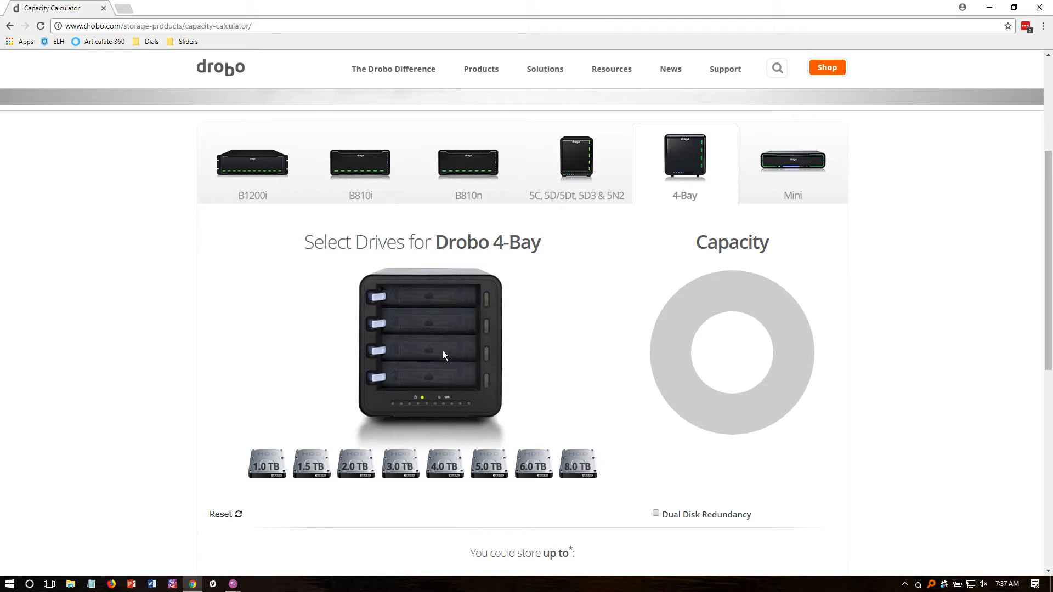
Browse the B810i, B810n and 5C, 5D/5Dt, 5D3 & 5N2 models in the capacity calculator, then show the 4-Bay model.
{"action": "left_click", "coordinate": [386, 197]}
{"action": "left_click", "coordinate": [461, 193]}
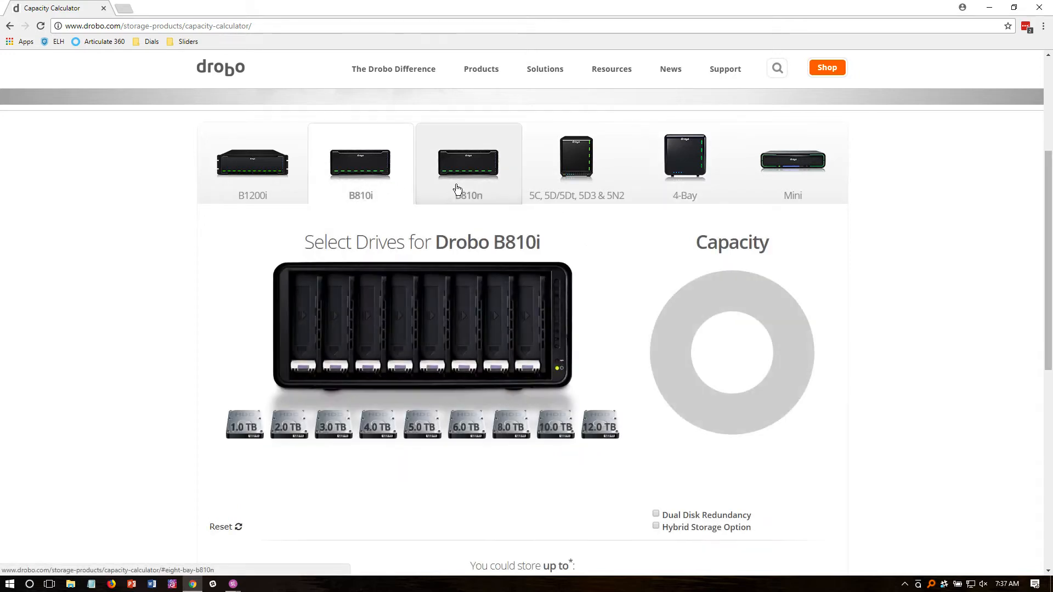
{"action": "left_click", "coordinate": [531, 164]}
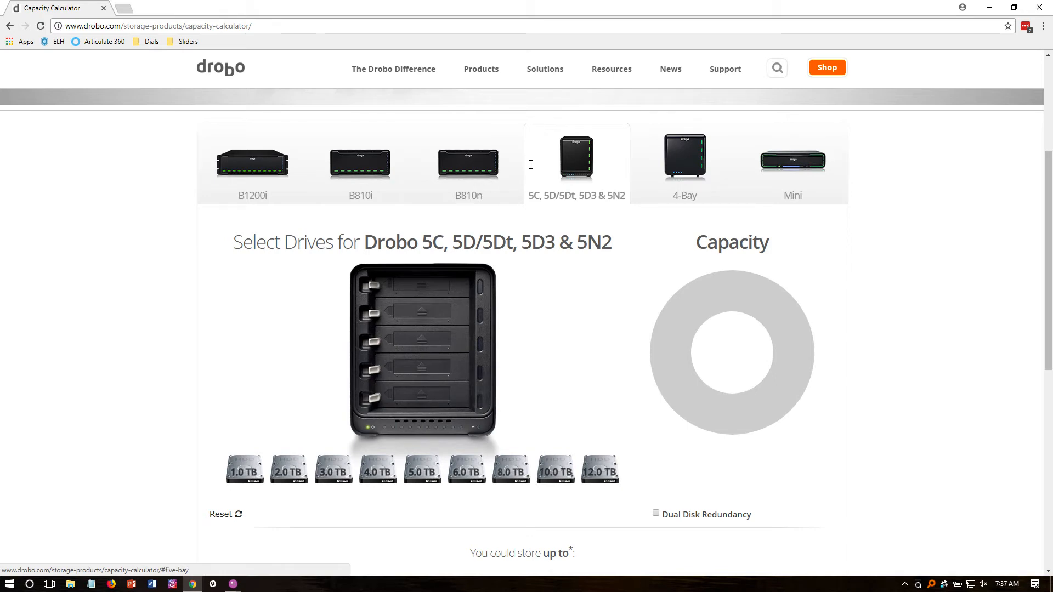
{"action": "left_click", "coordinate": [636, 153]}
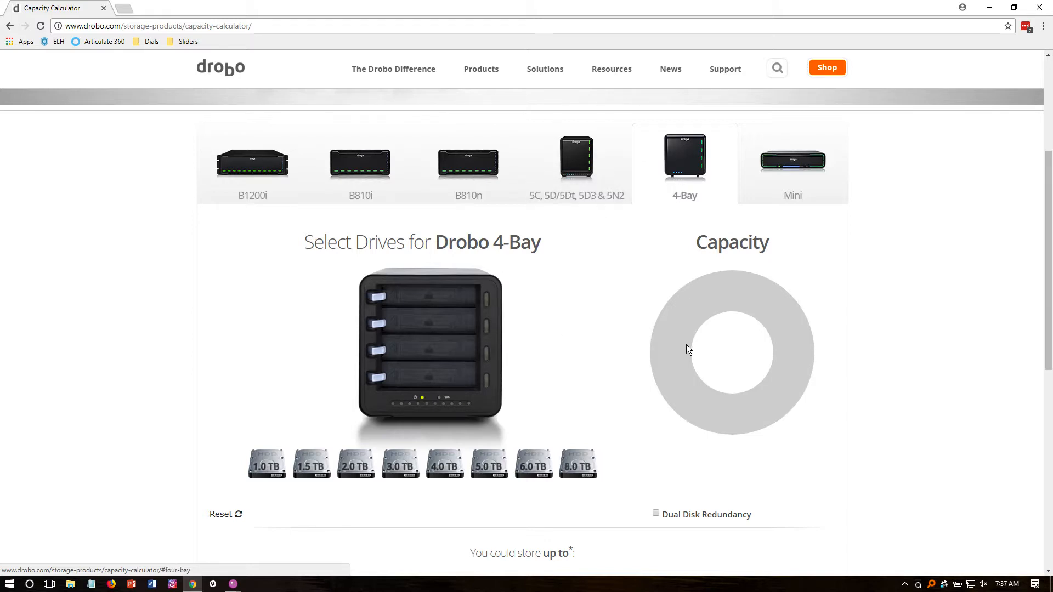
Fill the Drobo 4-Bay from top to bottom with 1.0 TB, 1.5 TB, 3.0 TB and 6.0 TB drives.
{"action": "left_click_drag", "start_coordinate": [267, 463], "coordinate": [399, 299]}
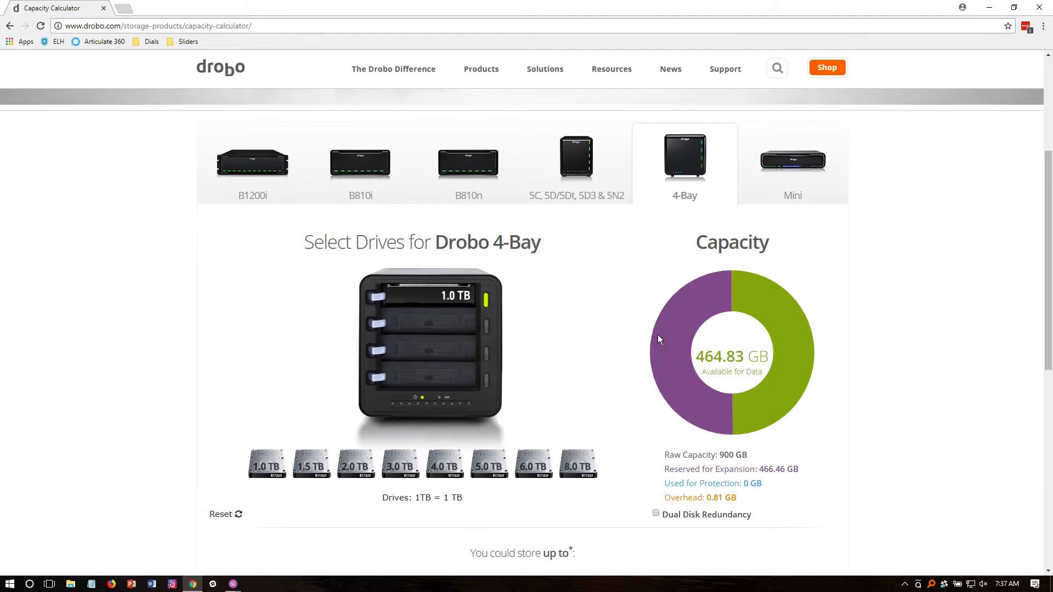
{"action": "left_click_drag", "start_coordinate": [326, 460], "coordinate": [416, 323]}
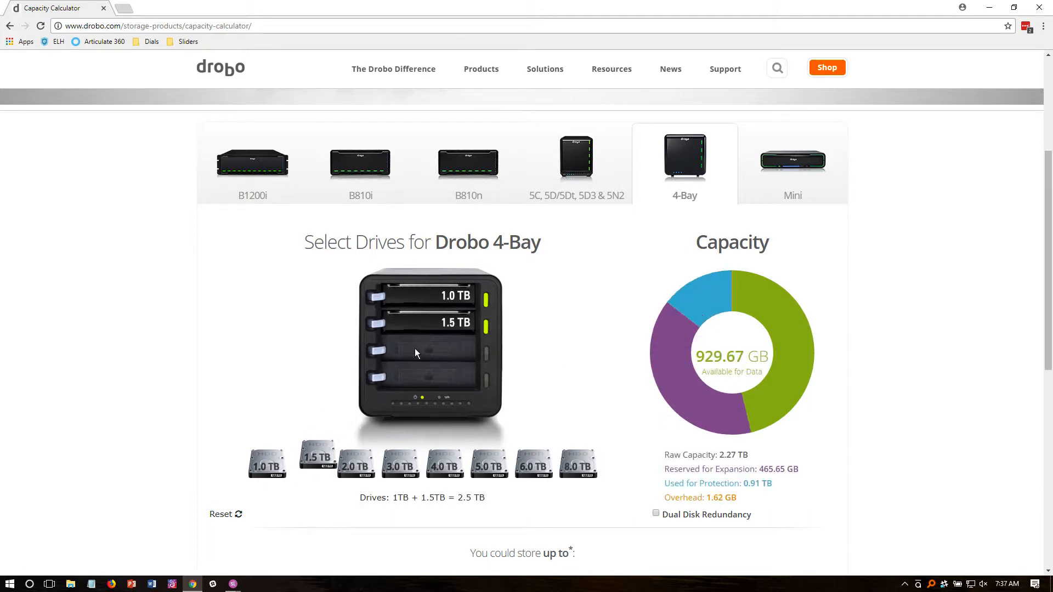
{"action": "left_click_drag", "start_coordinate": [400, 463], "coordinate": [421, 351]}
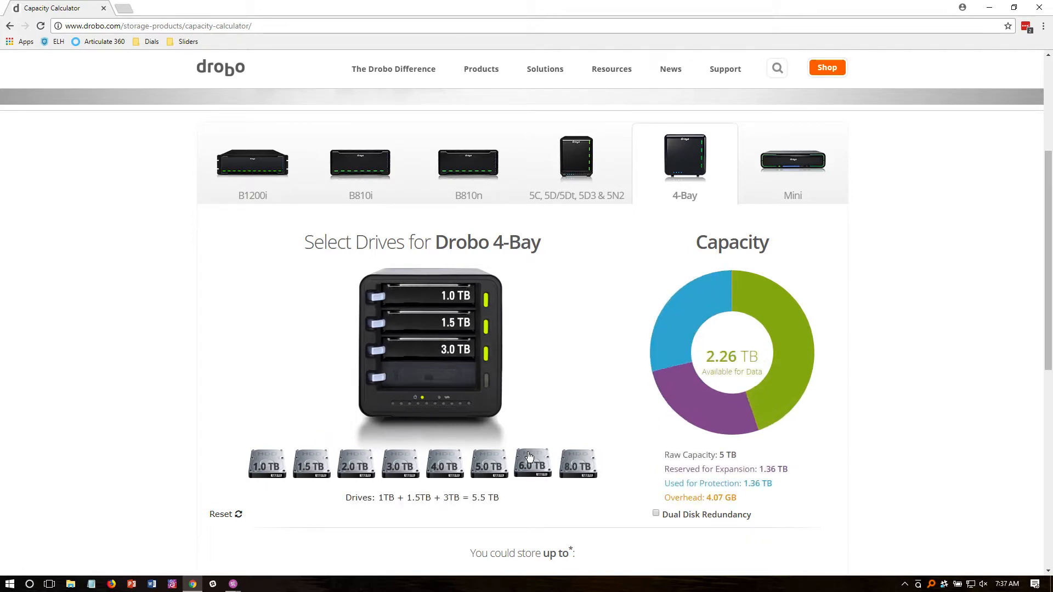
{"action": "left_click_drag", "start_coordinate": [533, 463], "coordinate": [456, 381]}
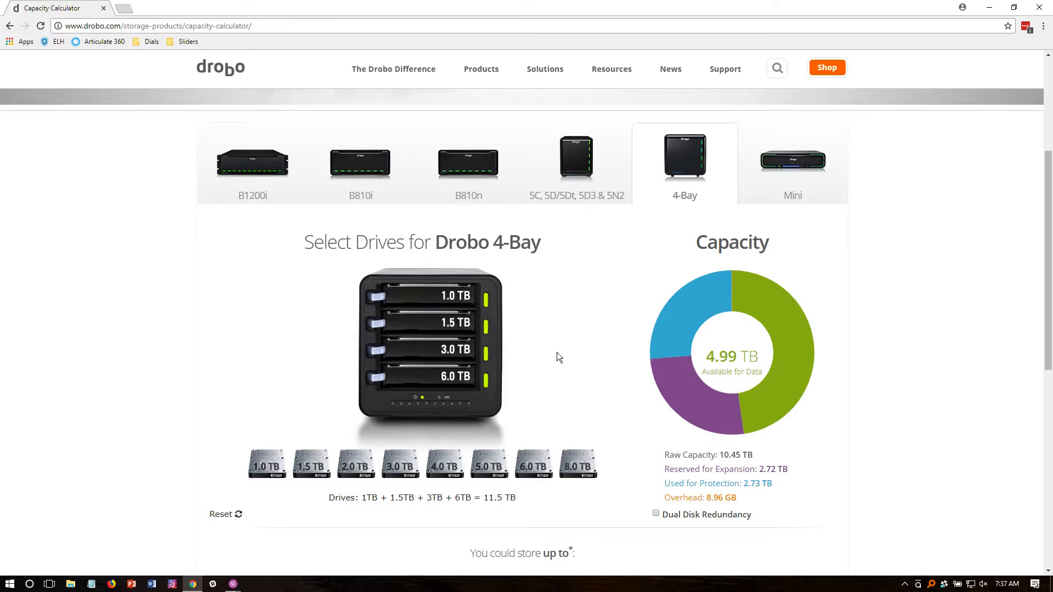
{"action": "mouse_move", "coordinate": [693, 330]}
Replace the top bay's drive with 8.0 TB and the second and third bays' drives with 6.0 TB.
{"action": "left_click_drag", "start_coordinate": [570, 461], "coordinate": [399, 300]}
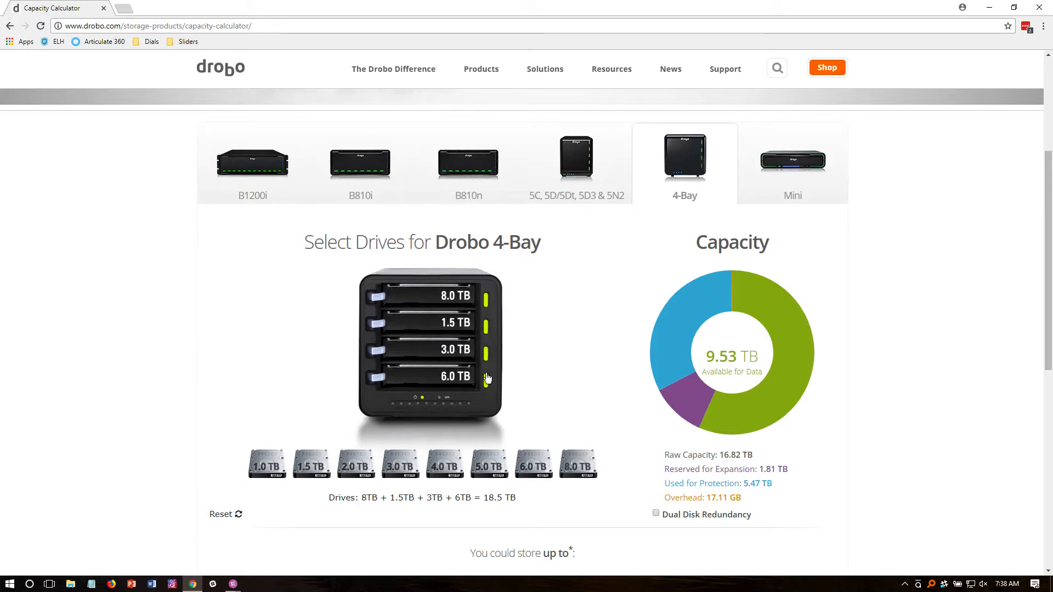
{"action": "left_click_drag", "start_coordinate": [533, 464], "coordinate": [464, 329]}
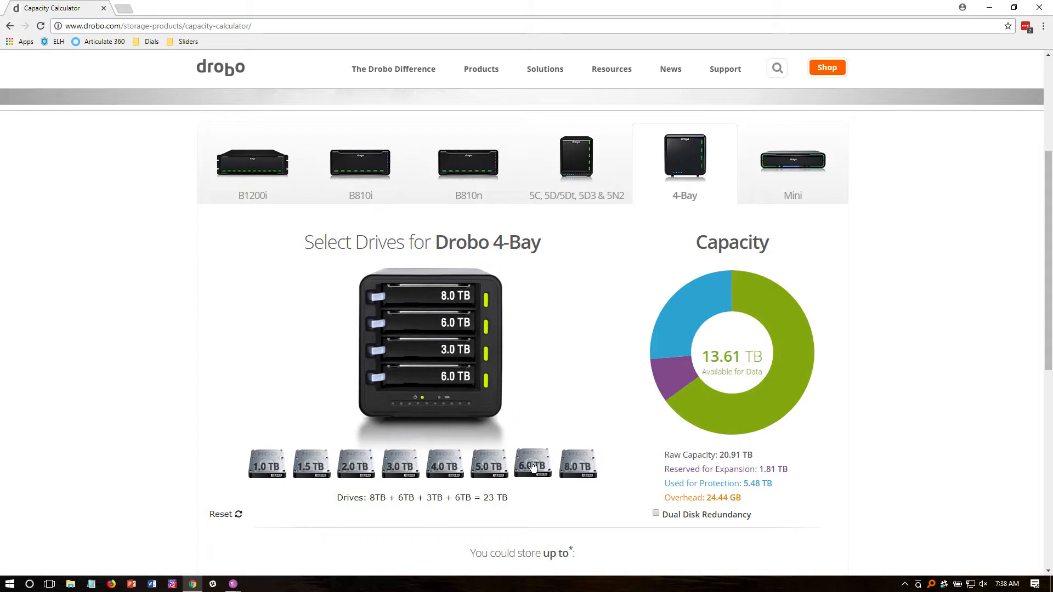
{"action": "left_click_drag", "start_coordinate": [534, 466], "coordinate": [455, 362]}
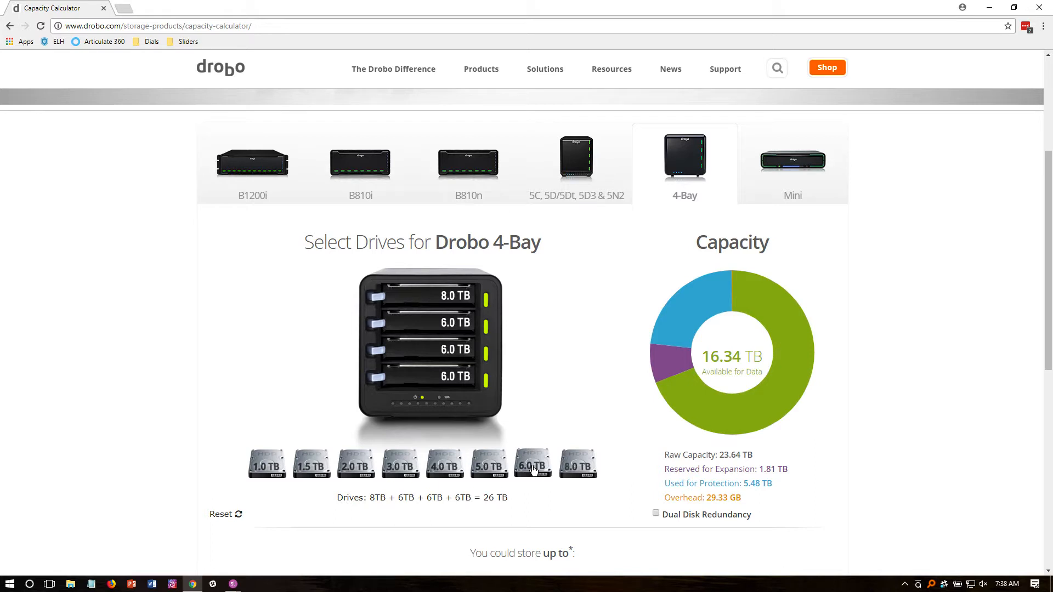
{"action": "left_click_drag", "start_coordinate": [534, 470], "coordinate": [535, 454]}
{"action": "left_click_drag", "start_coordinate": [530, 465], "coordinate": [534, 423]}
{"action": "left_click_drag", "start_coordinate": [497, 459], "coordinate": [433, 365]}
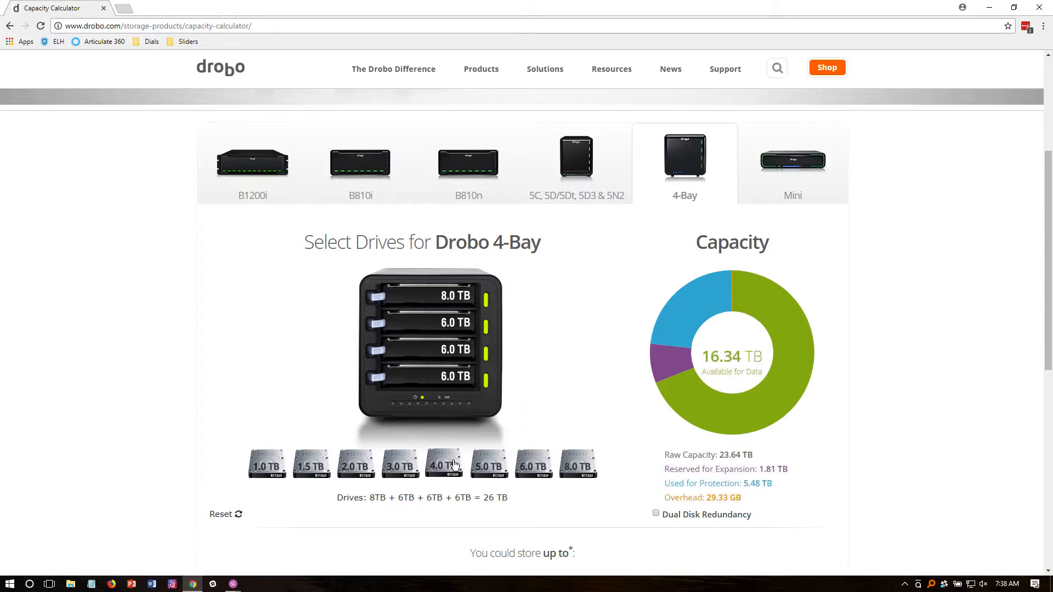
Swap the lower three bays to 4.0 TB drives and the top bay to a 3.0 TB drive.
{"action": "left_click_drag", "start_coordinate": [444, 463], "coordinate": [427, 357]}
{"action": "left_click_drag", "start_coordinate": [444, 464], "coordinate": [463, 379]}
{"action": "left_click_drag", "start_coordinate": [454, 461], "coordinate": [447, 322]}
{"action": "left_click_drag", "start_coordinate": [400, 463], "coordinate": [438, 307]}
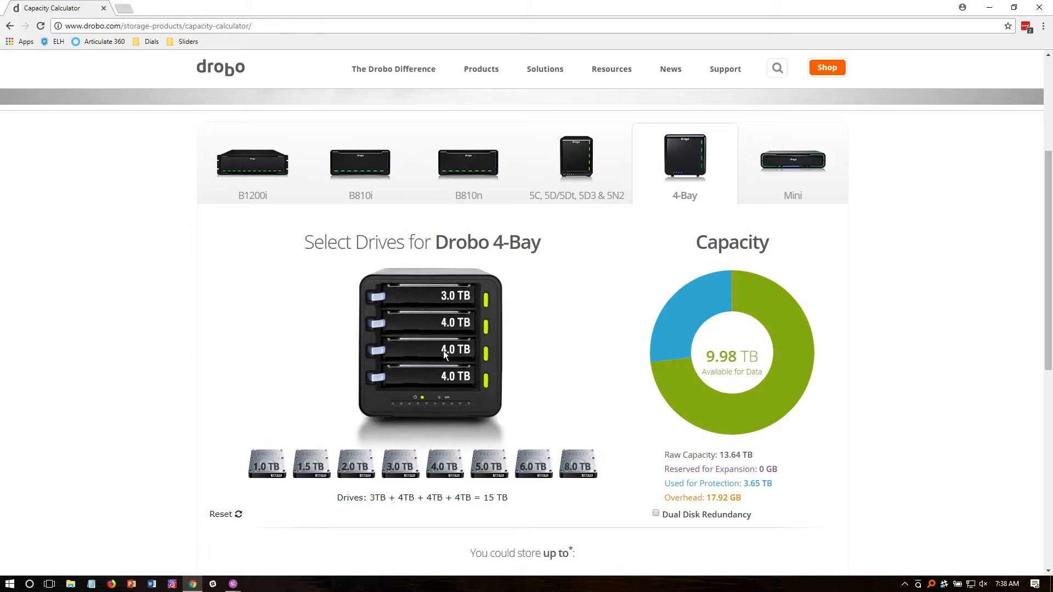
Remove all four drives from the Drobo 4-Bay.
{"action": "left_click_drag", "start_coordinate": [443, 351], "coordinate": [452, 402]}
{"action": "scroll", "coordinate": [452, 401], "scroll_direction": "down", "scroll_amount": 1}
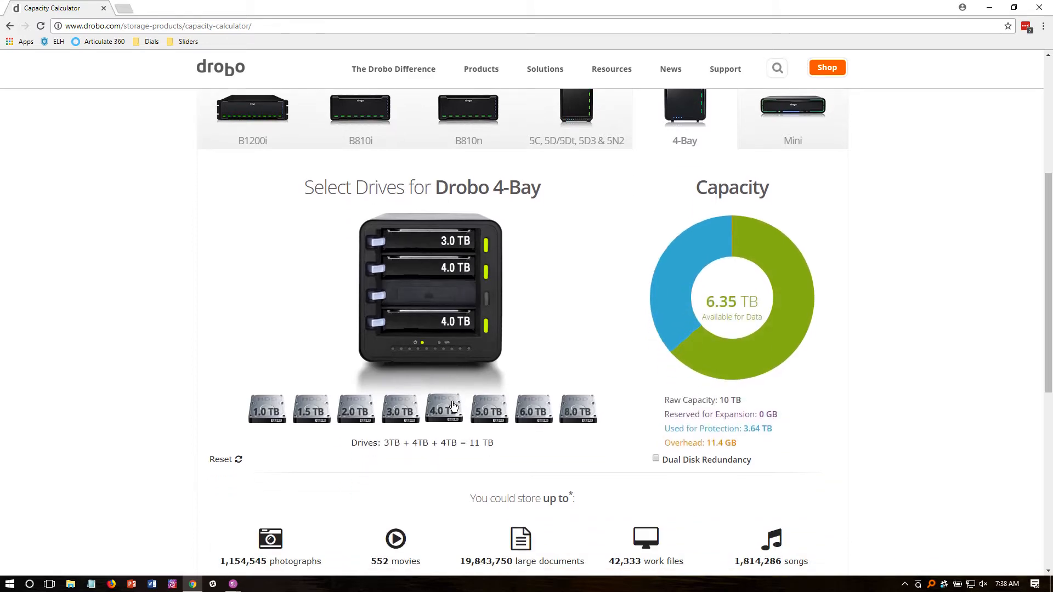
{"action": "left_click", "coordinate": [443, 245]}
{"action": "scroll", "coordinate": [439, 275], "scroll_direction": "up", "scroll_amount": 5}
{"action": "scroll", "coordinate": [479, 319], "scroll_direction": "down", "scroll_amount": 4}
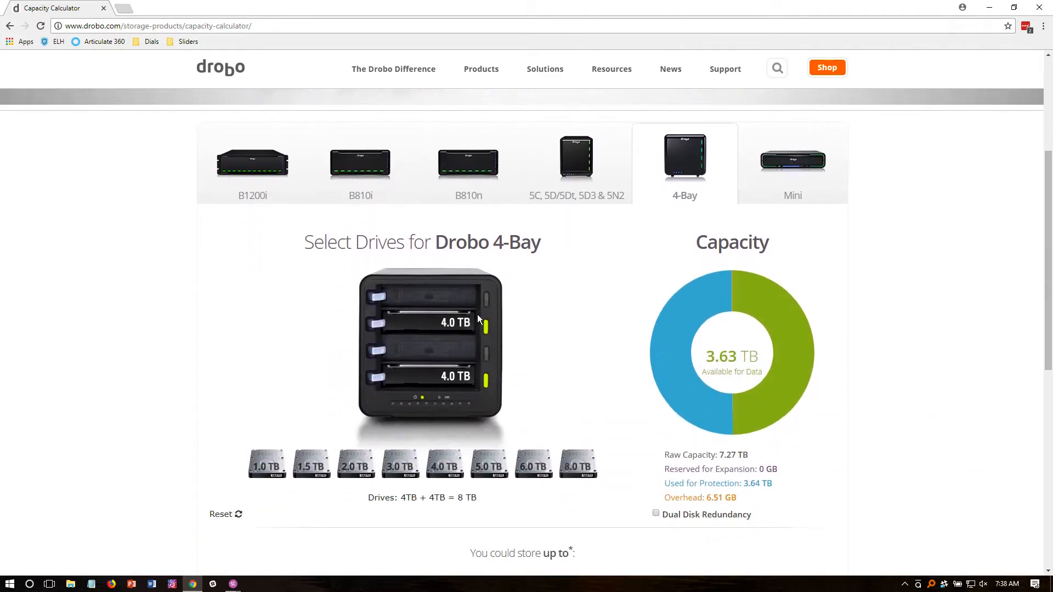
{"action": "left_click", "coordinate": [459, 320]}
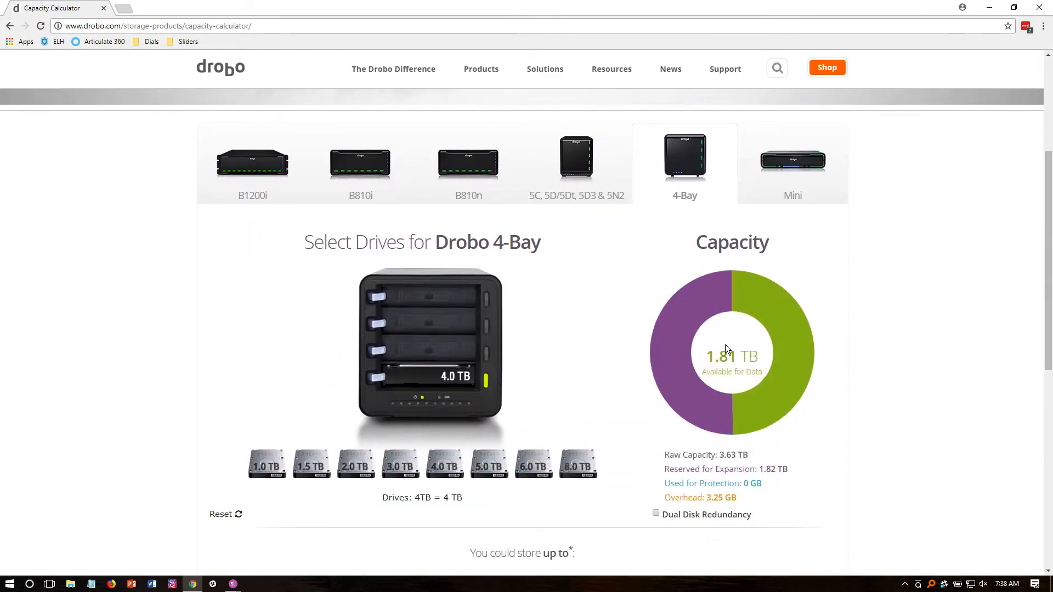
{"action": "left_click", "coordinate": [469, 377]}
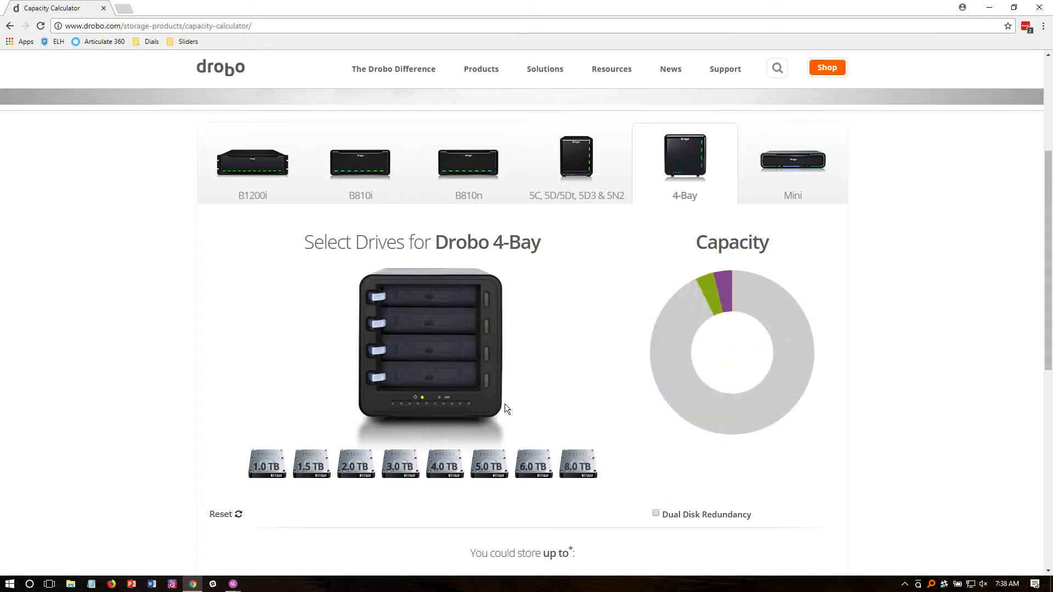
Place a 2.0 TB drive in the top bay and a 3.0 TB drive in the third bay.
{"action": "left_click_drag", "start_coordinate": [356, 464], "coordinate": [436, 298]}
{"action": "left_click_drag", "start_coordinate": [400, 464], "coordinate": [431, 357]}
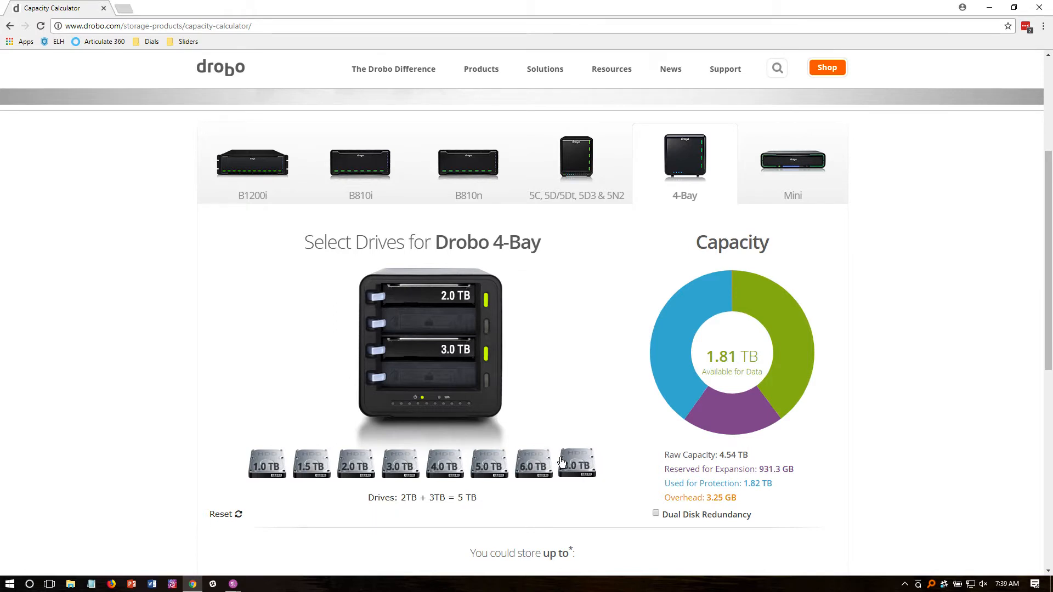
{"action": "left_click_drag", "start_coordinate": [564, 464], "coordinate": [560, 426]}
Switch to Articulate Storyline and preview only the 1.1 Single Layer slide.
{"action": "key", "text": "alt+Tab"}
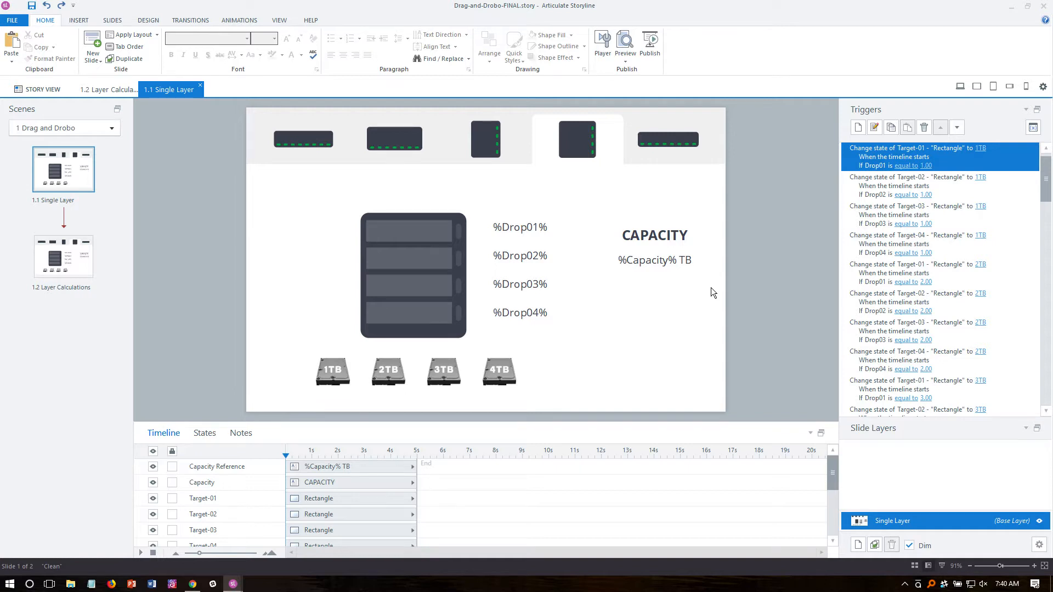
{"action": "left_click", "coordinate": [625, 61]}
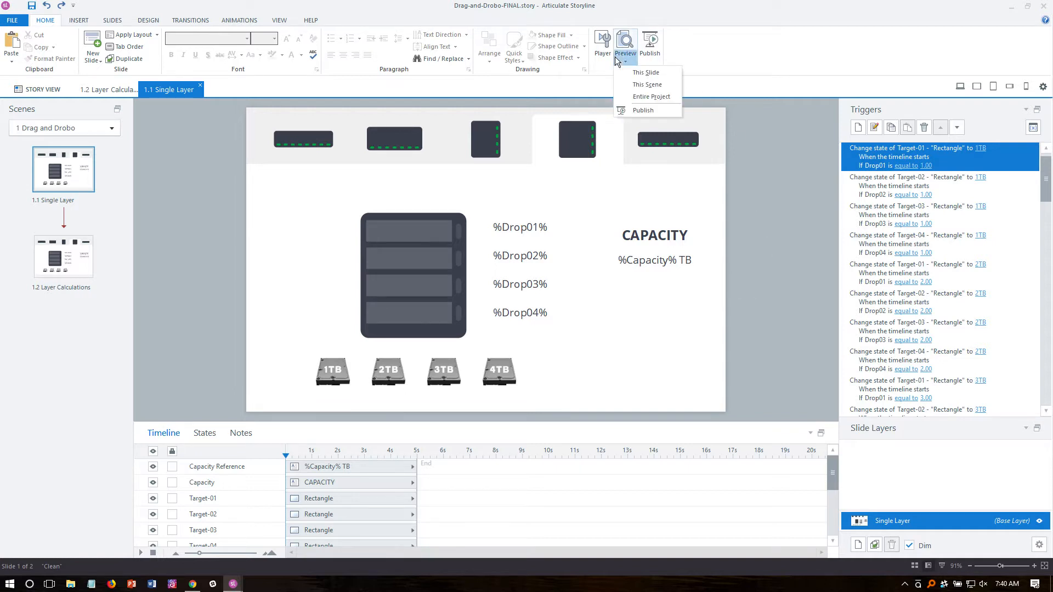
{"action": "left_click", "coordinate": [657, 78]}
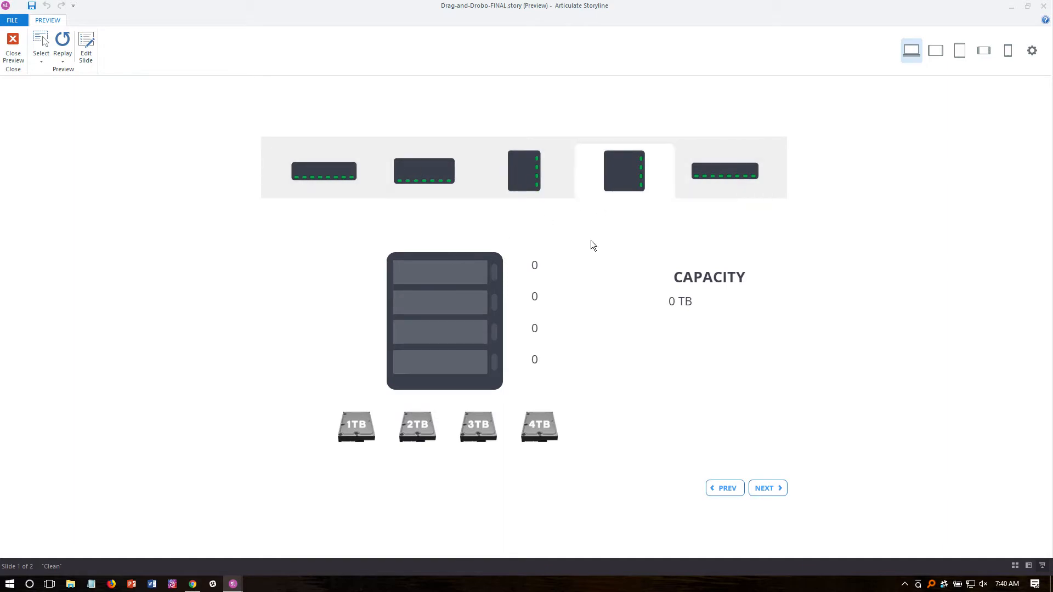
Test the previewed interaction by filling the bays with 1TB, 4TB and 3TB drives, trying 2TB and then 4TB in the bottom bay.
{"action": "left_click_drag", "start_coordinate": [353, 436], "coordinate": [447, 290]}
{"action": "left_click_drag", "start_coordinate": [449, 376], "coordinate": [449, 270]}
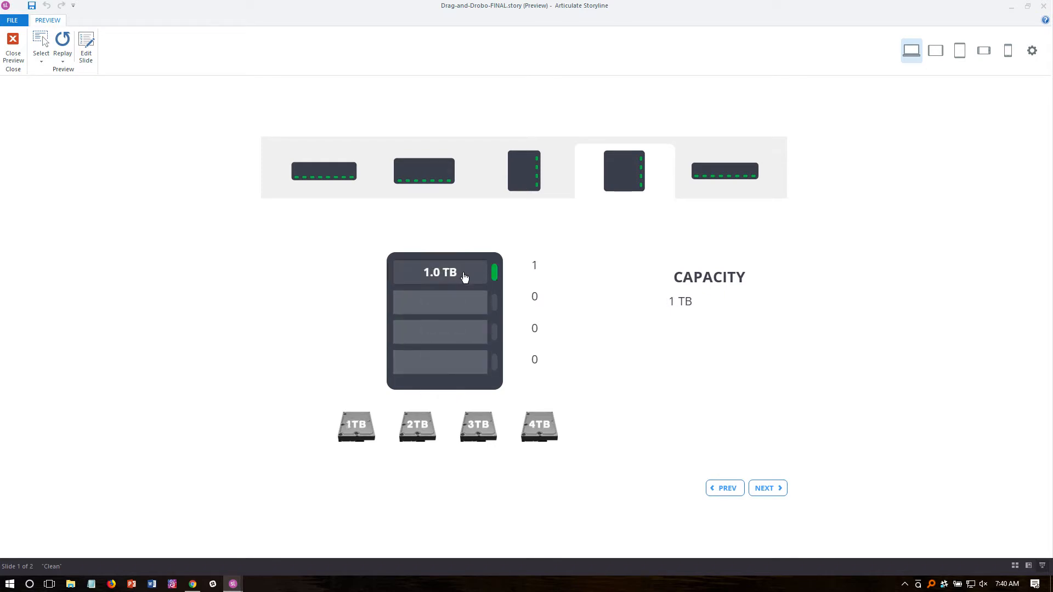
{"action": "left_click_drag", "start_coordinate": [353, 438], "coordinate": [353, 400]}
{"action": "left_click_drag", "start_coordinate": [540, 425], "coordinate": [459, 313]}
{"action": "left_click_drag", "start_coordinate": [479, 427], "coordinate": [459, 333]}
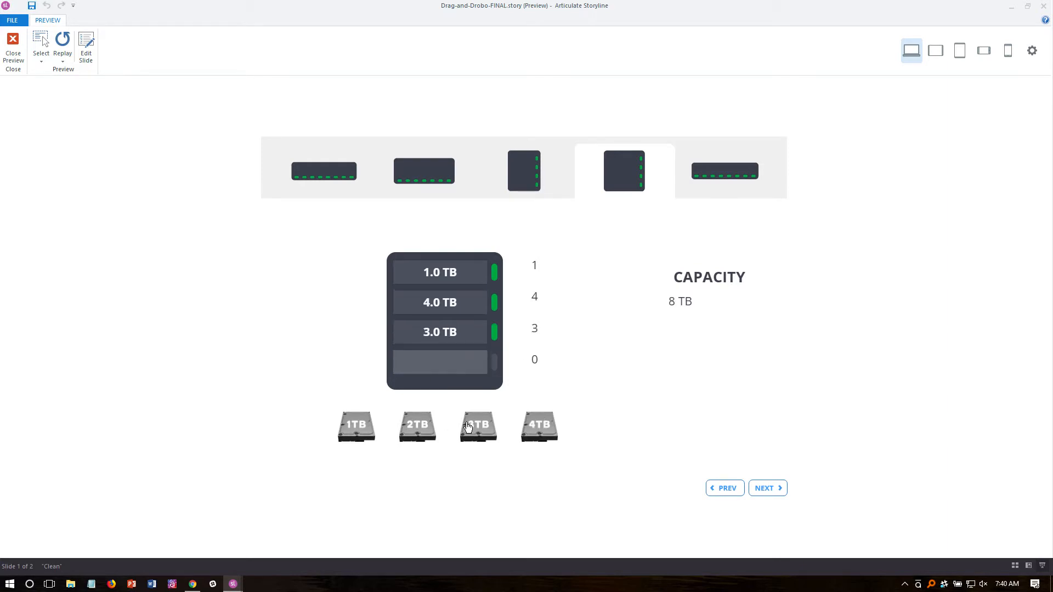
{"action": "left_click_drag", "start_coordinate": [416, 431], "coordinate": [443, 362]}
{"action": "left_click_drag", "start_coordinate": [542, 431], "coordinate": [471, 364]}
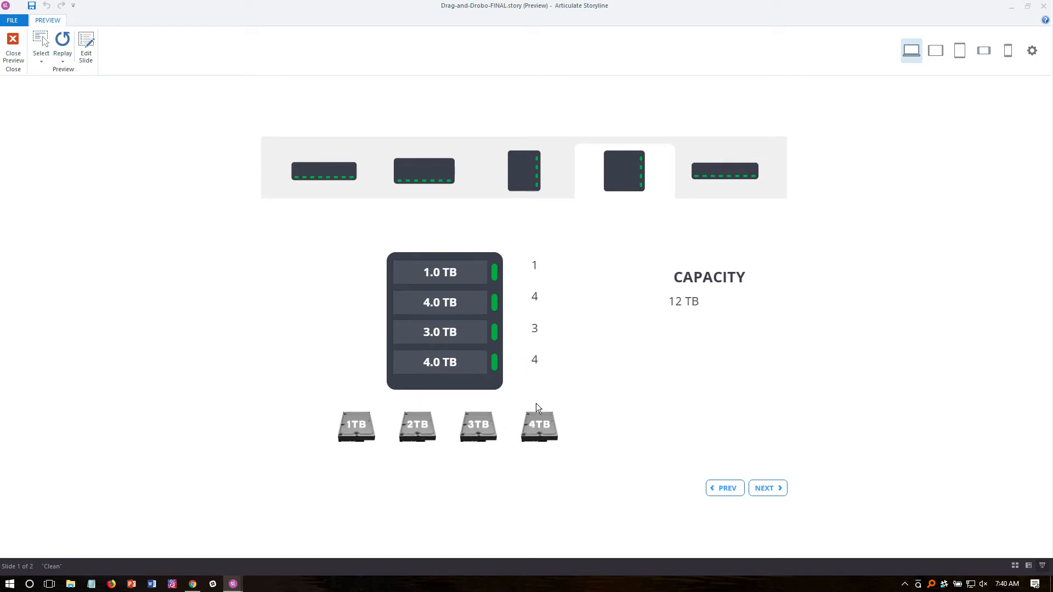
Remove the 3.0 TB drive from the third bay in the preview and close the preview.
{"action": "left_click", "coordinate": [458, 345]}
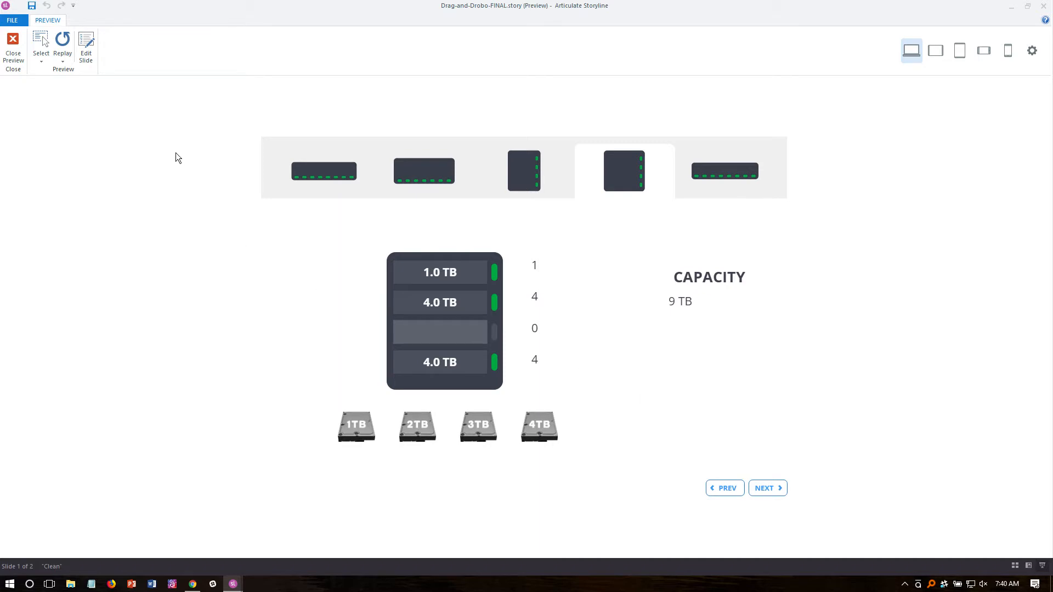
{"action": "left_click", "coordinate": [20, 55]}
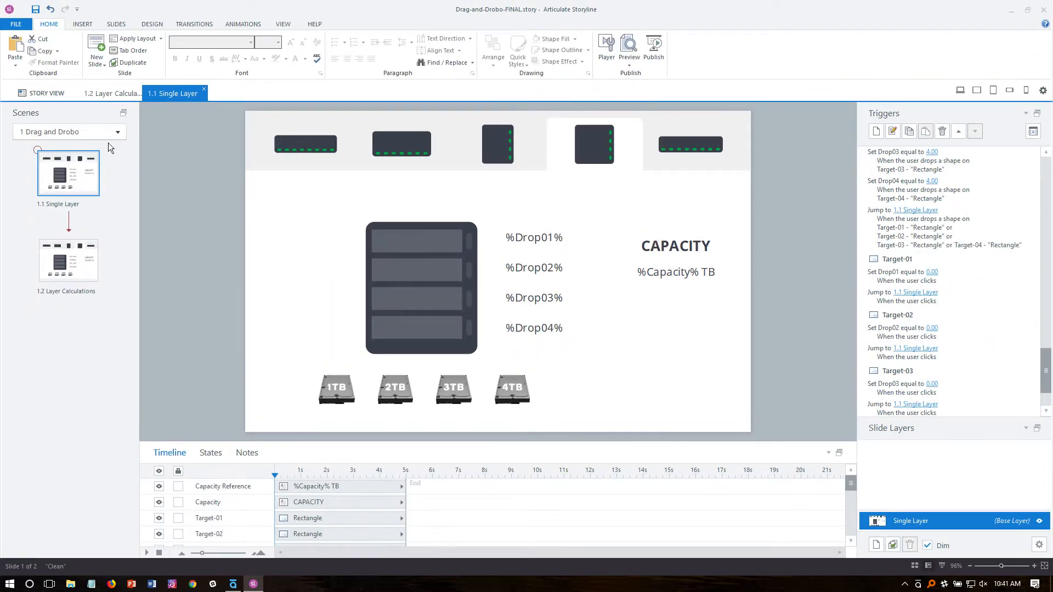
Open slide 2.1 in the Practice scene and line up the 1TB drive image level with the 2TB drive.
{"action": "left_click", "coordinate": [44, 93]}
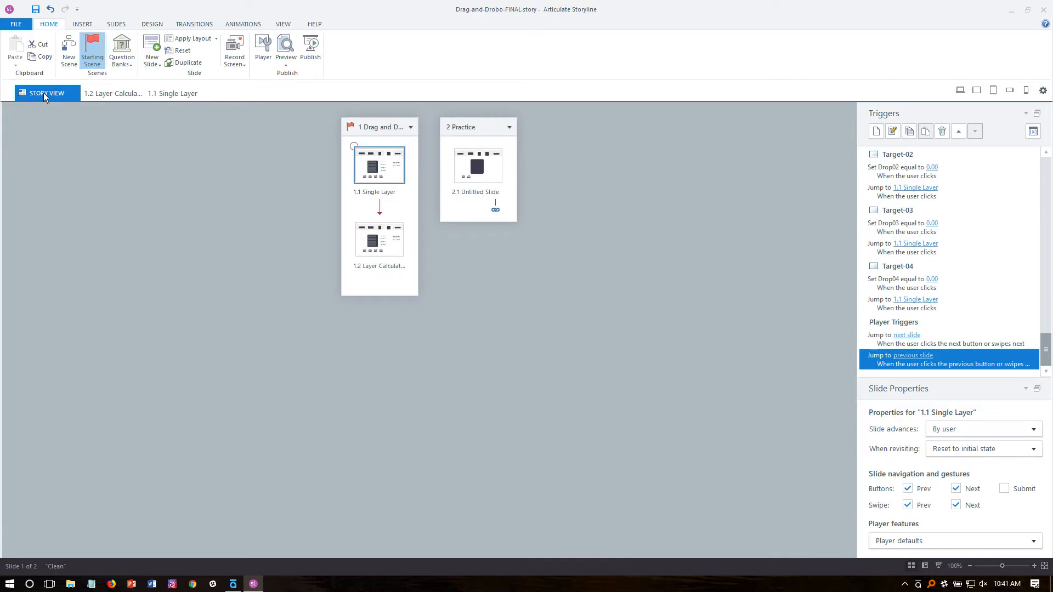
{"action": "double_click", "coordinate": [476, 172]}
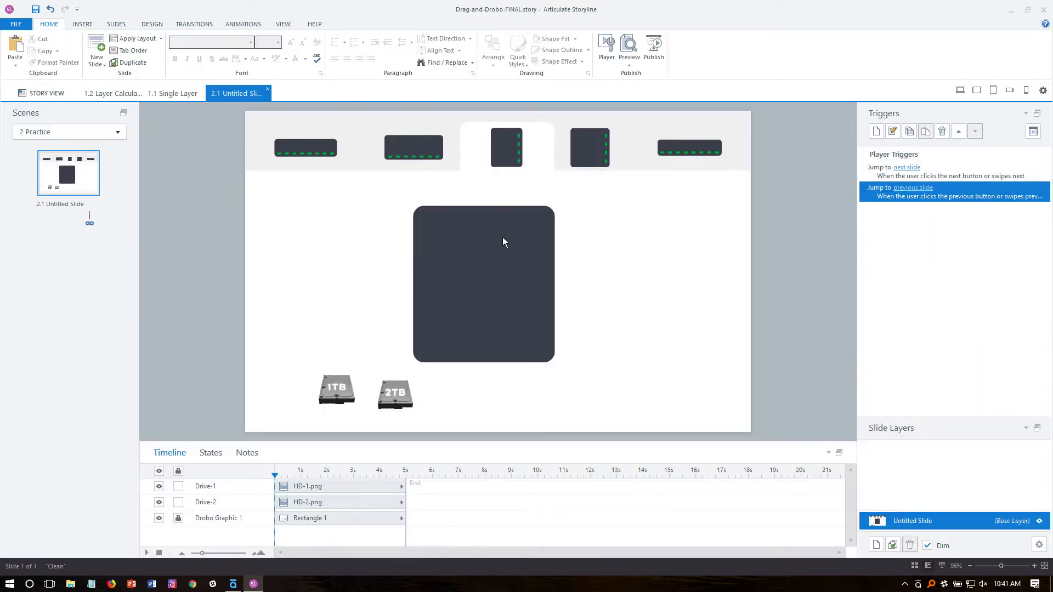
{"action": "left_click_drag", "start_coordinate": [344, 388], "coordinate": [341, 393]}
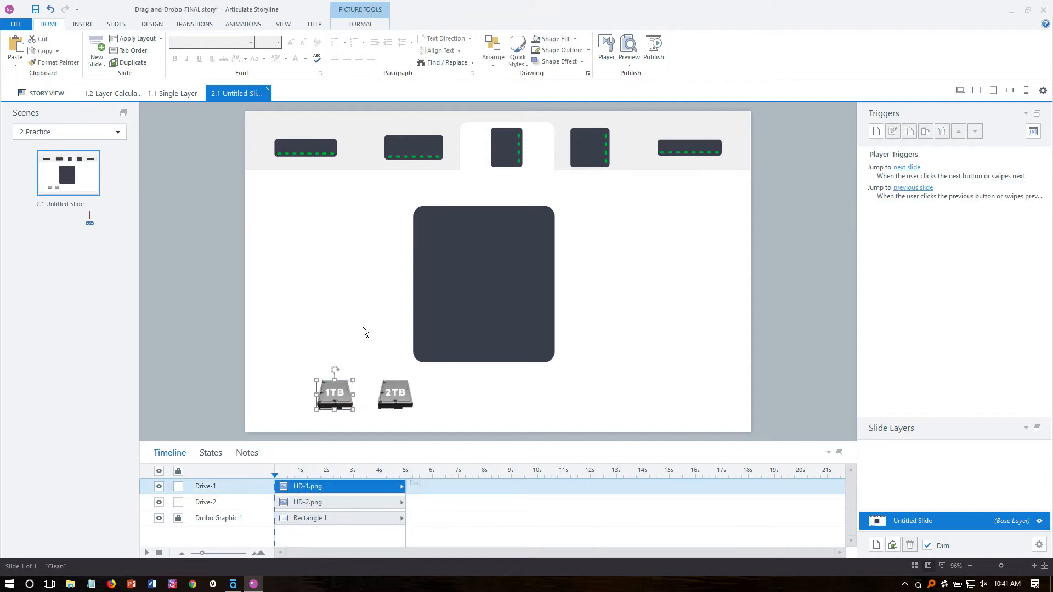
{"action": "left_click", "coordinate": [389, 400]}
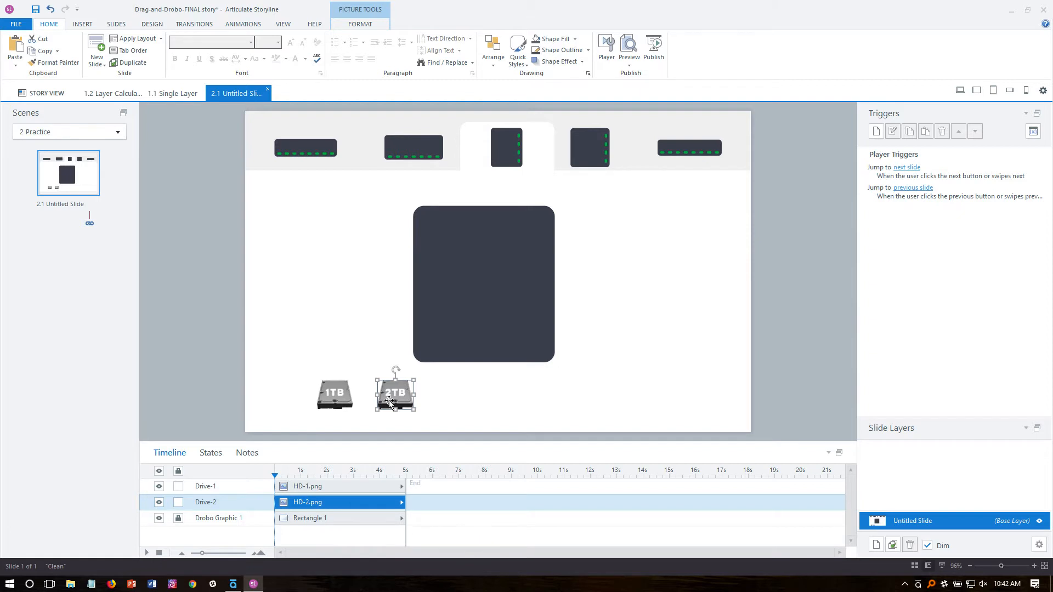
Draw a rectangle as a drive bay near the top of the dark Drobo graphic and reduce its height slightly.
{"action": "left_click", "coordinate": [86, 27]}
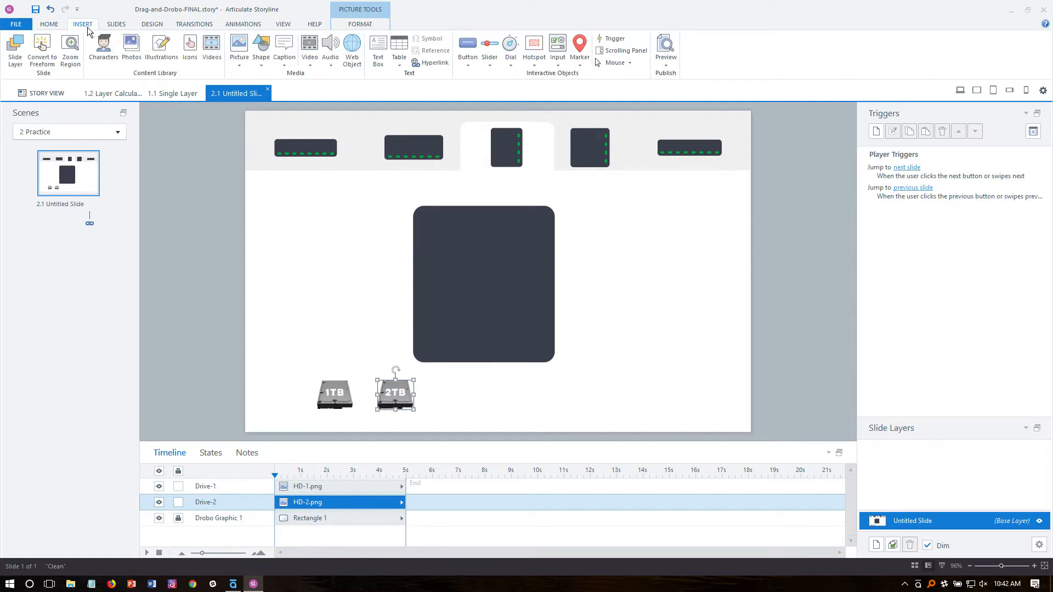
{"action": "left_click", "coordinate": [261, 46]}
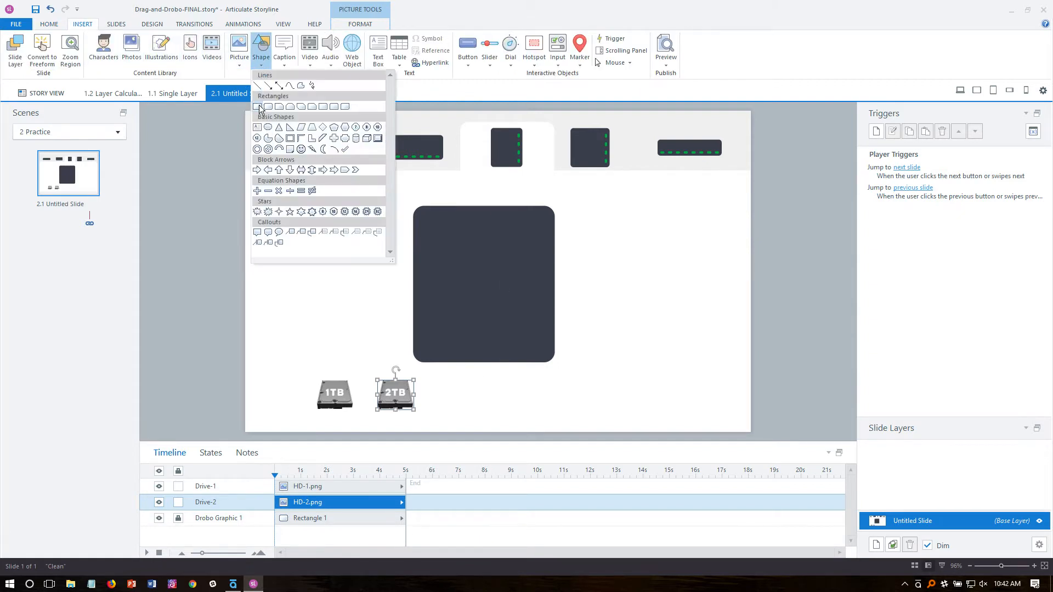
{"action": "left_click", "coordinate": [259, 108]}
{"action": "mouse_move", "coordinate": [424, 222]}
{"action": "left_mouse_down"}
{"action": "mouse_move", "coordinate": [498, 256]}
{"action": "mouse_move", "coordinate": [539, 261]}
{"action": "mouse_move", "coordinate": [523, 256]}
{"action": "left_mouse_up"}
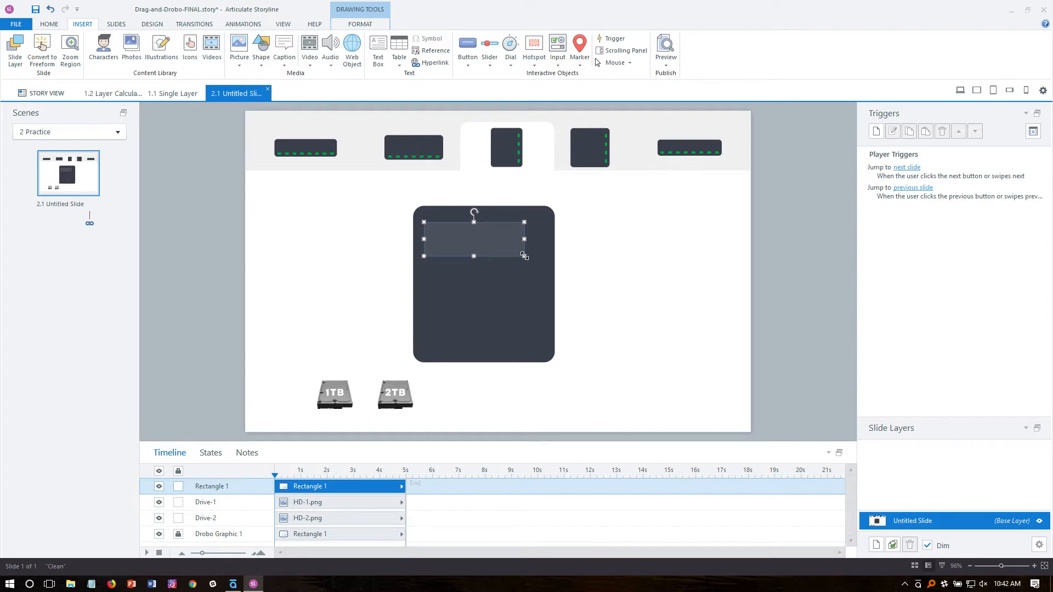
{"action": "left_click_drag", "start_coordinate": [525, 256], "coordinate": [524, 254]}
{"action": "left_click_drag", "start_coordinate": [524, 255], "coordinate": [524, 249]}
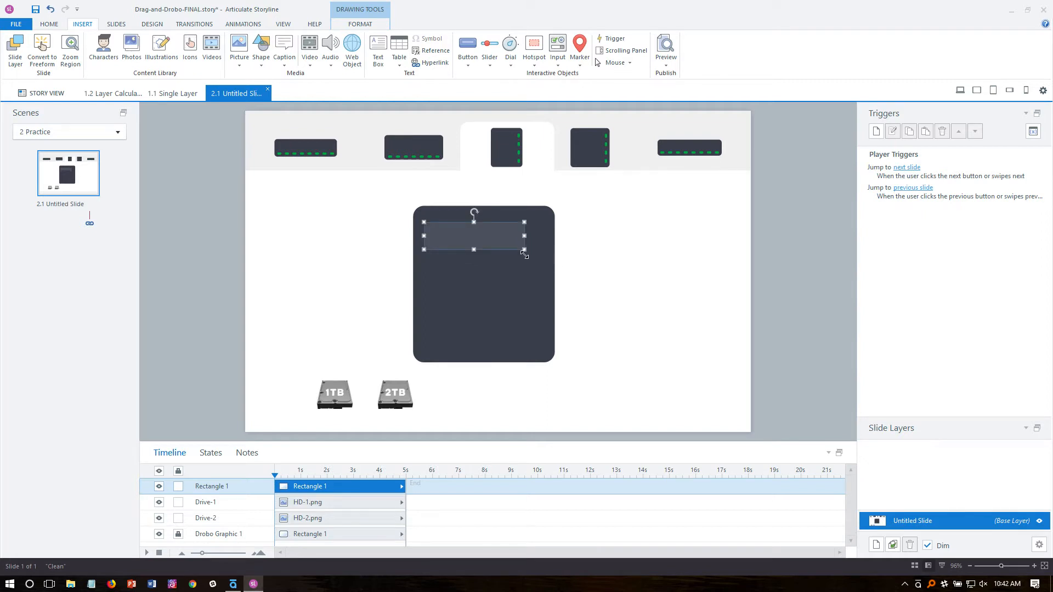
{"action": "left_click", "coordinate": [524, 266]}
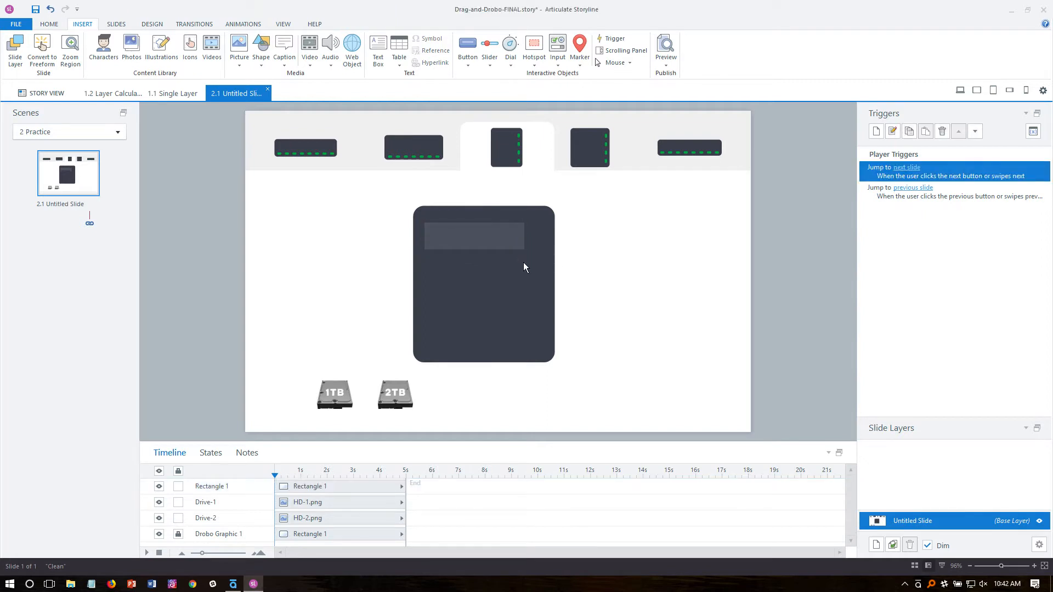
{"action": "left_click", "coordinate": [514, 240]}
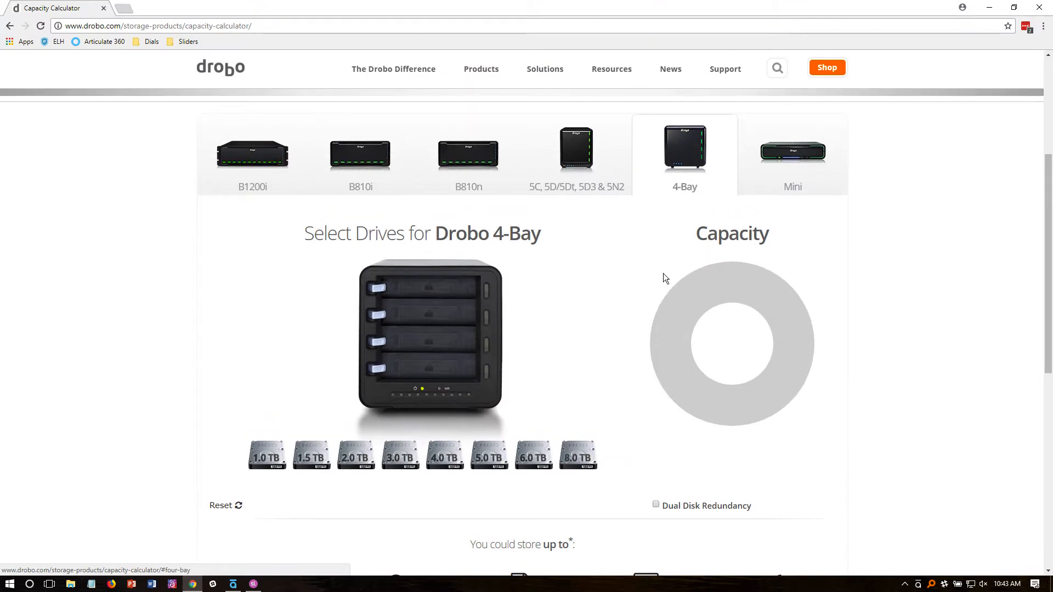
Put the 1.0 TB and 1.5 TB drives in the top two bays of the Drobo 4-Bay calculator and switch back to Articulate Storyline.
{"action": "left_click_drag", "start_coordinate": [268, 456], "coordinate": [414, 297]}
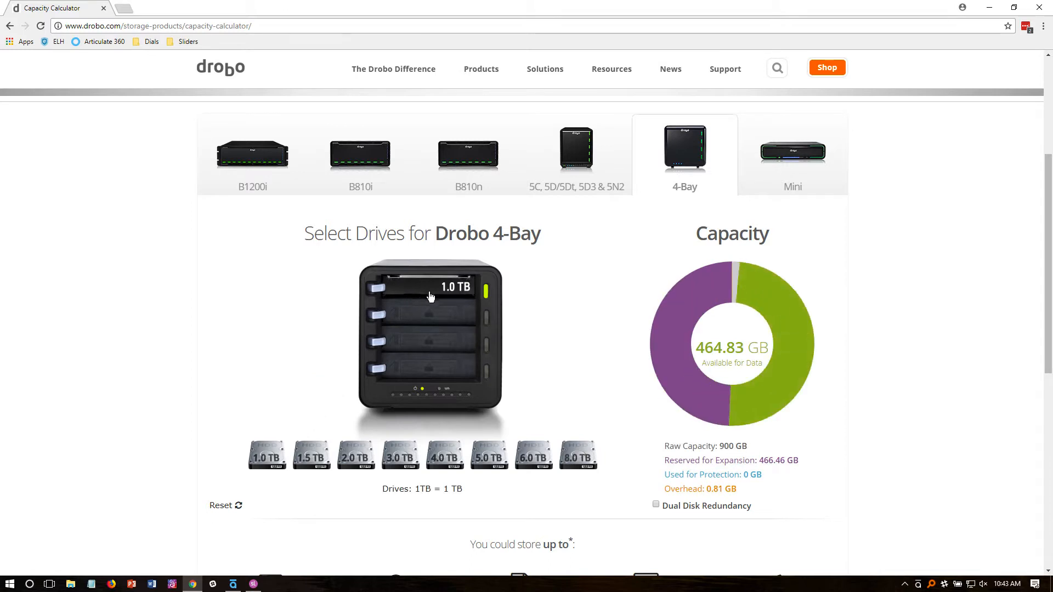
{"action": "left_click_drag", "start_coordinate": [311, 456], "coordinate": [454, 324]}
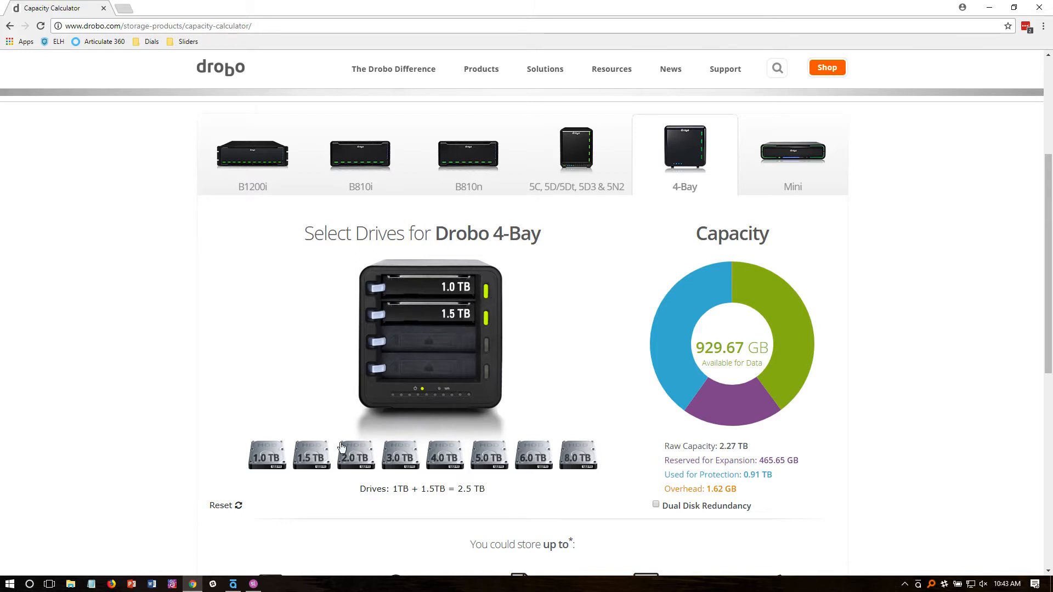
{"action": "left_click", "coordinate": [261, 584]}
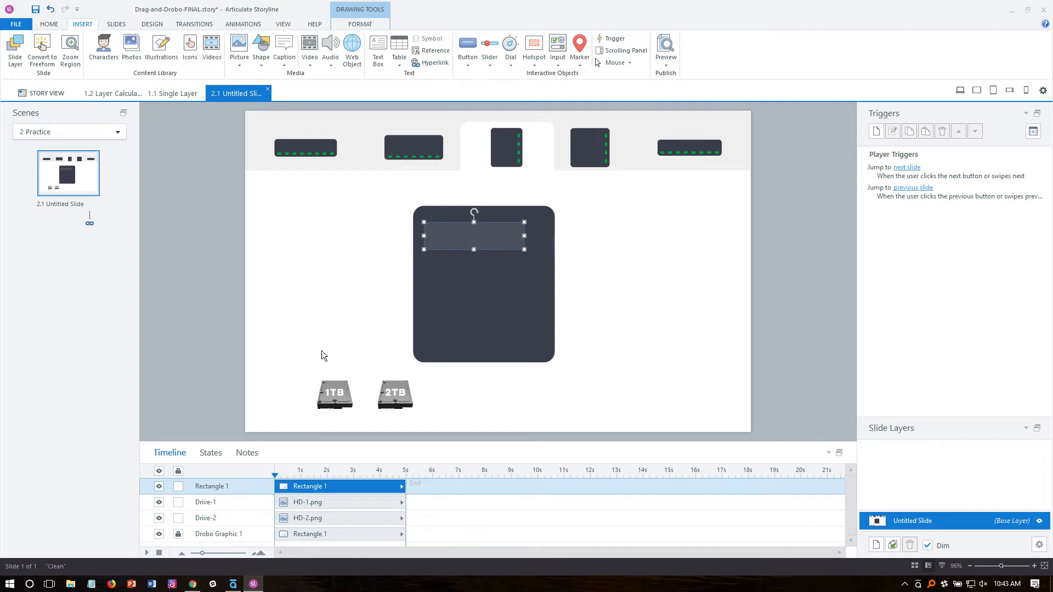
Draw a narrow rounded rectangle beside the drive bay at the bay's height as an indicator light, with fully rounded ends.
{"action": "left_click", "coordinate": [212, 453]}
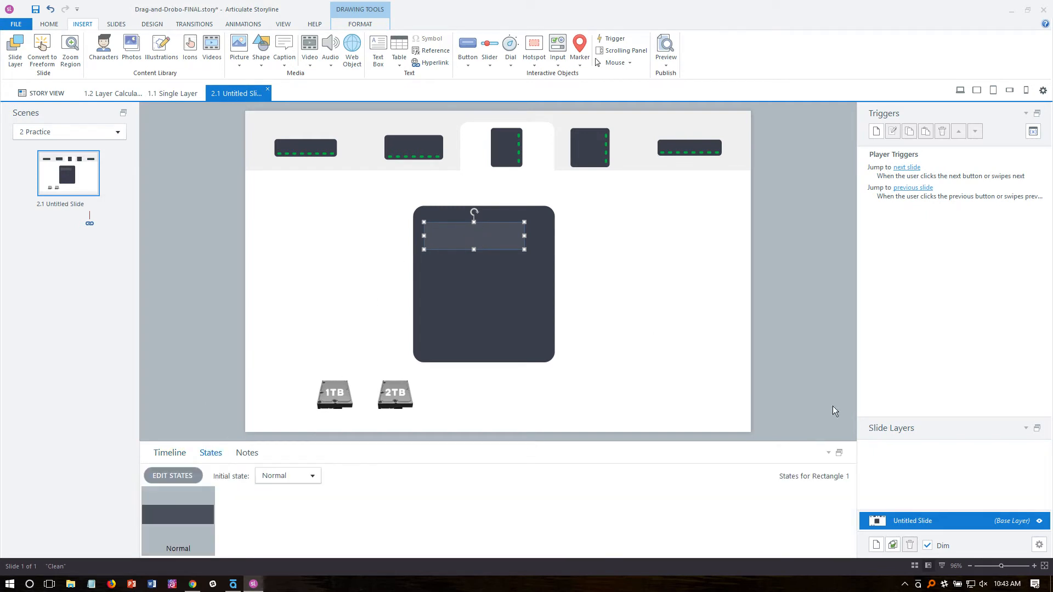
{"action": "left_click_drag", "start_coordinate": [1001, 565], "coordinate": [1011, 566]}
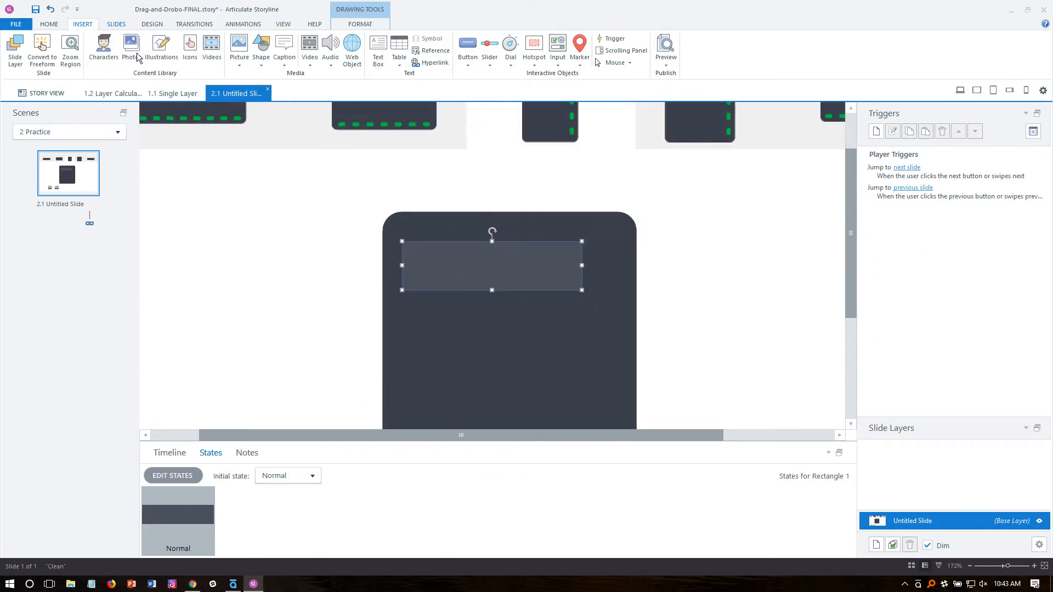
{"action": "left_click", "coordinate": [261, 48]}
{"action": "left_click", "coordinate": [267, 106]}
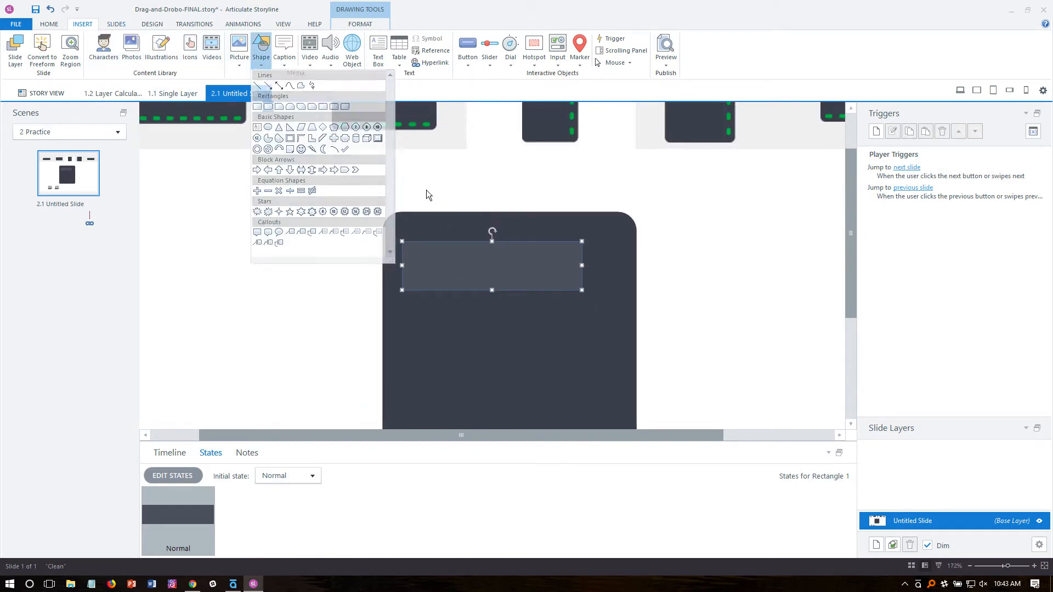
{"action": "left_click_drag", "start_coordinate": [595, 241], "coordinate": [613, 290]}
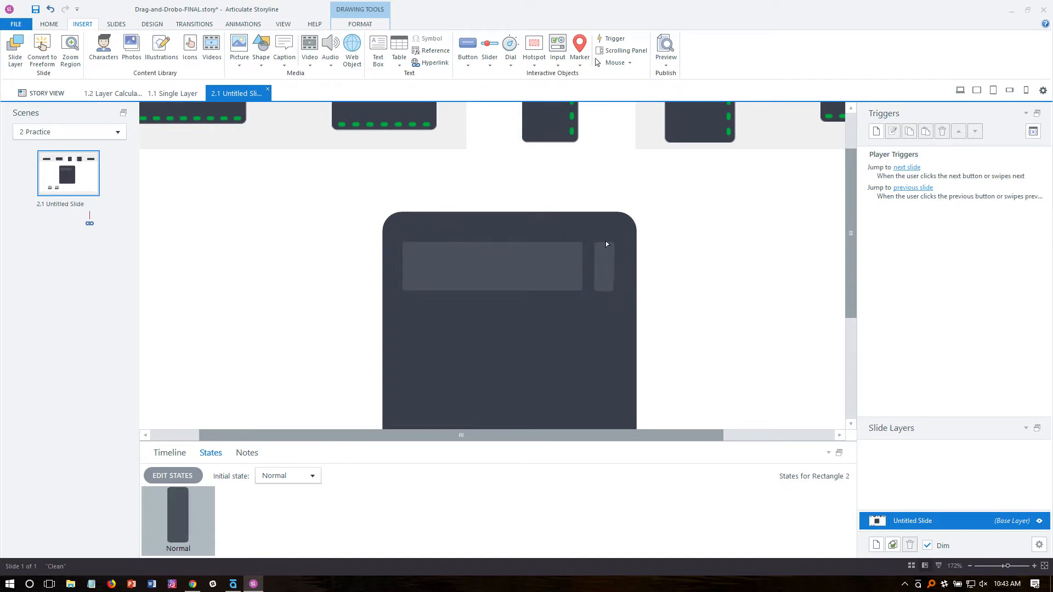
{"action": "left_click", "coordinate": [604, 244]}
{"action": "left_click", "coordinate": [680, 273]}
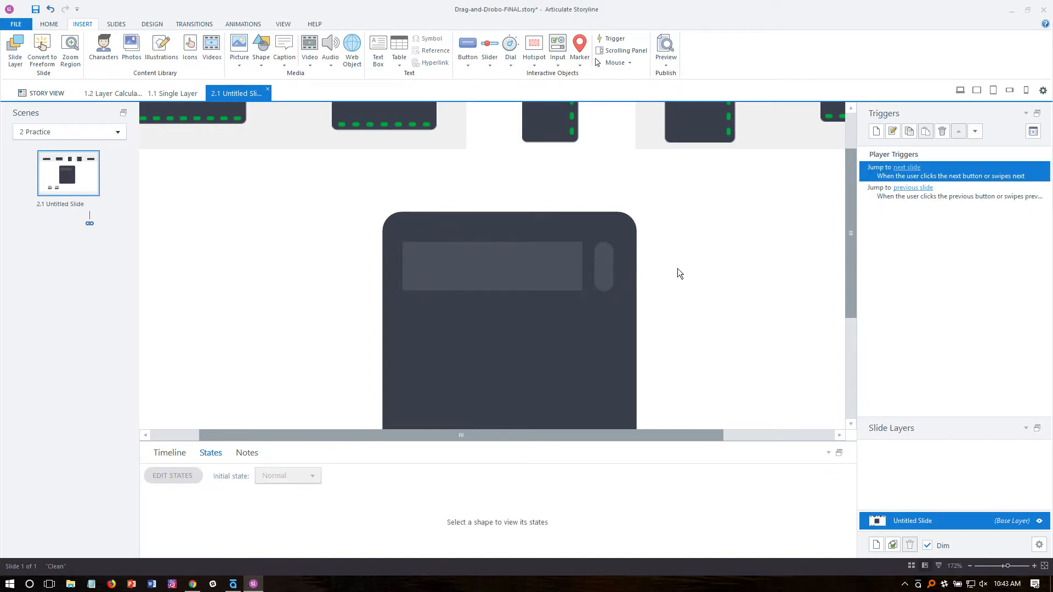
Try less rounded corners on the indicator light shape and restore its fully rounded ends.
{"action": "left_click", "coordinate": [607, 265]}
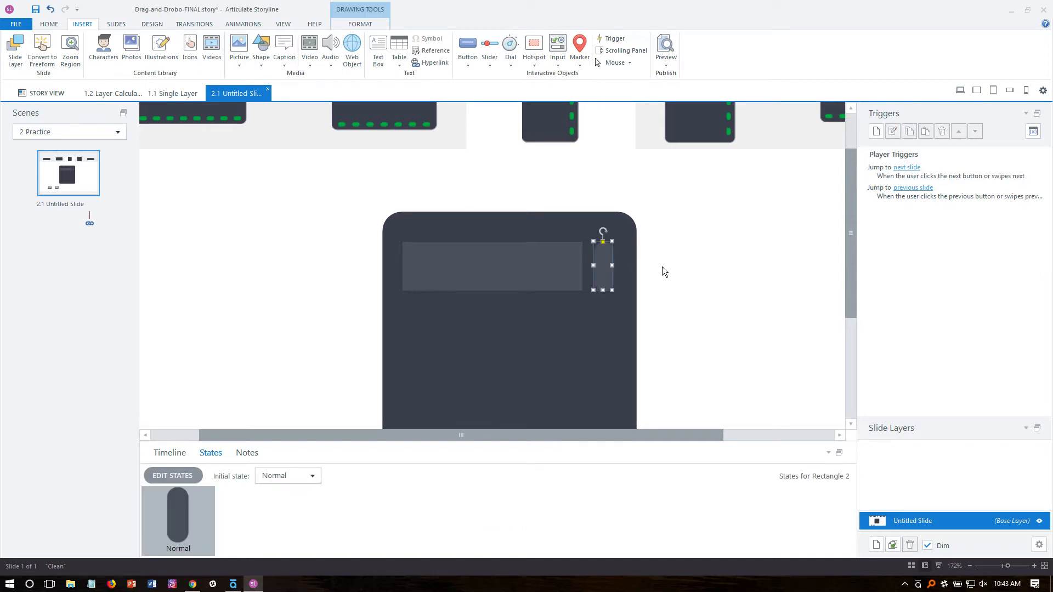
{"action": "left_click", "coordinate": [609, 251], "text": "ctrl"}
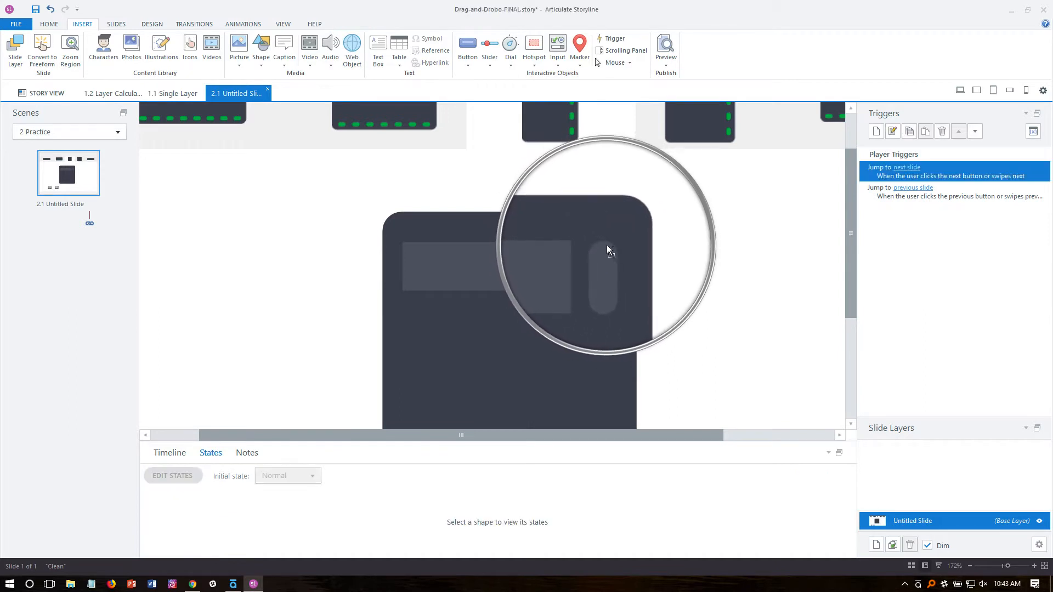
{"action": "left_click", "coordinate": [604, 248]}
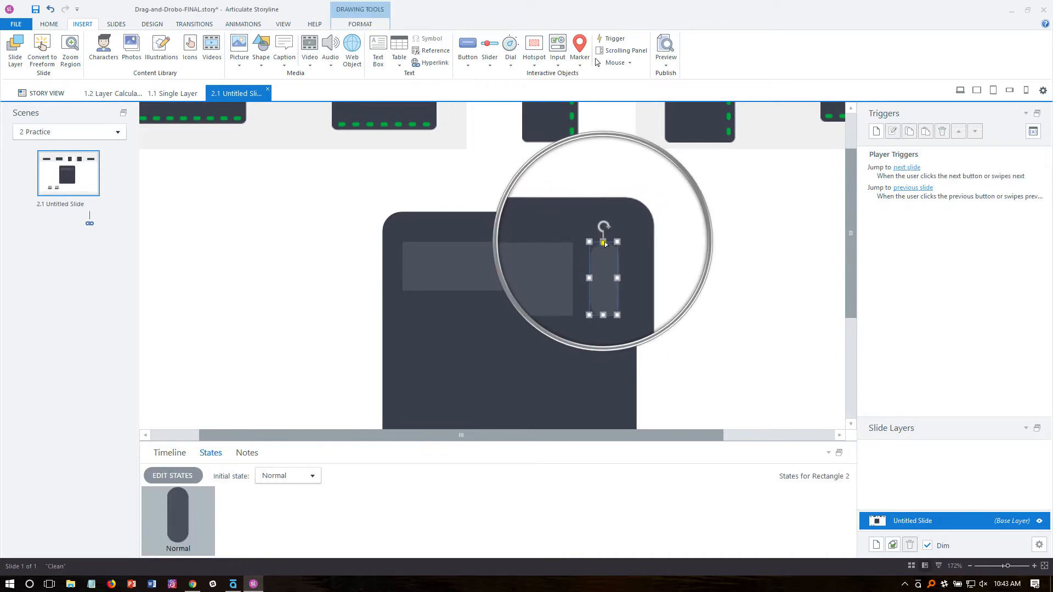
{"action": "left_click_drag", "start_coordinate": [605, 242], "coordinate": [601, 242]}
{"action": "scroll", "coordinate": [600, 243], "scroll_direction": "down", "scroll_amount": 1}
{"action": "left_click", "coordinate": [598, 243]}
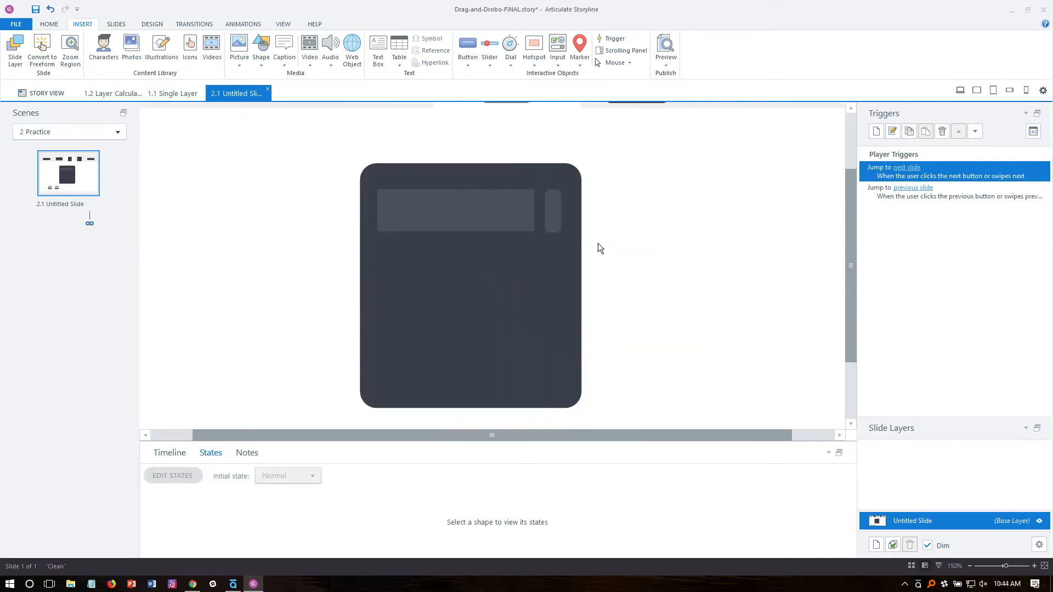
{"action": "left_click", "coordinate": [552, 205]}
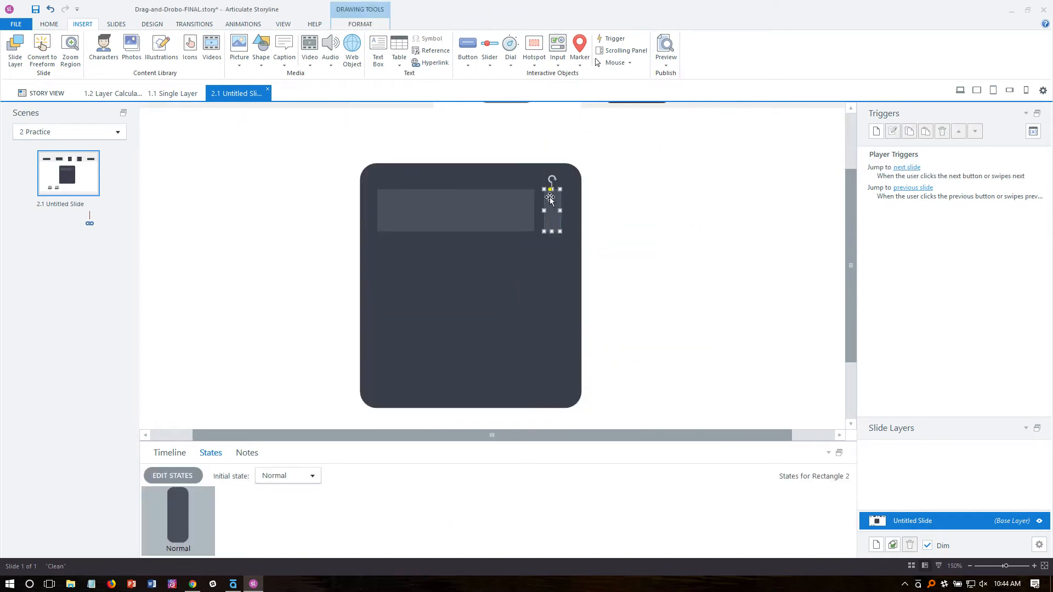
{"action": "key", "text": "Delete"}
{"action": "key", "text": "ctrl+z"}
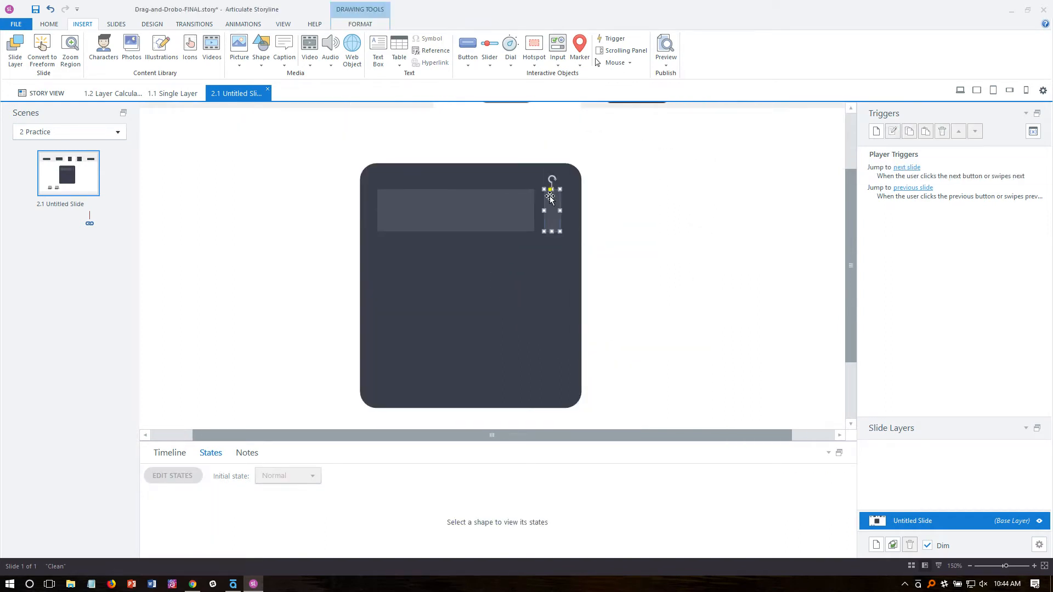
{"action": "key", "text": "alt"}
{"action": "left_click_drag", "start_coordinate": [550, 190], "coordinate": [557, 191]}
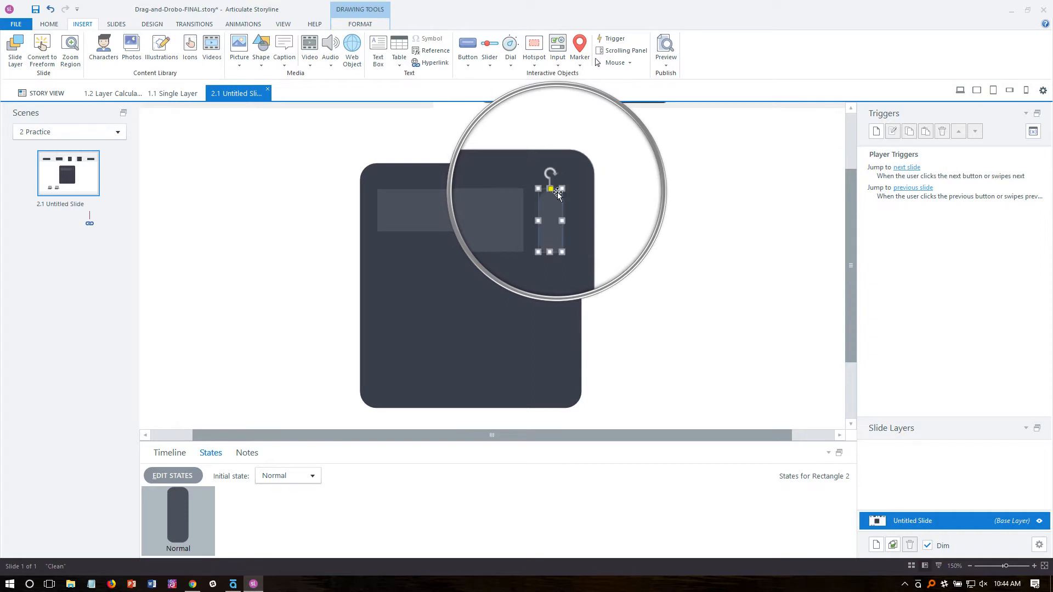
{"action": "left_click", "coordinate": [614, 215]}
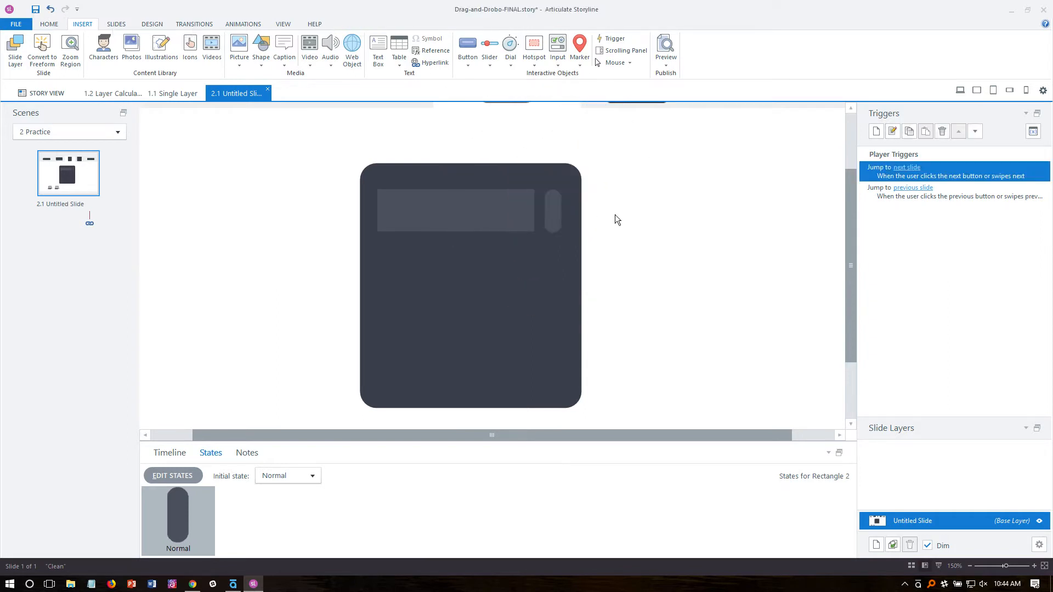
Cut the indicator light from the slide and paste it into the Normal state of the drive bay rectangle.
{"action": "left_click", "coordinate": [501, 207]}
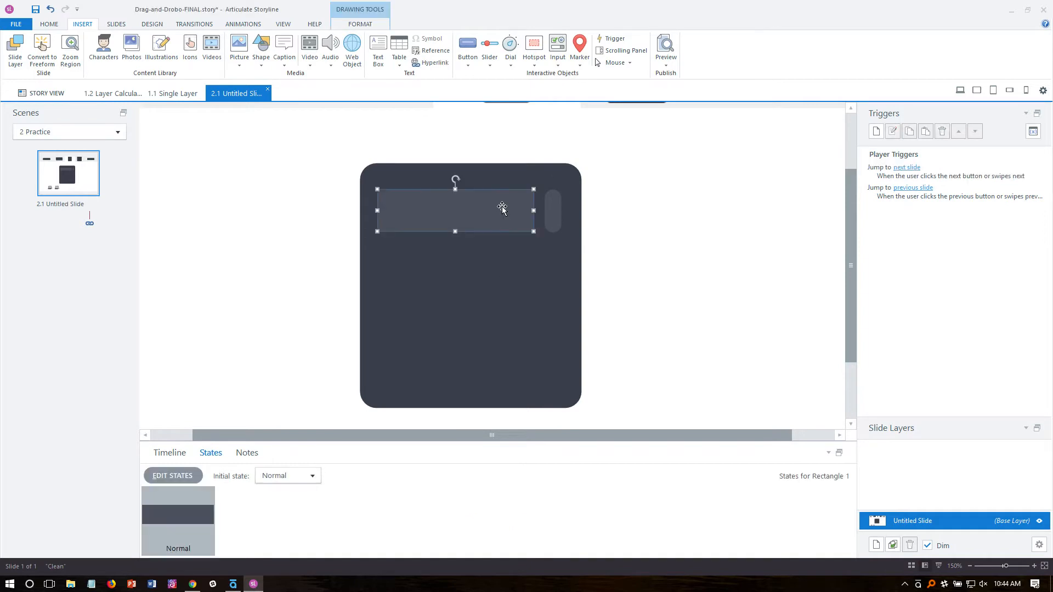
{"action": "left_click", "coordinate": [555, 213]}
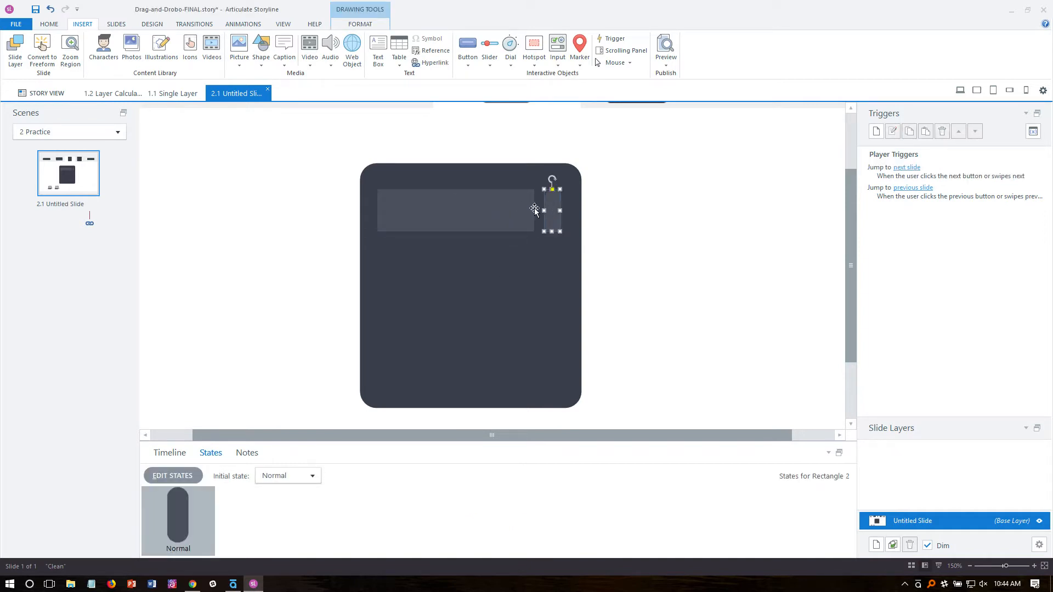
{"action": "key", "text": "Delete"}
{"action": "left_click", "coordinate": [498, 207]}
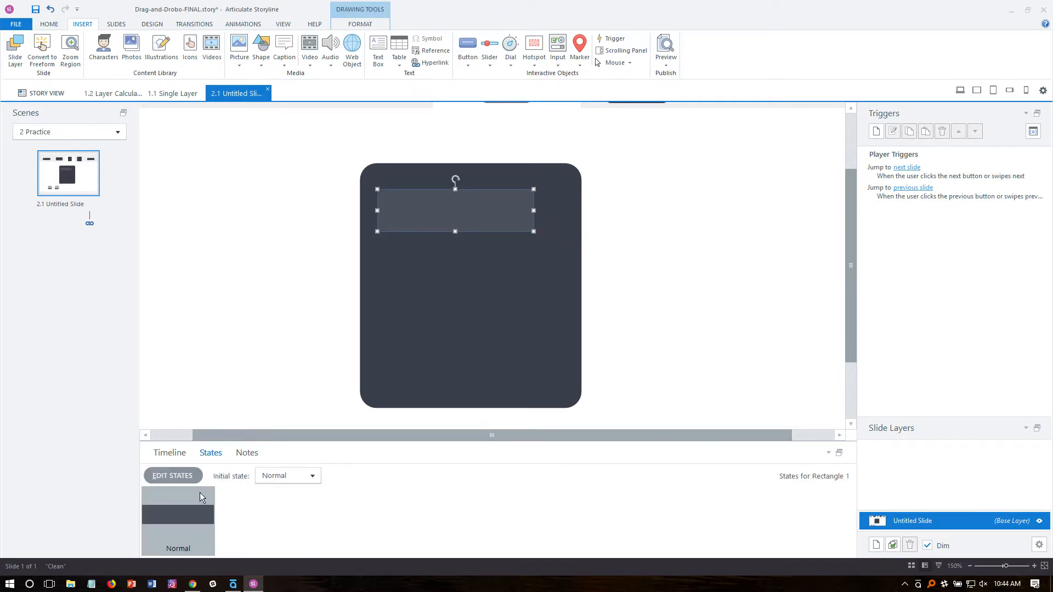
{"action": "double_click", "coordinate": [177, 526]}
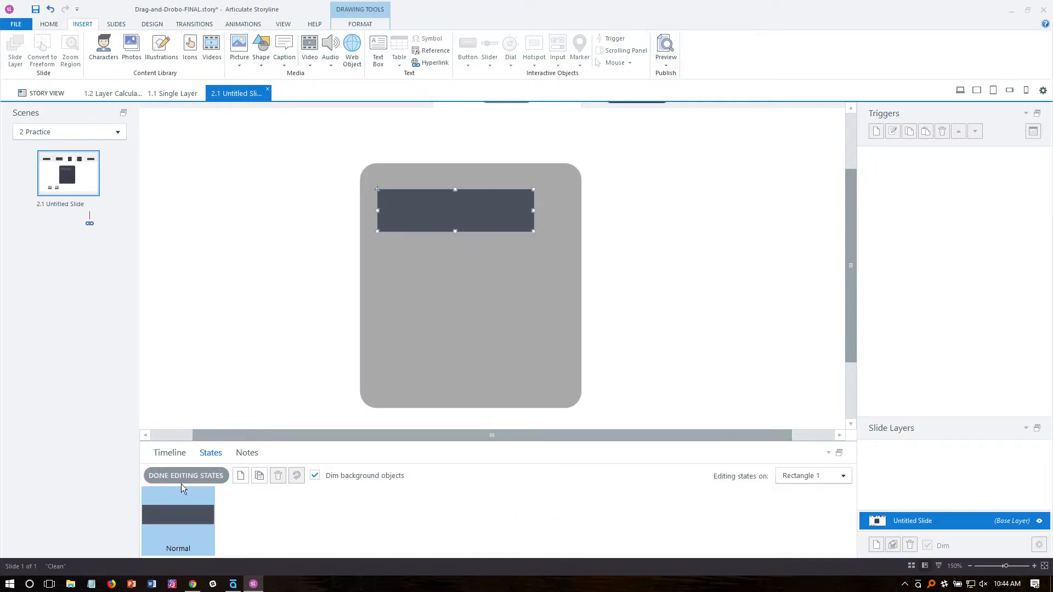
{"action": "left_click", "coordinate": [618, 247]}
{"action": "key", "text": "ctrl+v"}
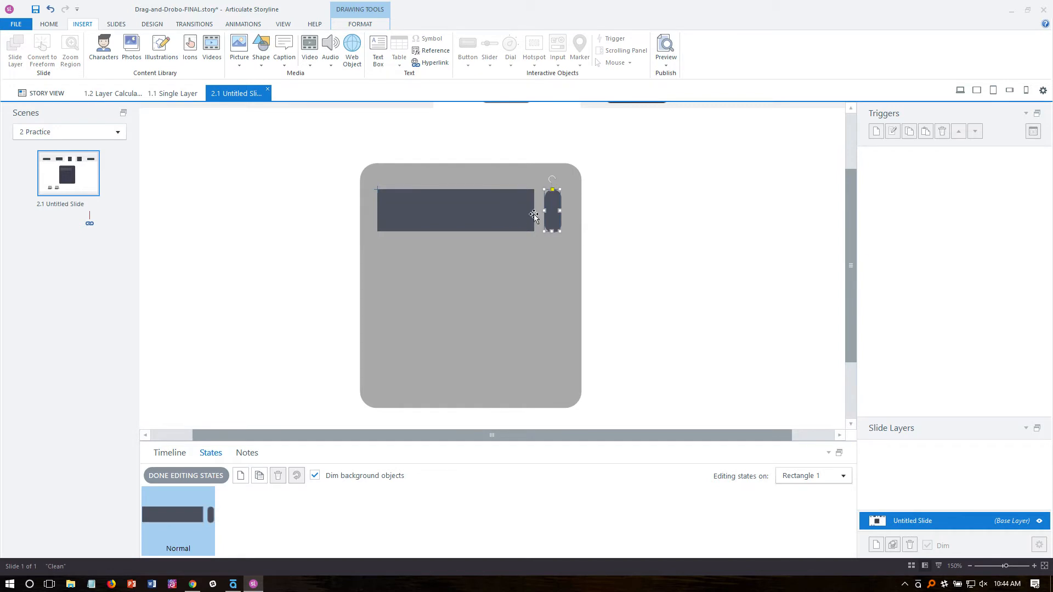
Add a new state named 1TB to the drive bay rectangle.
{"action": "left_click", "coordinate": [496, 215]}
{"action": "left_click", "coordinate": [238, 475]}
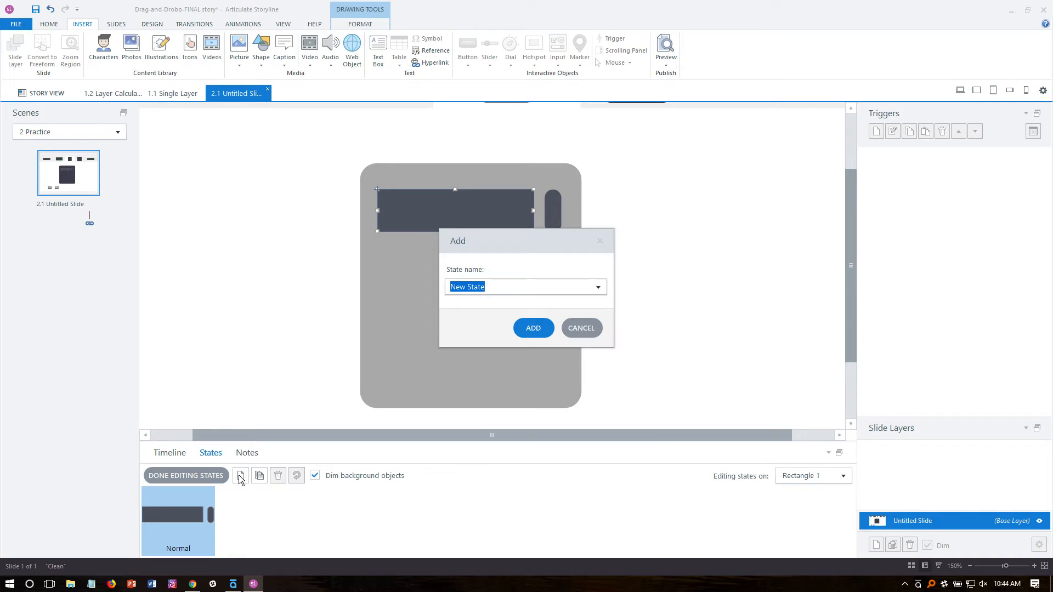
{"action": "type", "text": "1TB"}
{"action": "left_click_drag", "start_coordinate": [548, 244], "coordinate": [654, 216]}
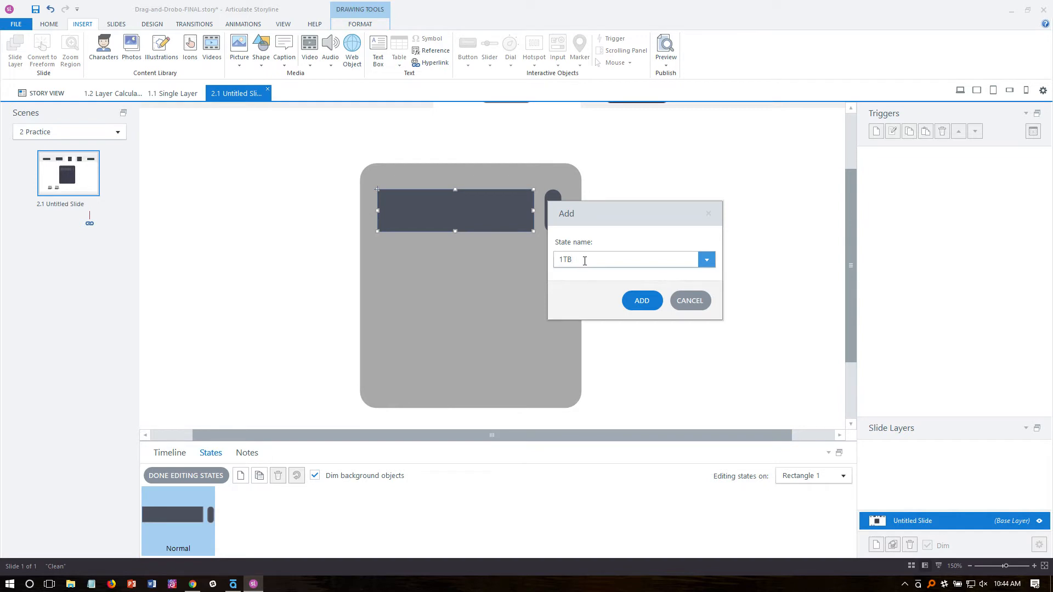
{"action": "left_click", "coordinate": [641, 303]}
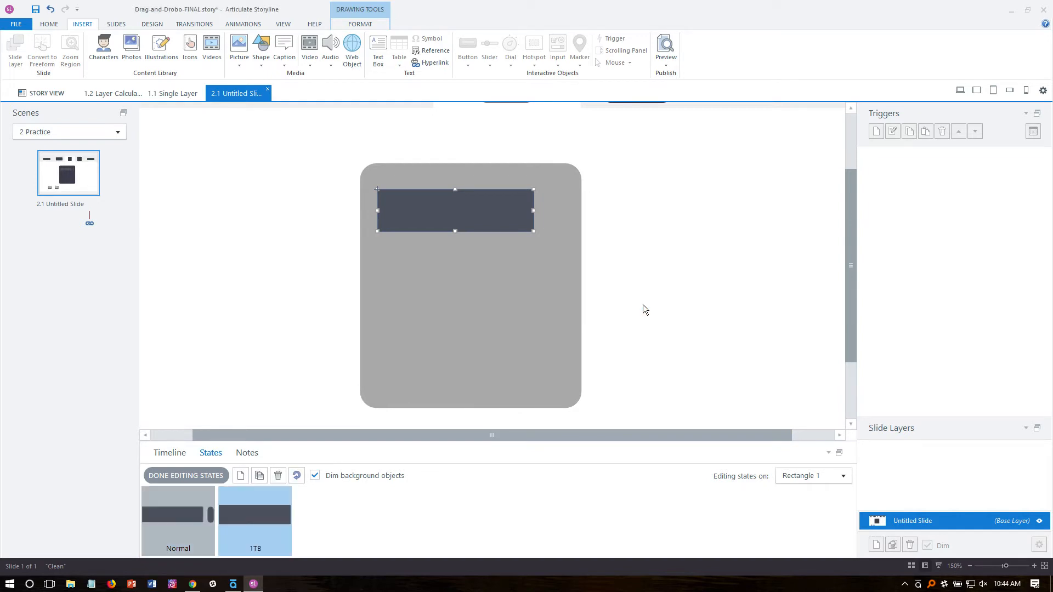
Copy the indicator light from the drive bay's Normal state and paste it into its 1TB state.
{"action": "left_click", "coordinate": [211, 509]}
{"action": "left_click", "coordinate": [248, 520]}
{"action": "left_click", "coordinate": [191, 515]}
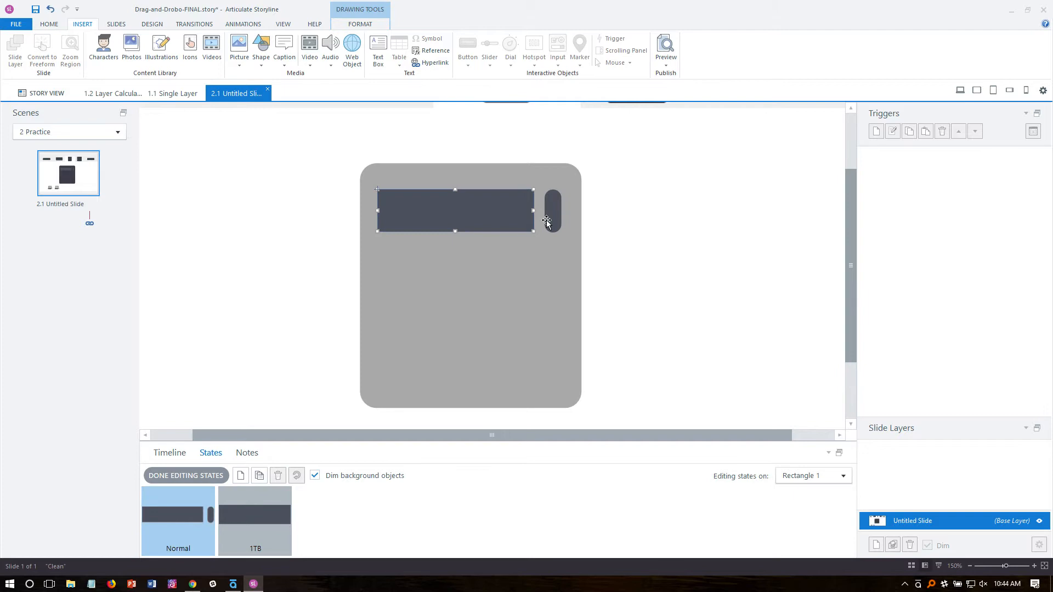
{"action": "left_click", "coordinate": [245, 511]}
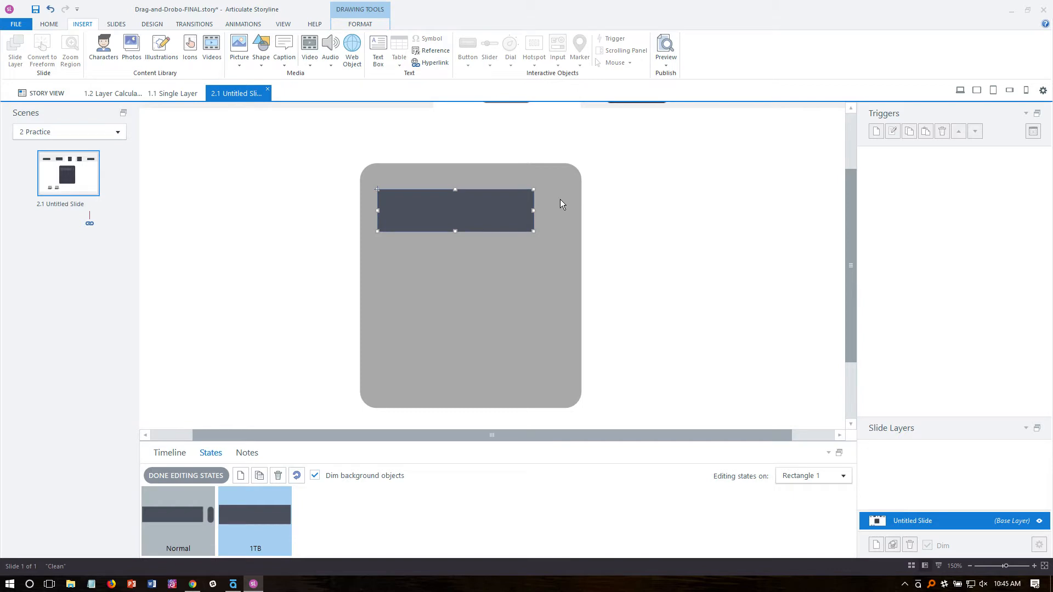
{"action": "left_click", "coordinate": [182, 511]}
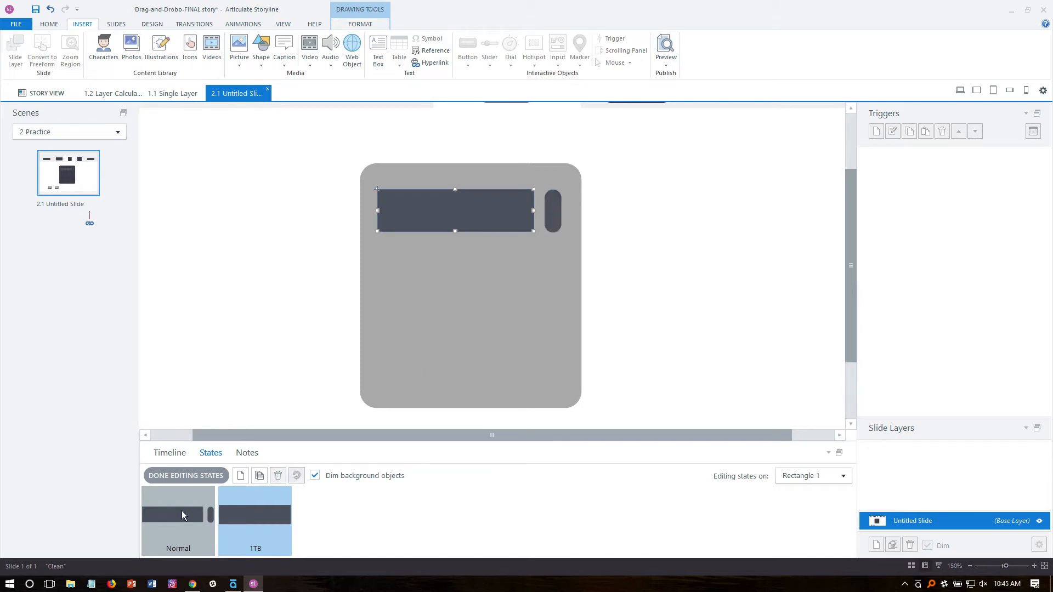
{"action": "left_click", "coordinate": [558, 214]}
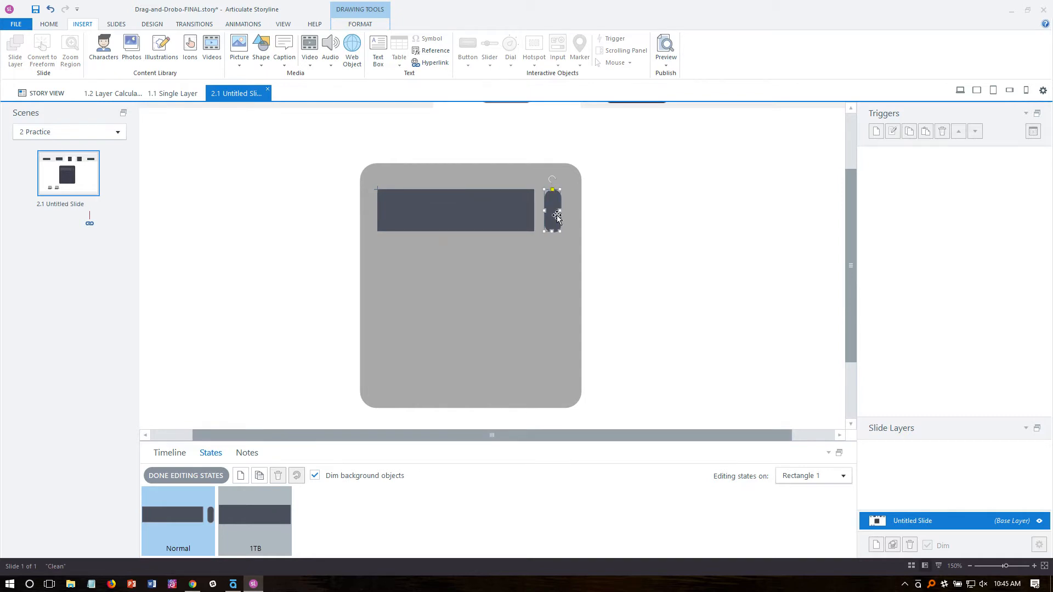
{"action": "left_click", "coordinate": [259, 512]}
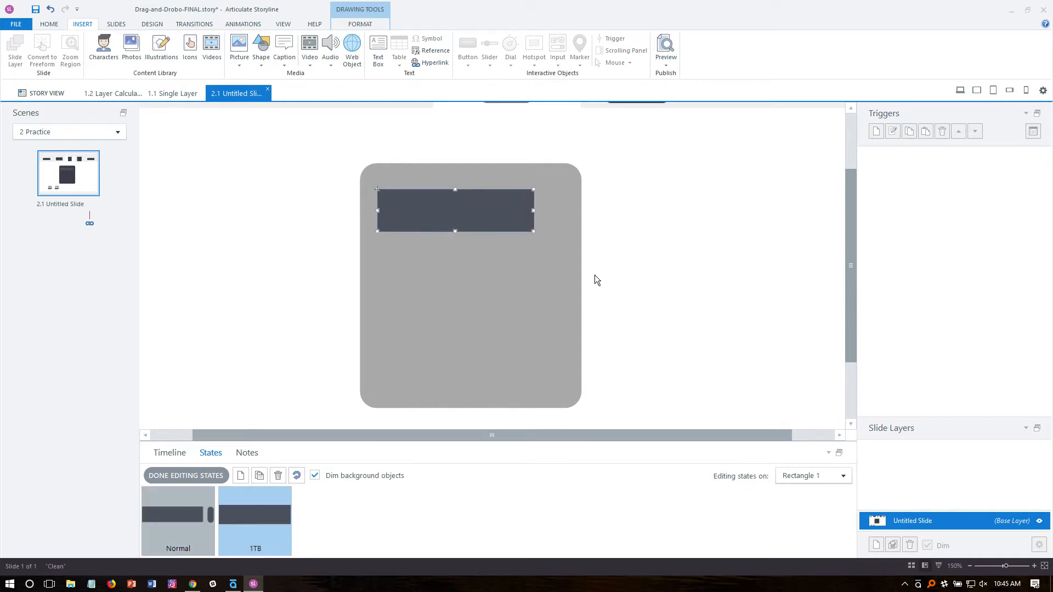
{"action": "key", "text": "ctrl+v"}
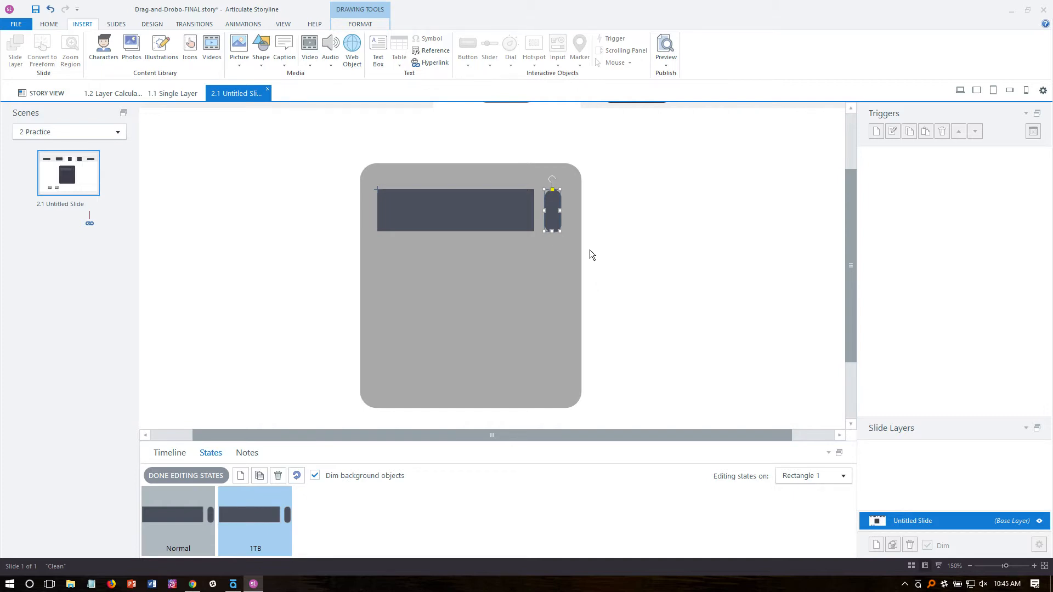
Fill the indicator light in the 1TB state with the standard green color.
{"action": "left_click", "coordinate": [367, 27]}
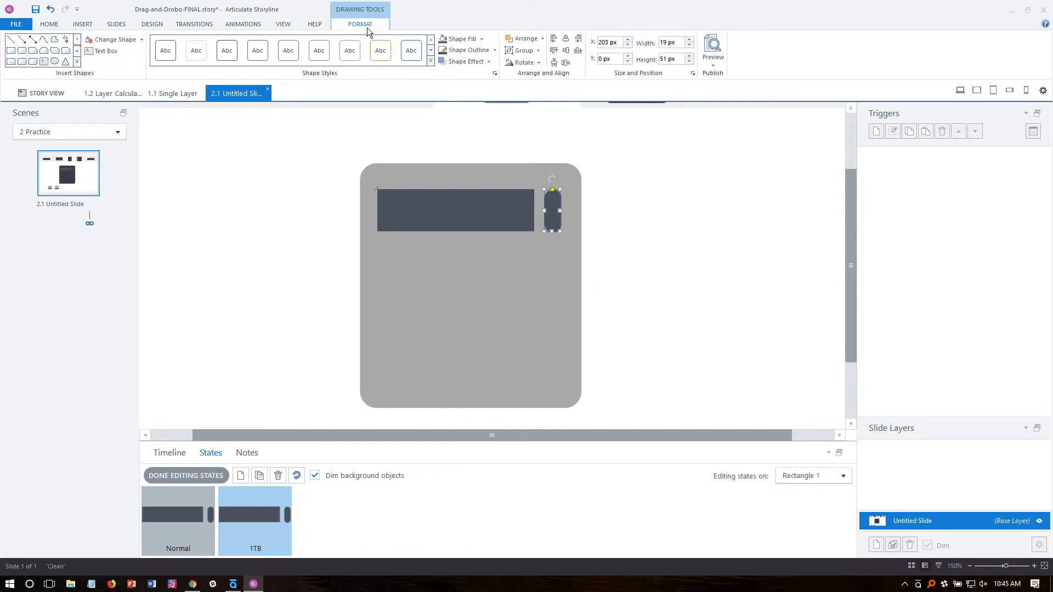
{"action": "left_click", "coordinate": [482, 39]}
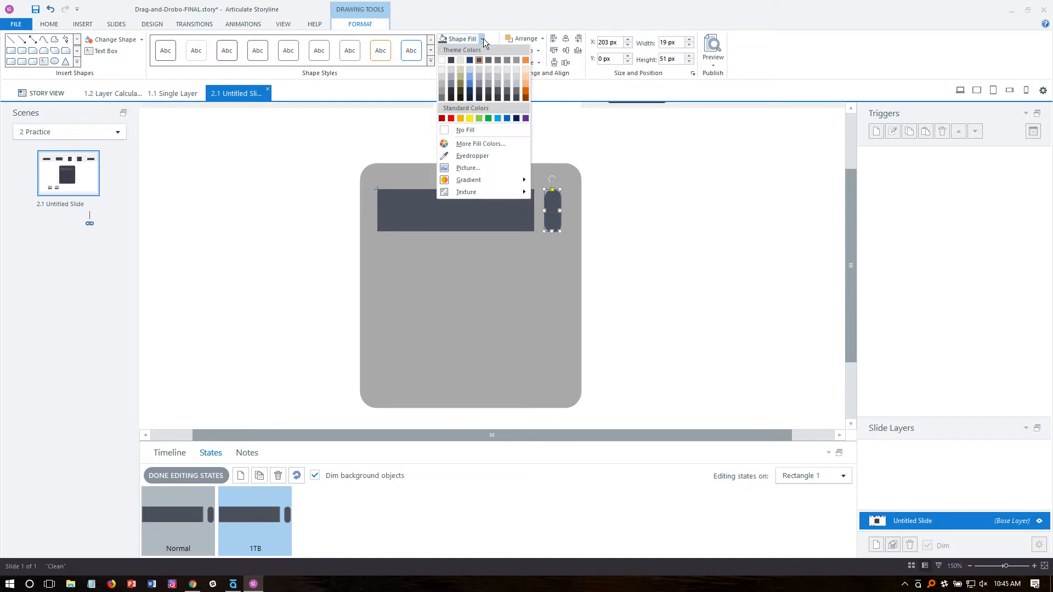
{"action": "left_click", "coordinate": [488, 118]}
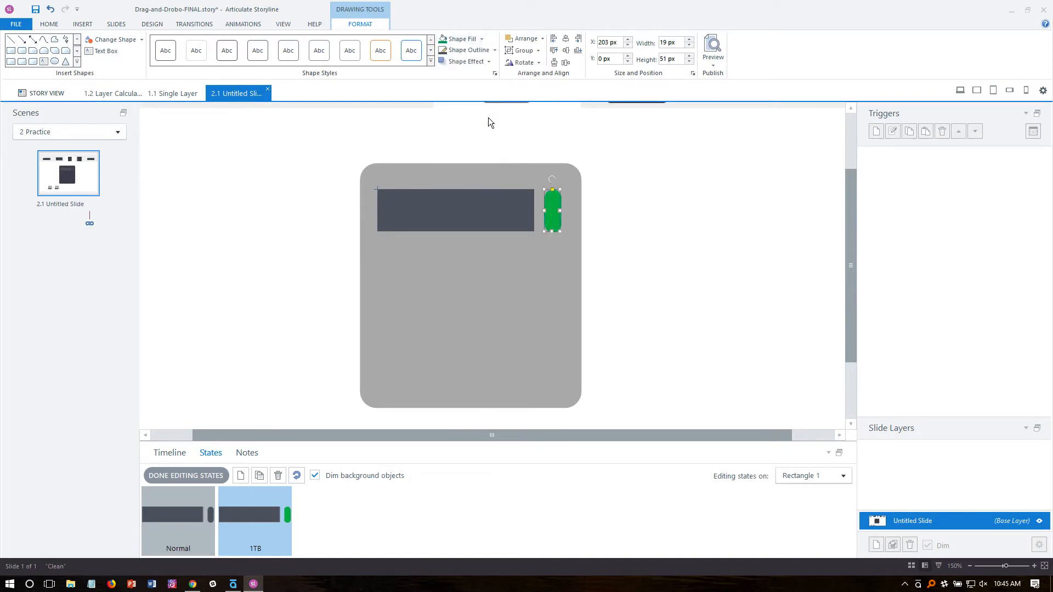
Add a text box reading 1TB to the drive bay's 1TB state and move it onto the bay beside the indicator light.
{"action": "left_click", "coordinate": [417, 131]}
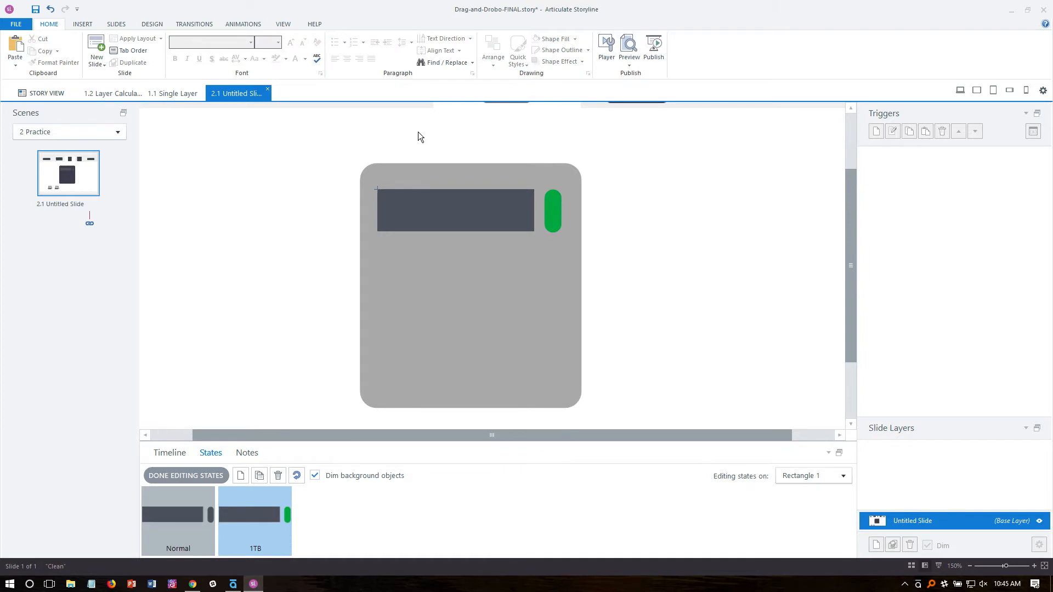
{"action": "key", "text": "ctrl+t"}
{"action": "left_click", "coordinate": [418, 132]}
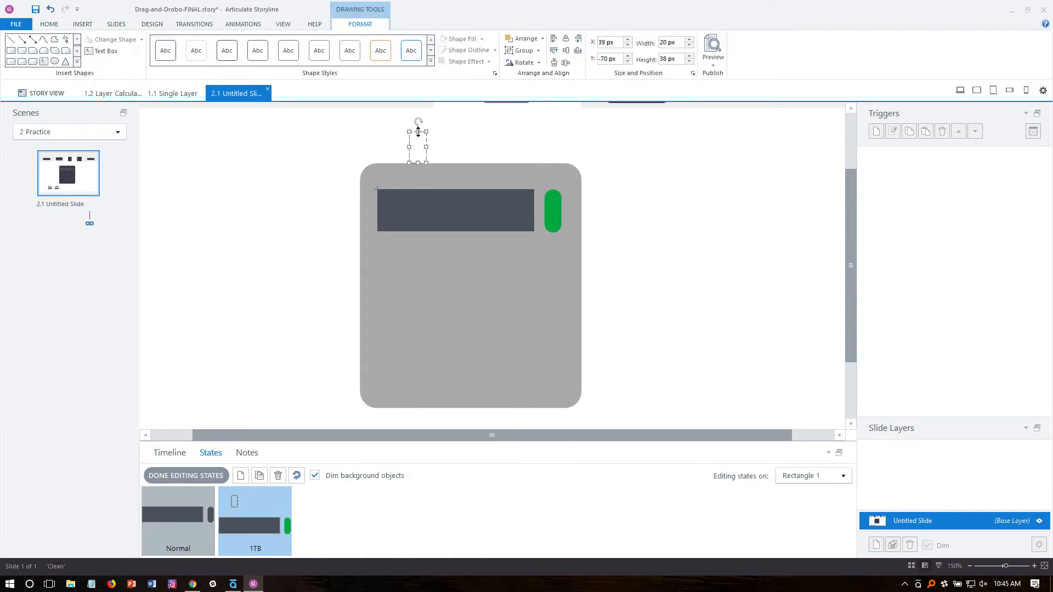
{"action": "type", "text": "1TB"}
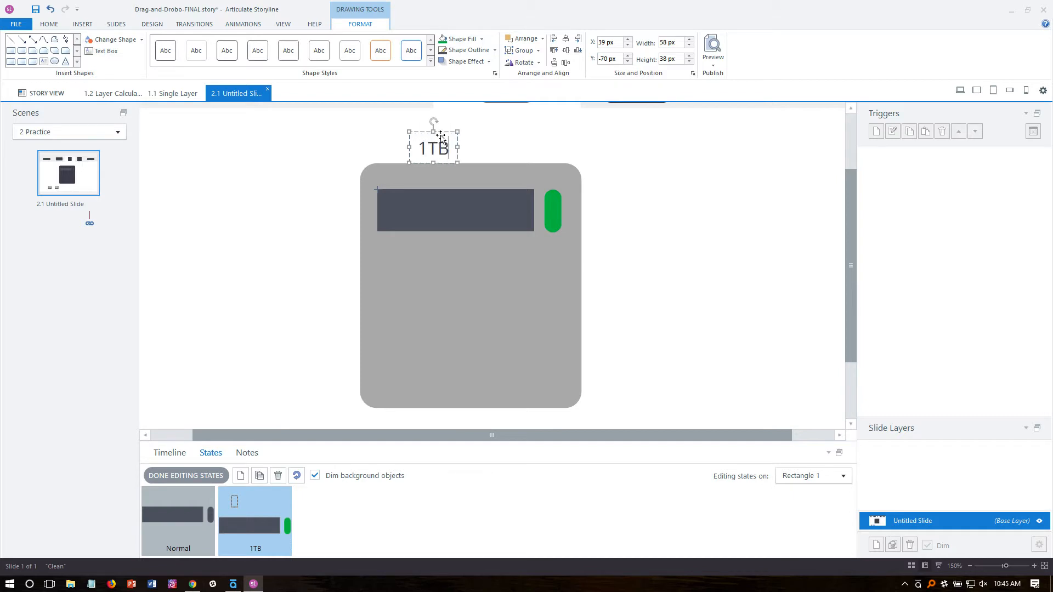
{"action": "left_click_drag", "start_coordinate": [460, 143], "coordinate": [517, 198]}
Format the 1TB label as white, bold text with a font size of 20.
{"action": "left_click", "coordinate": [54, 25]}
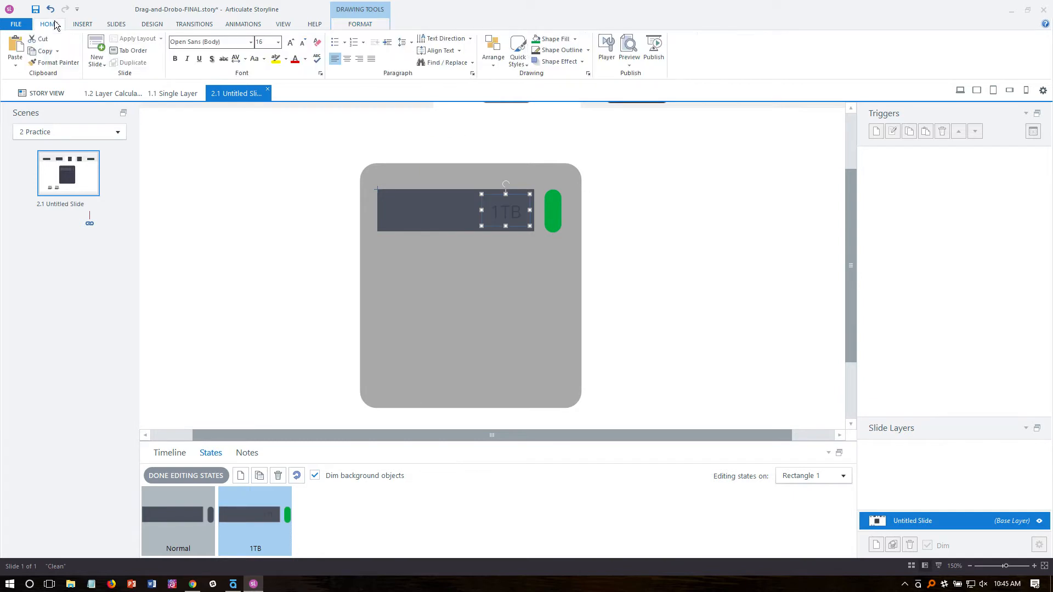
{"action": "left_click", "coordinate": [305, 58]}
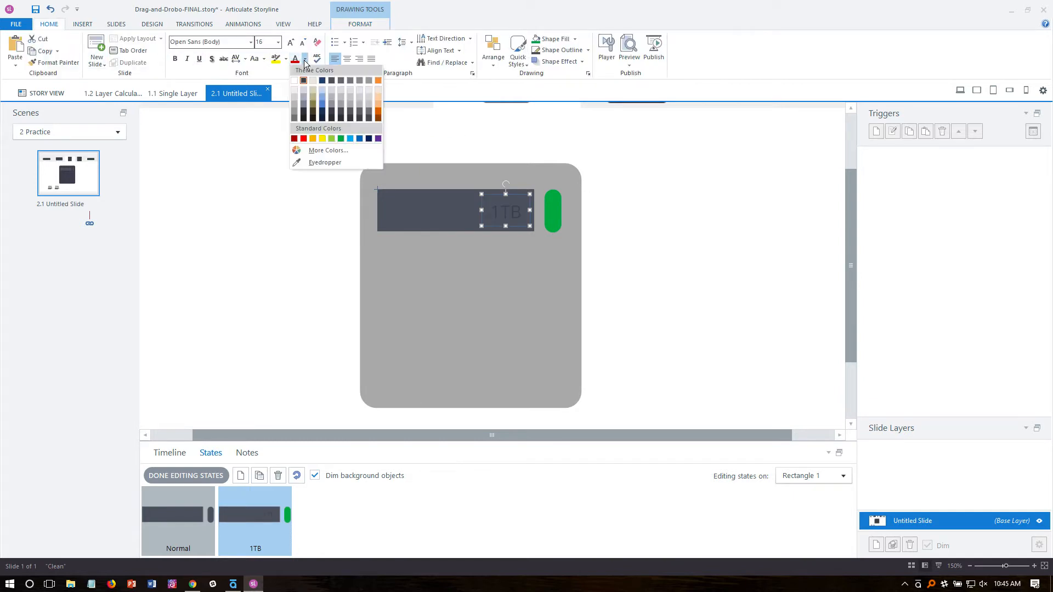
{"action": "left_click", "coordinate": [295, 81]}
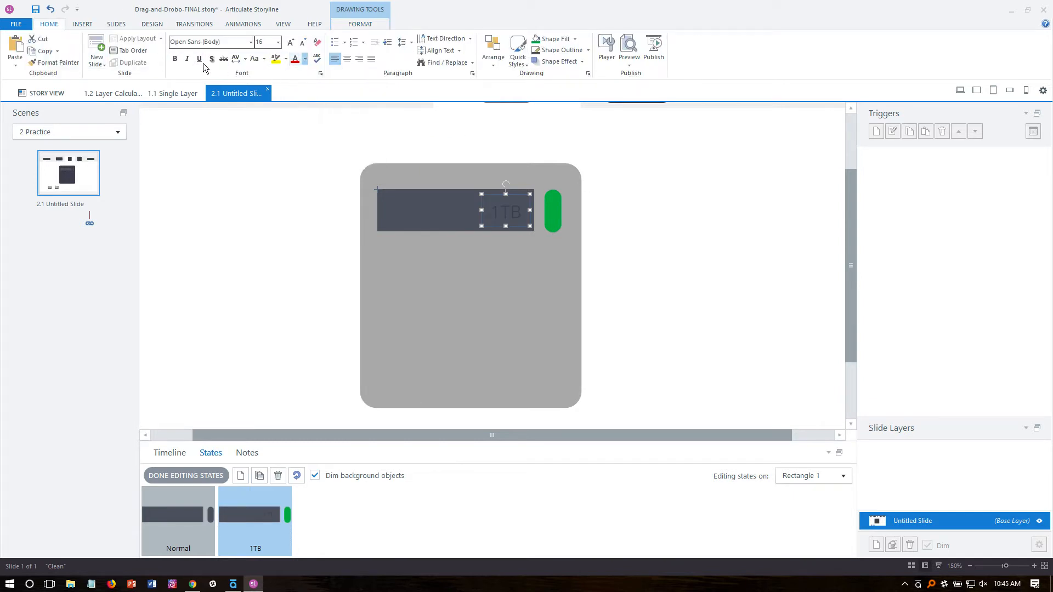
{"action": "left_click", "coordinate": [175, 59]}
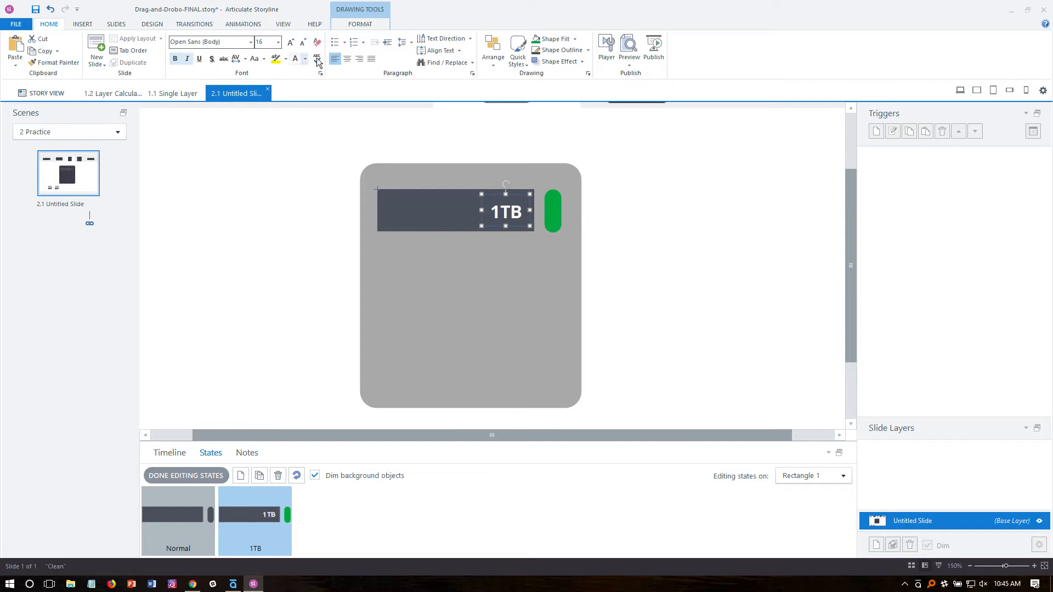
{"action": "left_click", "coordinate": [290, 43]}
{"action": "left_click", "coordinate": [291, 43]}
{"action": "left_click", "coordinate": [291, 44]}
Align the 1TB label near the bay's edge beside the green light and finish editing the states.
{"action": "left_click_drag", "start_coordinate": [525, 195], "coordinate": [517, 191]}
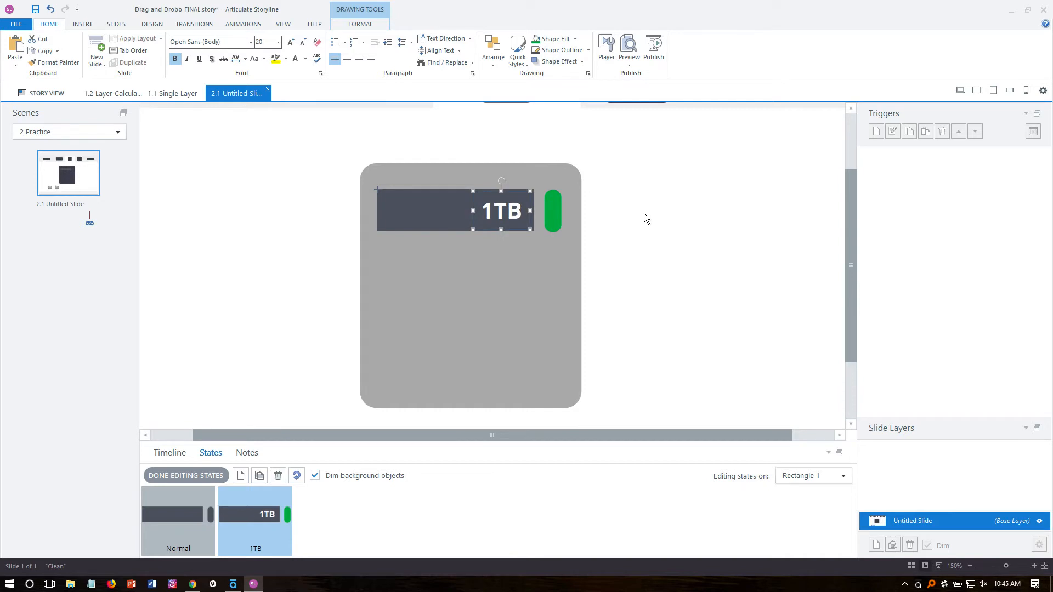
{"action": "key", "text": "Right"}
{"action": "key", "text": "Right"}
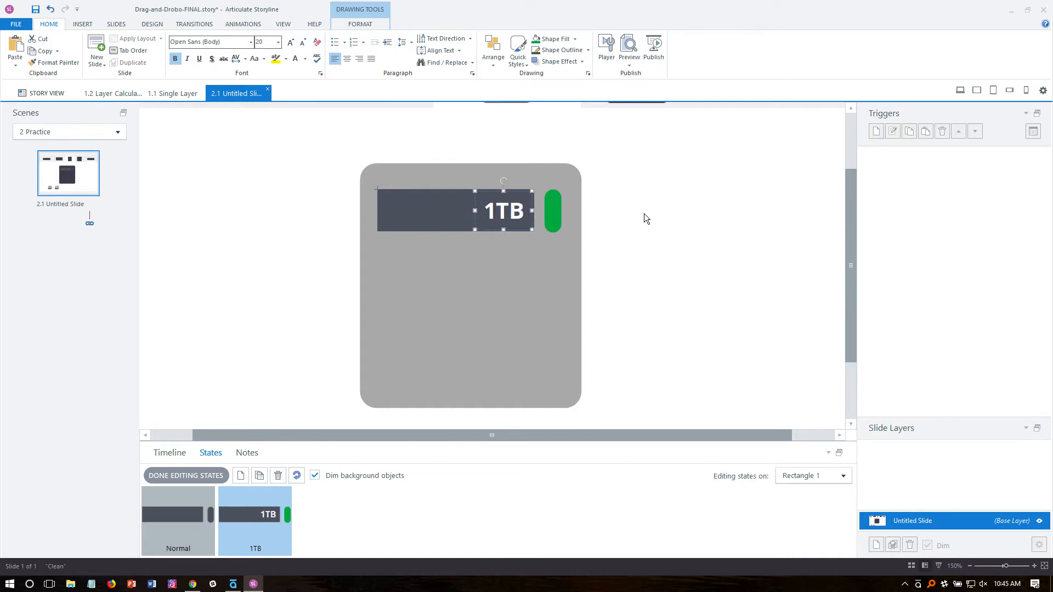
{"action": "left_click", "coordinate": [201, 476]}
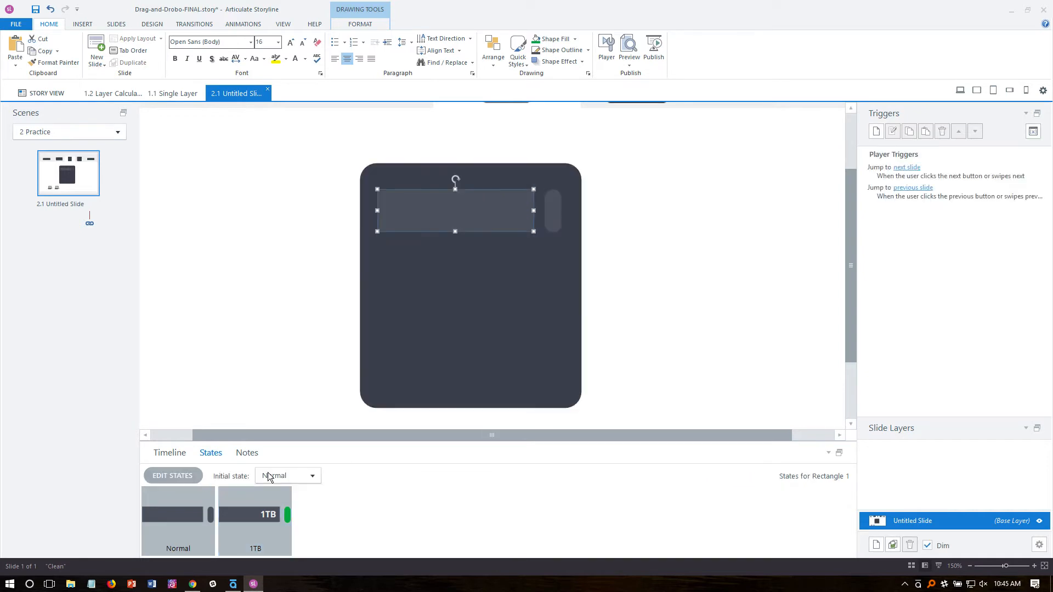
{"action": "left_click", "coordinate": [686, 298]}
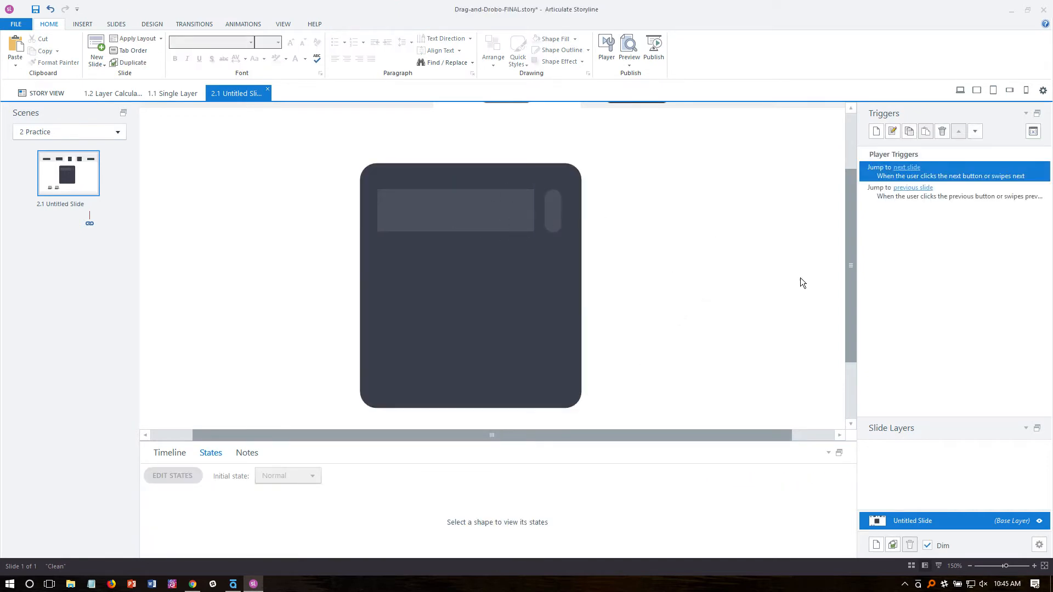
Rename the drive bay rectangle as DropTarget-1.
{"action": "left_click", "coordinate": [1043, 567]}
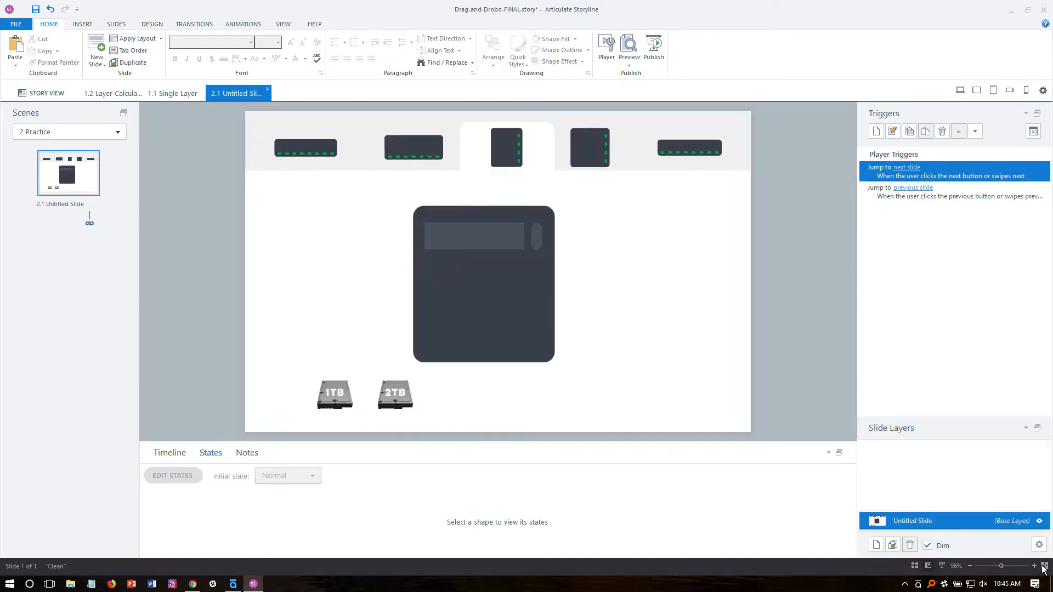
{"action": "left_click", "coordinate": [326, 399]}
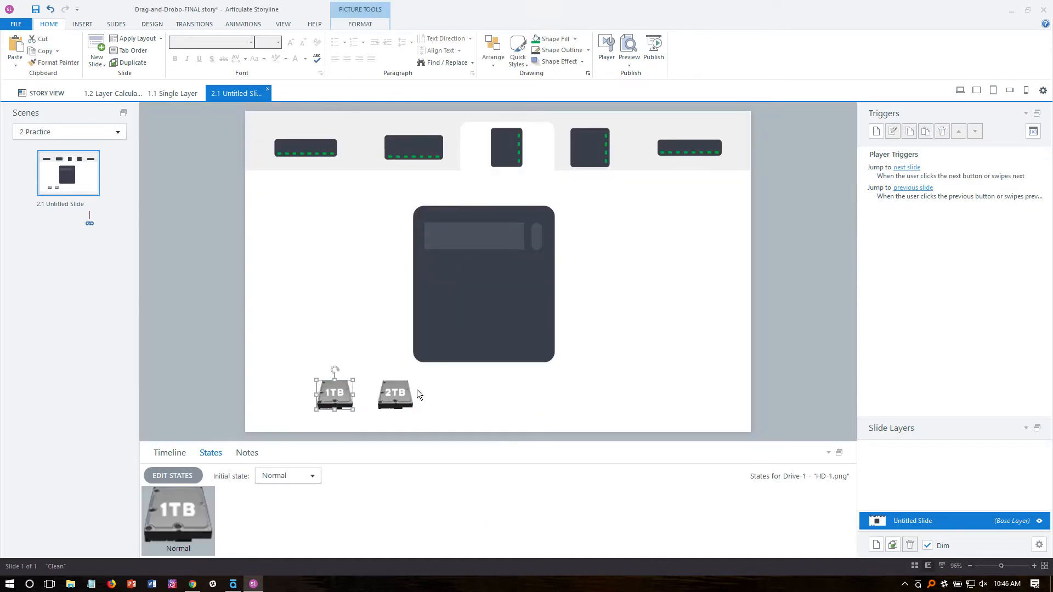
{"action": "left_click", "coordinate": [451, 250]}
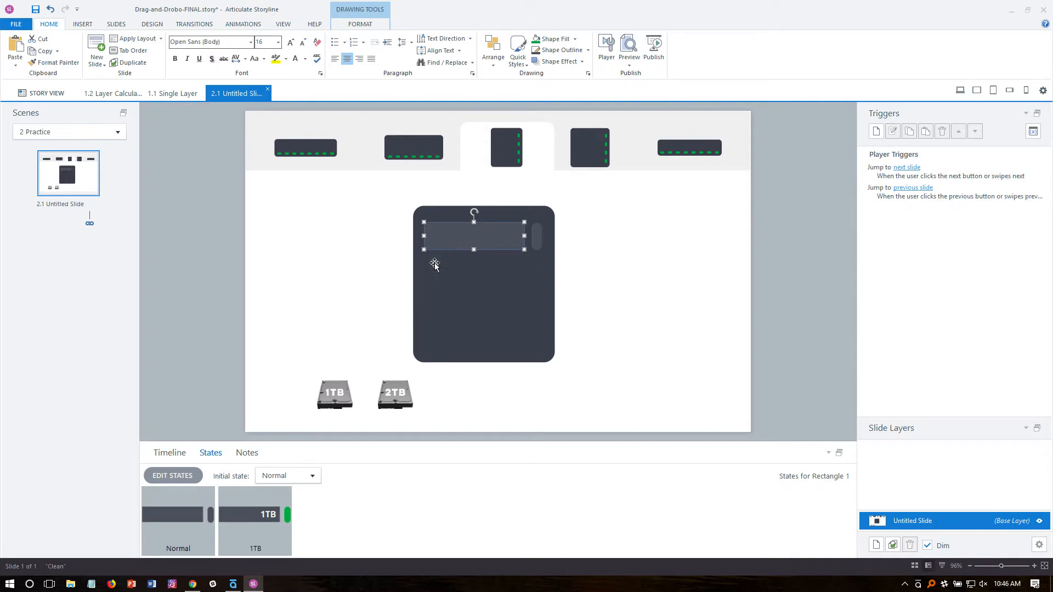
{"action": "left_click", "coordinate": [172, 457]}
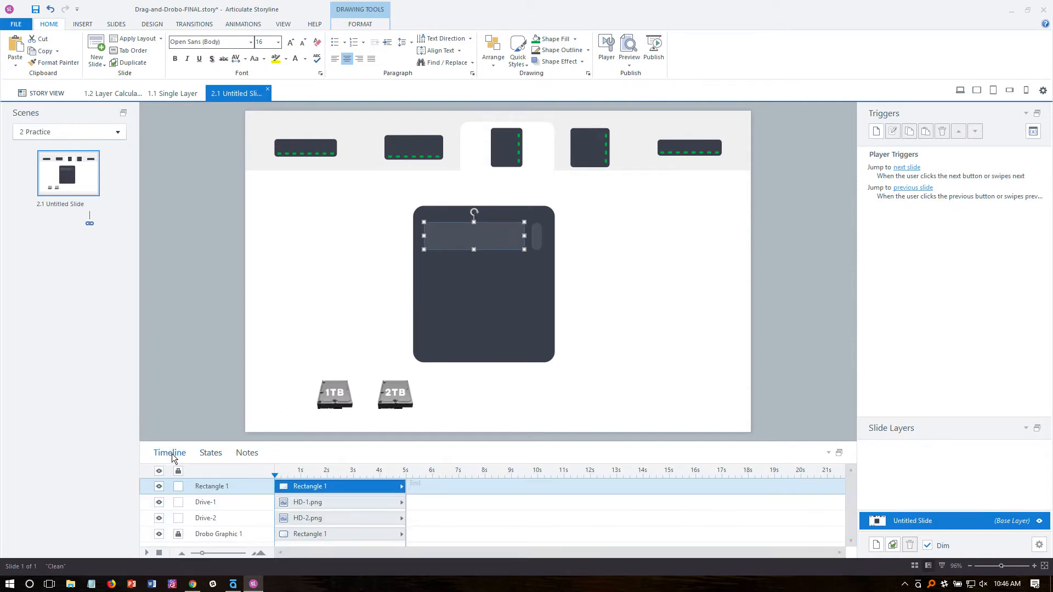
{"action": "double_click", "coordinate": [204, 487]}
{"action": "type", "text": "Drop"}
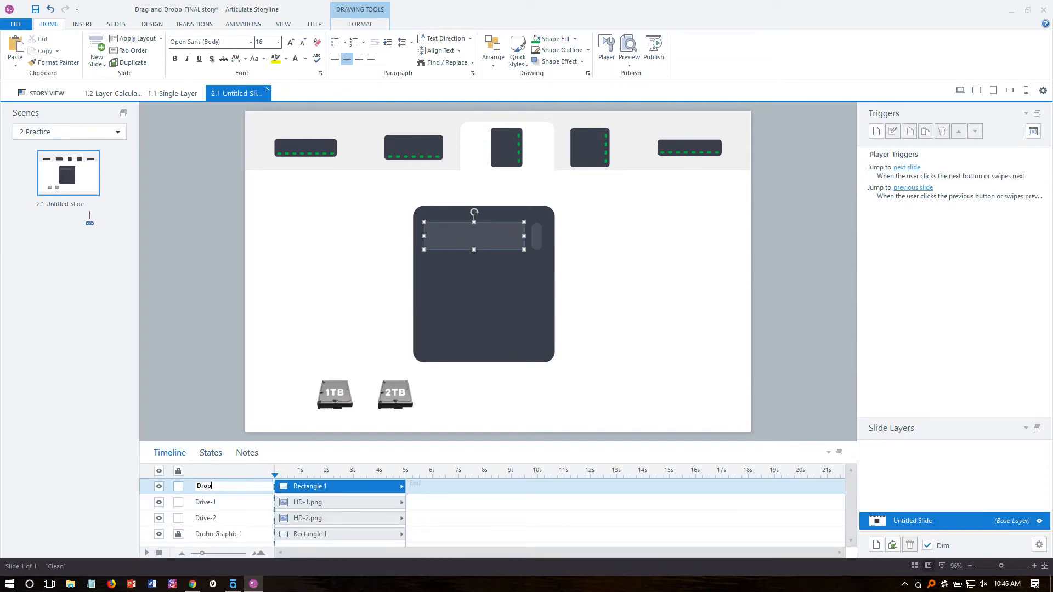
{"action": "type", "text": "Target-1"}
{"action": "key", "text": "Return"}
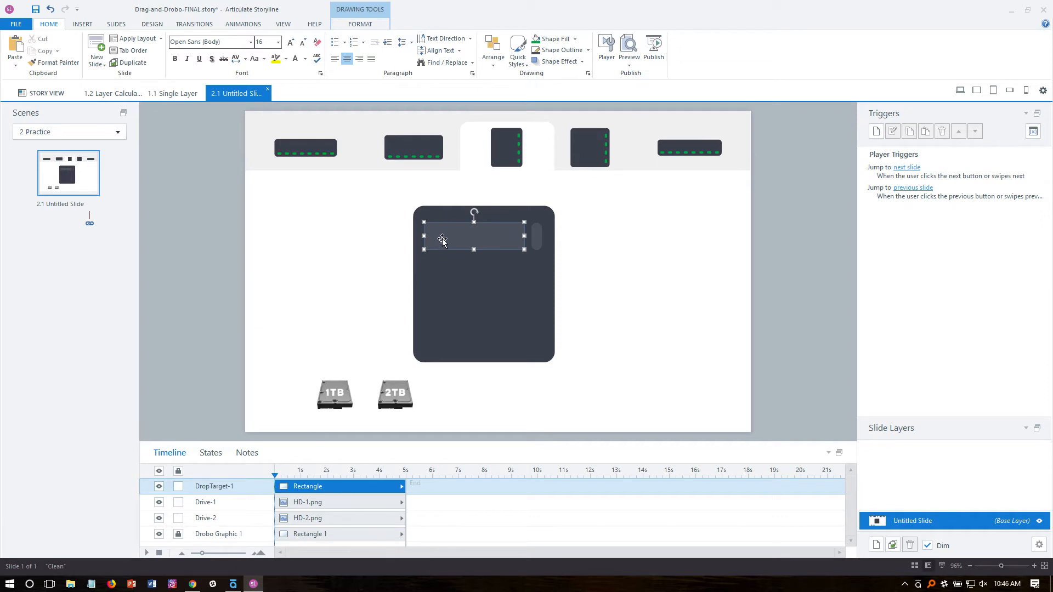
Create a trigger that changes the state of DropTarget-1 to 1TB.
{"action": "left_click", "coordinate": [210, 452]}
{"action": "left_click", "coordinate": [285, 532]}
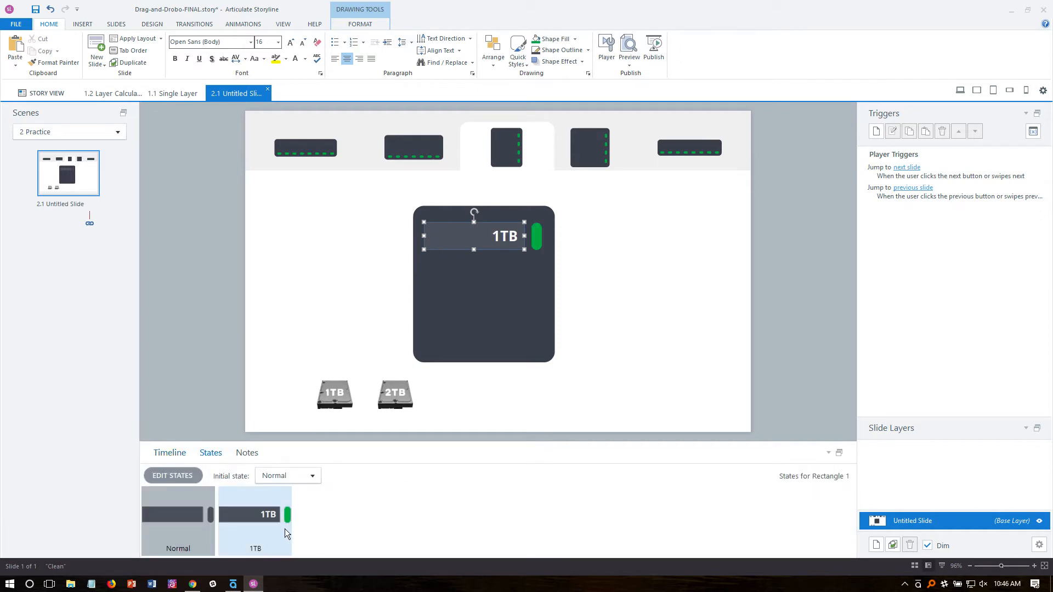
{"action": "left_click", "coordinate": [340, 394]}
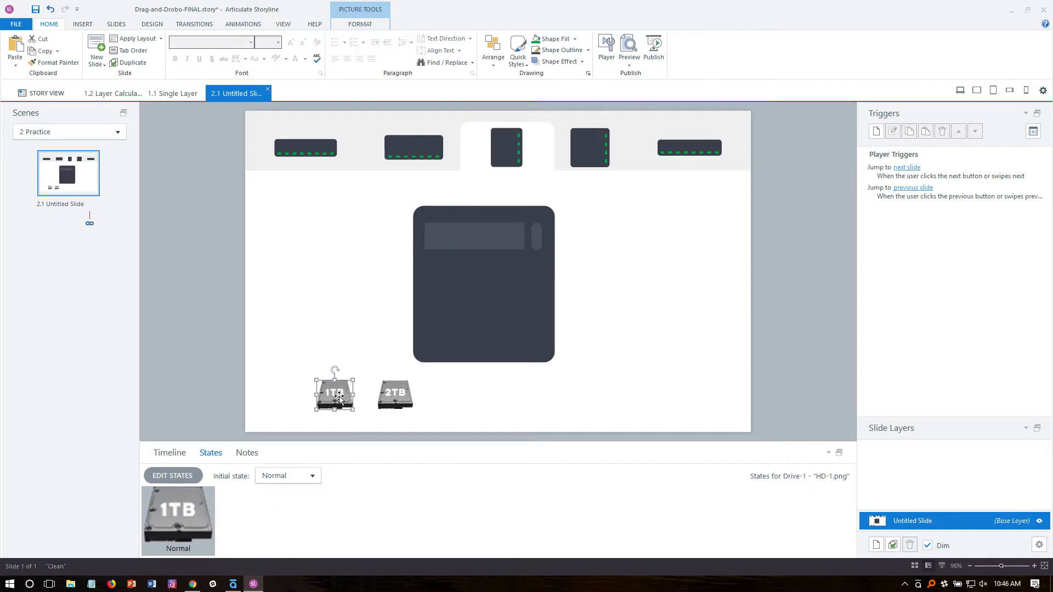
{"action": "left_click", "coordinate": [446, 240]}
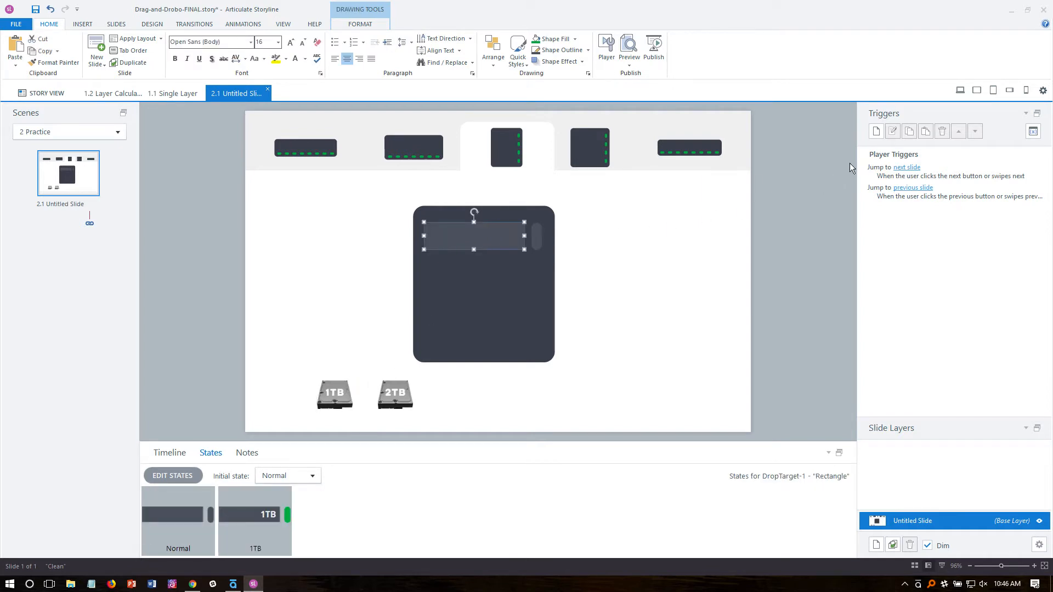
{"action": "left_click", "coordinate": [877, 132]}
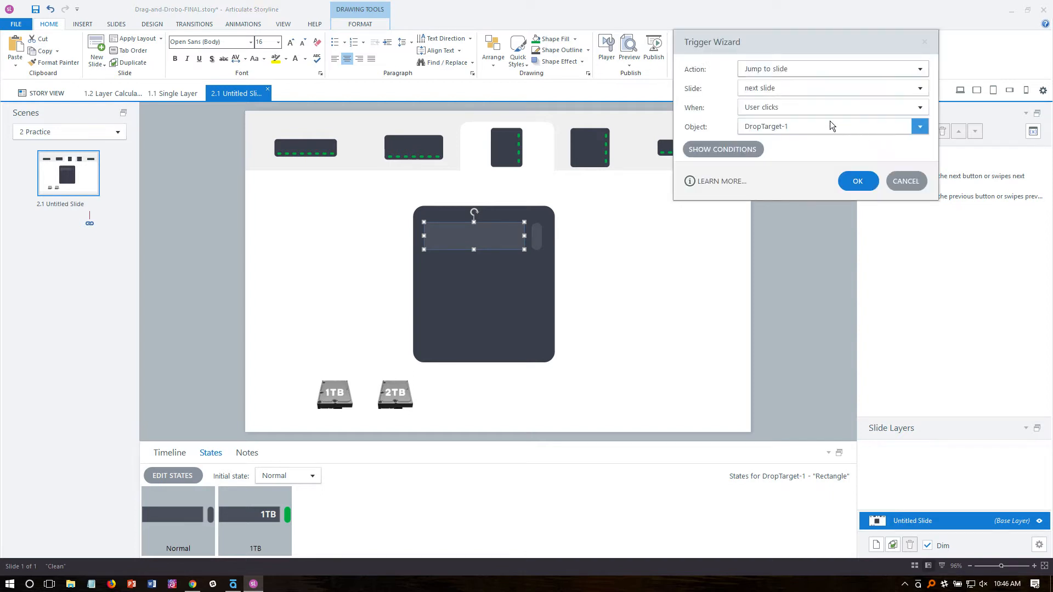
{"action": "left_click_drag", "start_coordinate": [774, 38], "coordinate": [755, 49]}
{"action": "left_click", "coordinate": [769, 77]}
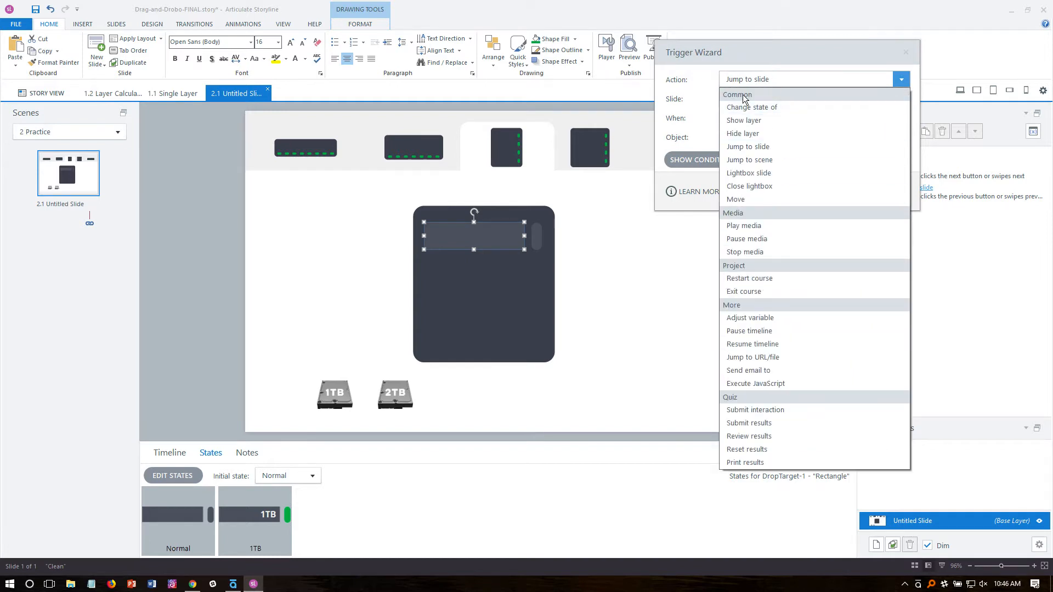
{"action": "left_click", "coordinate": [783, 108]}
{"action": "left_click", "coordinate": [778, 99]}
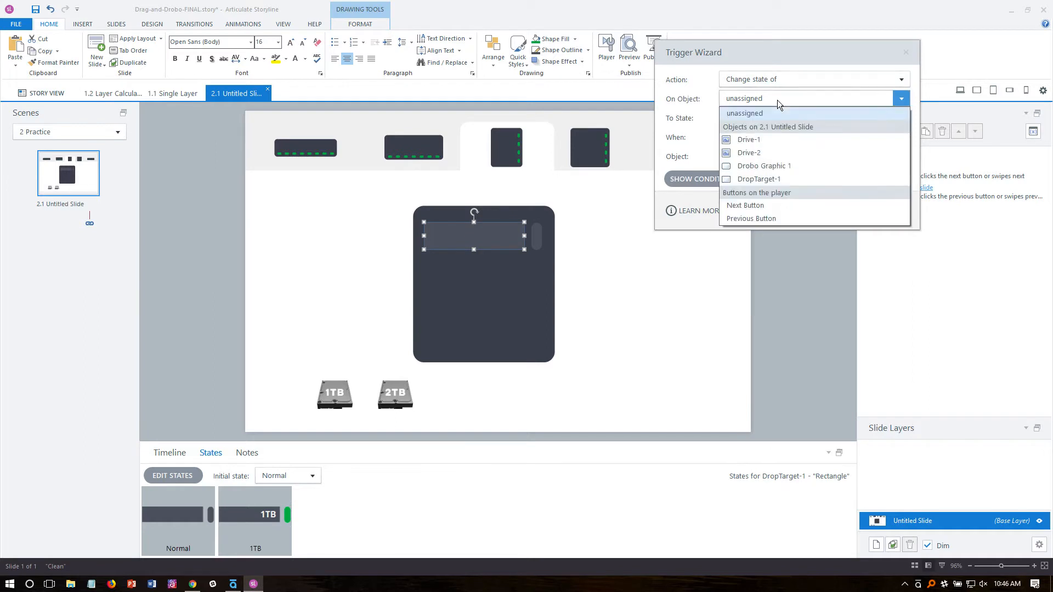
{"action": "left_click", "coordinate": [798, 180]}
{"action": "left_click", "coordinate": [739, 120]}
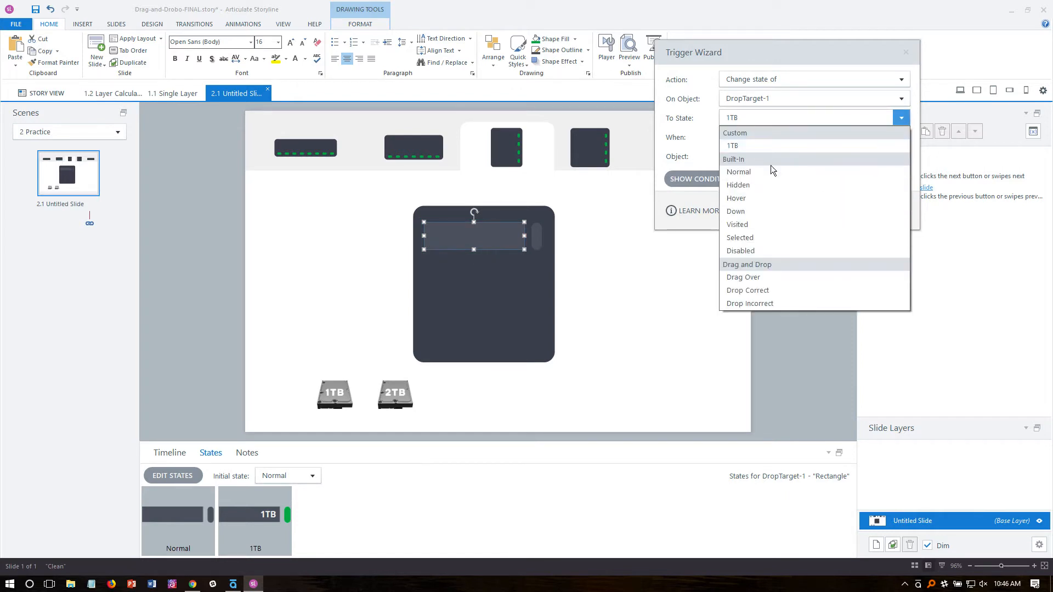
{"action": "left_click", "coordinate": [771, 148]}
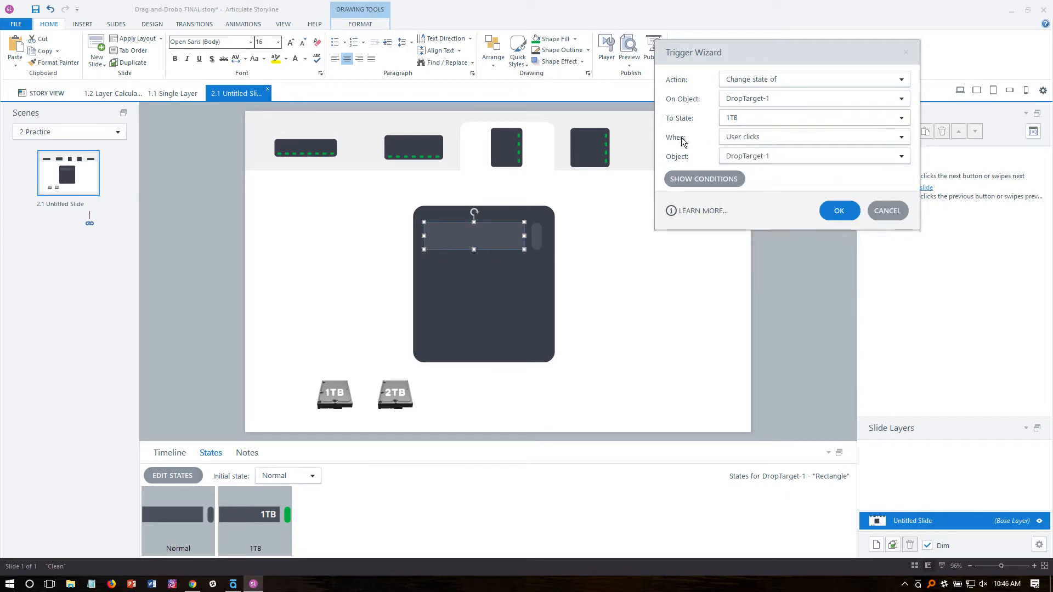
Set the trigger to run when Drive-1 is dropped on DropTarget-1 and save it.
{"action": "left_click", "coordinate": [744, 139]}
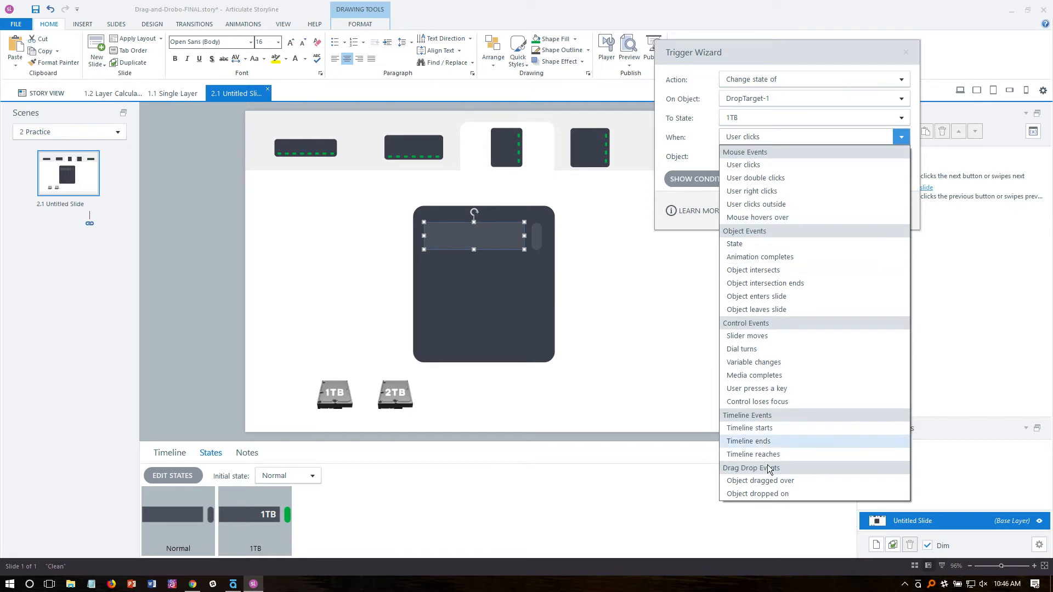
{"action": "left_click", "coordinate": [800, 492]}
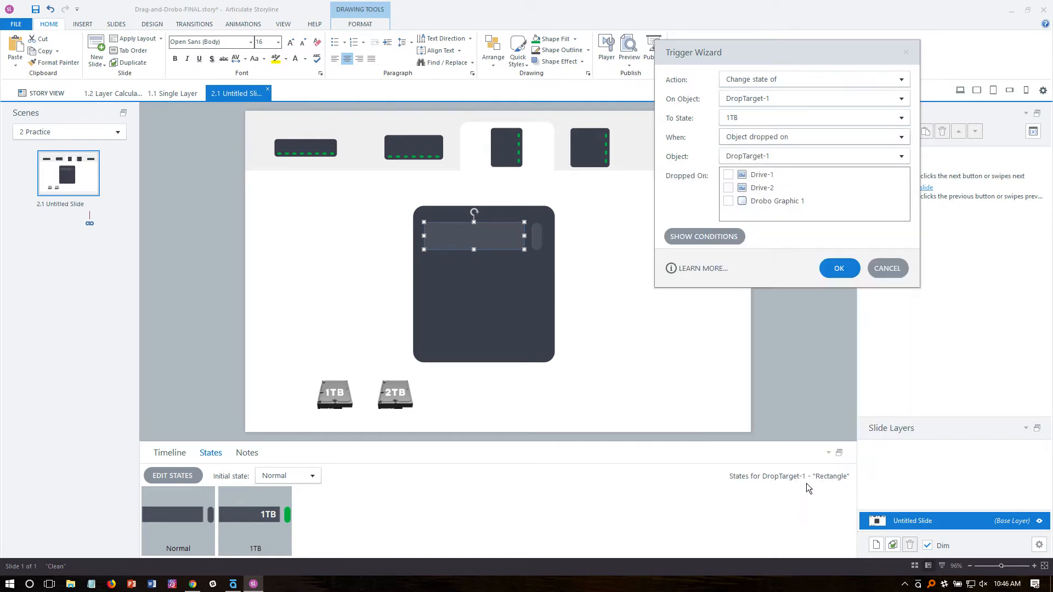
{"action": "left_click", "coordinate": [804, 159]}
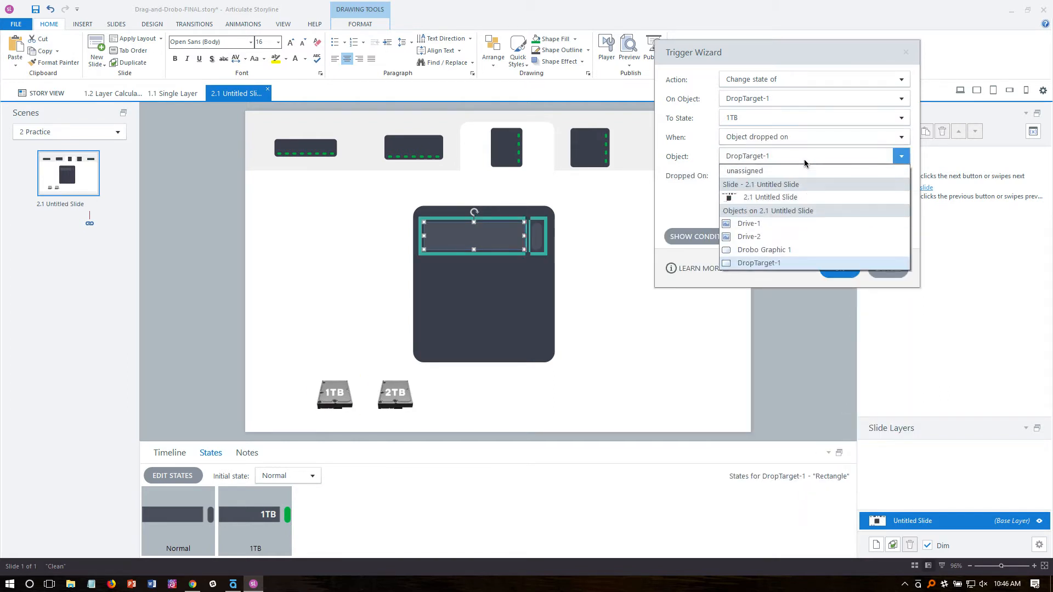
{"action": "left_click", "coordinate": [796, 226]}
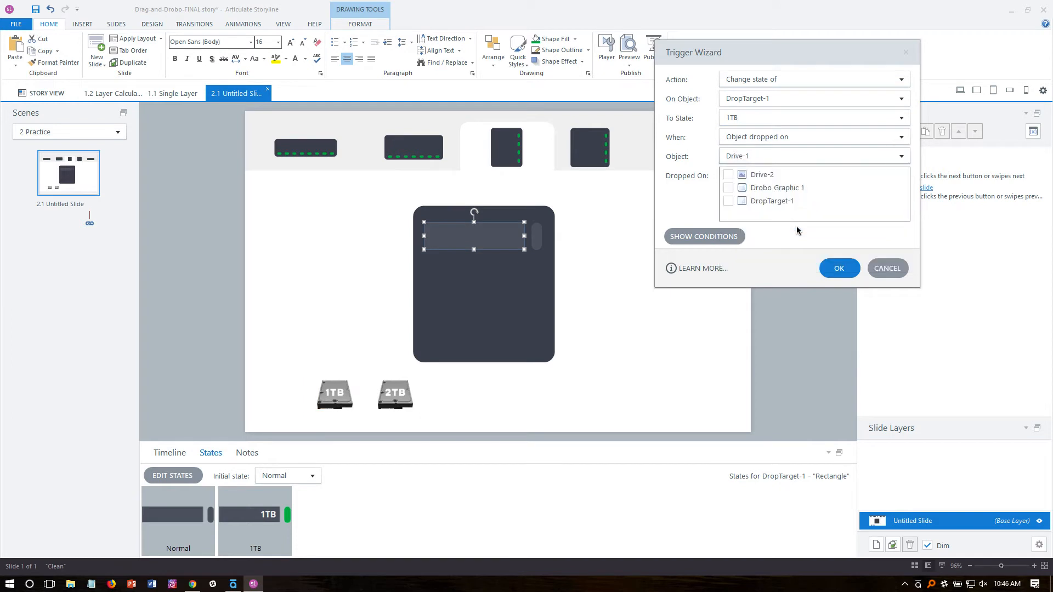
{"action": "left_click", "coordinate": [772, 205]}
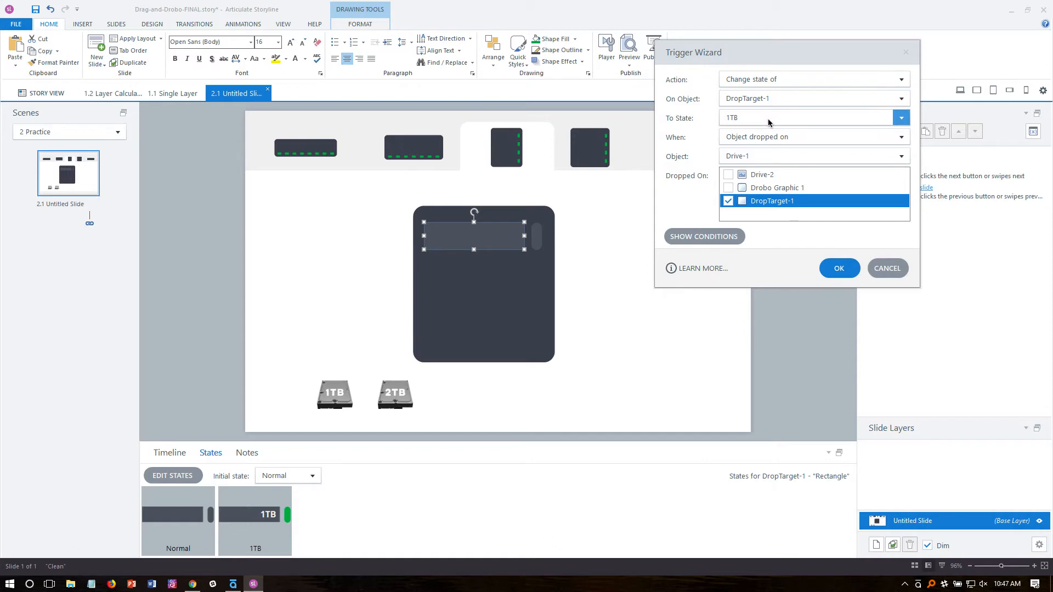
{"action": "left_click", "coordinate": [843, 273]}
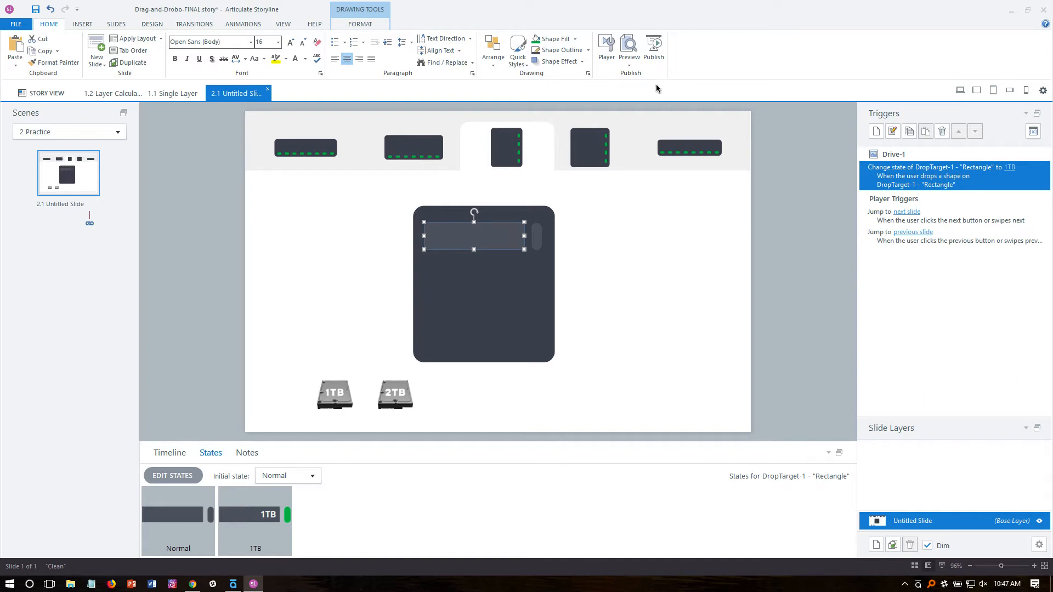
Preview the slide, test dropping the 1TB drive onto the drive bay, and close the preview.
{"action": "left_click", "coordinate": [629, 65]}
{"action": "left_click", "coordinate": [634, 74]}
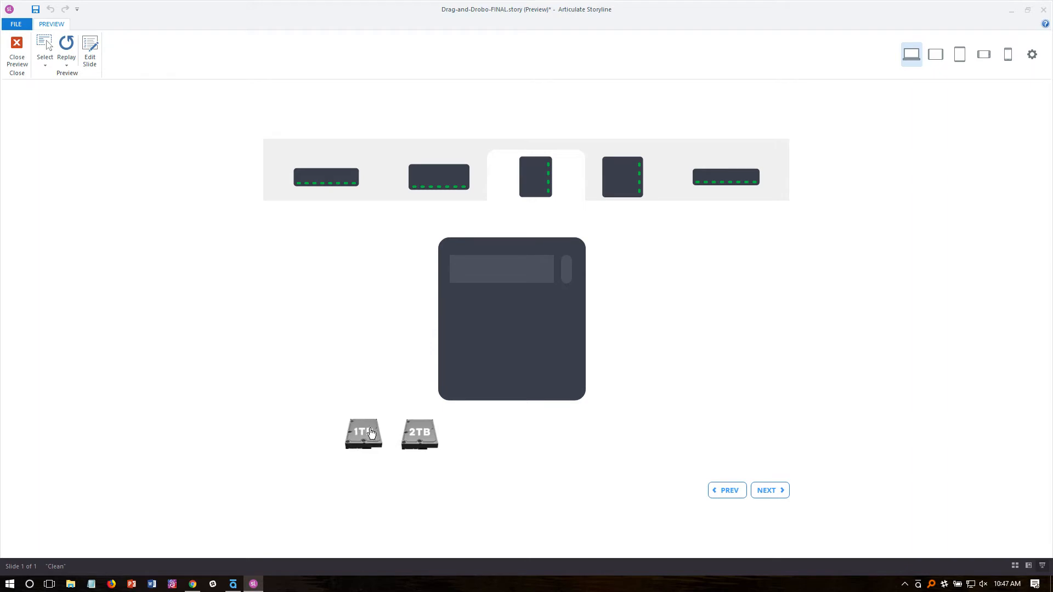
{"action": "left_click_drag", "start_coordinate": [355, 437], "coordinate": [357, 398]}
{"action": "left_click_drag", "start_coordinate": [369, 442], "coordinate": [373, 393]}
{"action": "left_click_drag", "start_coordinate": [362, 441], "coordinate": [494, 274]}
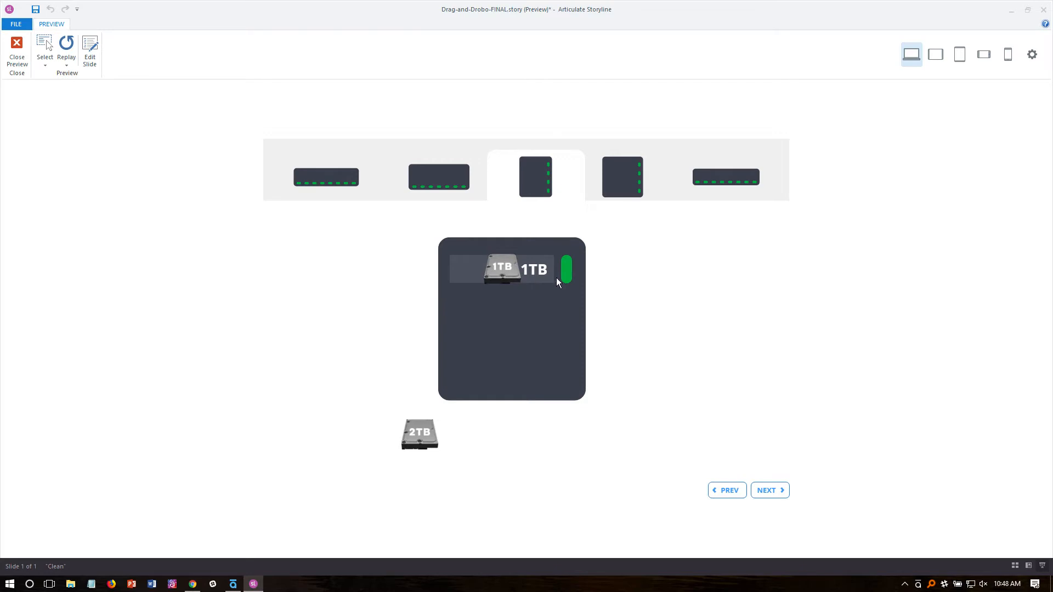
{"action": "mouse_move", "coordinate": [509, 271]}
{"action": "left_mouse_down"}
{"action": "mouse_move", "coordinate": [469, 271]}
{"action": "mouse_move", "coordinate": [504, 272]}
{"action": "left_mouse_up"}
{"action": "left_click", "coordinate": [22, 50]}
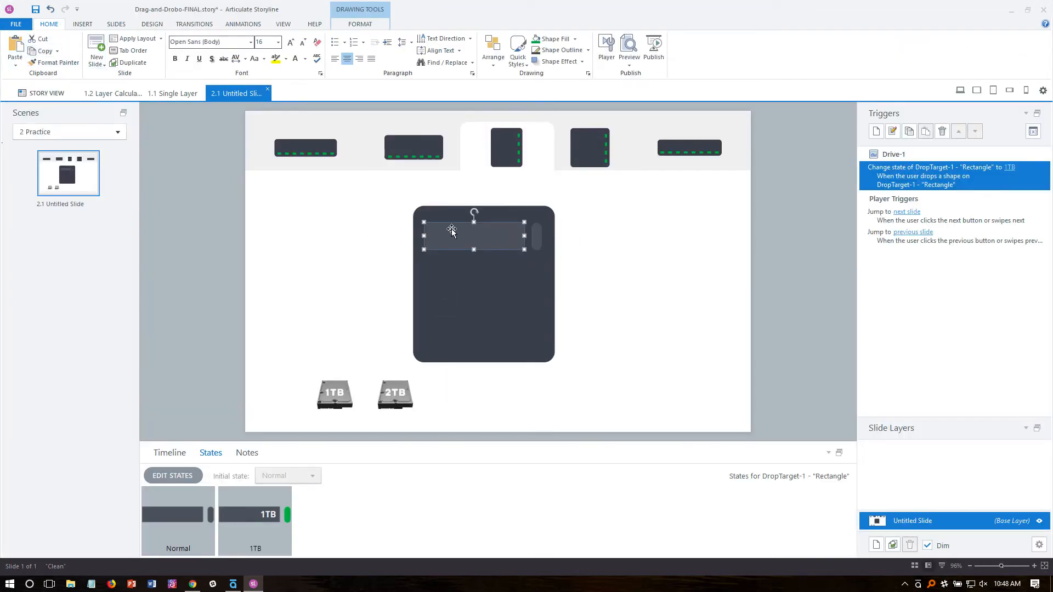
Switch to the Drobo capacity calculator in Chrome, test moving the 4.0 TB drive over the empty bays, and return to Storyline.
{"action": "left_click", "coordinate": [195, 585]}
{"action": "left_click_drag", "start_coordinate": [444, 455], "coordinate": [445, 356]}
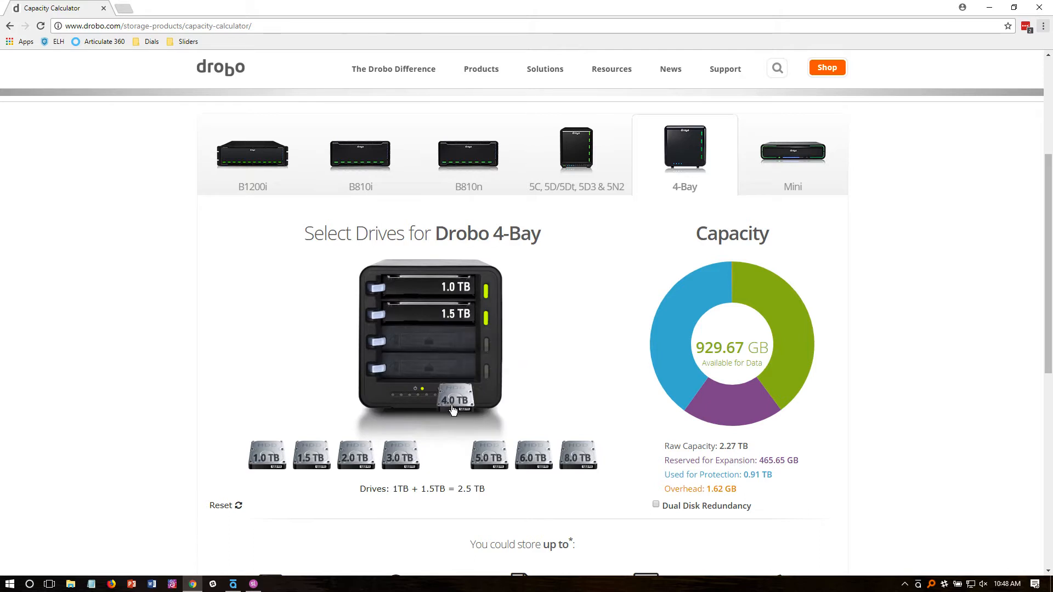
{"action": "key", "text": "alt+Tab"}
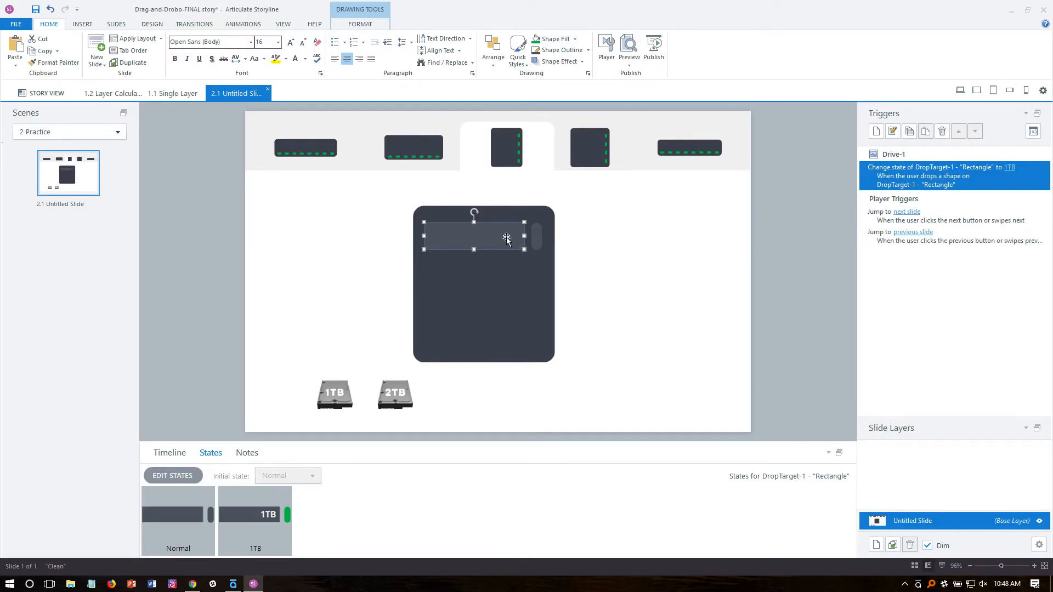
Add the built-in Drag Over state to the DropTarget-1 drive bay.
{"action": "left_click", "coordinate": [176, 473]}
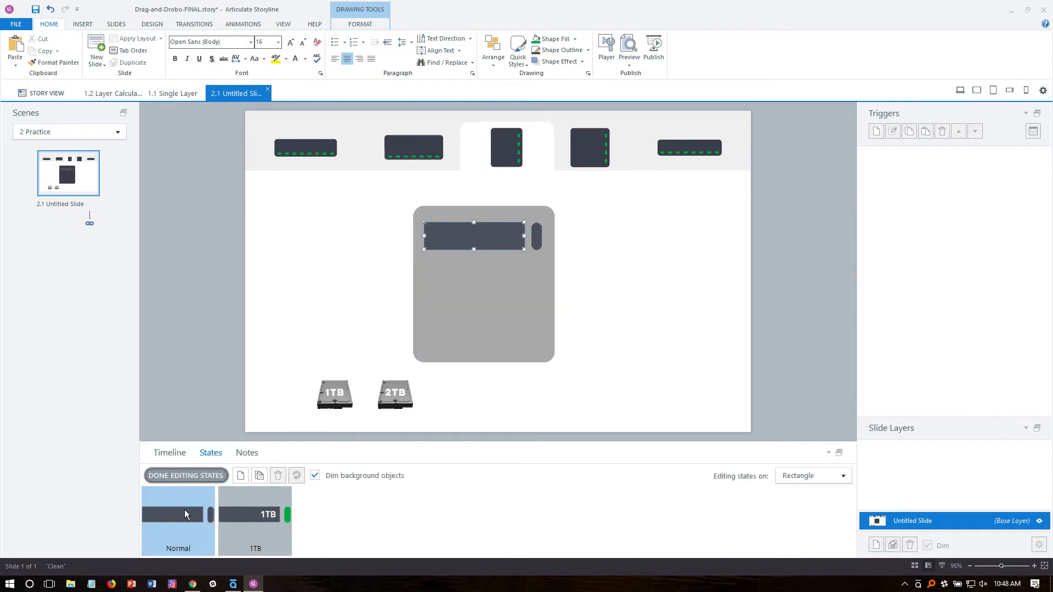
{"action": "left_click", "coordinate": [240, 476]}
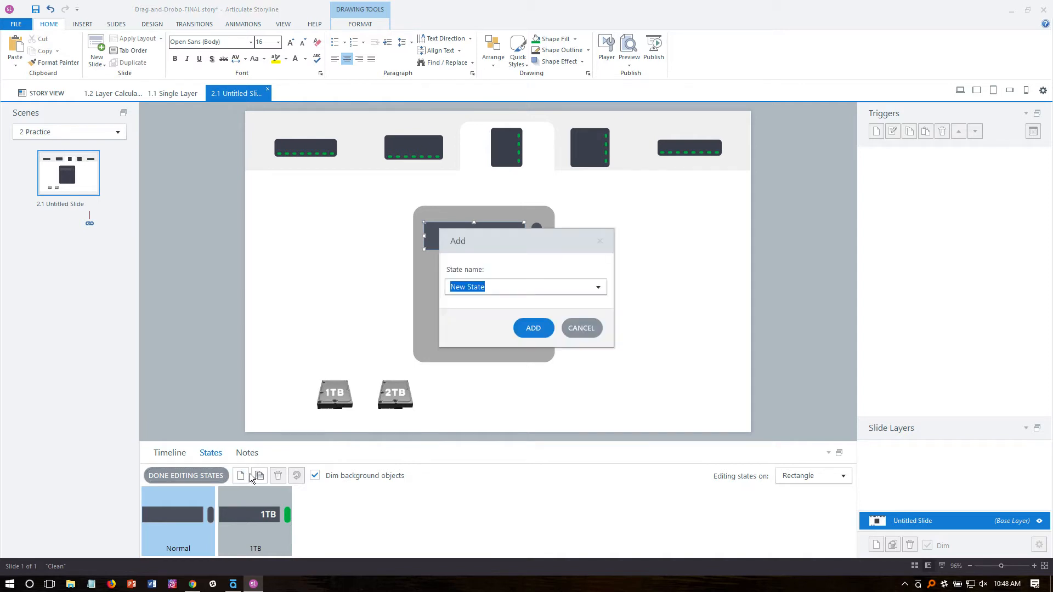
{"action": "left_click", "coordinate": [598, 287]}
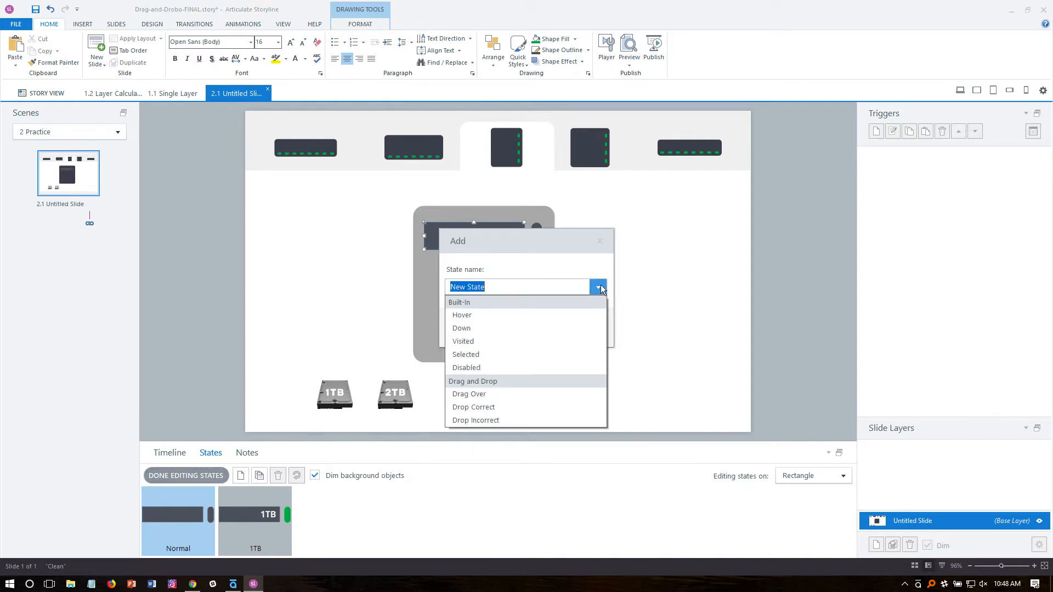
{"action": "left_click", "coordinate": [482, 397]}
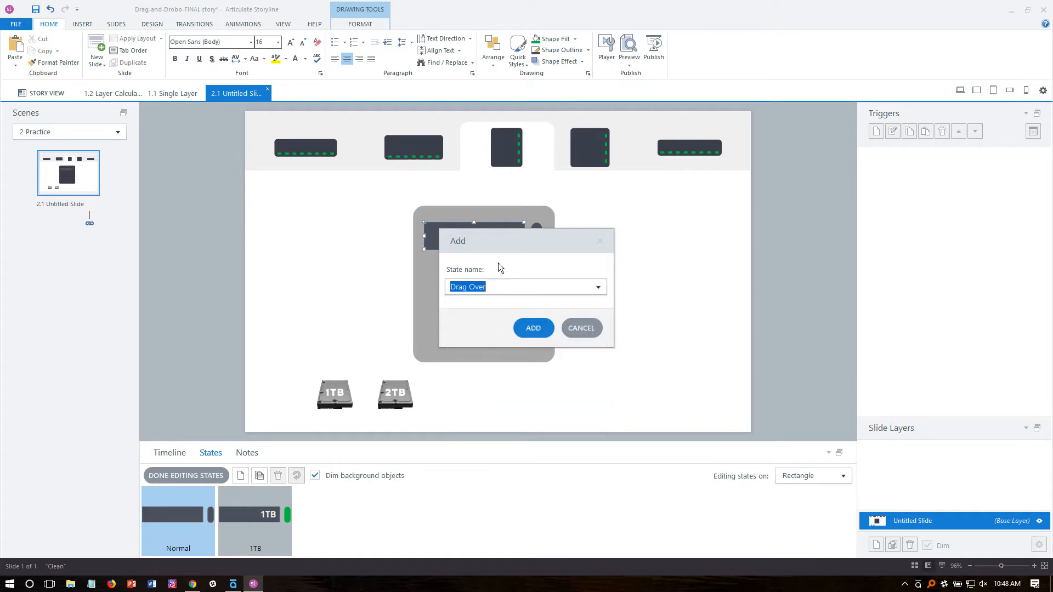
{"action": "left_click_drag", "start_coordinate": [498, 252], "coordinate": [607, 222]}
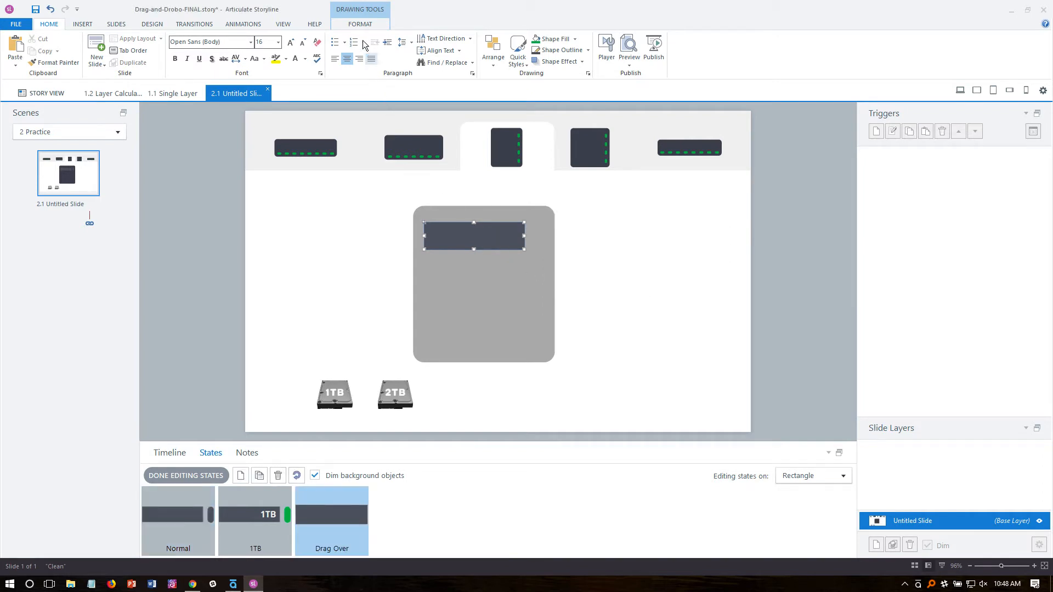
Fill the bay rectangle in the Drag Over state with a lighter grey-blue theme color.
{"action": "left_click", "coordinate": [360, 24]}
{"action": "left_click", "coordinate": [481, 39]}
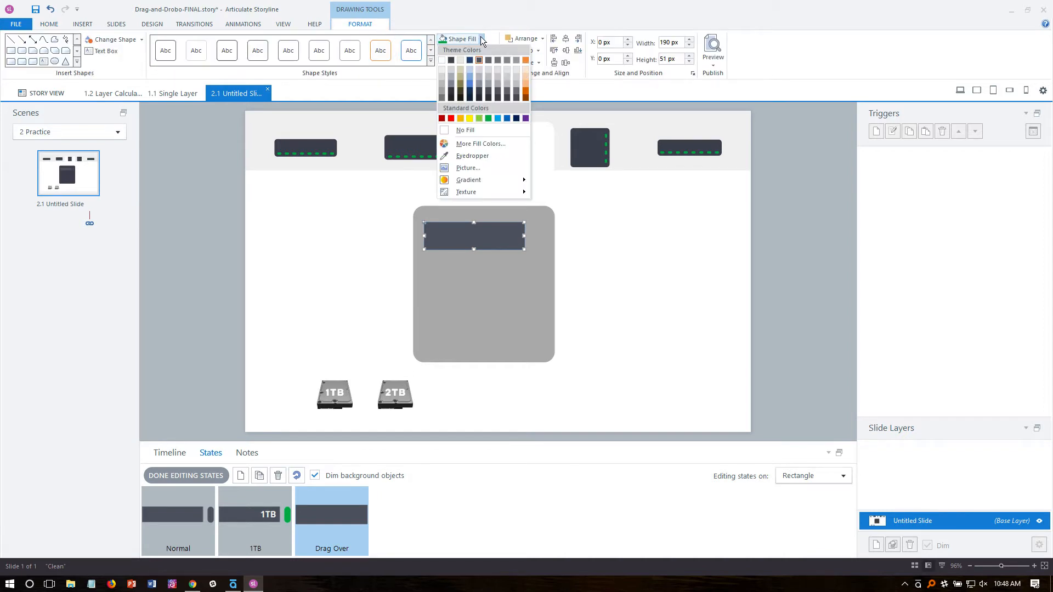
{"action": "left_click", "coordinate": [481, 80]}
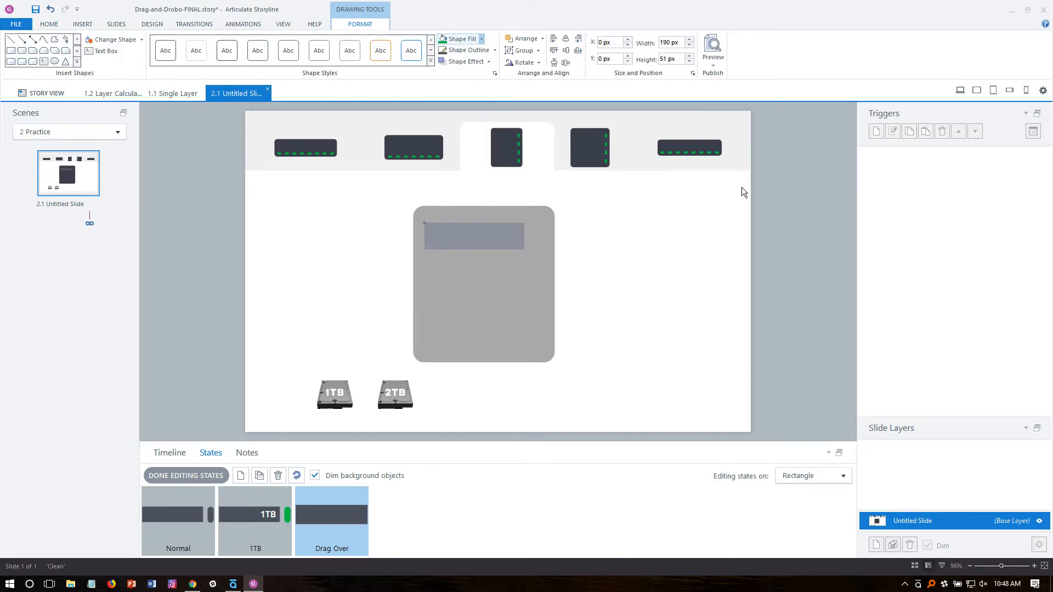
Preview the slide, test moving the 1TB drive over the bay to check the Drag Over state, and close the preview.
{"action": "left_click", "coordinate": [713, 64]}
{"action": "left_click", "coordinate": [729, 78]}
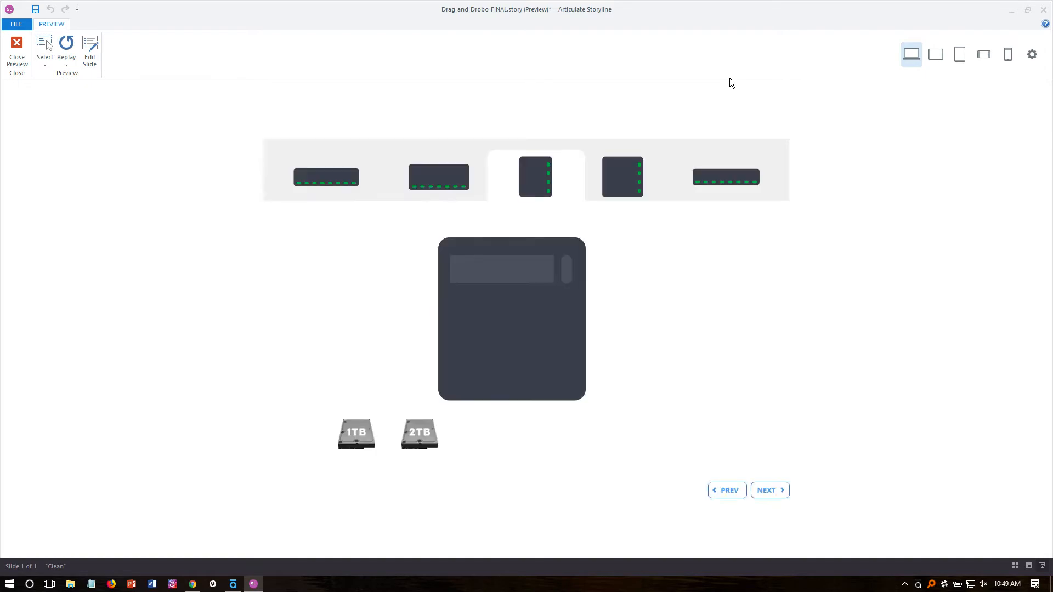
{"action": "left_click_drag", "start_coordinate": [361, 431], "coordinate": [504, 311]}
{"action": "left_click", "coordinate": [16, 50]}
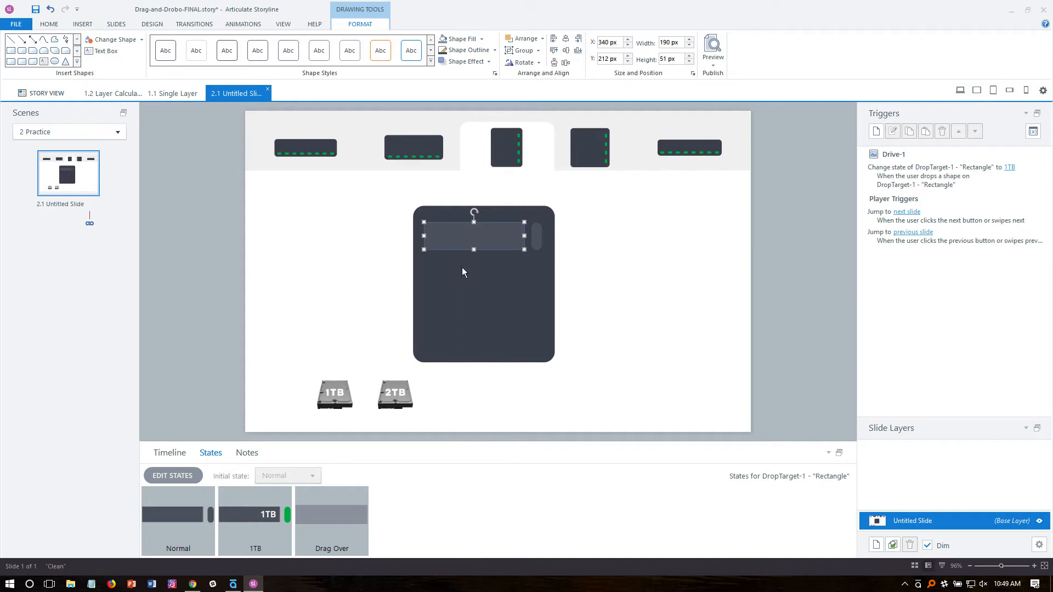
Duplicate the DropTarget-1 bay, place the copy directly below the original, and rename it DropTarget-2.
{"action": "key", "text": "ctrl+d"}
{"action": "left_click_drag", "start_coordinate": [461, 241], "coordinate": [452, 270]}
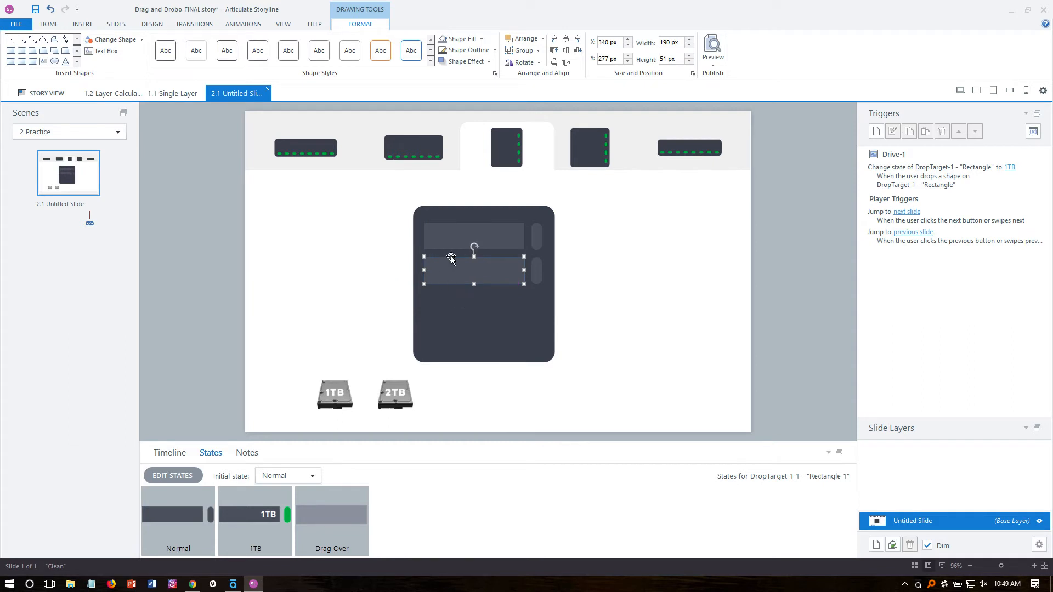
{"action": "left_click", "coordinate": [174, 457]}
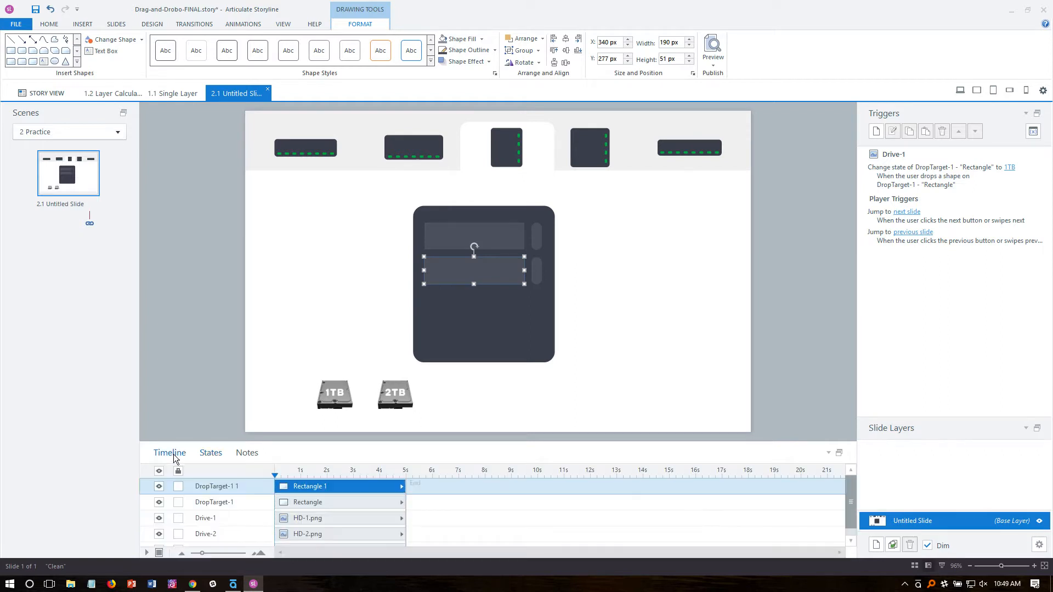
{"action": "double_click", "coordinate": [228, 487]}
{"action": "left_click", "coordinate": [250, 486]}
{"action": "key", "text": "BackSpace"}
{"action": "key", "text": "BackSpace"}
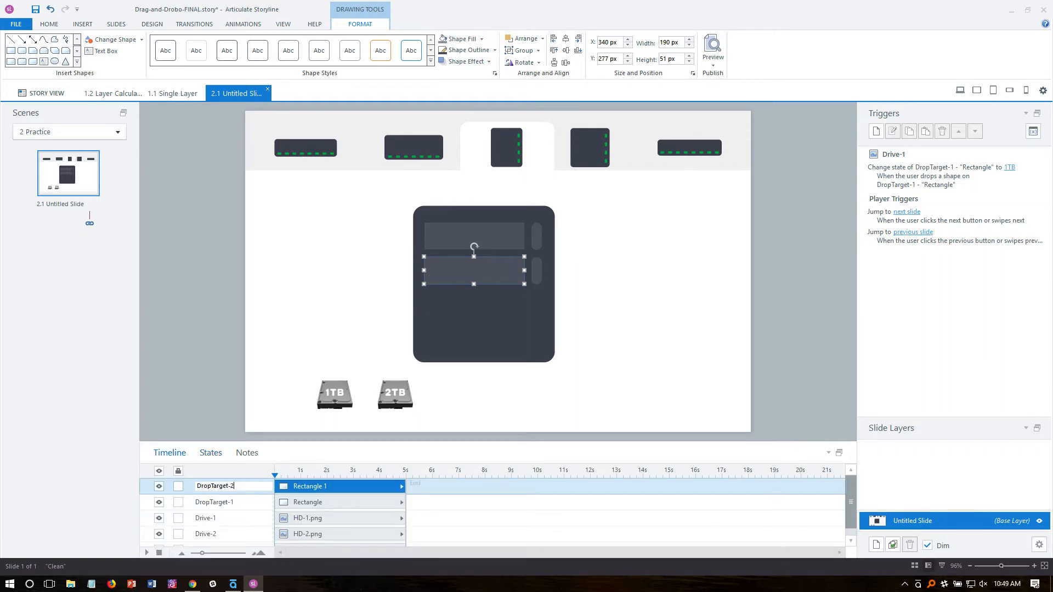
{"action": "type", "text": "2"}
{"action": "key", "text": "Return"}
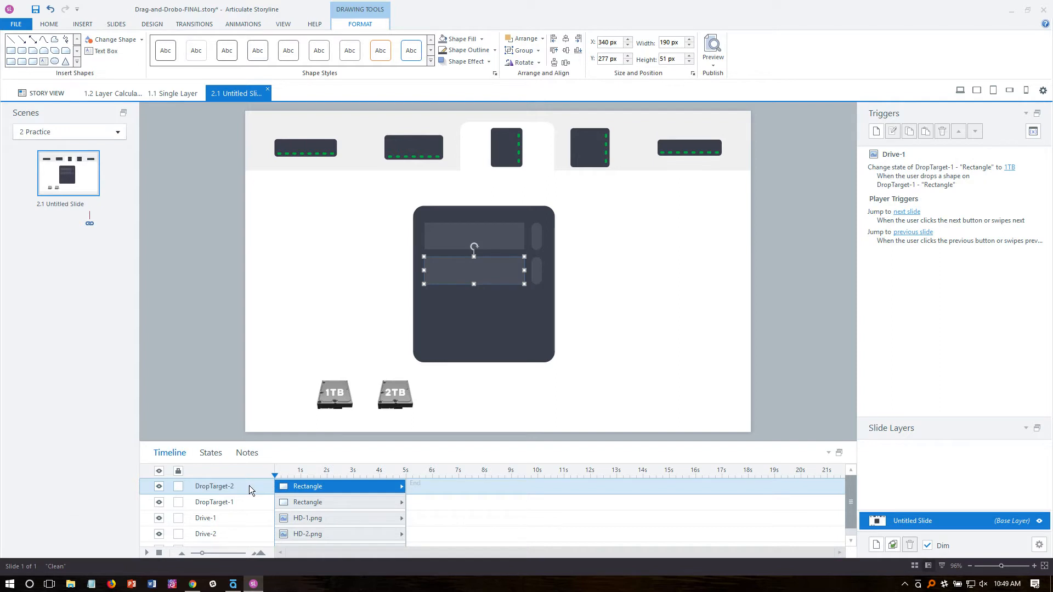
Copy Drive-1's state-change trigger and paste the duplicate onto Drive-1, removing the copy misplaced on DropTarget-2.
{"action": "left_click", "coordinate": [909, 182]}
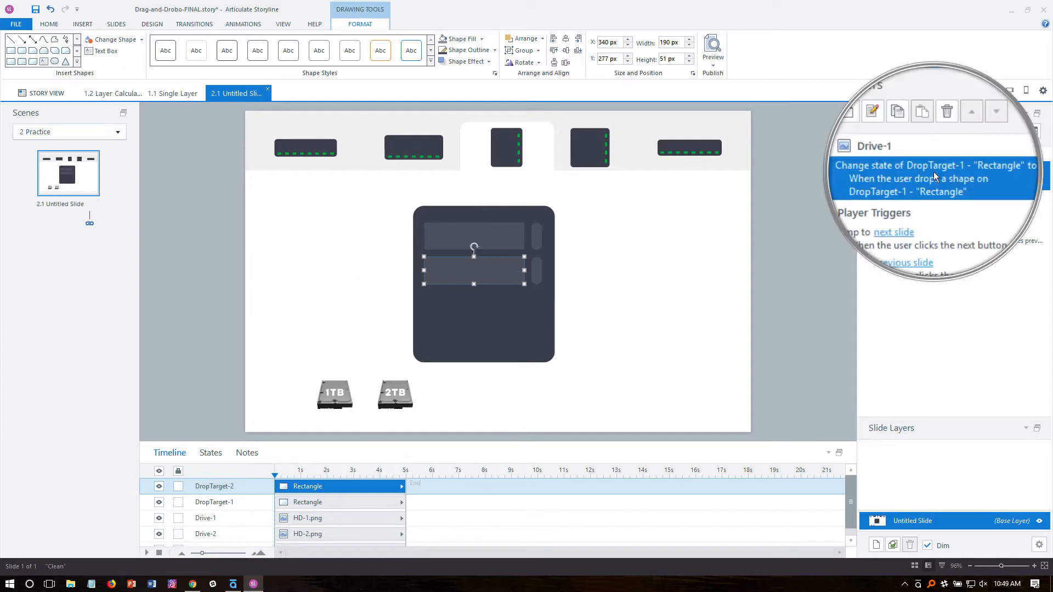
{"action": "key", "text": "alt"}
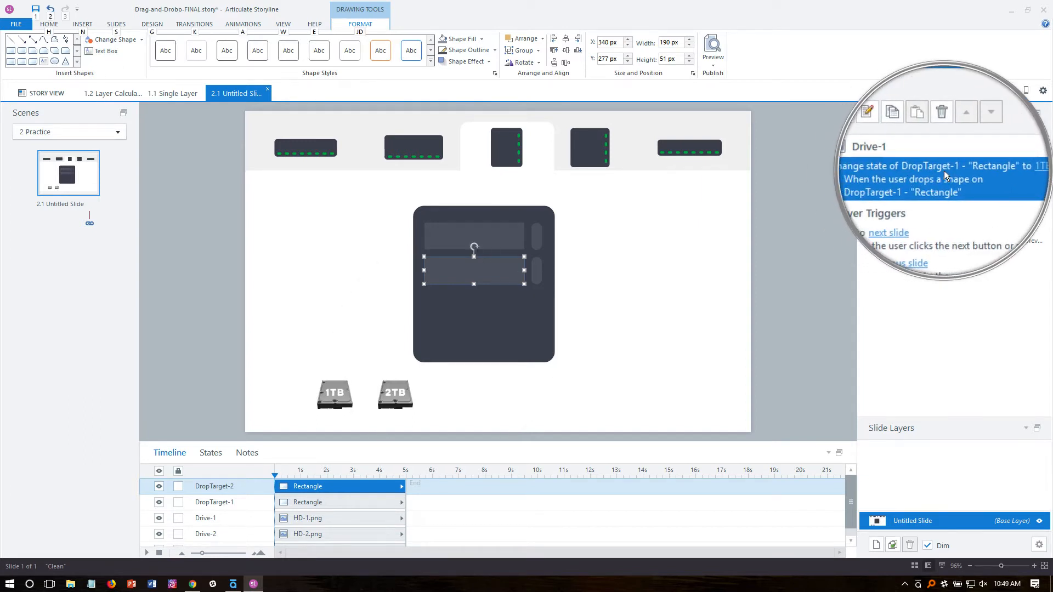
{"action": "right_click", "coordinate": [943, 170]}
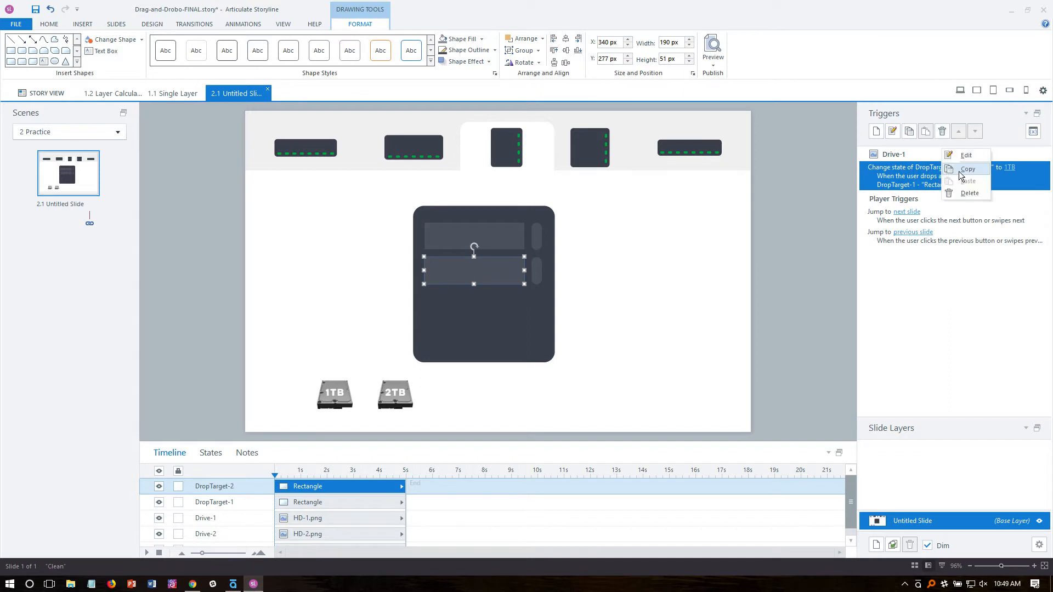
{"action": "left_click", "coordinate": [950, 174]}
{"action": "left_click", "coordinate": [925, 131]}
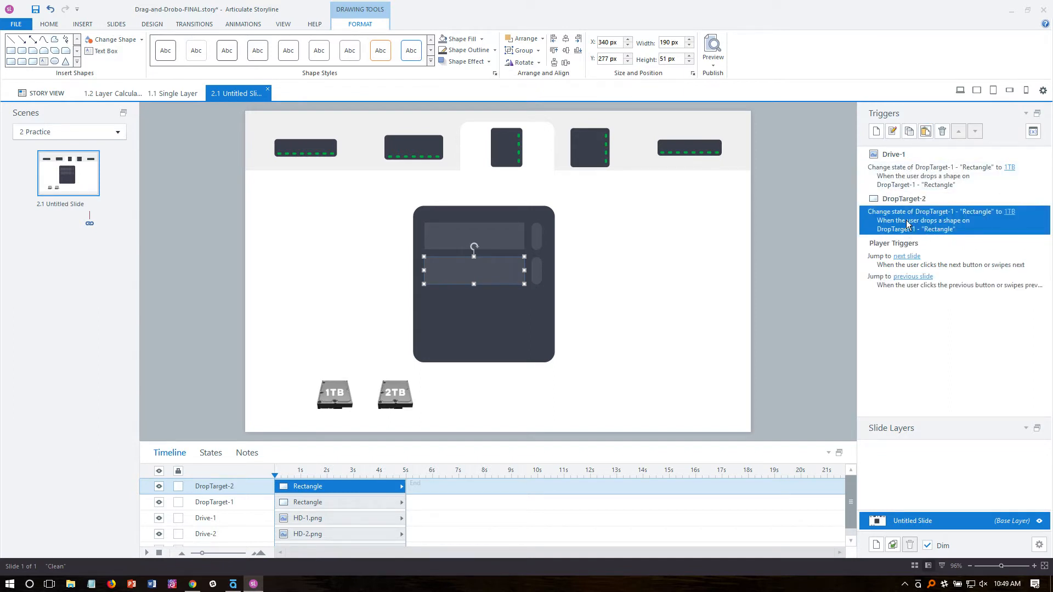
{"action": "key", "text": "Delete"}
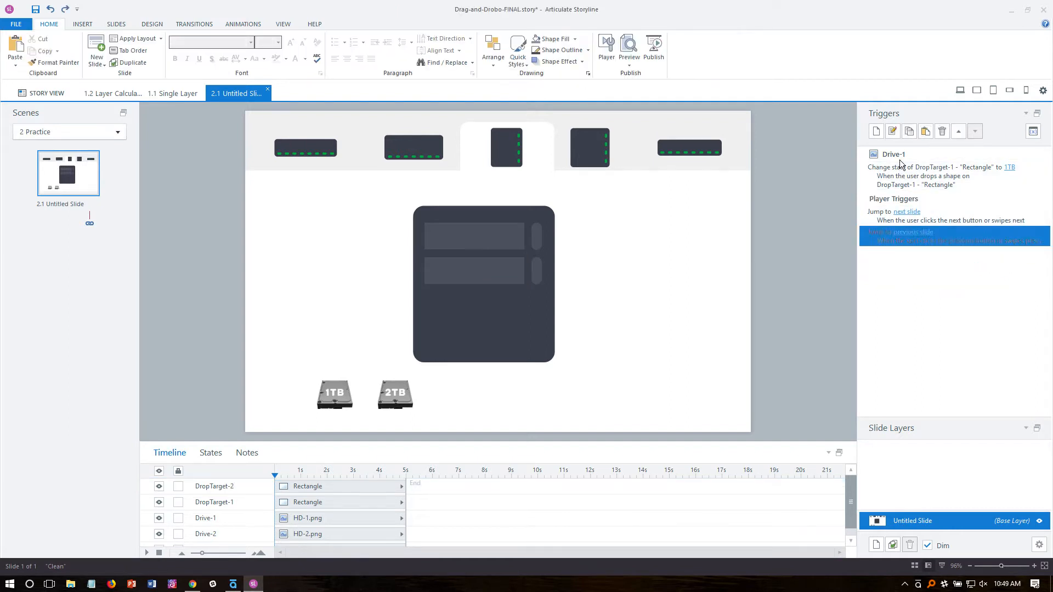
{"action": "left_click", "coordinate": [901, 172]}
{"action": "key", "text": "ctrl+v"}
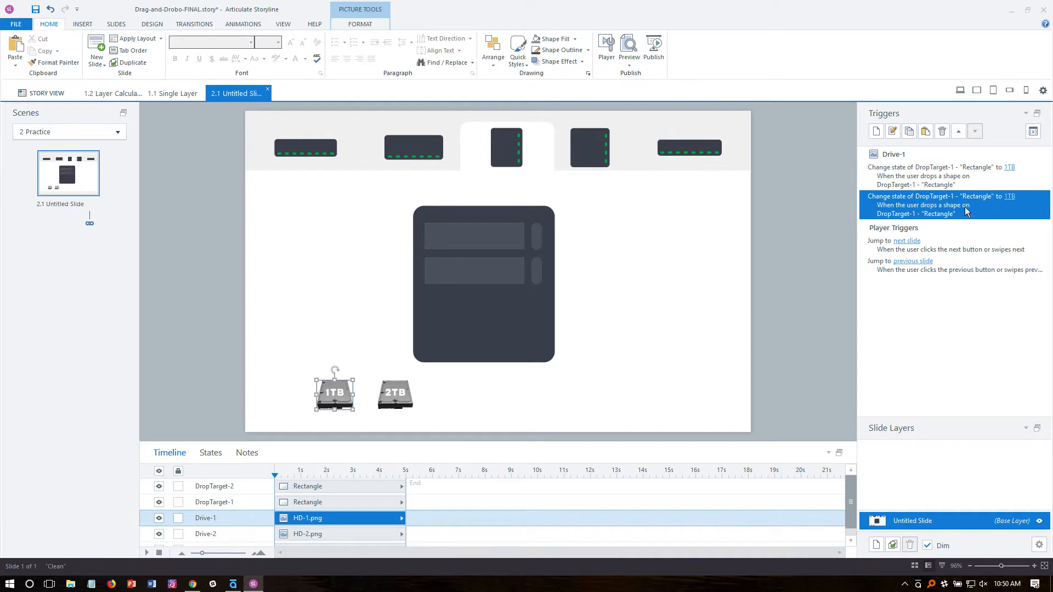
Edit the duplicated trigger to change DropTarget-2 to 1TB when Drive-1 is dropped on DropTarget-2 only.
{"action": "double_click", "coordinate": [951, 206]}
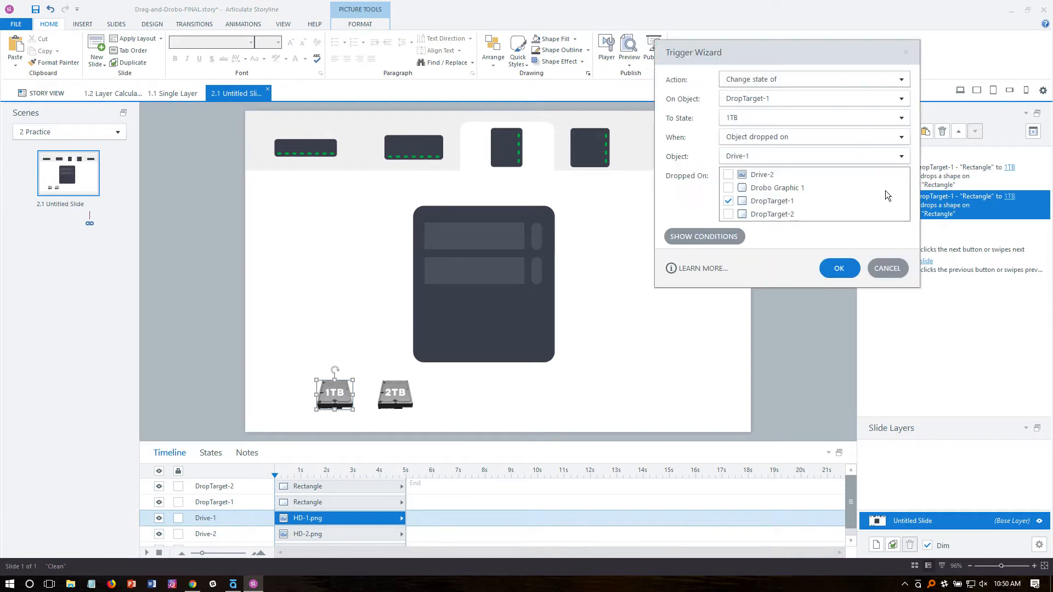
{"action": "left_click", "coordinate": [752, 102]}
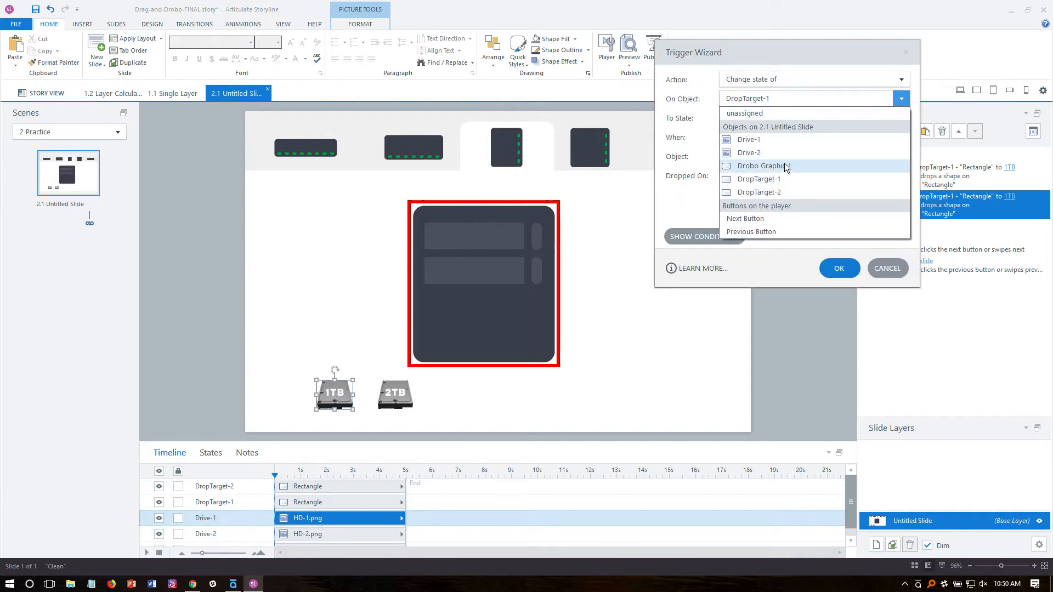
{"action": "left_click", "coordinate": [796, 189]}
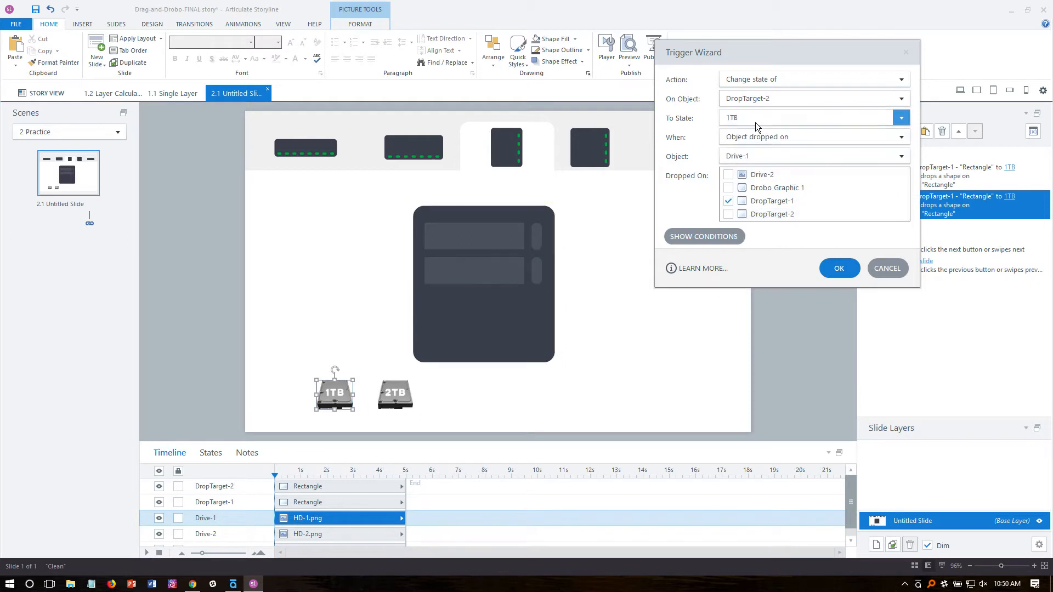
{"action": "left_click", "coordinate": [731, 217]}
{"action": "left_click", "coordinate": [729, 215]}
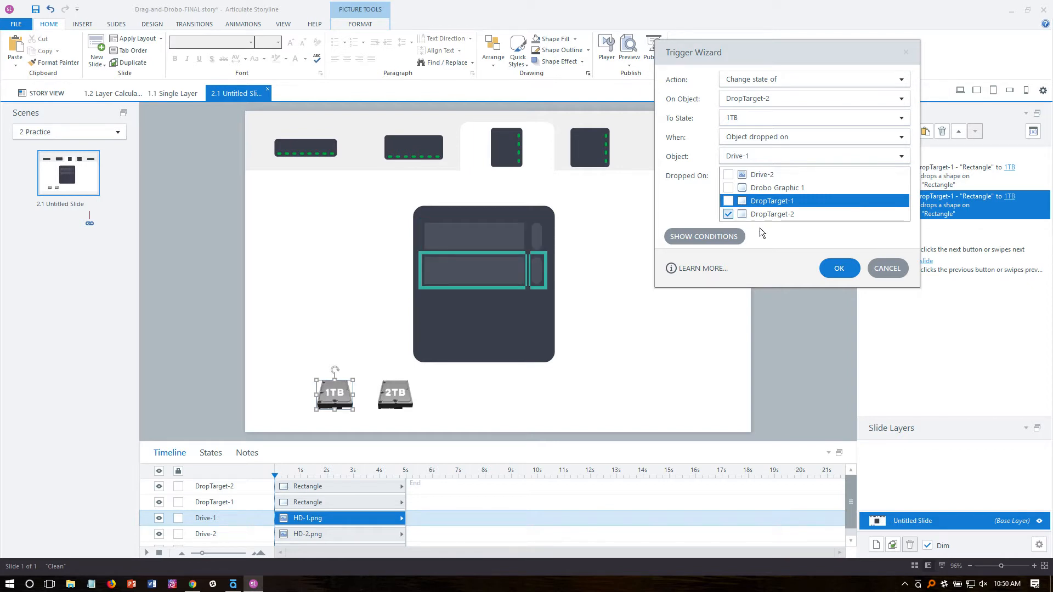
{"action": "left_click", "coordinate": [839, 268]}
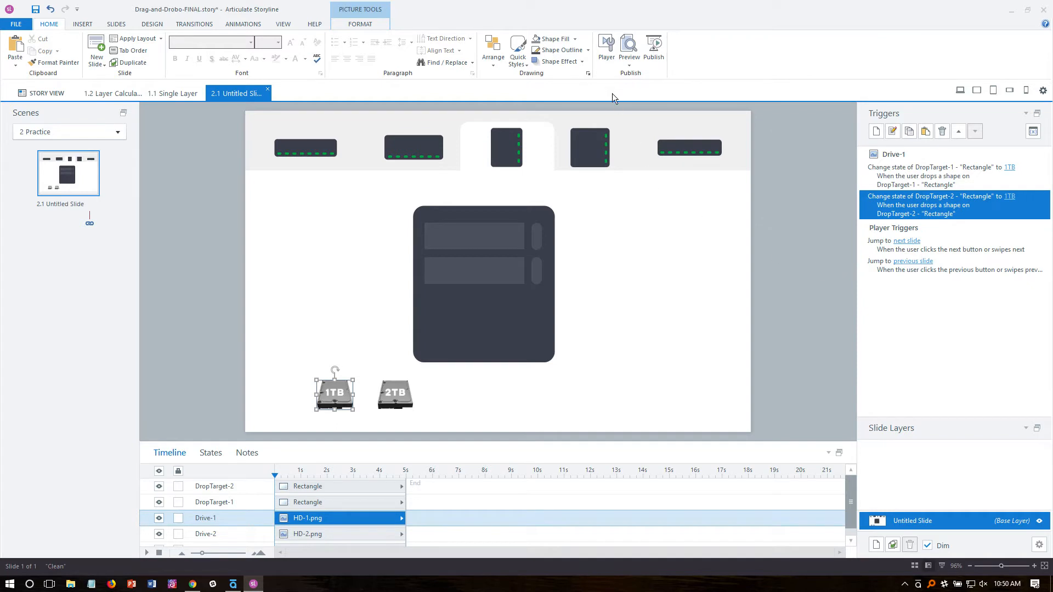
Preview the slide, test dropping the 1TB drive on both bays and moving it away again, and close the preview.
{"action": "left_click", "coordinate": [629, 64]}
{"action": "left_click", "coordinate": [639, 77]}
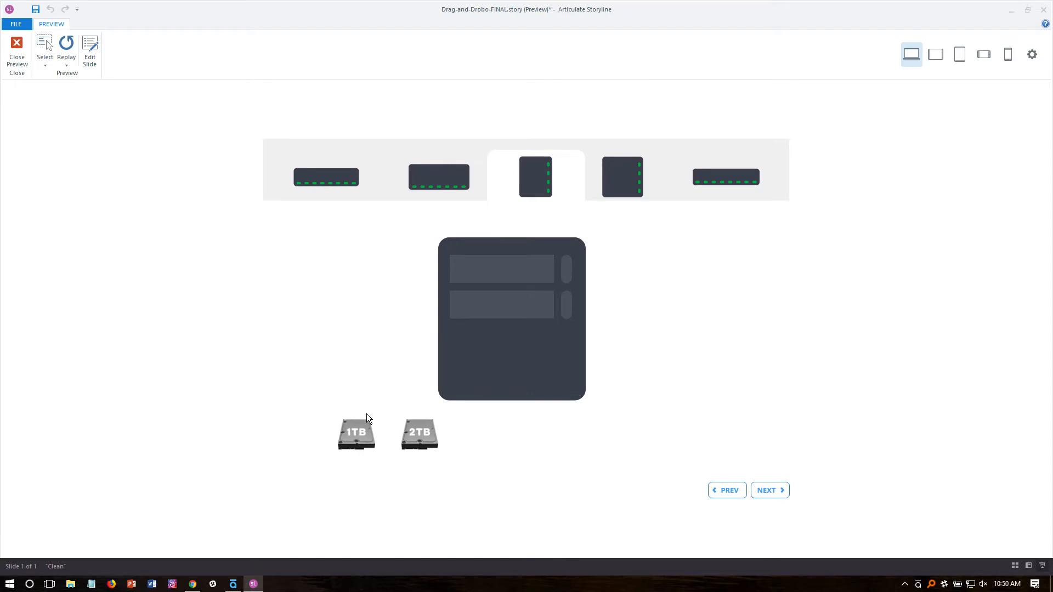
{"action": "left_click_drag", "start_coordinate": [359, 427], "coordinate": [484, 282]}
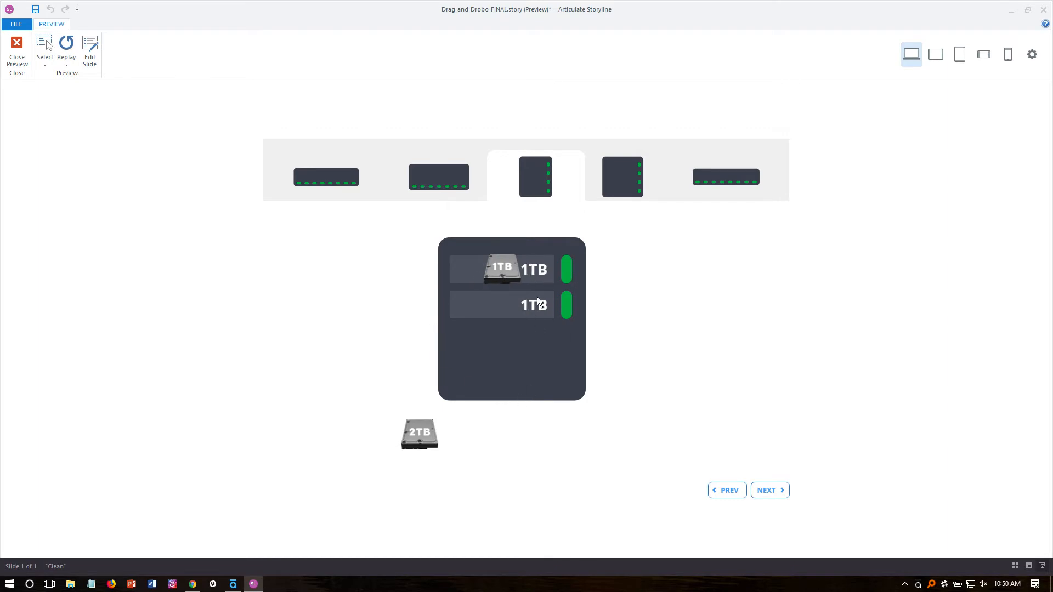
{"action": "left_click_drag", "start_coordinate": [505, 271], "coordinate": [369, 449]}
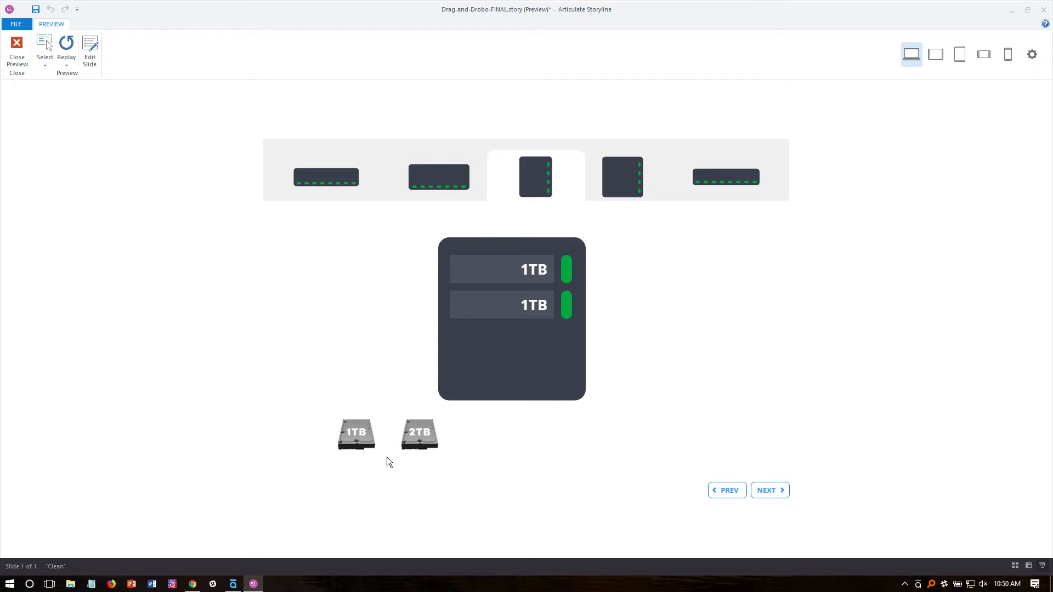
{"action": "left_click_drag", "start_coordinate": [364, 438], "coordinate": [524, 274]}
{"action": "left_click_drag", "start_coordinate": [355, 438], "coordinate": [367, 425]}
{"action": "left_click_drag", "start_coordinate": [349, 444], "coordinate": [477, 269]}
{"action": "left_click_drag", "start_coordinate": [348, 436], "coordinate": [425, 435]}
{"action": "left_click", "coordinate": [19, 51]}
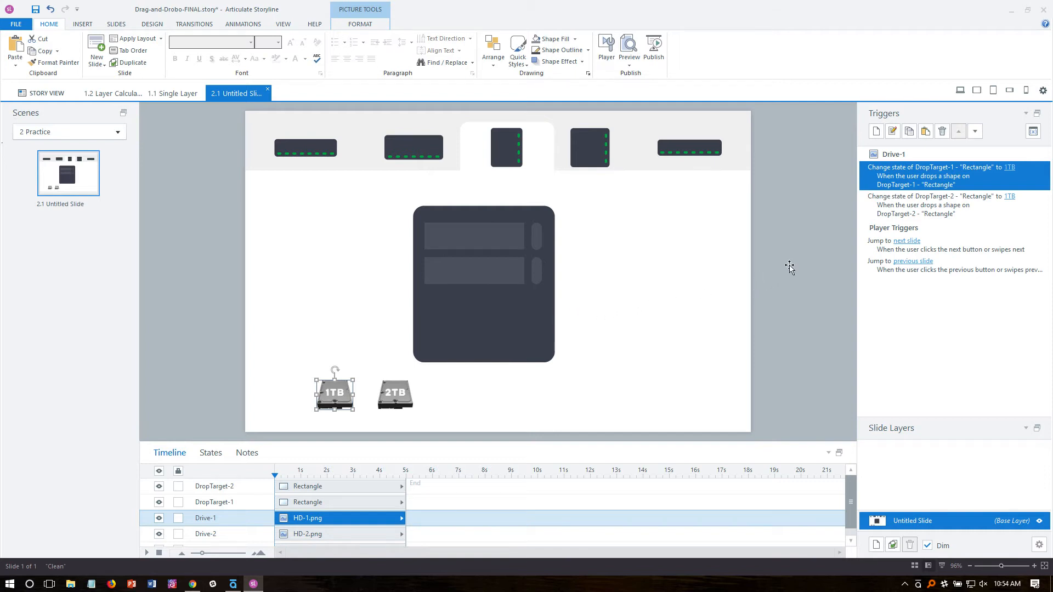
Create a project variable named Drop01 of type Number with a default value of 0.
{"action": "left_click", "coordinate": [1032, 132]}
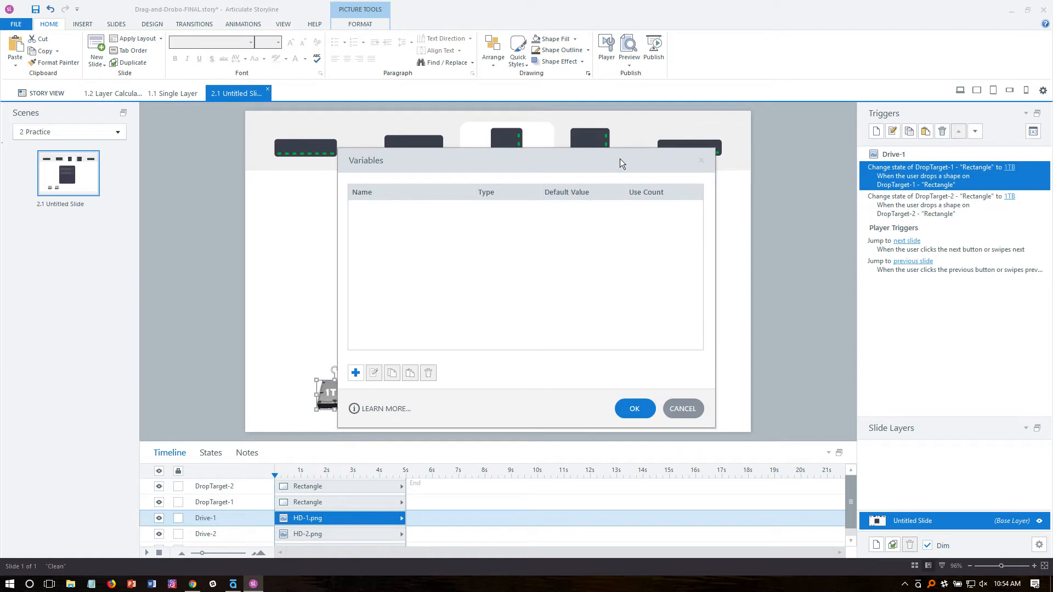
{"action": "left_click_drag", "start_coordinate": [620, 160], "coordinate": [859, 140]}
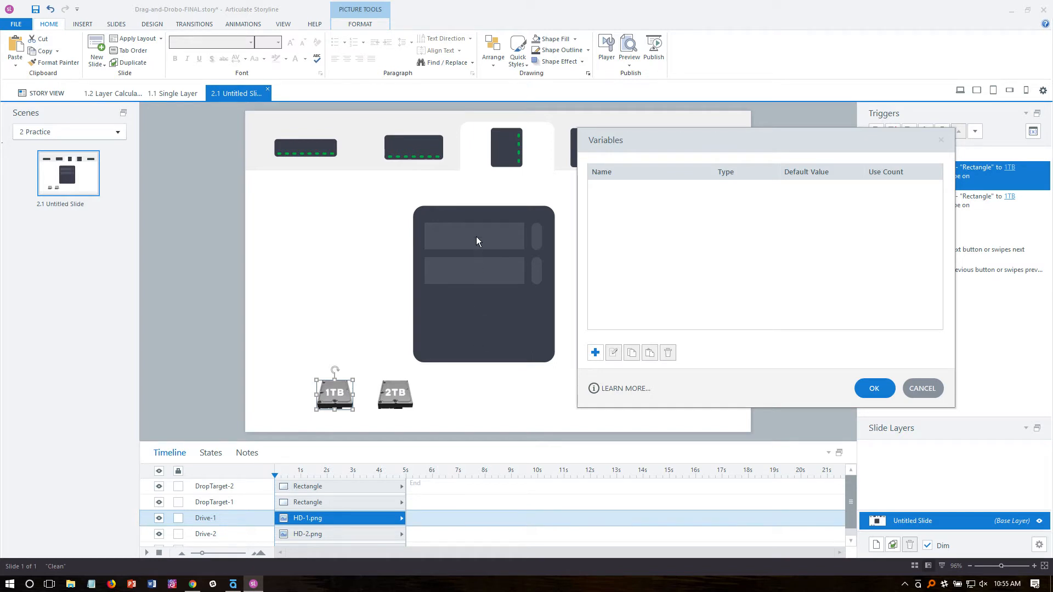
{"action": "left_click_drag", "start_coordinate": [615, 134], "coordinate": [630, 134]}
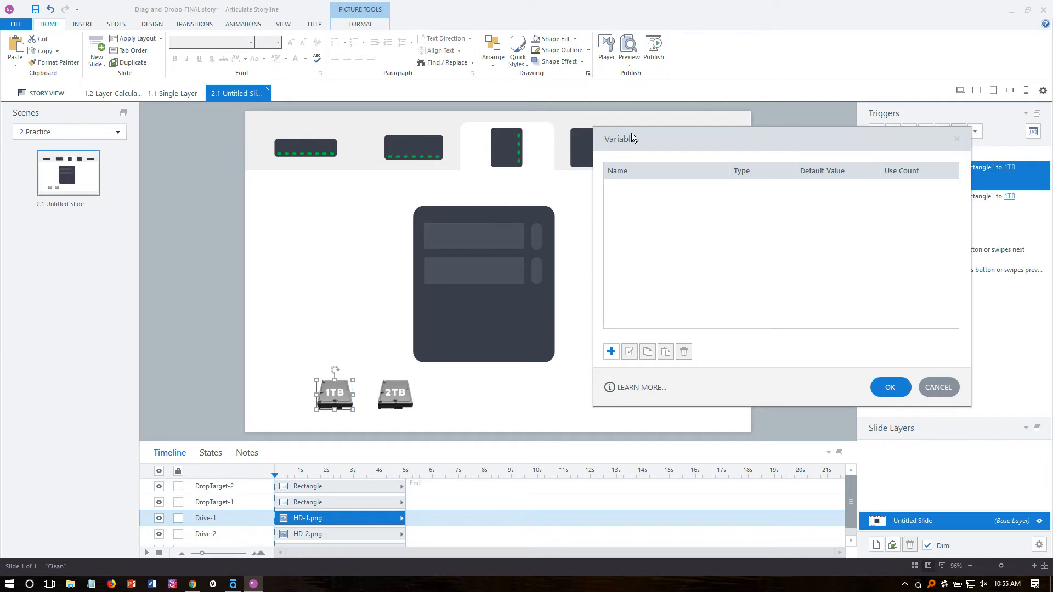
{"action": "left_click", "coordinate": [611, 351]}
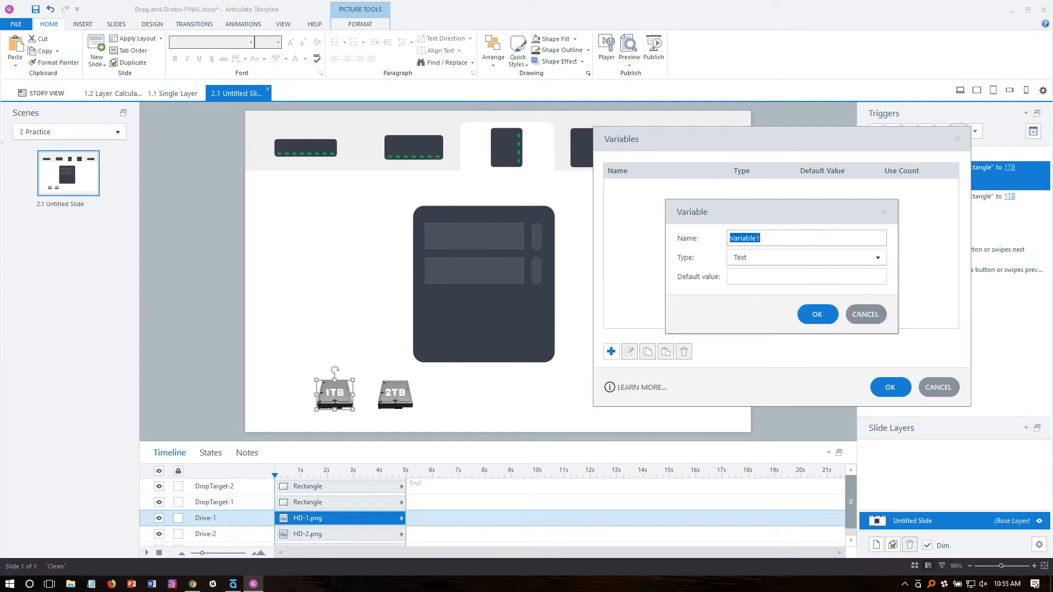
{"action": "type", "text": "Drop01"}
{"action": "left_click", "coordinate": [749, 257]}
{"action": "left_click", "coordinate": [766, 295]}
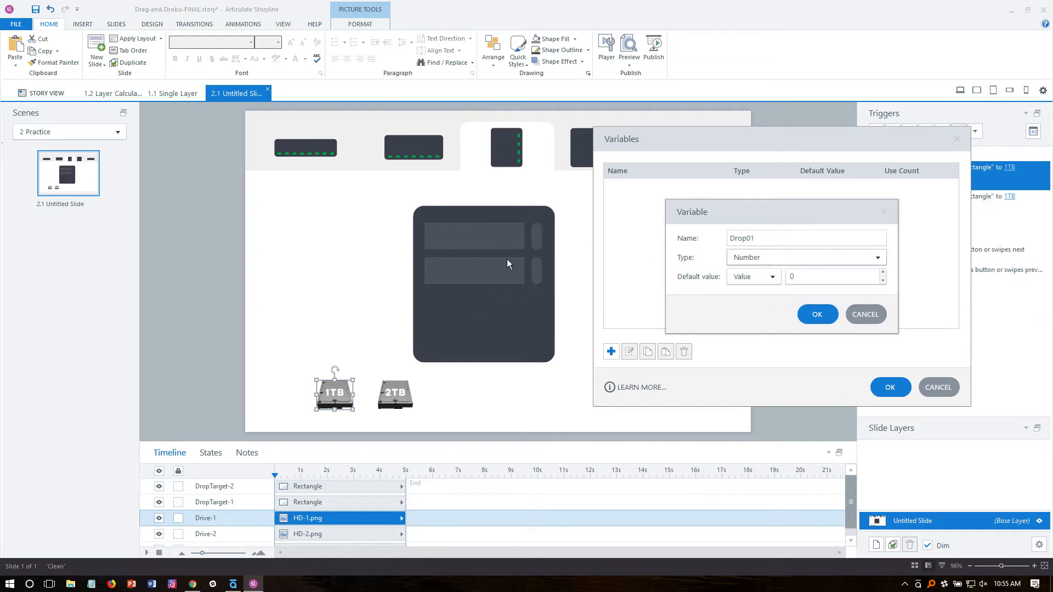
{"action": "left_click", "coordinate": [815, 313]}
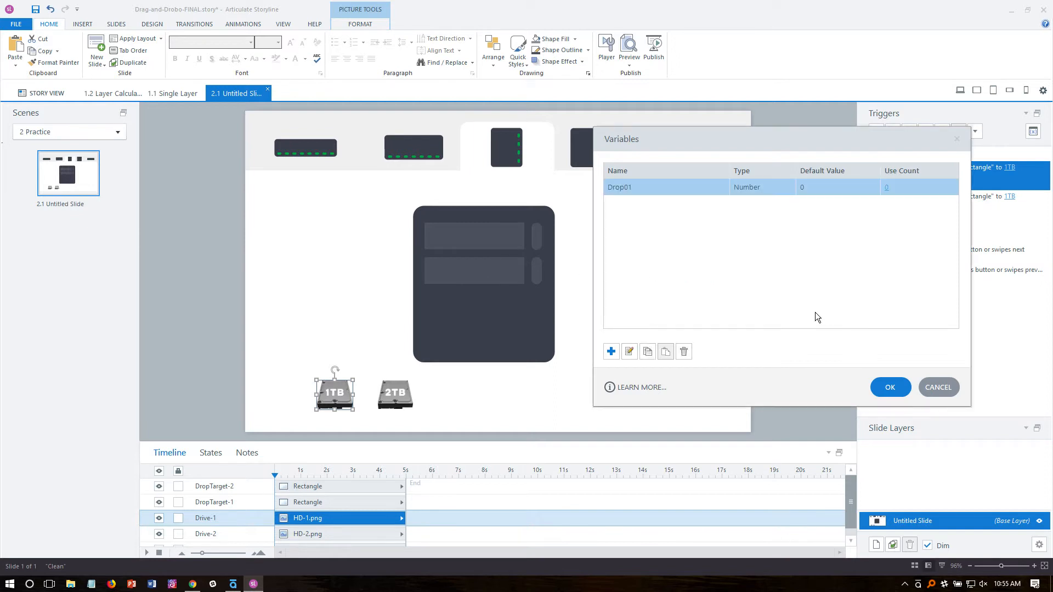
Add a second Number variable named Drop02 with a default value of 0 and save the variable list.
{"action": "left_click", "coordinate": [611, 352]}
{"action": "type", "text": "Drop02"}
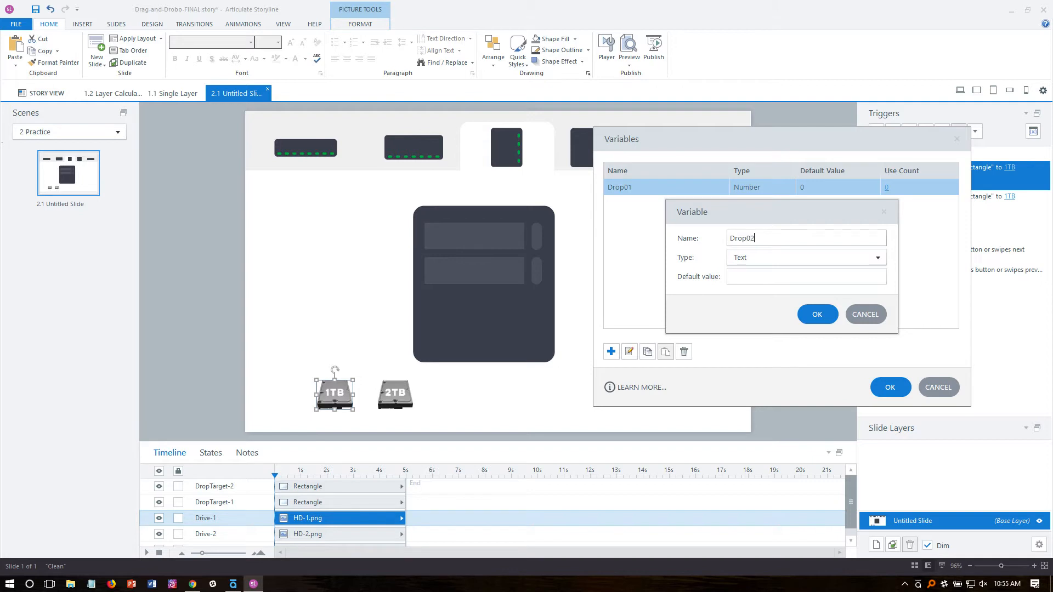
{"action": "left_click", "coordinate": [768, 255]}
{"action": "left_click", "coordinate": [765, 299]}
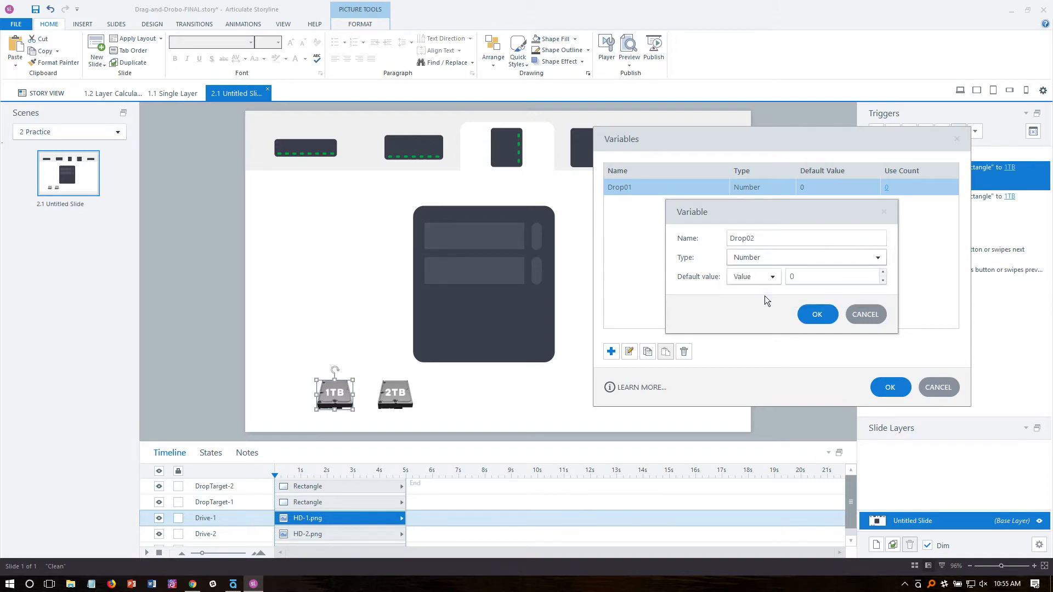
{"action": "left_click", "coordinate": [816, 321]}
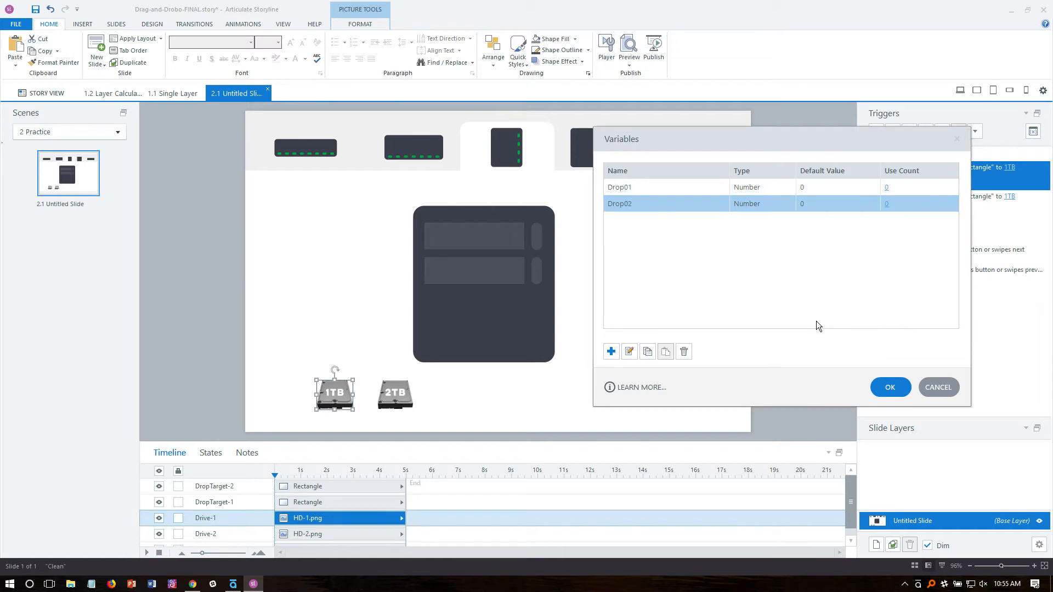
{"action": "left_click", "coordinate": [890, 387]}
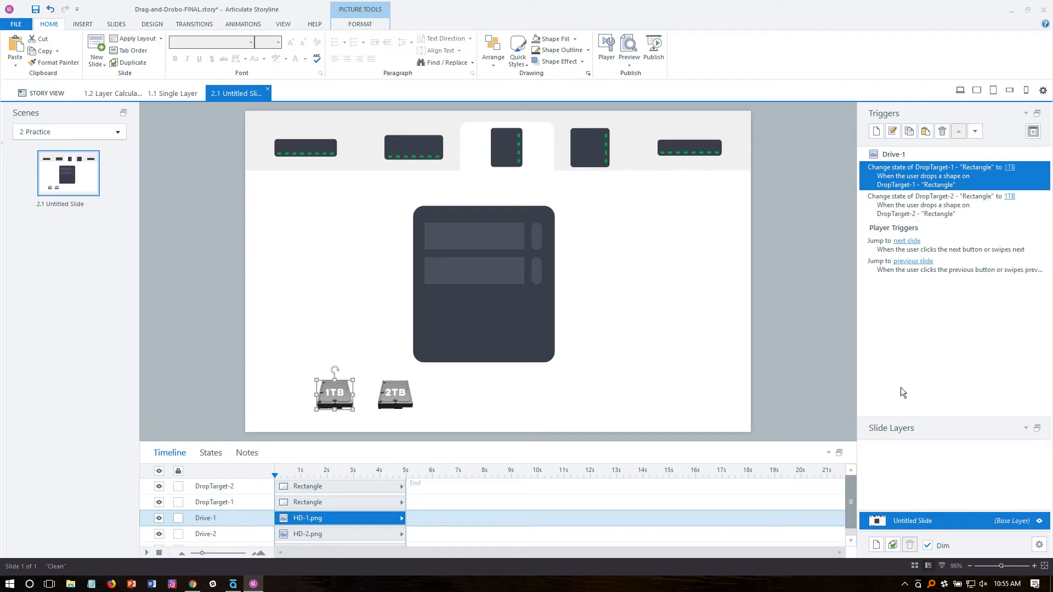
Insert a text box beside the upper drive bay containing a reference to the Drop01 variable.
{"action": "left_click", "coordinate": [589, 243]}
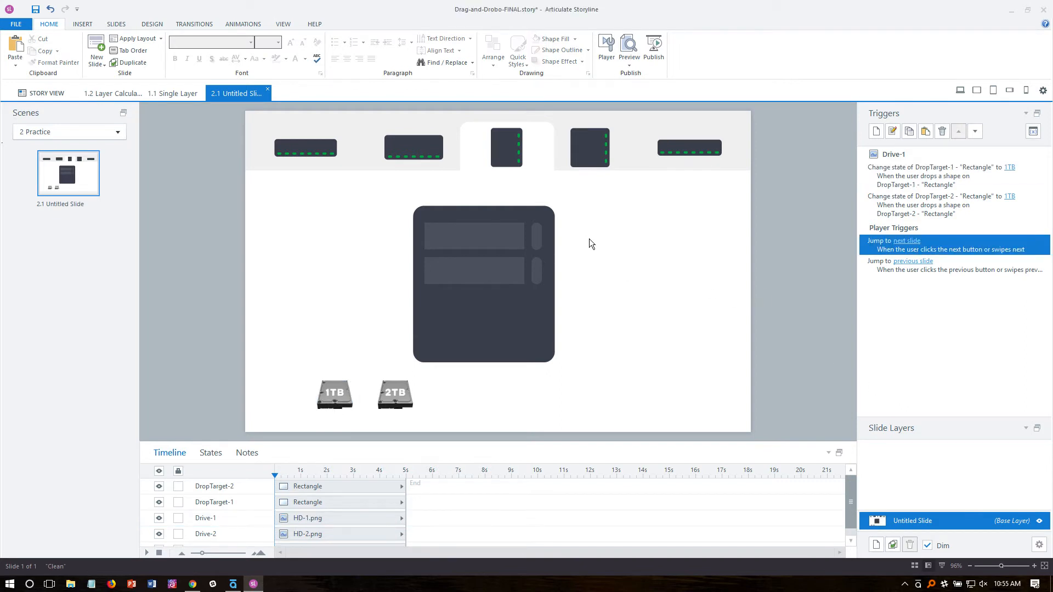
{"action": "left_click", "coordinate": [81, 22]}
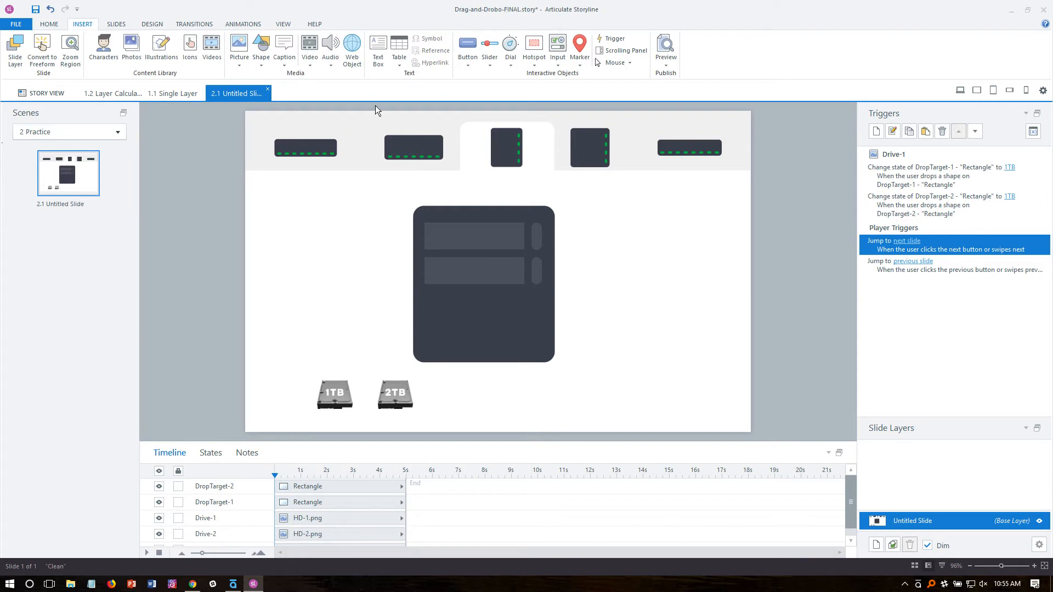
{"action": "left_click", "coordinate": [378, 49]}
{"action": "left_click", "coordinate": [580, 220]}
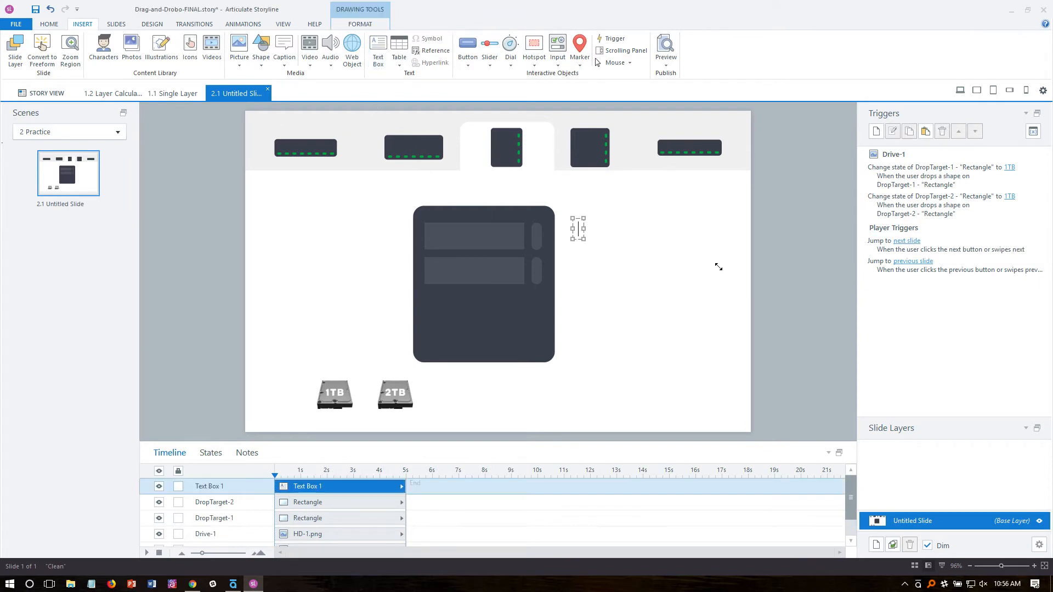
{"action": "left_click", "coordinate": [83, 25]}
{"action": "left_click", "coordinate": [434, 51]}
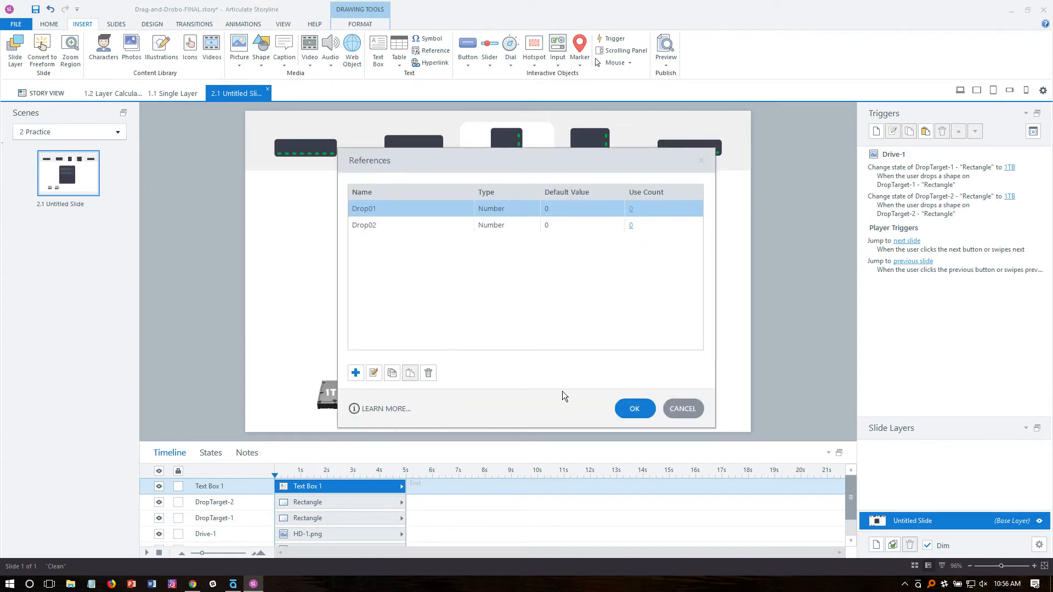
{"action": "left_click", "coordinate": [635, 409]}
Duplicate the %Drop01% text box, place the copy beside the lower bay, and change its reference to %Drop02%.
{"action": "left_click", "coordinate": [618, 239]}
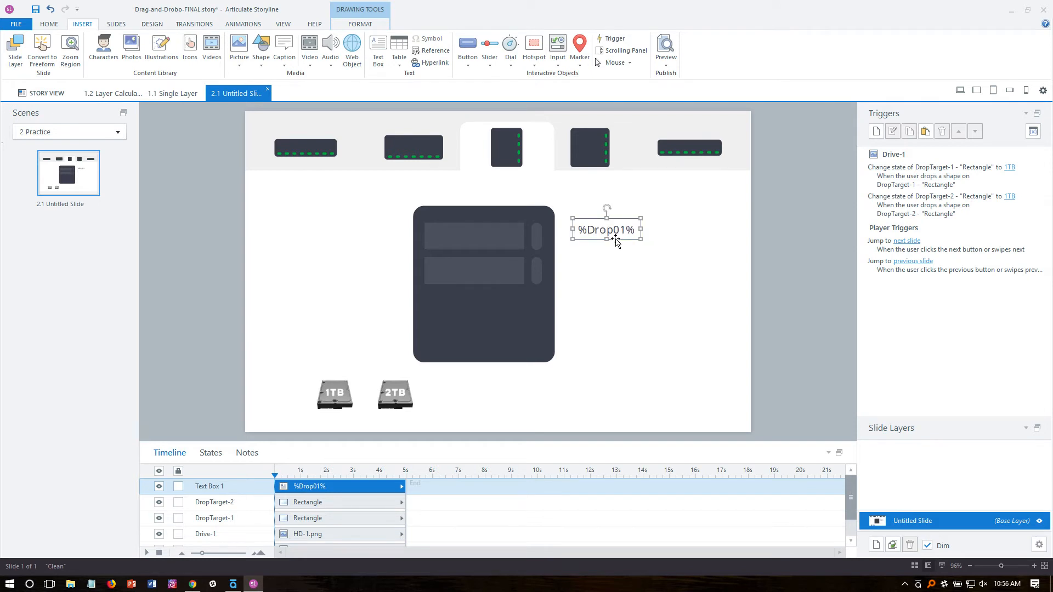
{"action": "key", "text": "ctrl+d"}
{"action": "left_click_drag", "start_coordinate": [616, 240], "coordinate": [630, 262]}
{"action": "left_click", "coordinate": [632, 262]}
{"action": "type", "text": "2"}
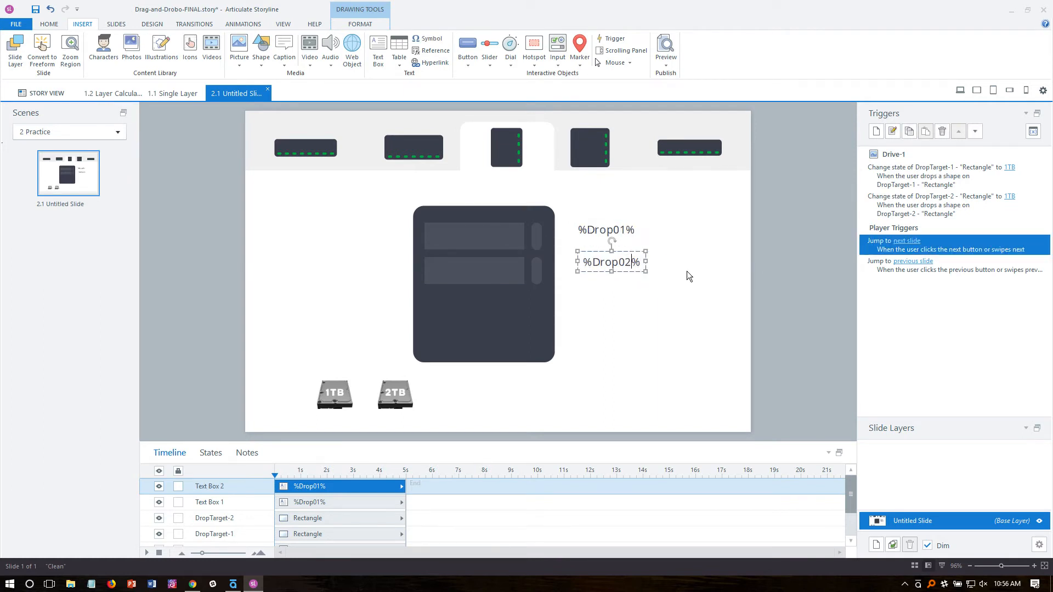
{"action": "left_click", "coordinate": [689, 276]}
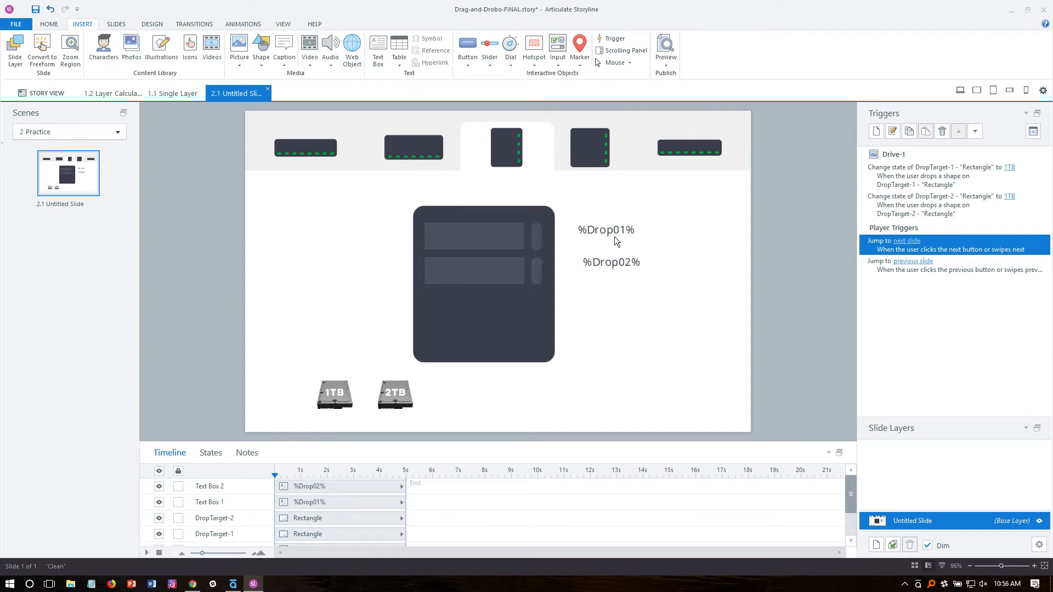
{"action": "left_click", "coordinate": [334, 392]}
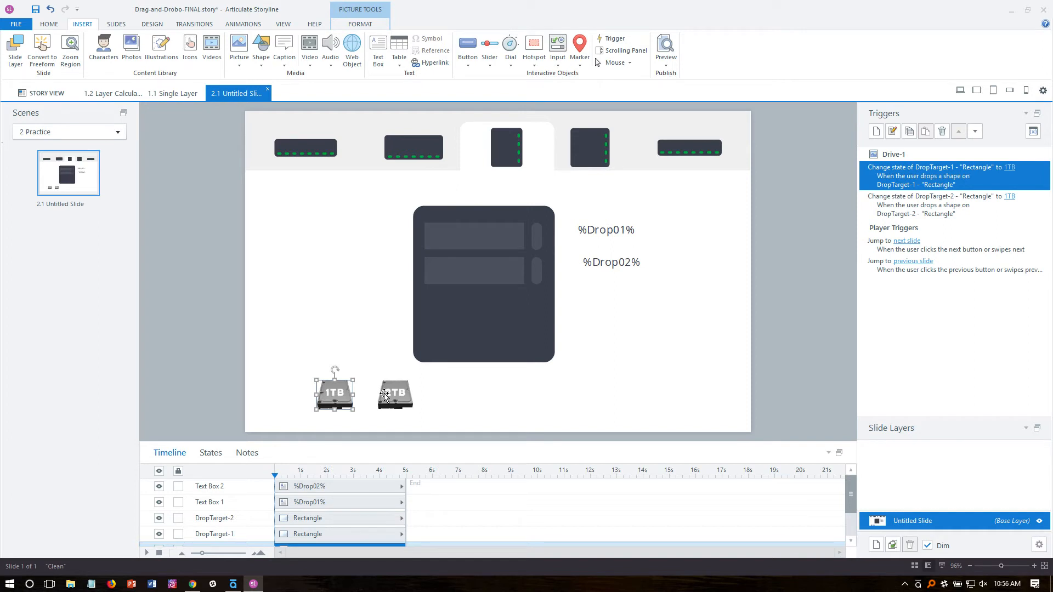
{"action": "left_click", "coordinate": [509, 240]}
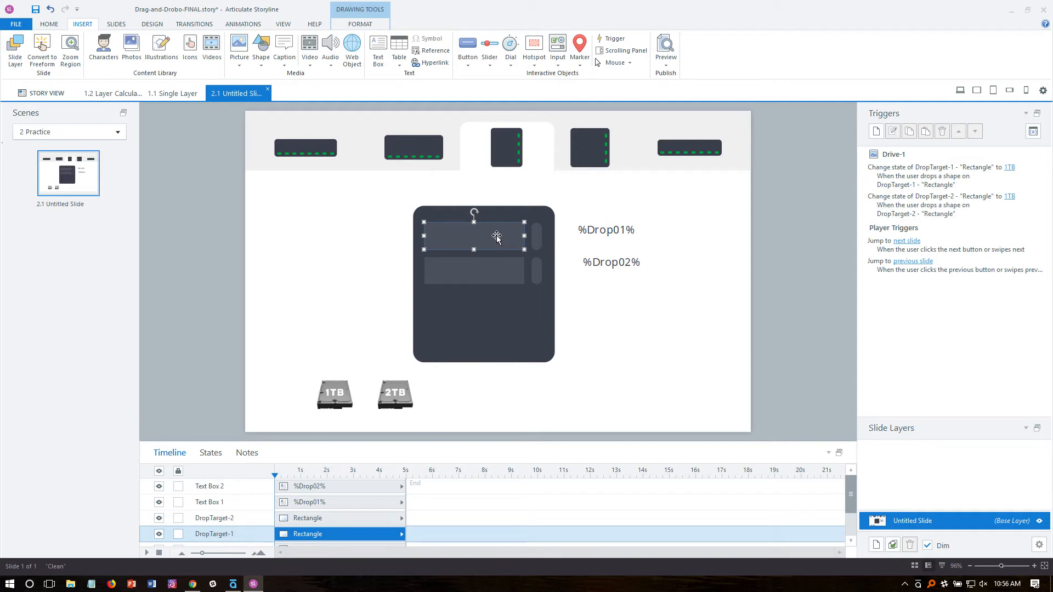
{"action": "left_click", "coordinate": [594, 241]}
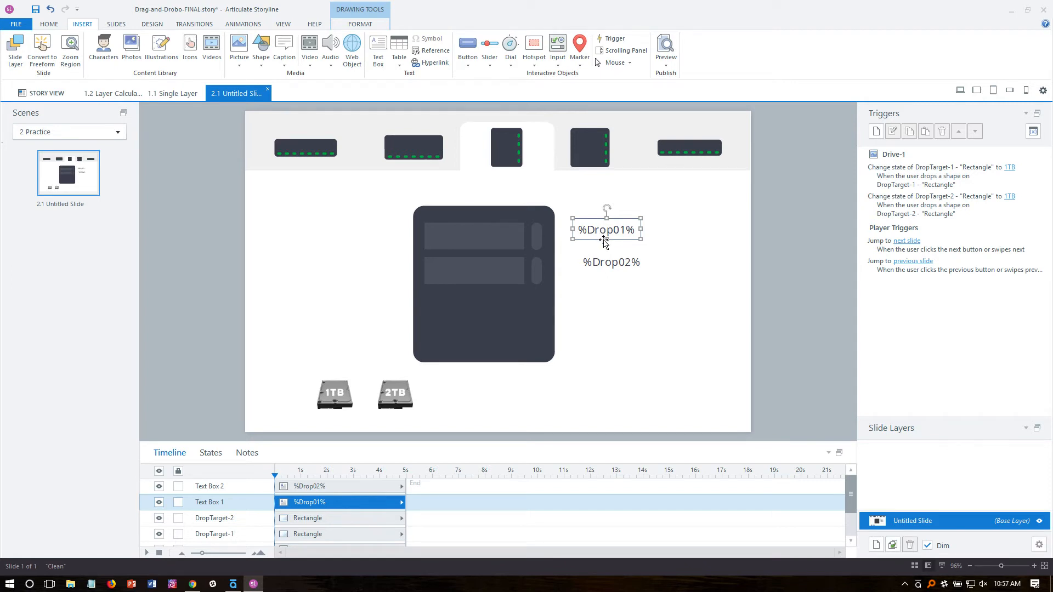
Start a new trigger that adjusts the Drop01 variable, using the Assignment operator with a value of 1.
{"action": "left_click", "coordinate": [875, 132]}
{"action": "left_click_drag", "start_coordinate": [724, 63], "coordinate": [743, 53]}
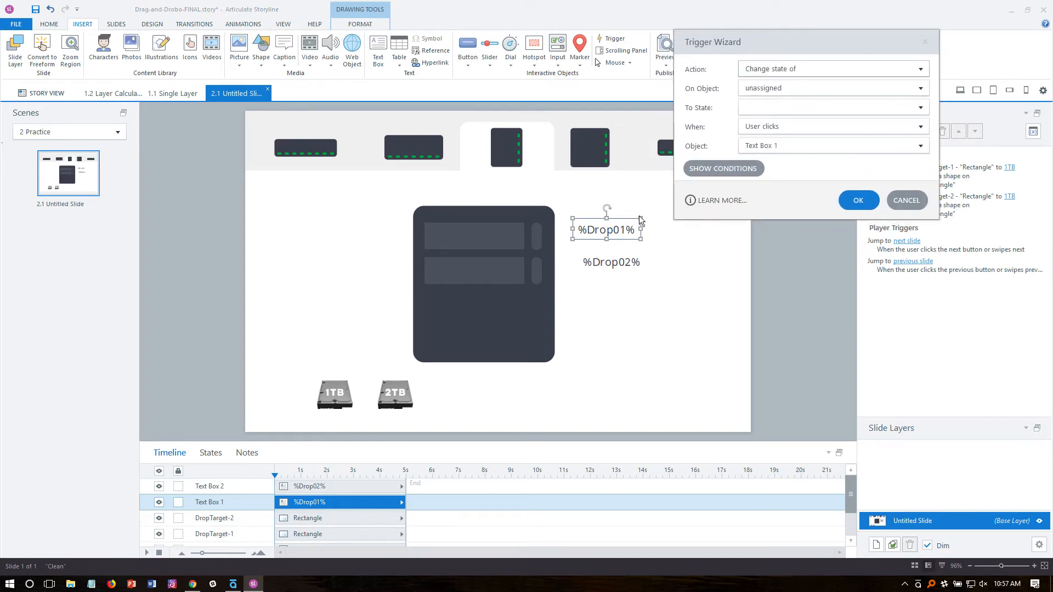
{"action": "left_click", "coordinate": [919, 69]}
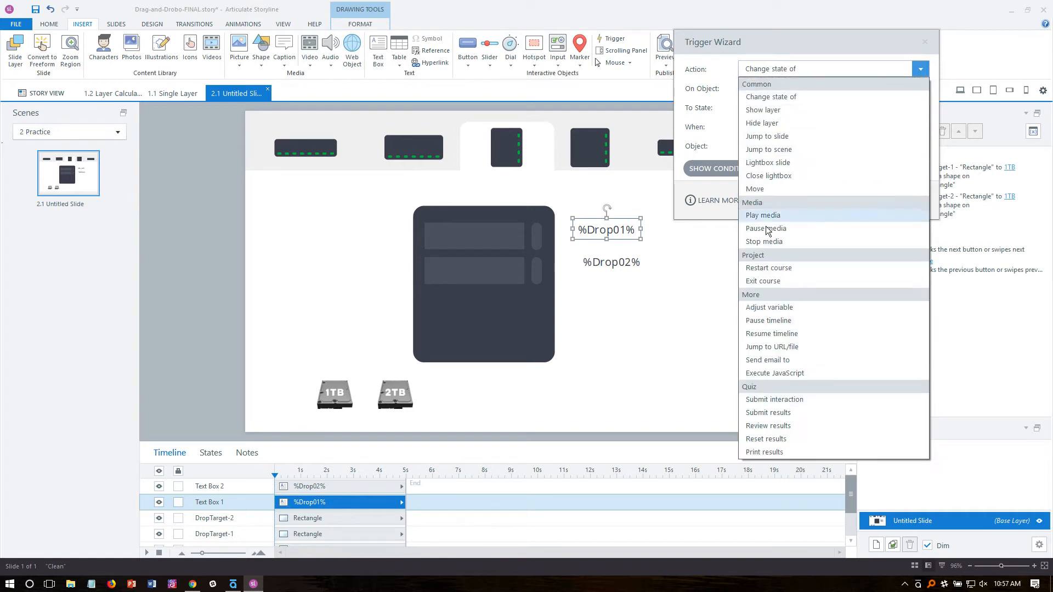
{"action": "left_click", "coordinate": [818, 311]}
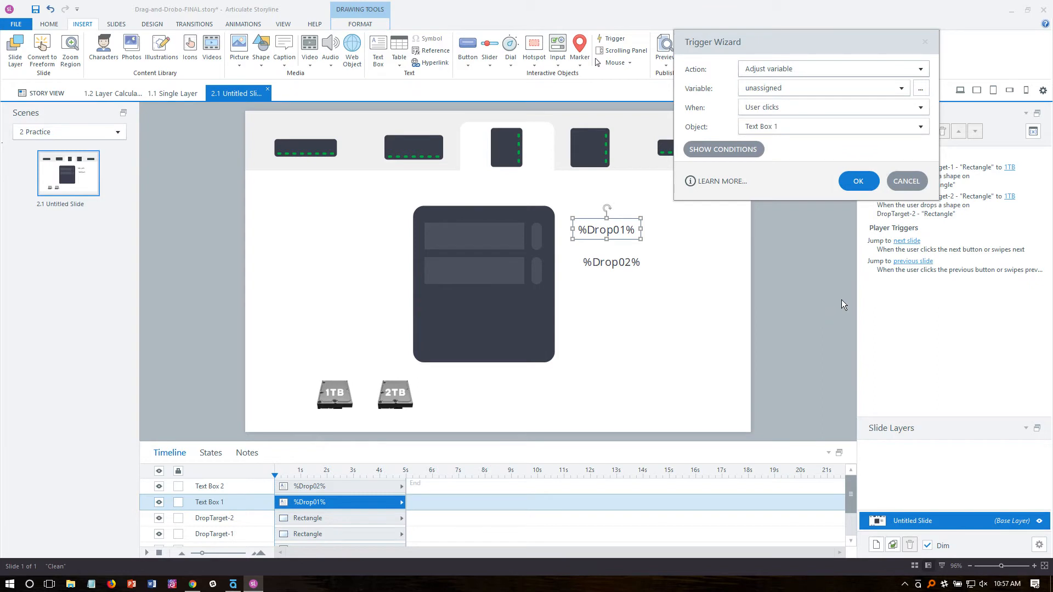
{"action": "left_click", "coordinate": [768, 90]}
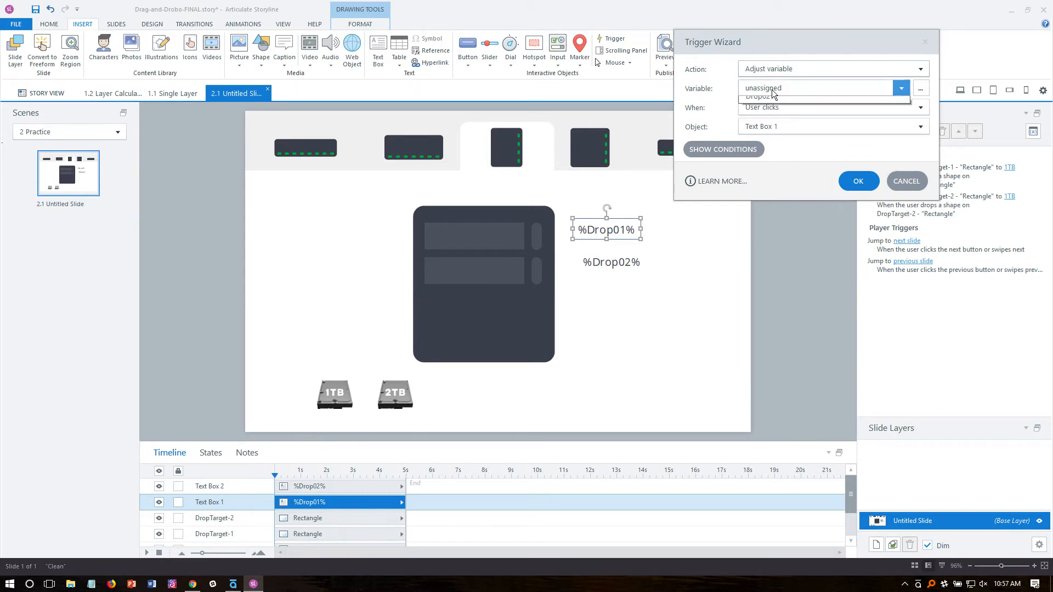
{"action": "left_click", "coordinate": [774, 117]}
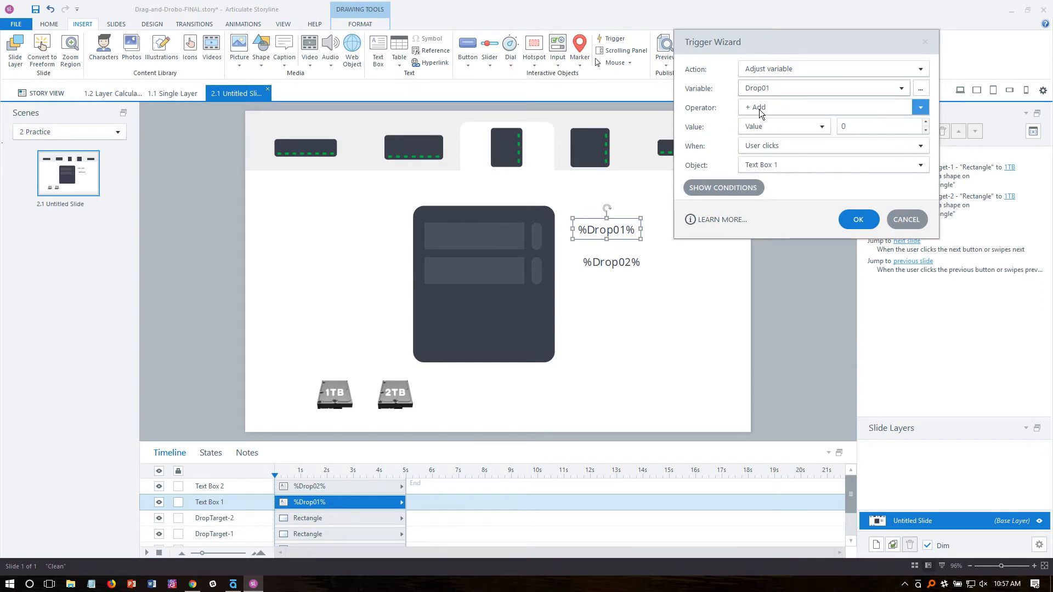
{"action": "left_click", "coordinate": [759, 110]}
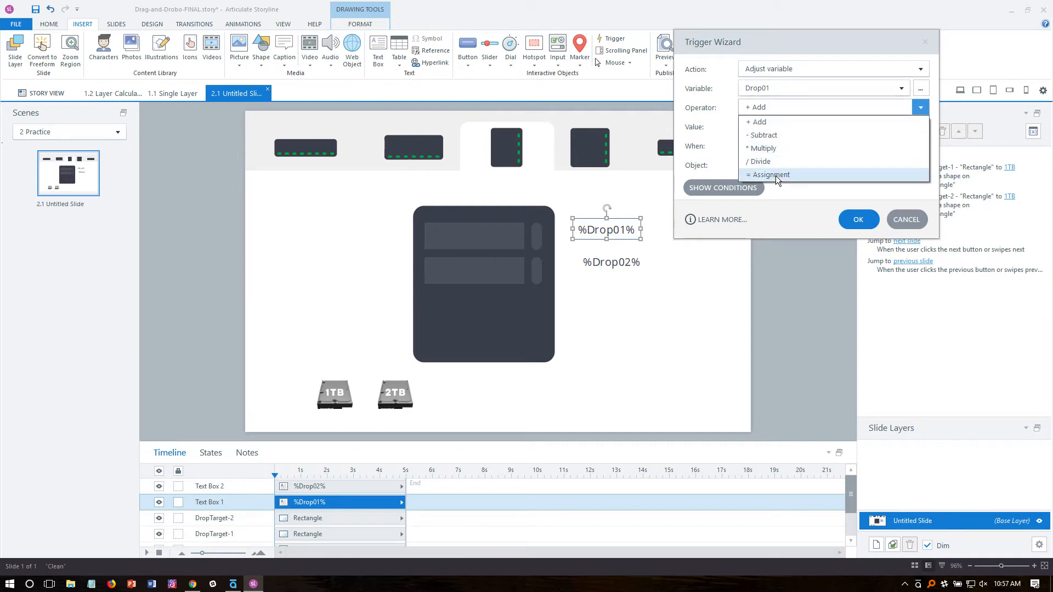
{"action": "left_click", "coordinate": [776, 175]}
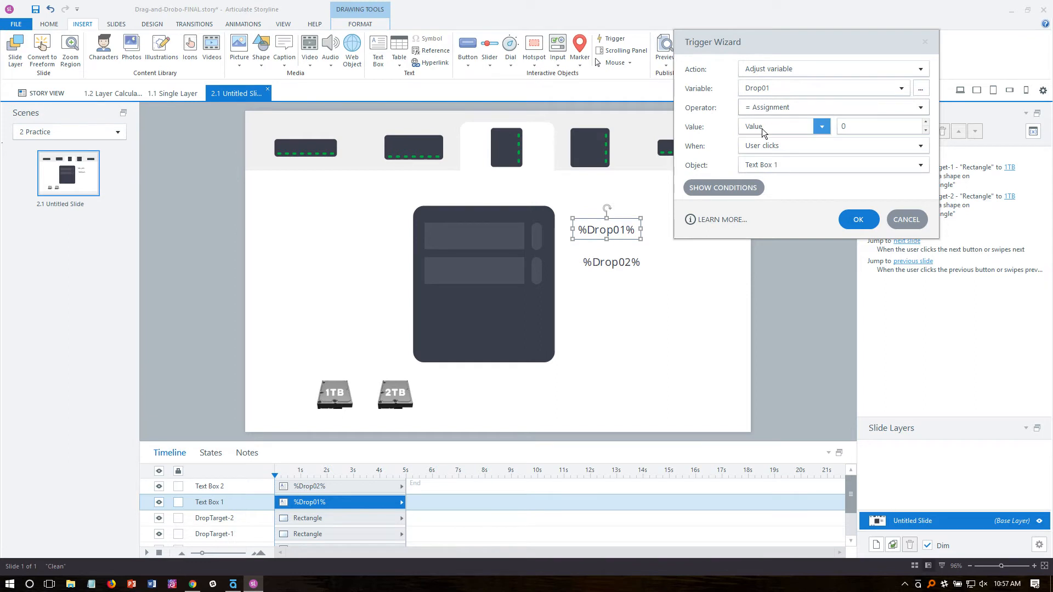
{"action": "left_click_drag", "start_coordinate": [848, 127], "coordinate": [828, 123]}
{"action": "type", "text": "1"}
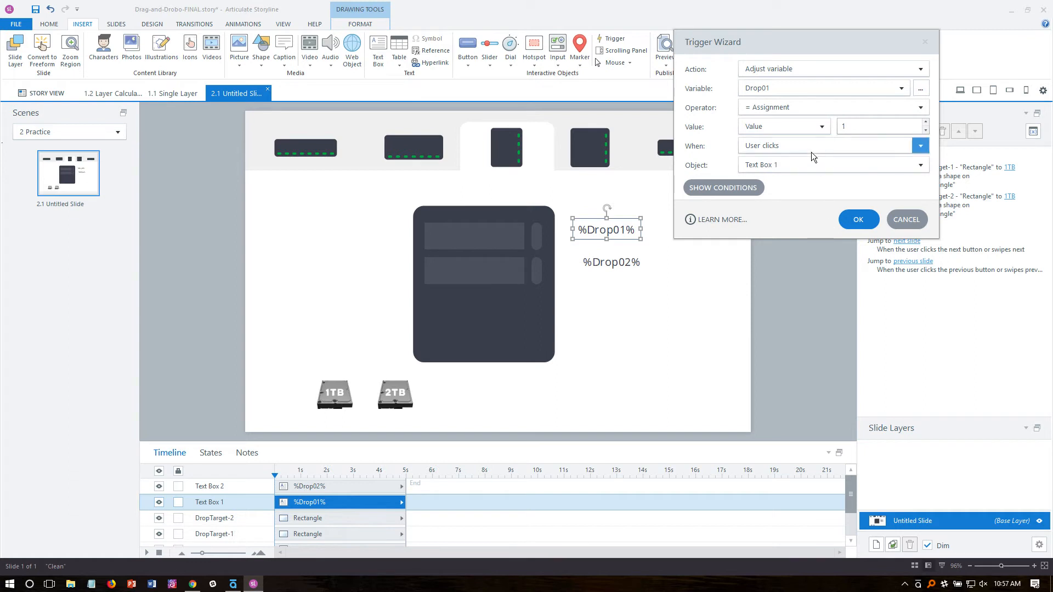
Make the new variable trigger run when Drive-1 is dropped on DropTarget-1, and save it.
{"action": "left_click", "coordinate": [777, 145]}
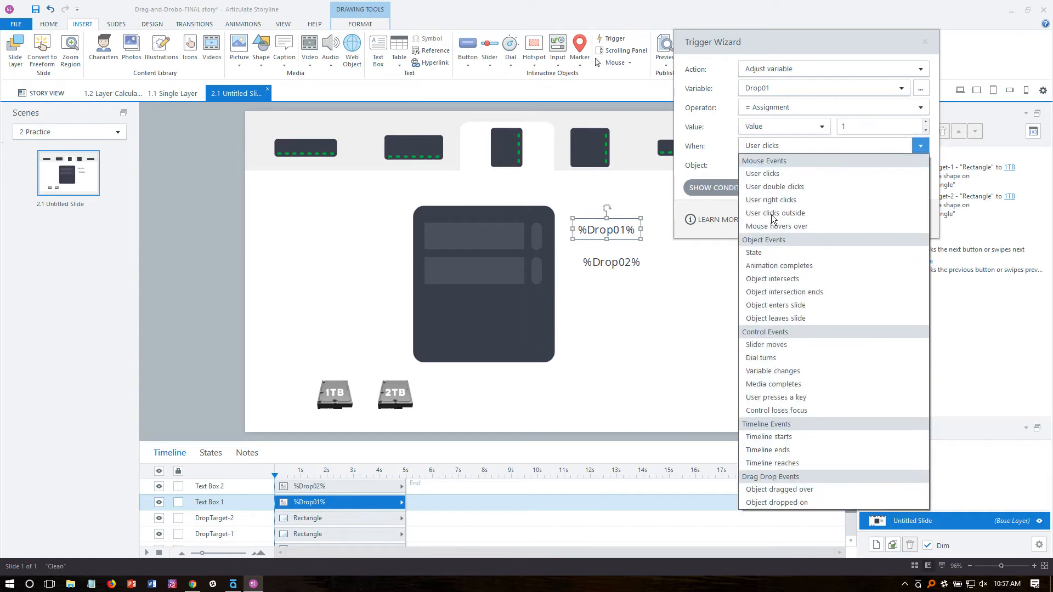
{"action": "left_click", "coordinate": [834, 503]}
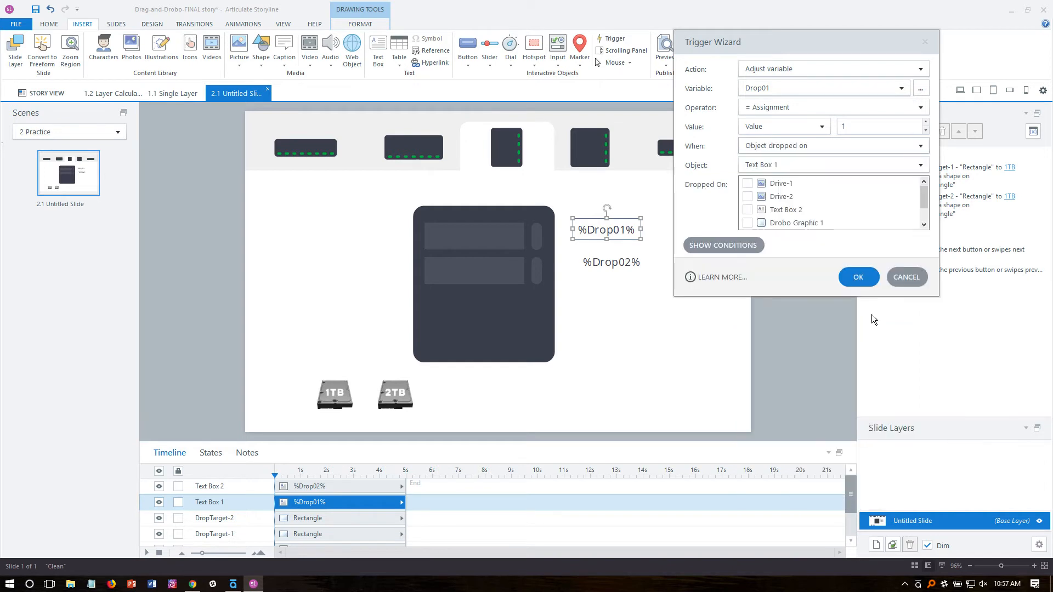
{"action": "left_click", "coordinate": [790, 166]}
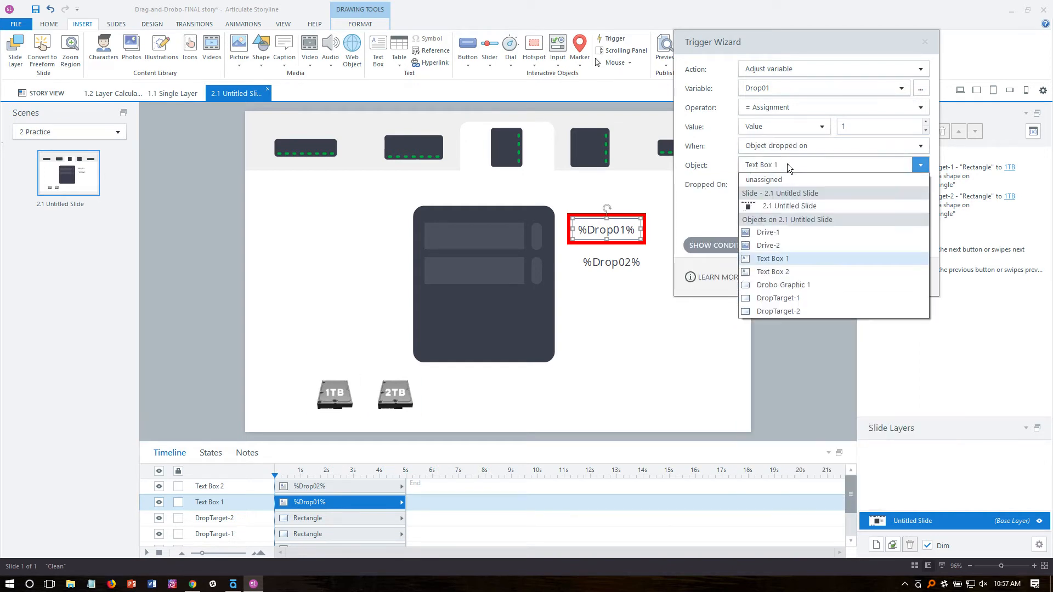
{"action": "left_click", "coordinate": [778, 233]}
{"action": "left_click_drag", "start_coordinate": [927, 197], "coordinate": [926, 203]}
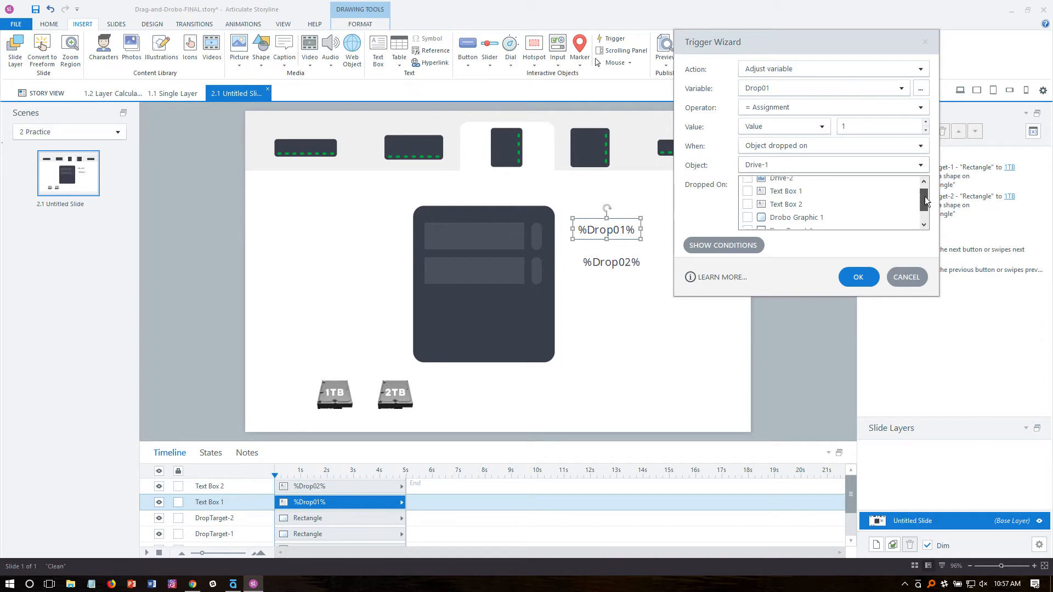
{"action": "left_click", "coordinate": [771, 221]}
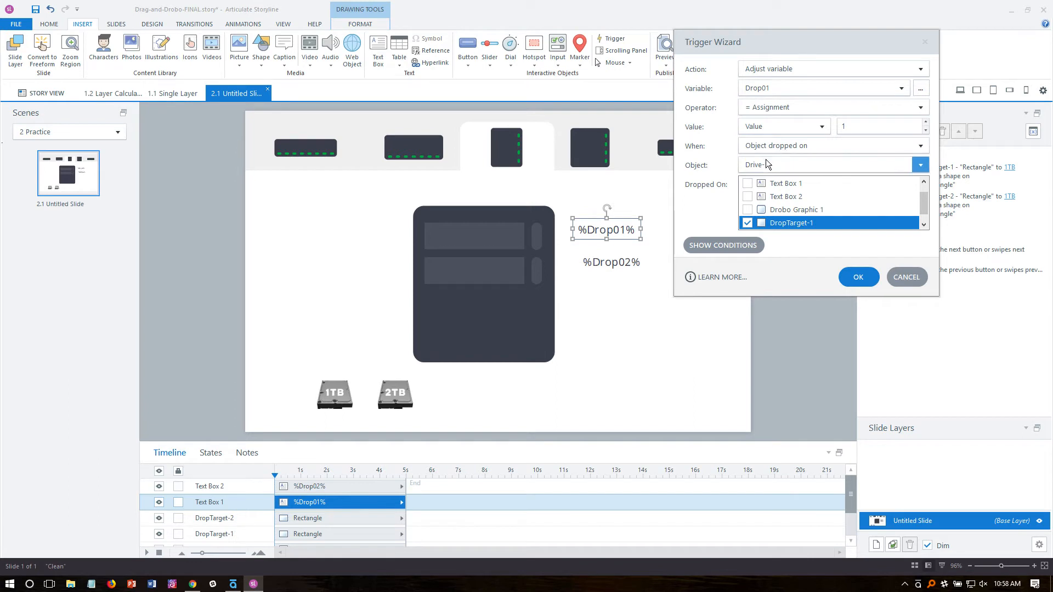
{"action": "left_click", "coordinate": [855, 278]}
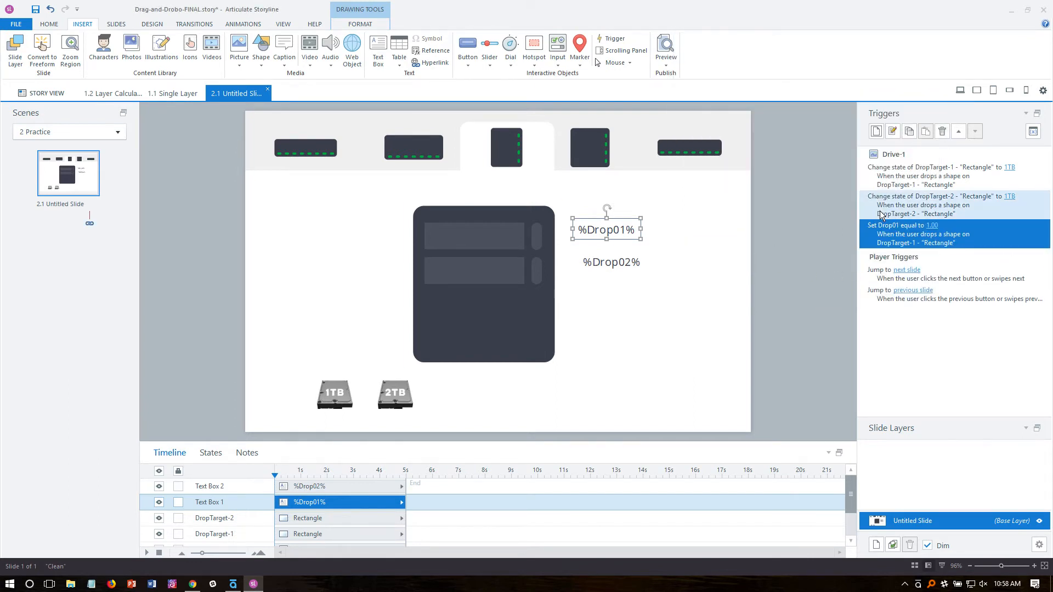
Duplicate the trigger that sets Drop01 to 1, and change the copy's variable to Drop02.
{"action": "right_click", "coordinate": [879, 236]}
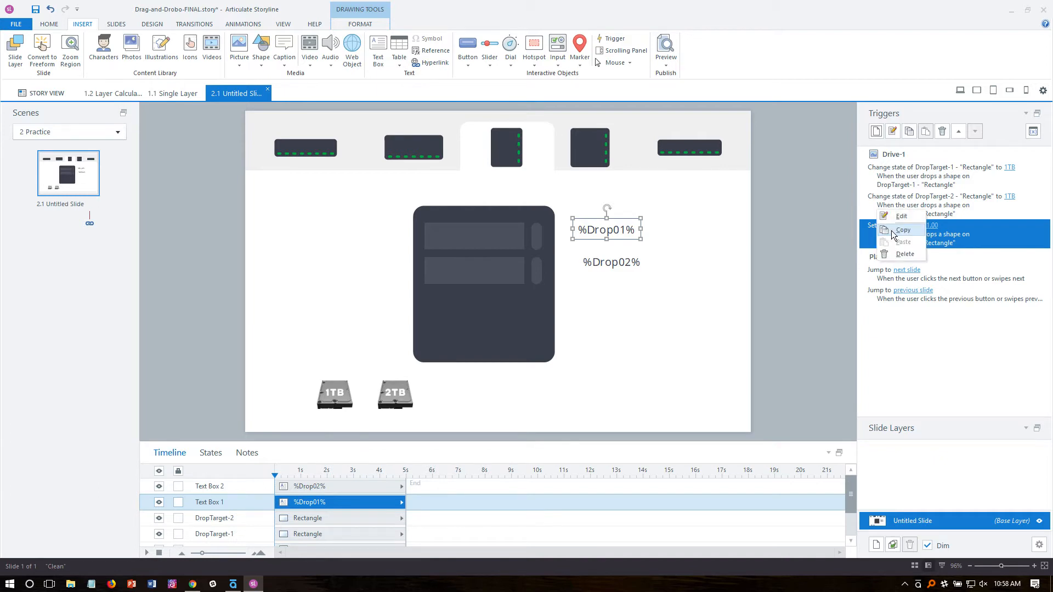
{"action": "left_click", "coordinate": [891, 236]}
{"action": "left_click", "coordinate": [926, 133]}
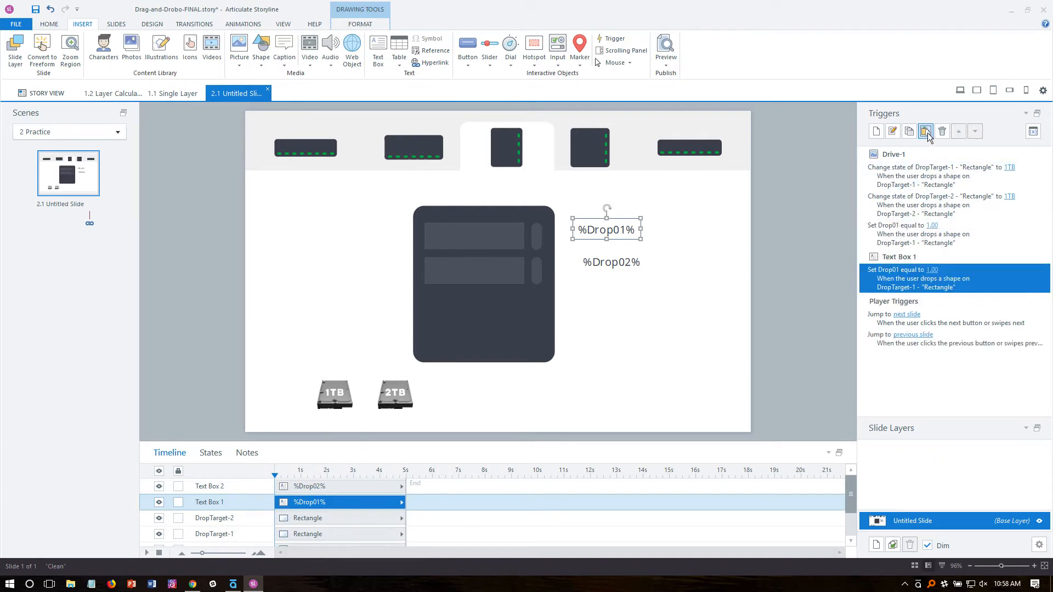
{"action": "double_click", "coordinate": [912, 288]}
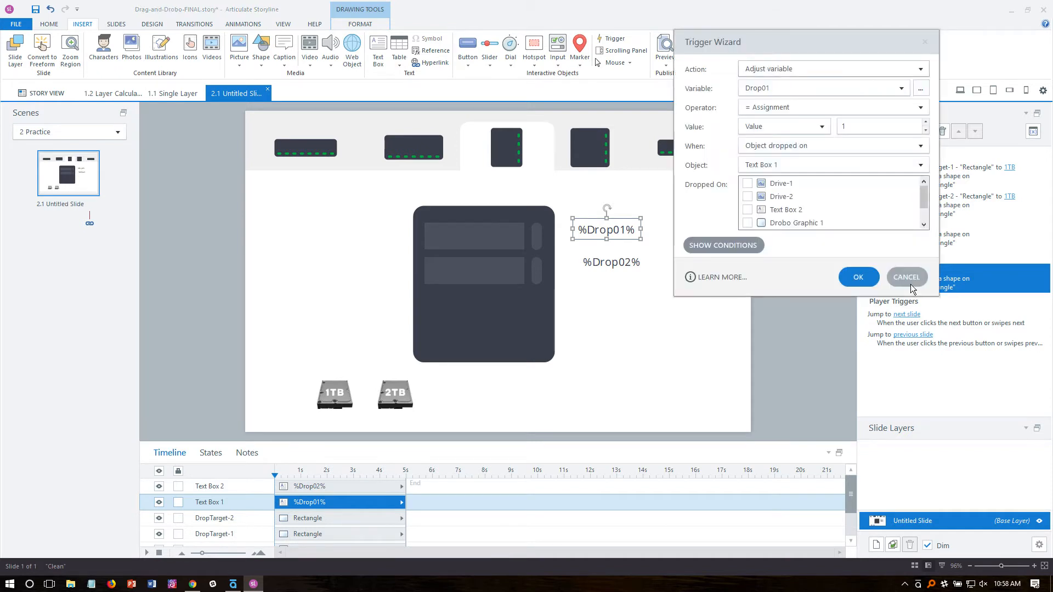
{"action": "left_click", "coordinate": [766, 91]}
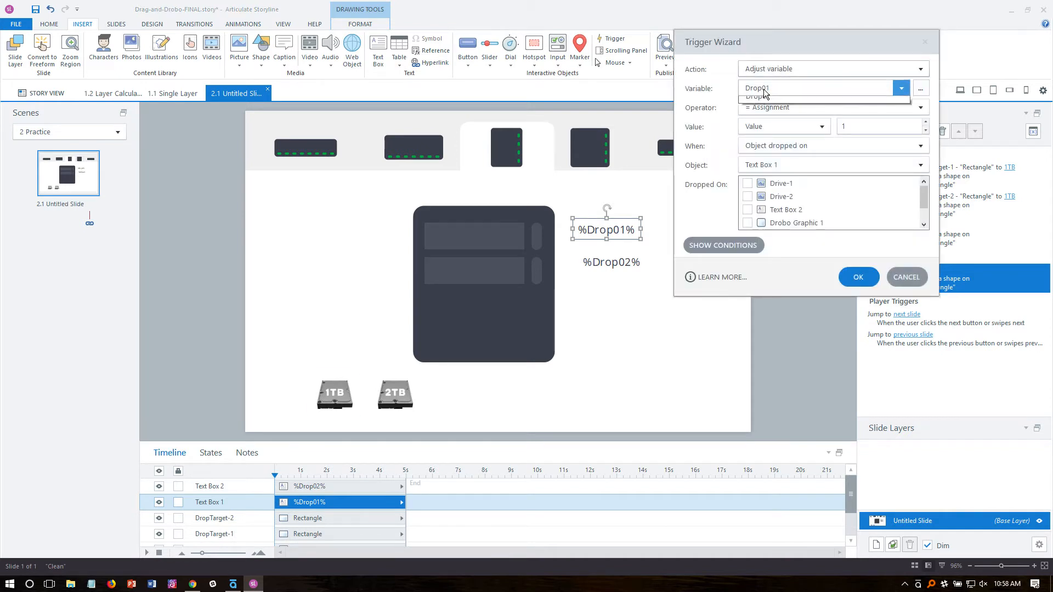
{"action": "left_click", "coordinate": [778, 127]}
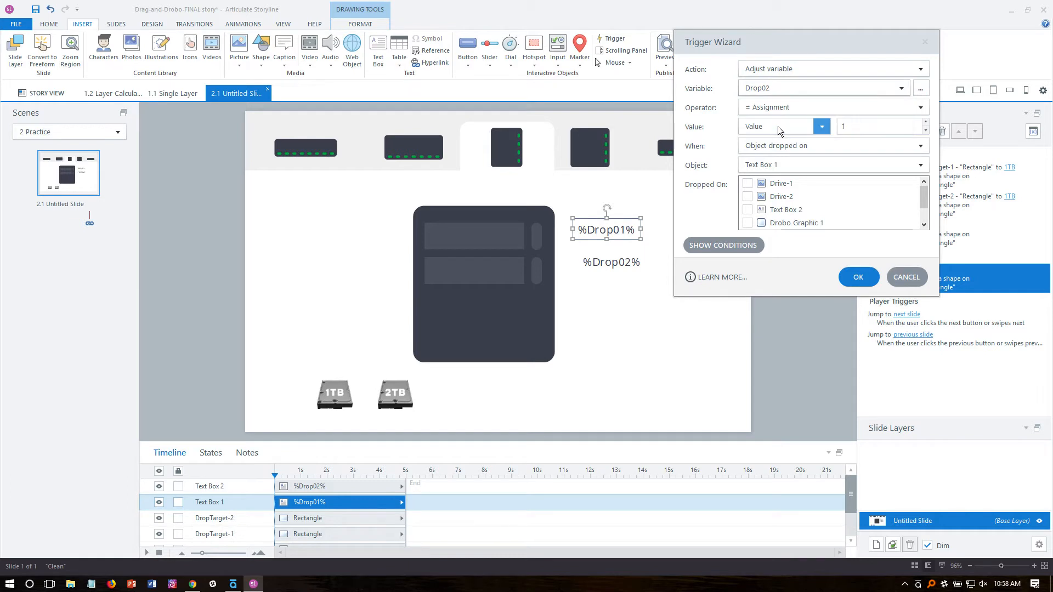
Make the Drop02 trigger run when Drive-1 is dropped on DropTarget-2, and save it.
{"action": "left_click", "coordinate": [784, 166]}
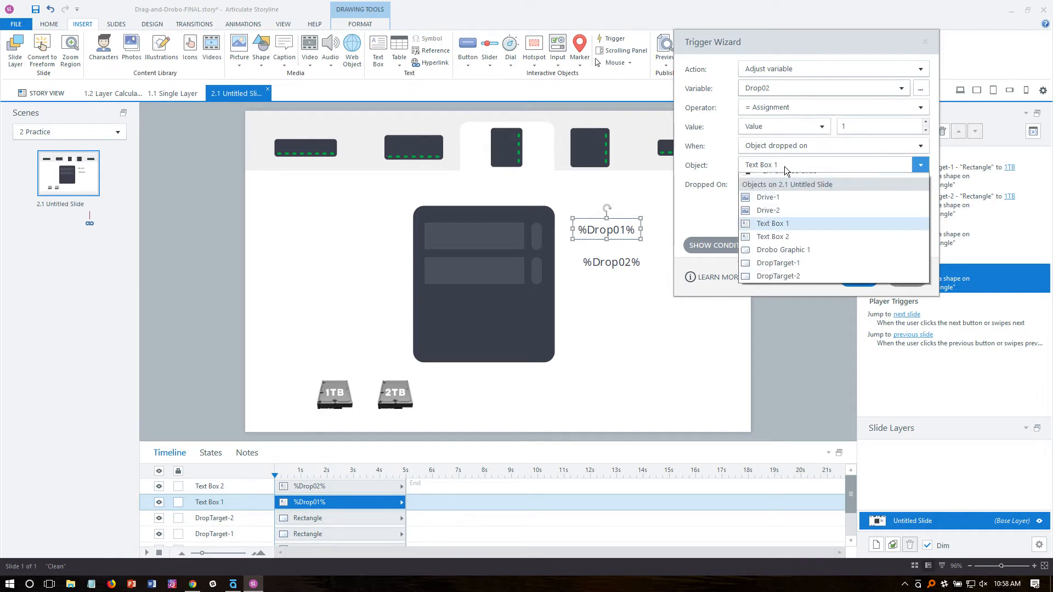
{"action": "left_click", "coordinate": [781, 245]}
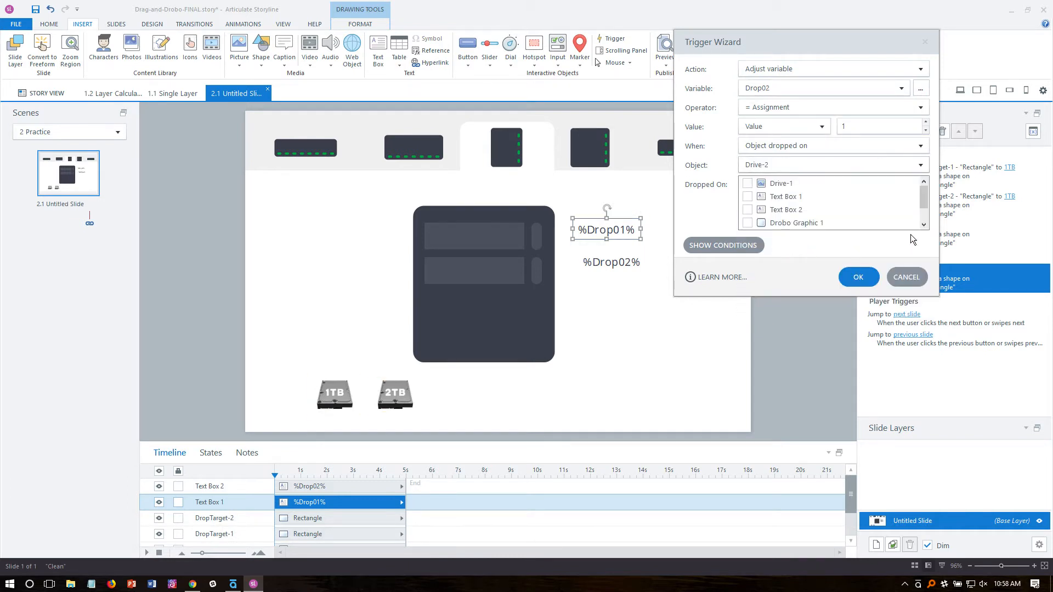
{"action": "scroll", "coordinate": [752, 210], "scroll_direction": "down", "scroll_amount": 1}
{"action": "left_click", "coordinate": [747, 209]}
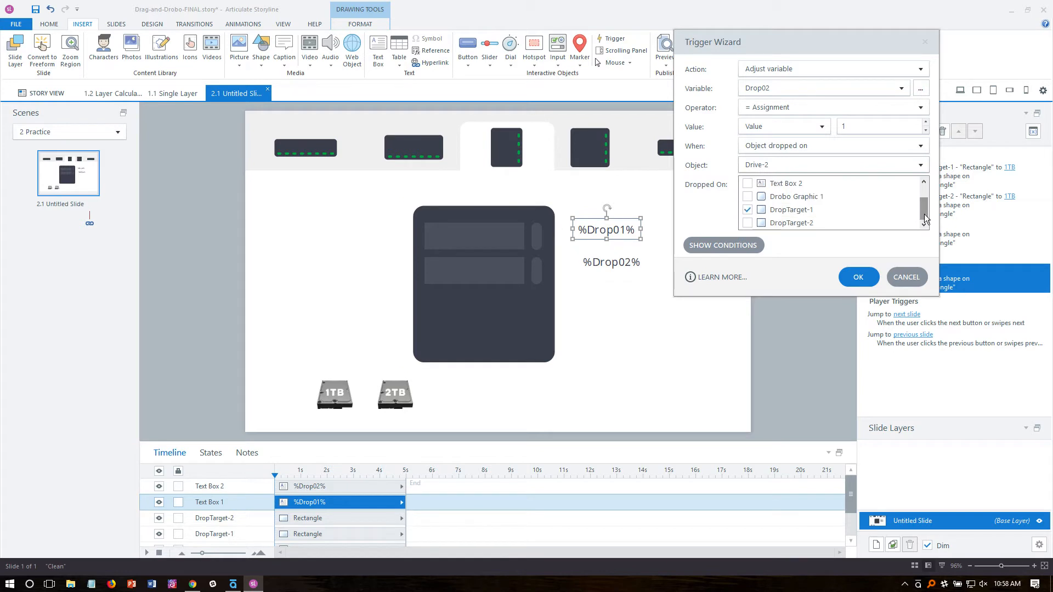
{"action": "left_click", "coordinate": [752, 209]}
{"action": "left_click", "coordinate": [748, 222]}
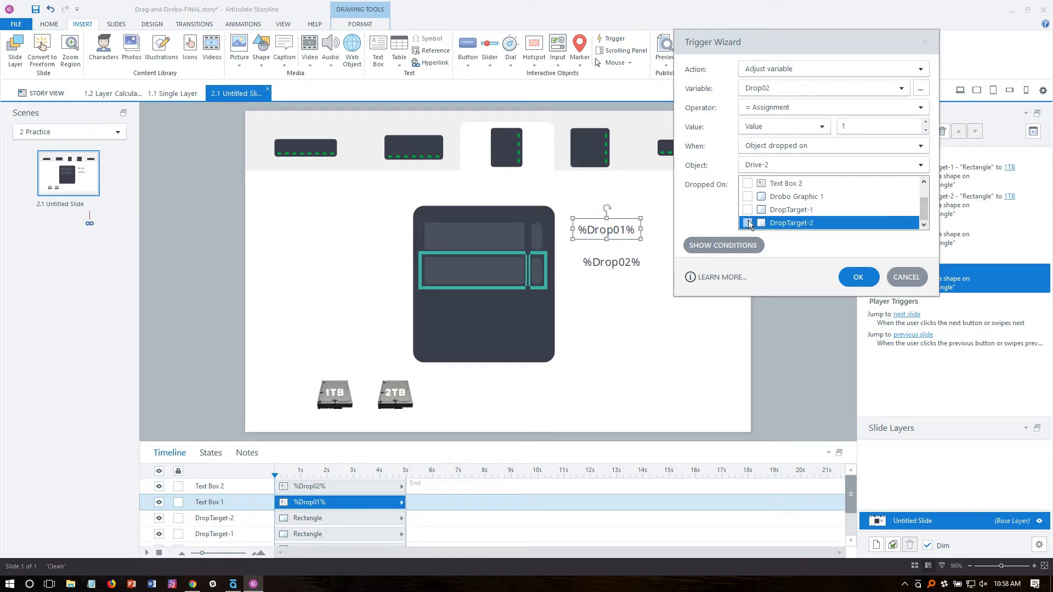
{"action": "left_click", "coordinate": [768, 162]}
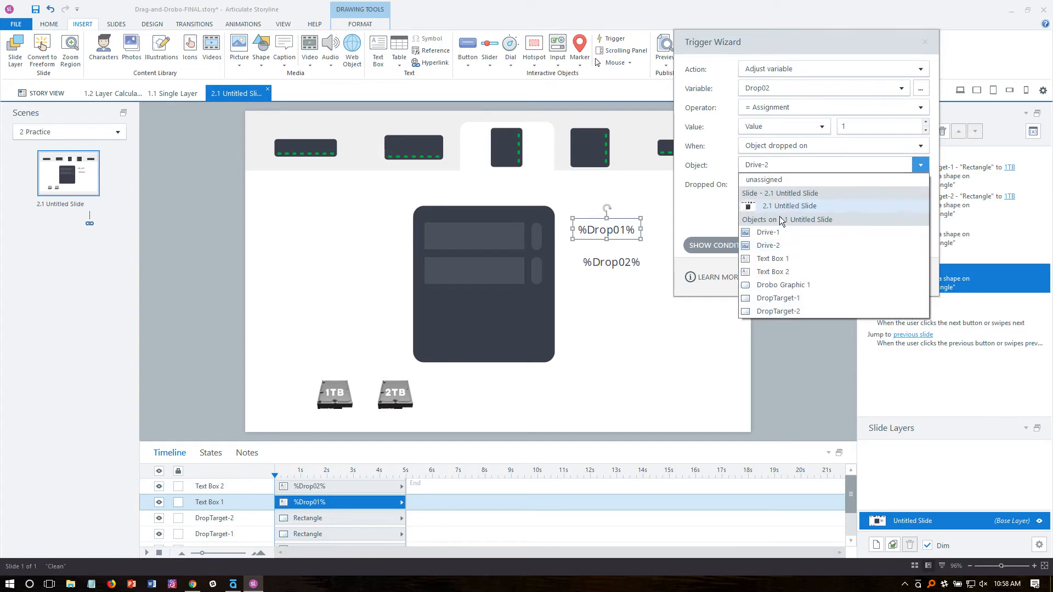
{"action": "left_click", "coordinate": [784, 229]}
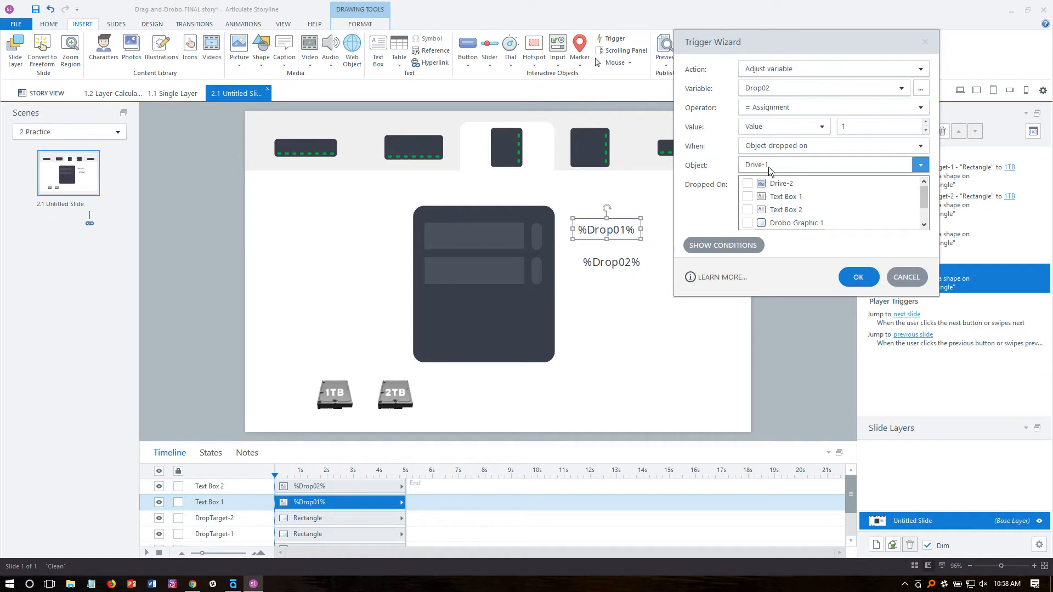
{"action": "left_click", "coordinate": [777, 91]}
{"action": "left_click", "coordinate": [762, 130]}
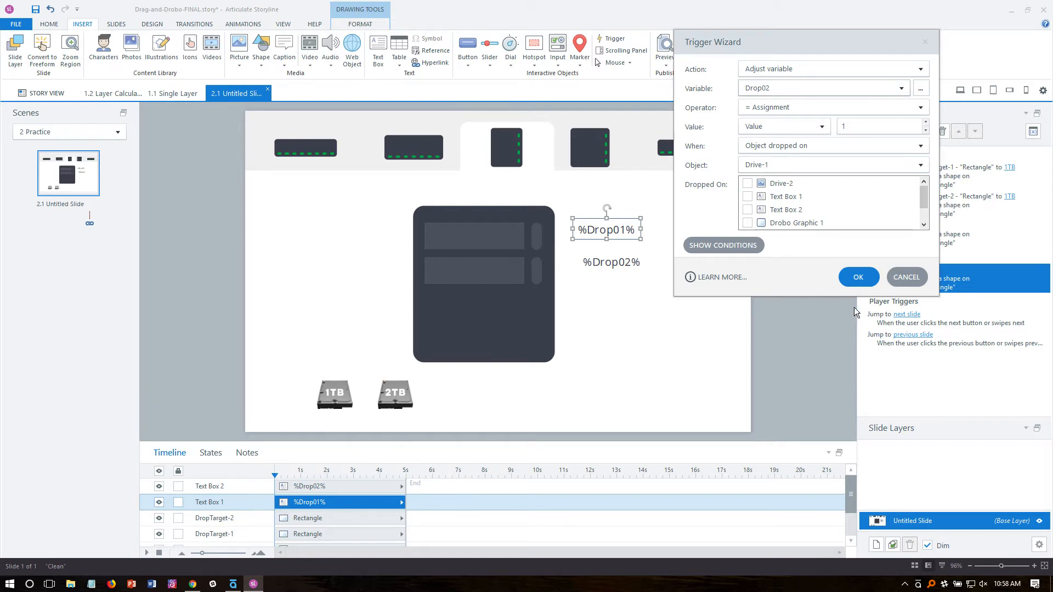
{"action": "left_click", "coordinate": [863, 279]}
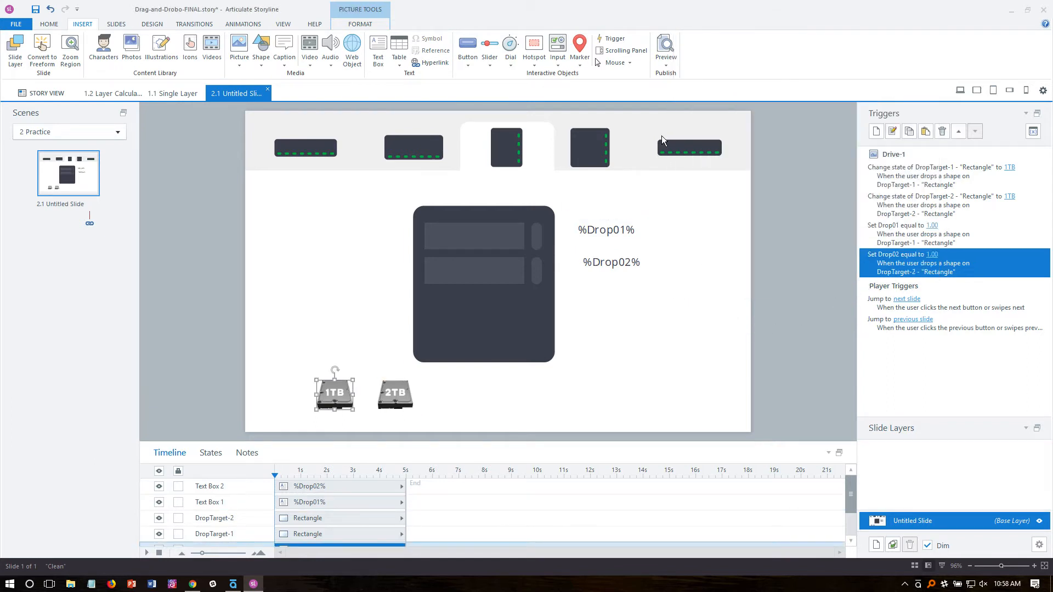
Preview the slide, test dropping the 1TB drive on the bays while checking both variable references, and close the preview.
{"action": "left_click", "coordinate": [666, 64]}
{"action": "left_click", "coordinate": [677, 76]}
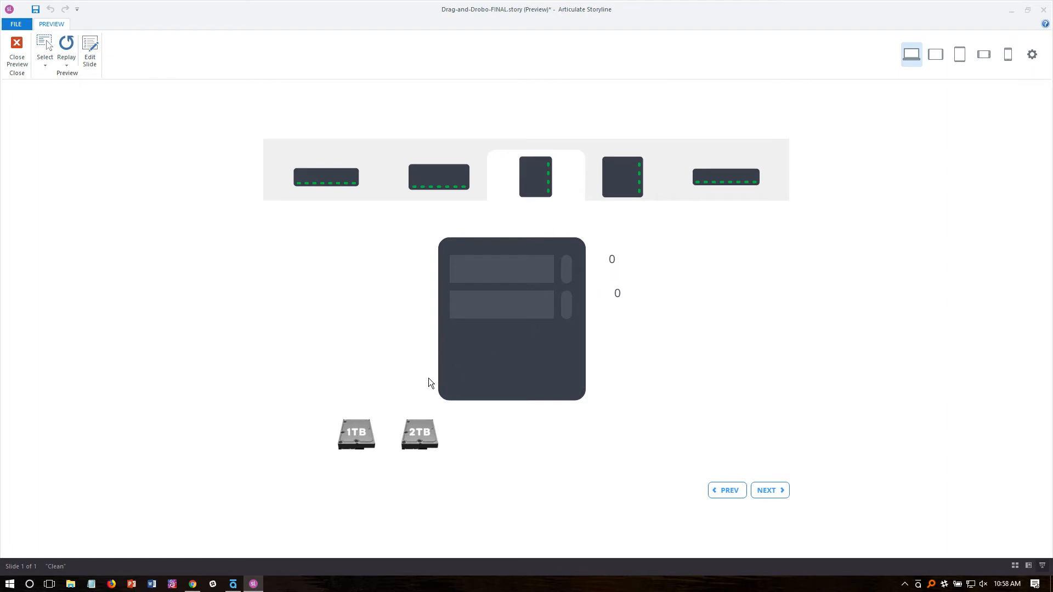
{"action": "left_click_drag", "start_coordinate": [358, 433], "coordinate": [413, 335]}
{"action": "left_click_drag", "start_coordinate": [465, 278], "coordinate": [505, 277]}
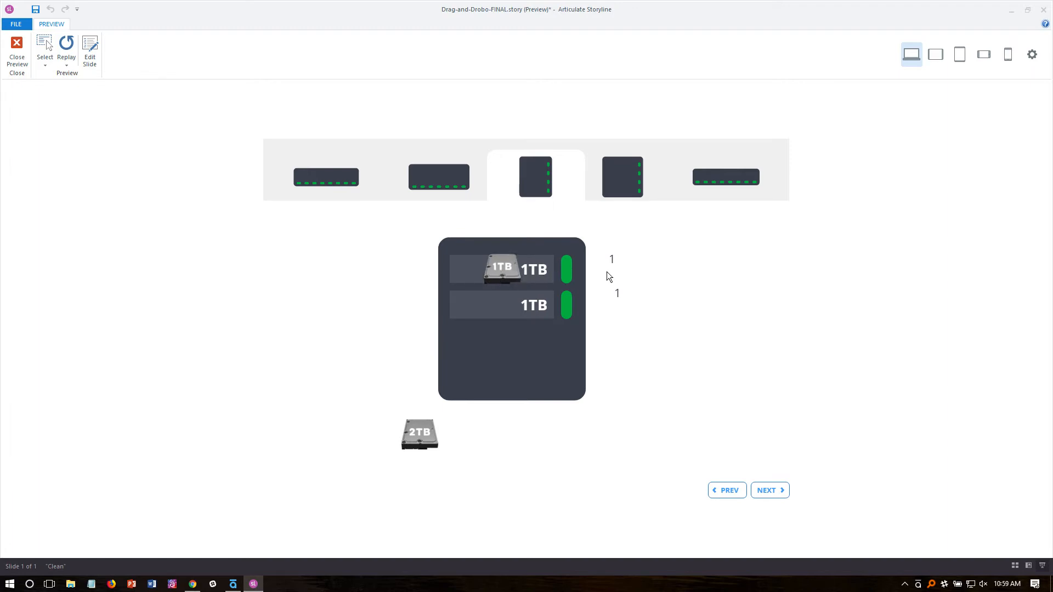
{"action": "mouse_move", "coordinate": [500, 269]}
{"action": "left_mouse_down"}
{"action": "mouse_move", "coordinate": [499, 301]}
{"action": "mouse_move", "coordinate": [498, 267]}
{"action": "mouse_move", "coordinate": [389, 395]}
{"action": "mouse_move", "coordinate": [362, 458]}
{"action": "mouse_move", "coordinate": [367, 437]}
{"action": "mouse_move", "coordinate": [521, 273]}
{"action": "mouse_move", "coordinate": [487, 270]}
{"action": "left_mouse_up"}
{"action": "left_click", "coordinate": [13, 46]}
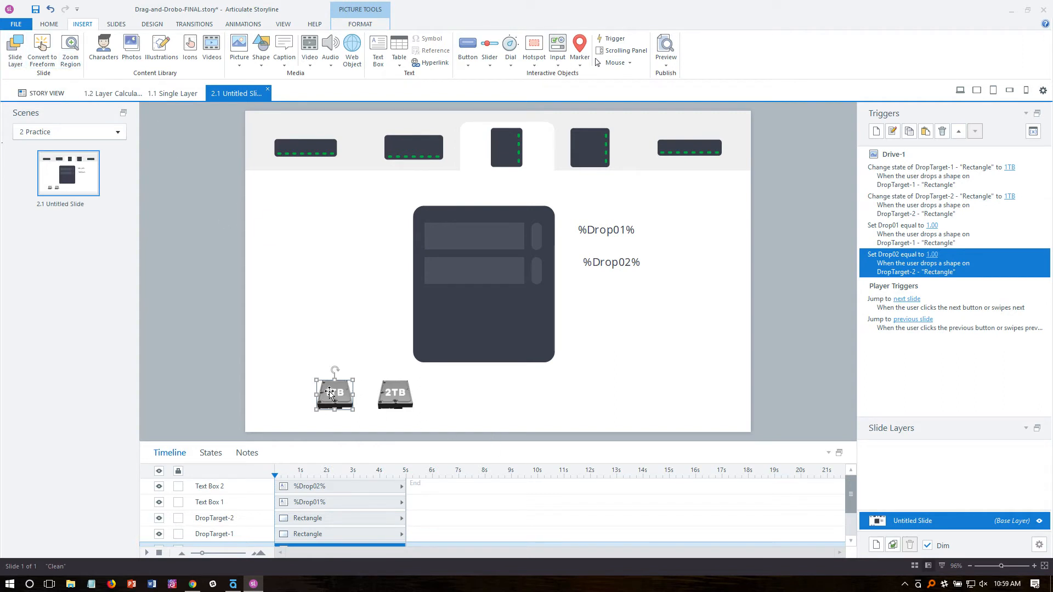
Bring both drive images to the front of the slide, and move the 1TB drive to just above the 2TB drive.
{"action": "left_click_drag", "start_coordinate": [329, 393], "coordinate": [451, 239]}
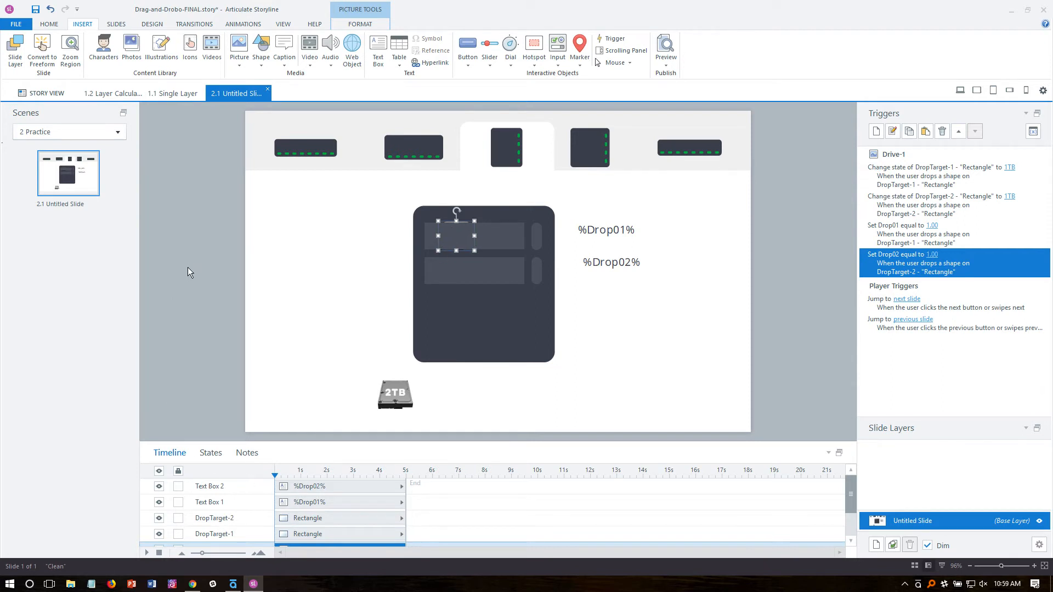
{"action": "key", "text": "ctrl+z"}
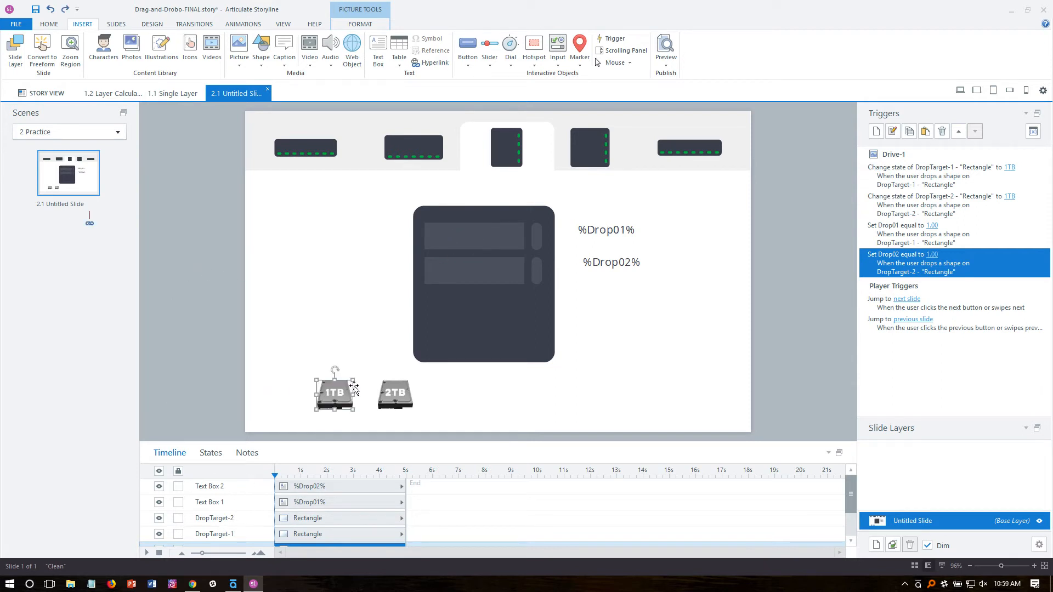
{"action": "left_click", "coordinate": [388, 397], "text": "shift"}
{"action": "right_click", "coordinate": [389, 396]}
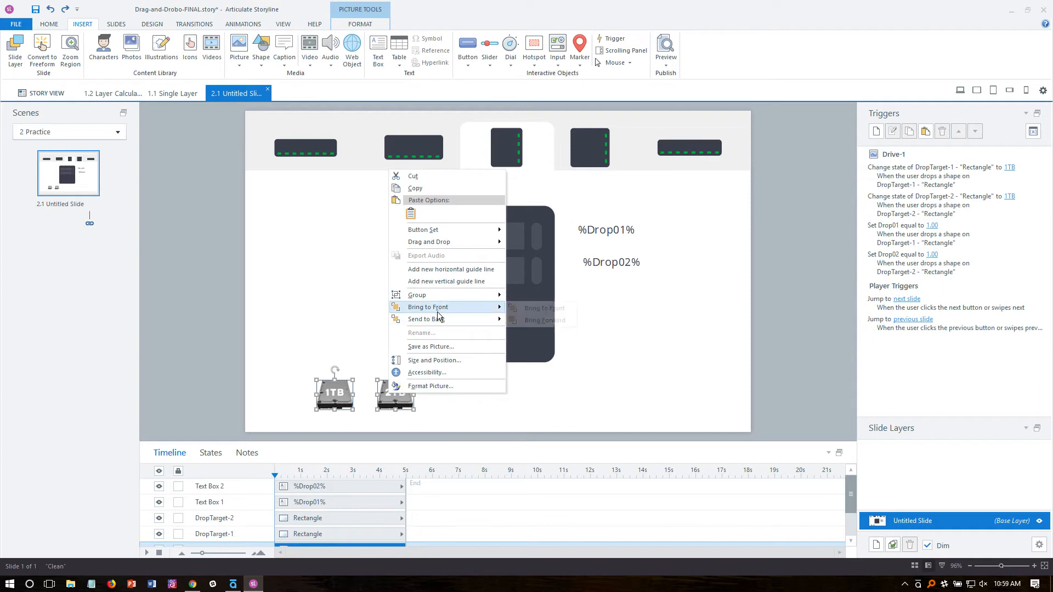
{"action": "left_click", "coordinate": [440, 314]}
{"action": "left_click", "coordinate": [308, 374]}
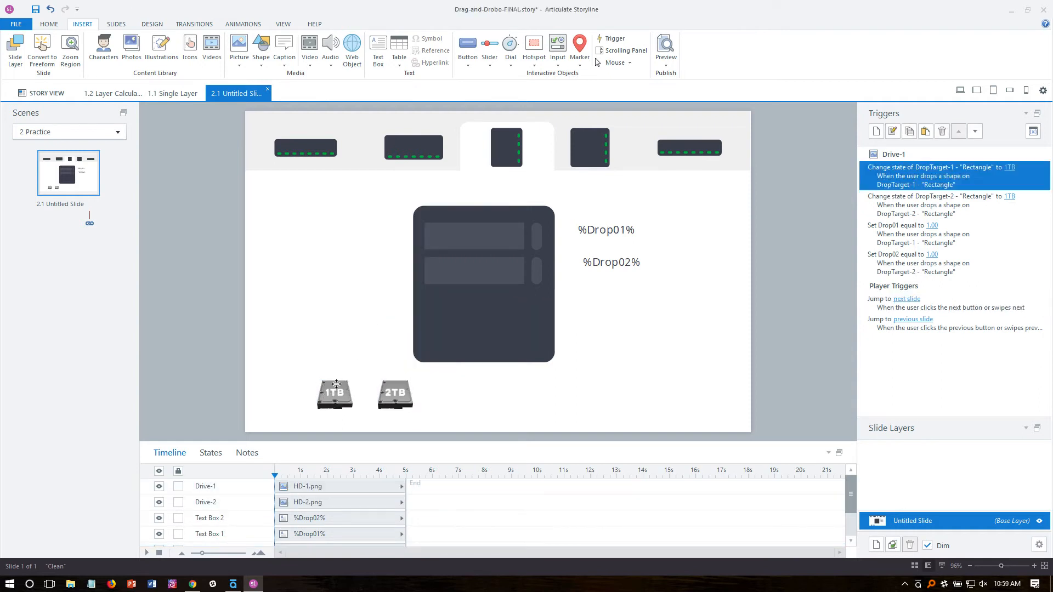
{"action": "mouse_move", "coordinate": [340, 386]}
{"action": "left_mouse_down"}
{"action": "mouse_move", "coordinate": [442, 240]}
{"action": "mouse_move", "coordinate": [393, 291]}
{"action": "mouse_move", "coordinate": [354, 393]}
{"action": "left_mouse_up"}
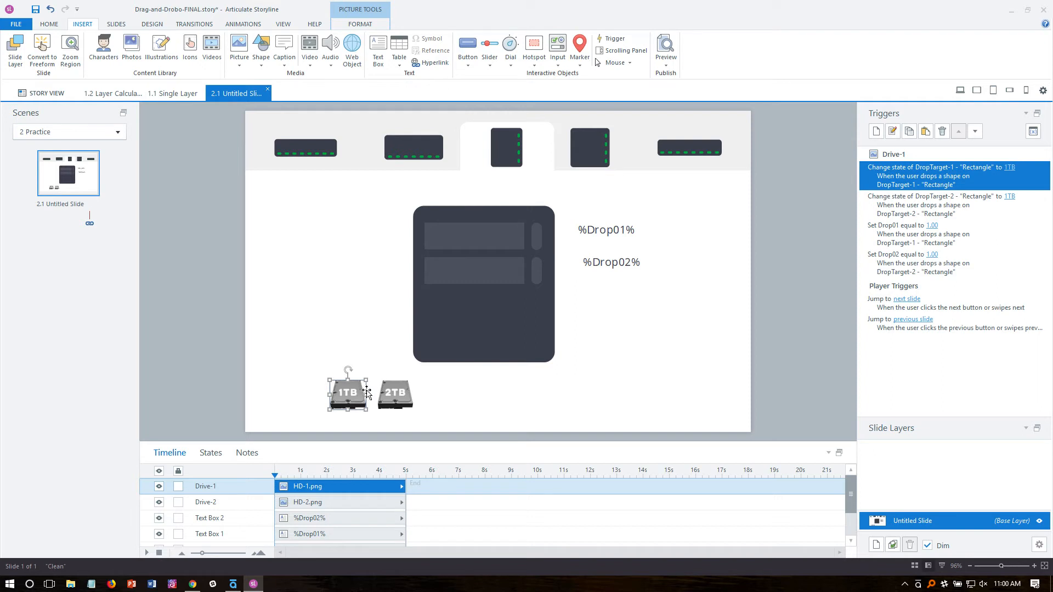
{"action": "left_click_drag", "start_coordinate": [355, 391], "coordinate": [380, 374]}
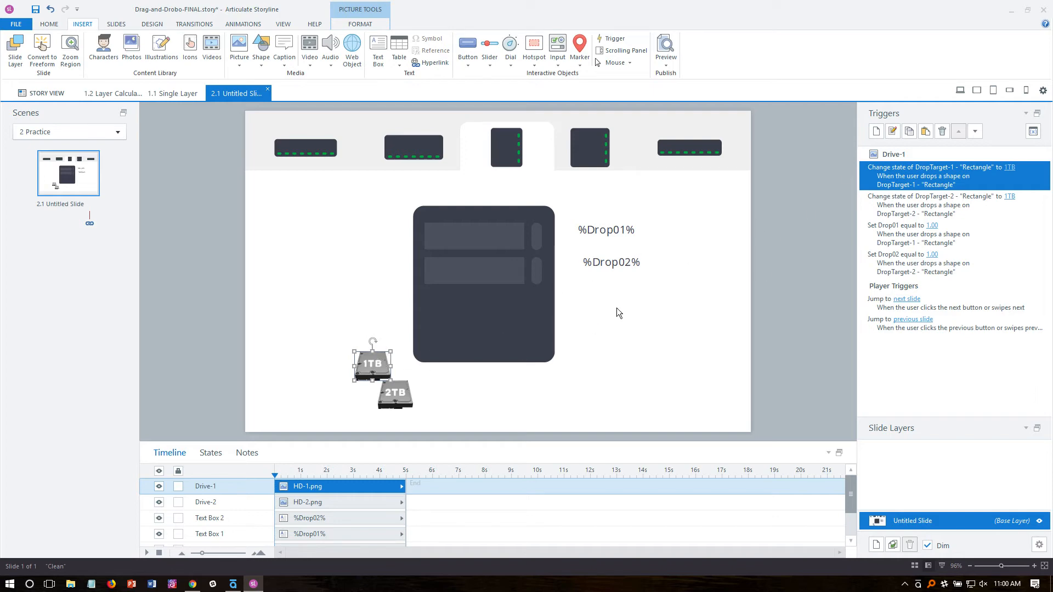
Start a new trigger for Drive-1 with the Jump to slide action targeting 2.1 Untitled Slide.
{"action": "left_click", "coordinate": [877, 132]}
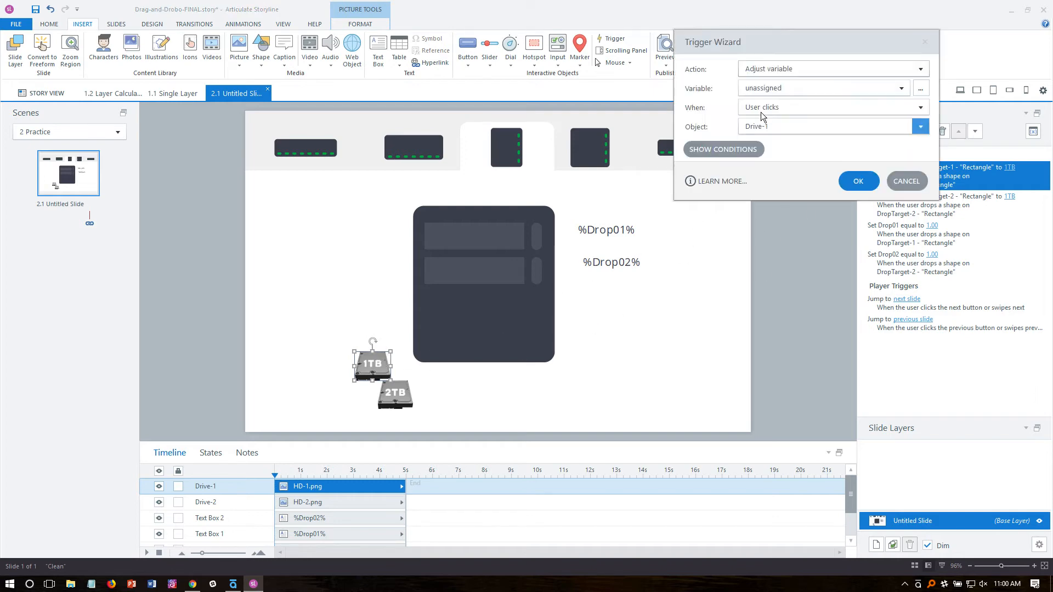
{"action": "left_click_drag", "start_coordinate": [748, 46], "coordinate": [712, 51]}
{"action": "left_click_drag", "start_coordinate": [843, 47], "coordinate": [786, 45]}
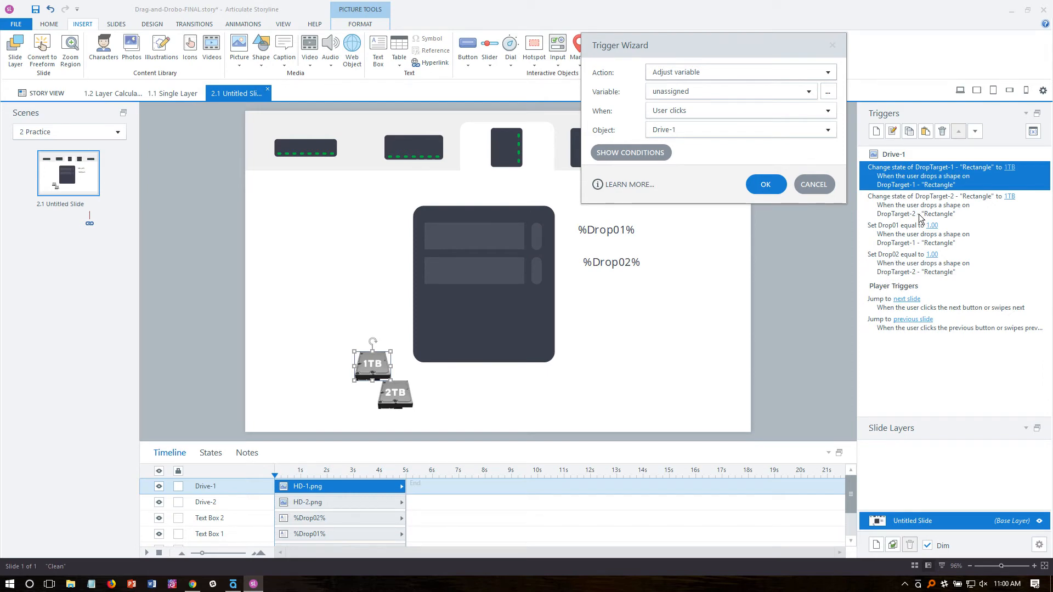
{"action": "left_click", "coordinate": [701, 74]}
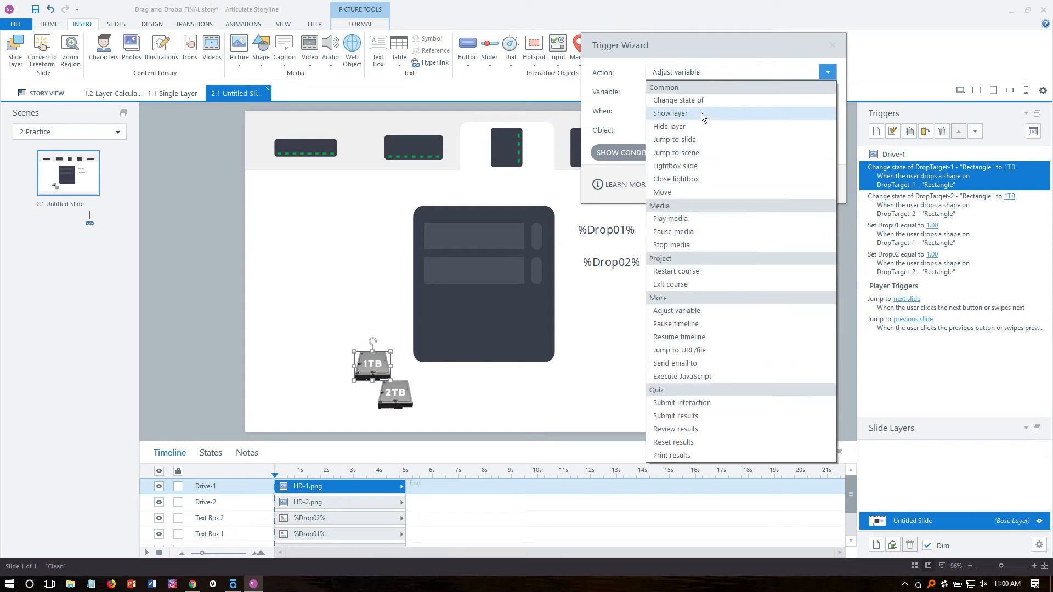
{"action": "left_click", "coordinate": [700, 136]}
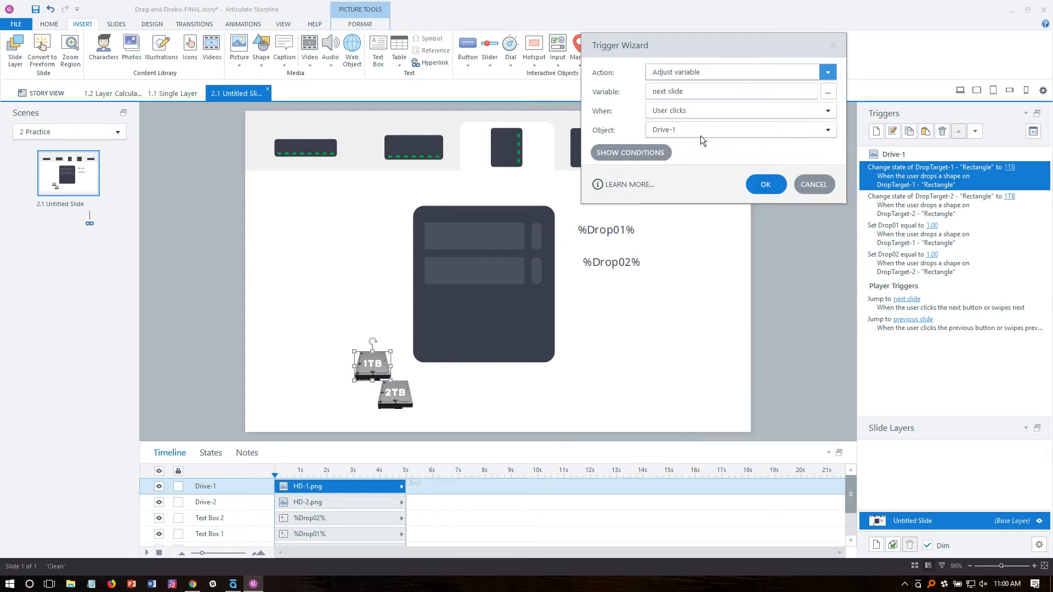
{"action": "left_click", "coordinate": [685, 91]}
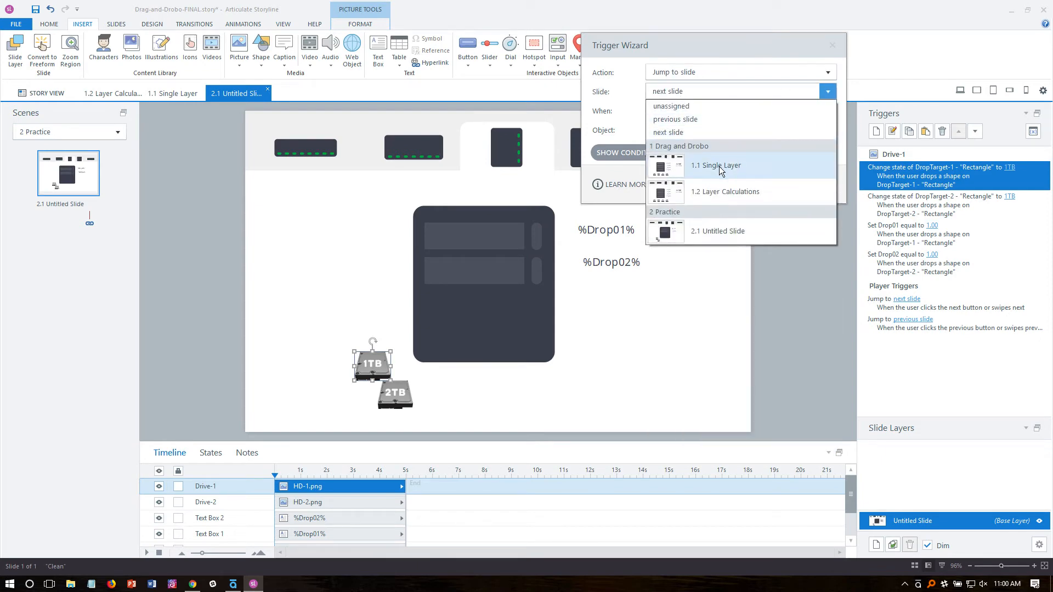
{"action": "left_click", "coordinate": [729, 237]}
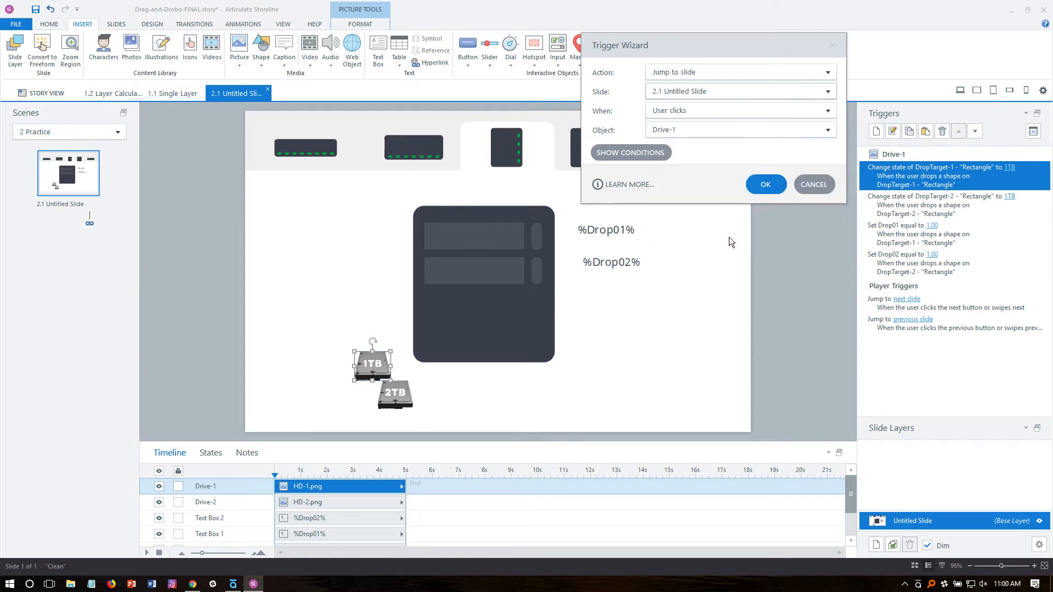
Make the jump trigger run when Drive-1 is dropped on DropTarget-1, and save it.
{"action": "left_click", "coordinate": [684, 110]}
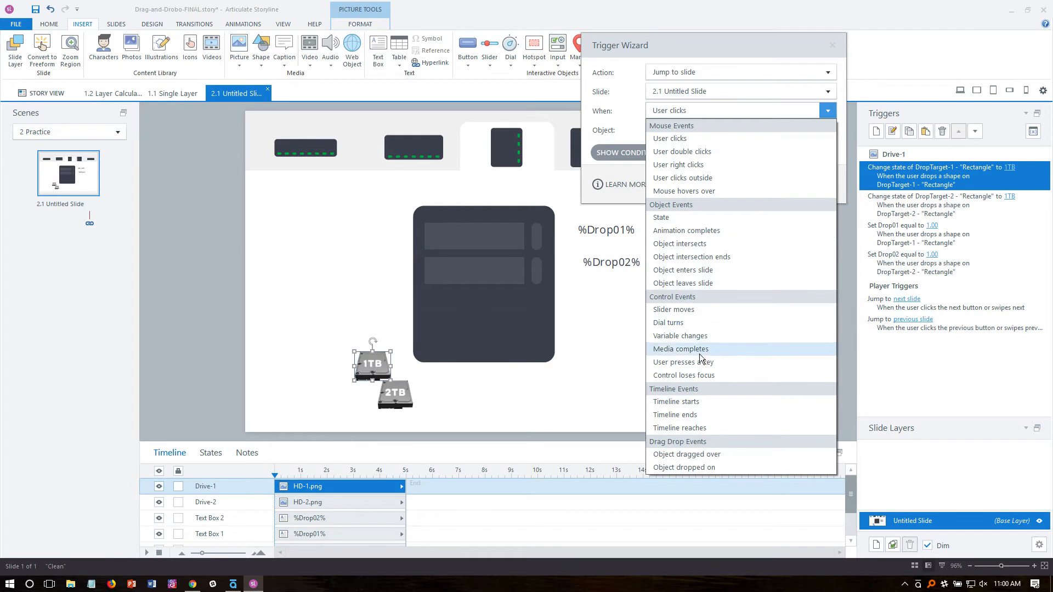
{"action": "left_click", "coordinate": [726, 467]}
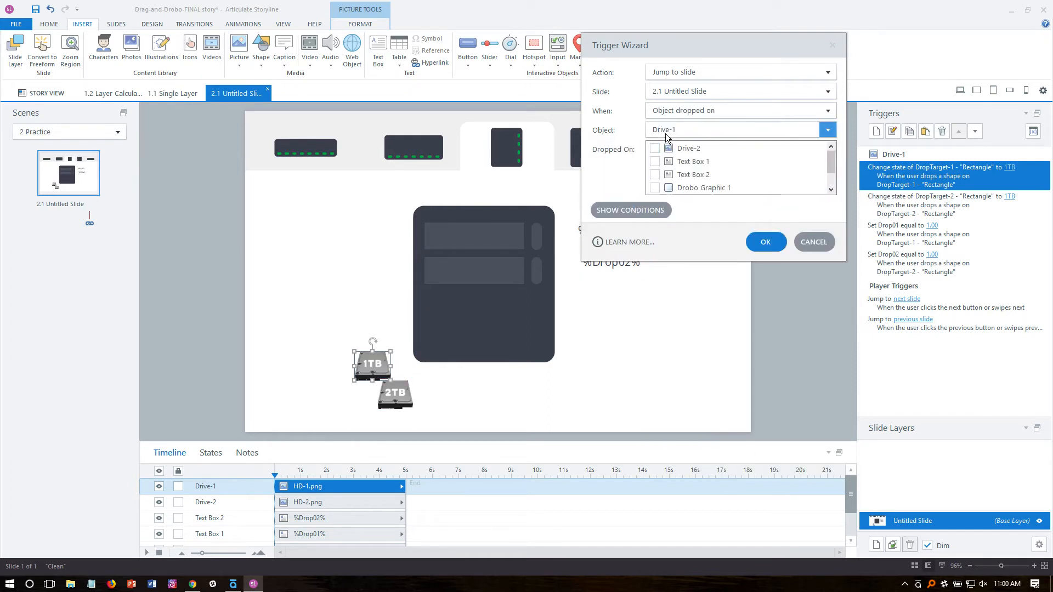
{"action": "left_click_drag", "start_coordinate": [831, 161], "coordinate": [833, 178]}
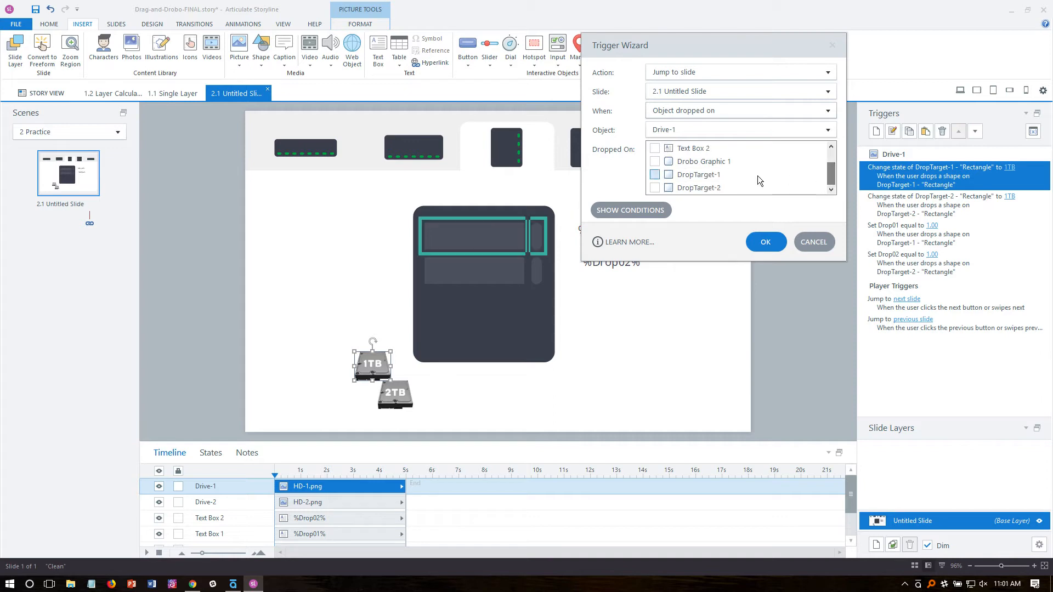
{"action": "left_click", "coordinate": [725, 178]}
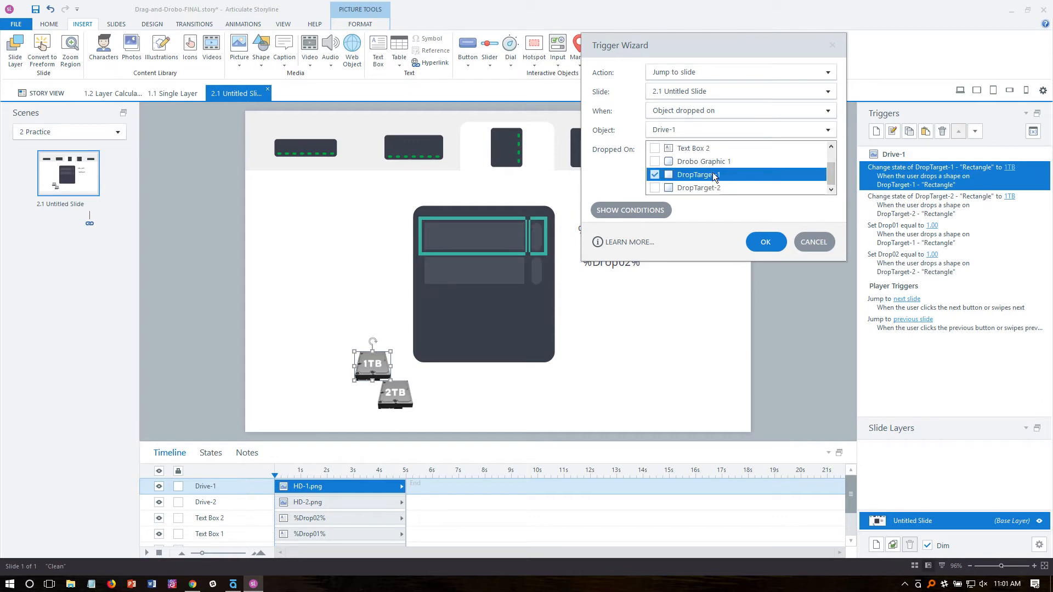
{"action": "left_click", "coordinate": [770, 243]}
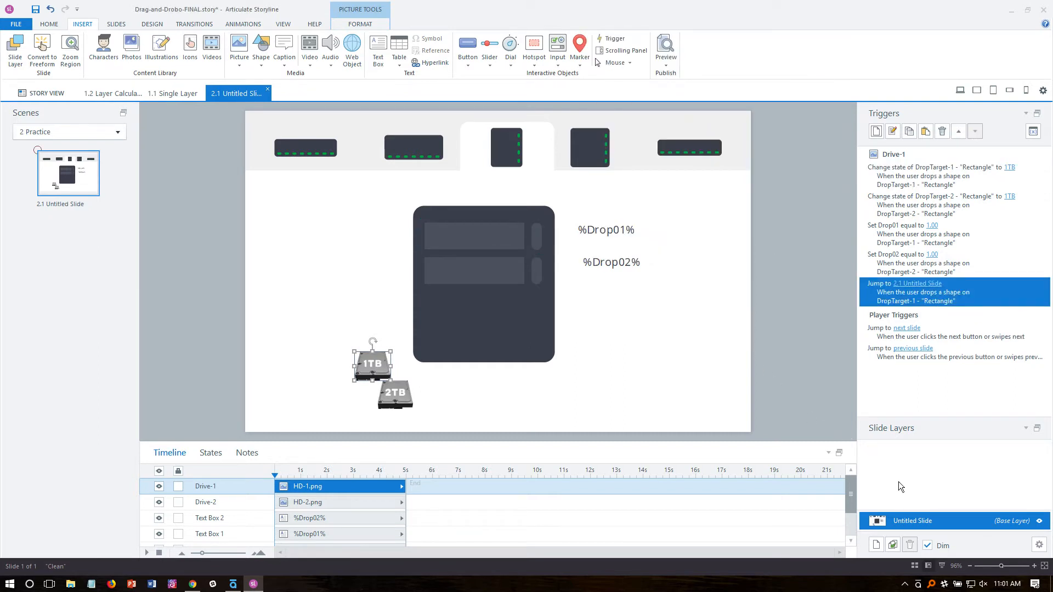
Set slide 2.1 Untitled Slide to reset to its initial state when revisited, and apply the slide properties.
{"action": "left_click", "coordinate": [1039, 544]}
{"action": "left_click_drag", "start_coordinate": [531, 175], "coordinate": [703, 108]}
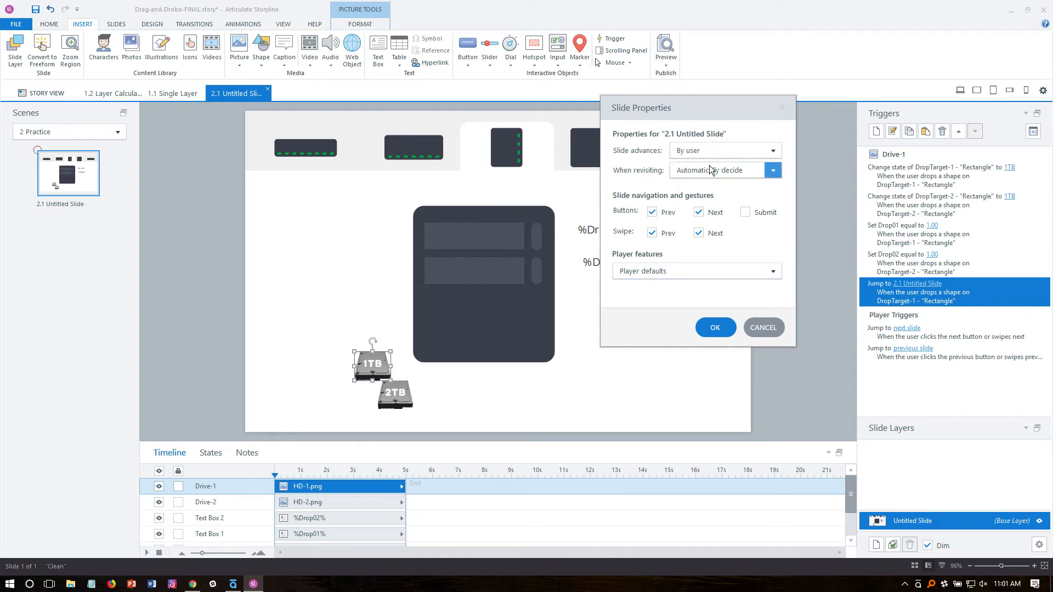
{"action": "left_click", "coordinate": [772, 170]}
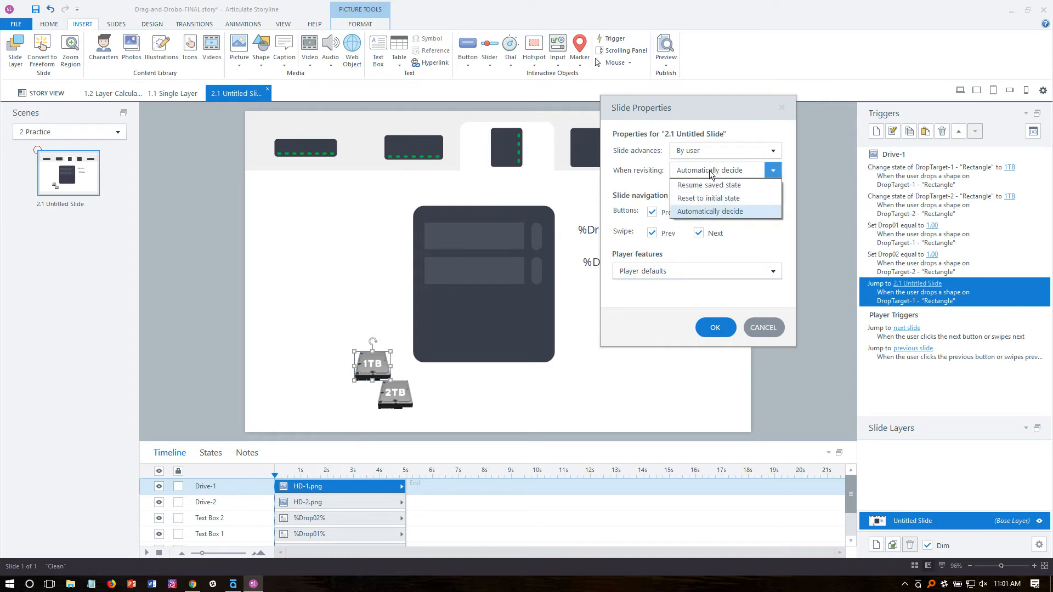
{"action": "left_click", "coordinate": [745, 199]}
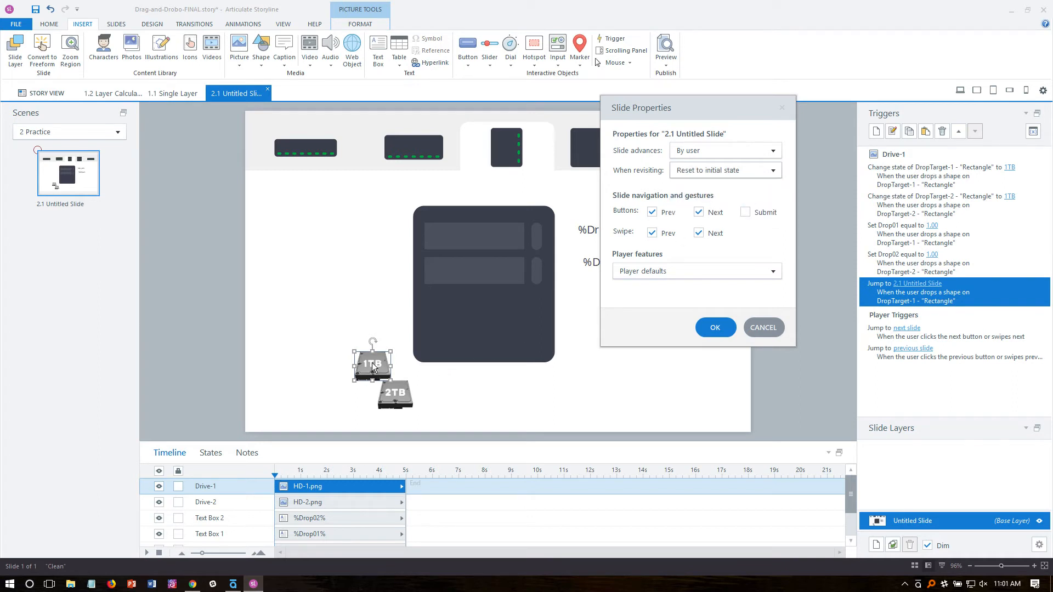
{"action": "left_click", "coordinate": [685, 173]}
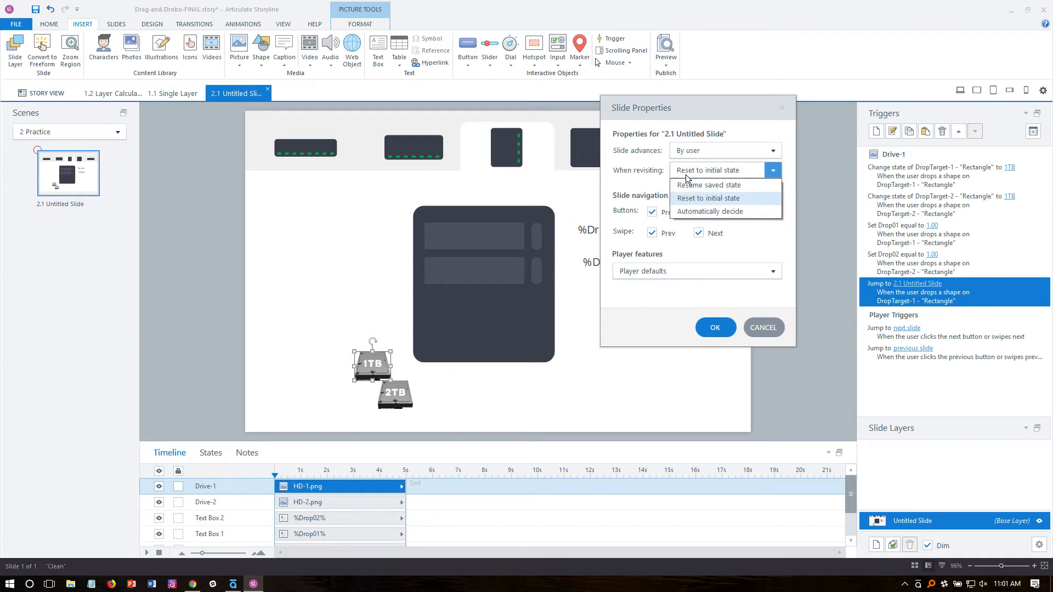
{"action": "left_click", "coordinate": [697, 200]}
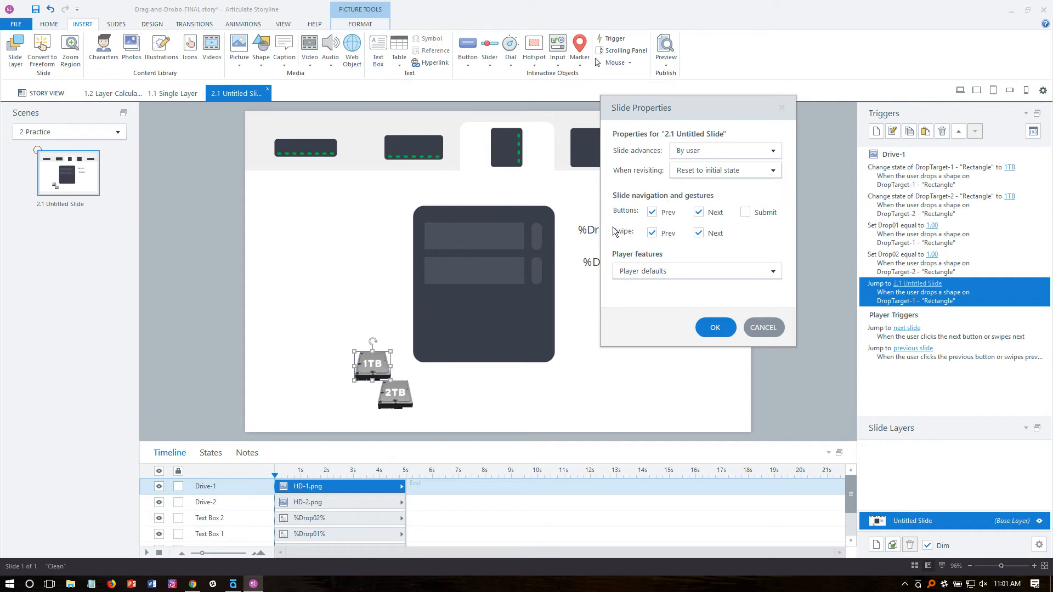
{"action": "left_click", "coordinate": [719, 327]}
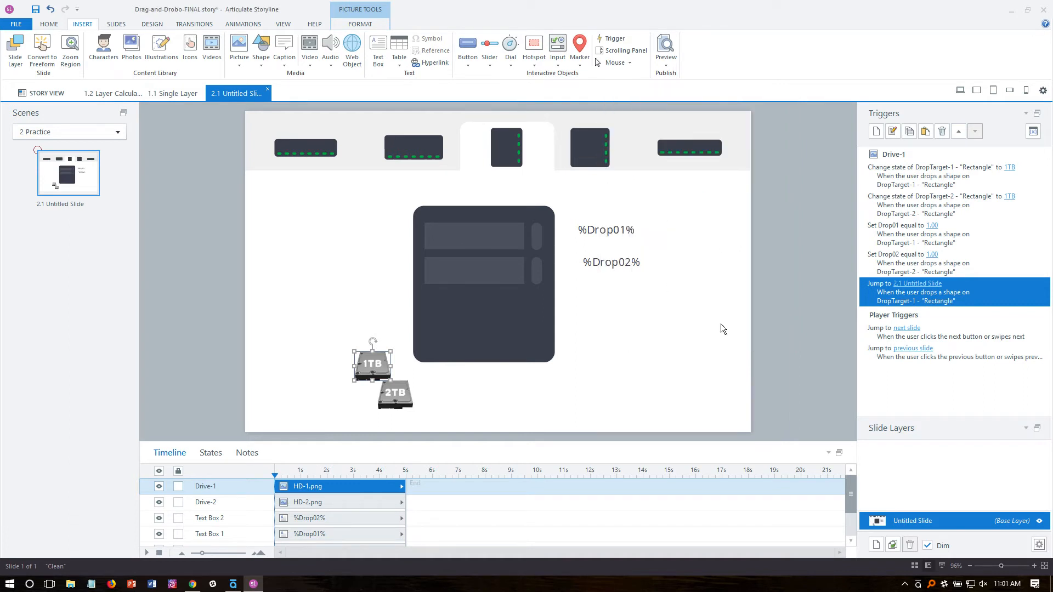
Preview this slide, test dropping the 1TB drive on the upper bay, and return to editing the slide.
{"action": "left_click", "coordinate": [665, 64]}
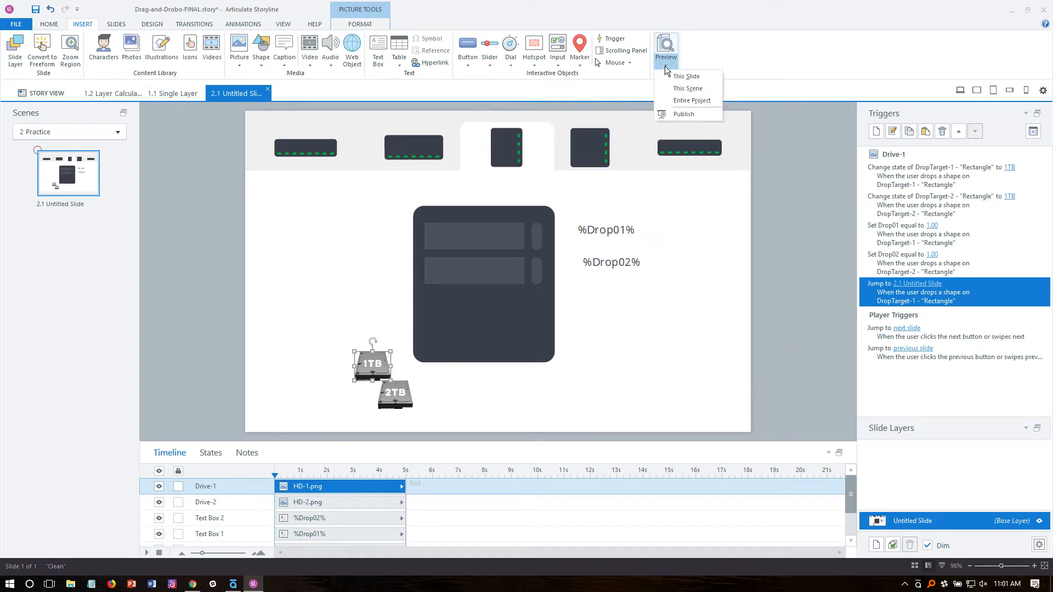
{"action": "left_click", "coordinate": [697, 76]}
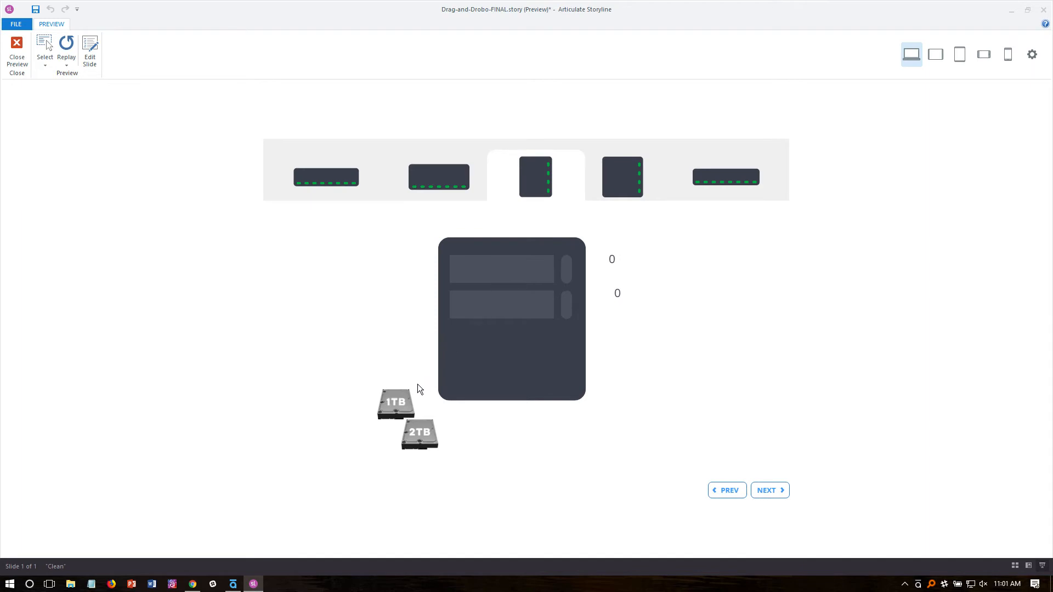
{"action": "left_click_drag", "start_coordinate": [405, 399], "coordinate": [477, 268]}
{"action": "left_click", "coordinate": [66, 65]}
{"action": "left_click", "coordinate": [90, 78]}
{"action": "left_click", "coordinate": [89, 50]}
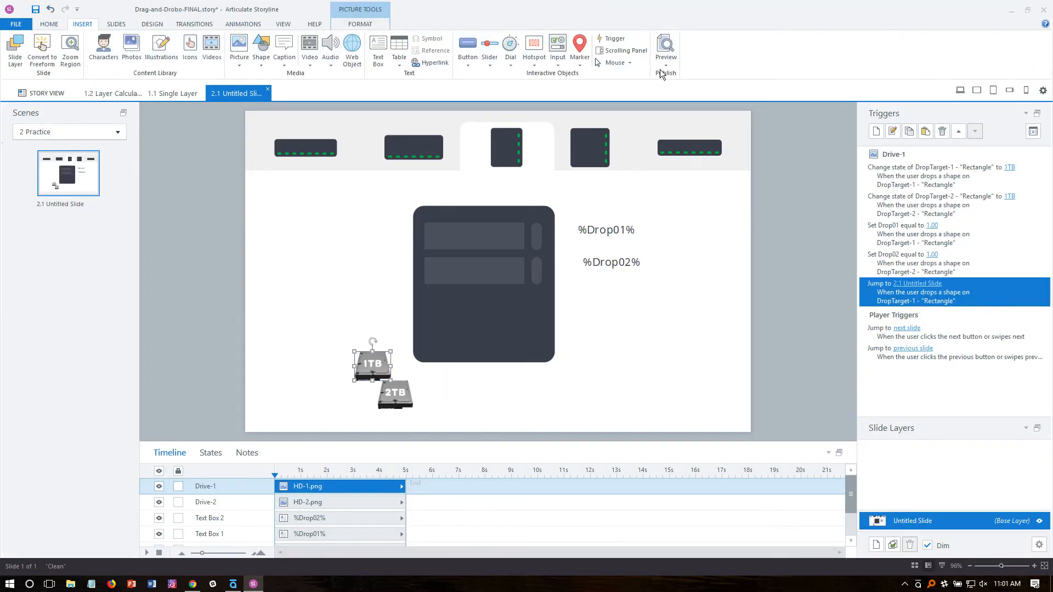
Preview the whole scene, drop the 1TB drive on the upper bay to check the slide reload, and close the preview.
{"action": "left_click", "coordinate": [665, 65]}
{"action": "left_click", "coordinate": [680, 87]}
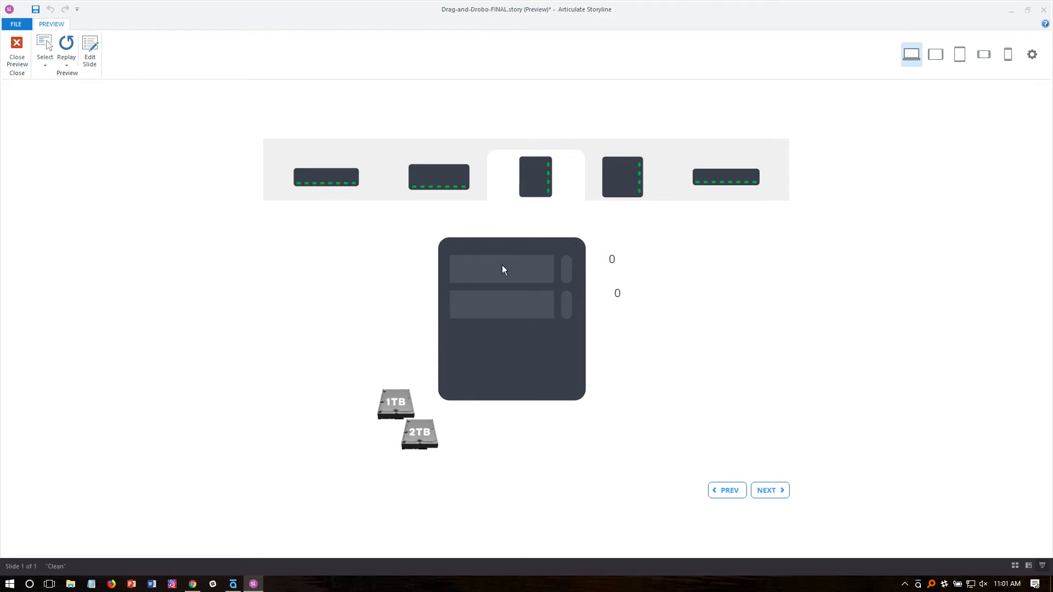
{"action": "left_click_drag", "start_coordinate": [402, 395], "coordinate": [513, 267]}
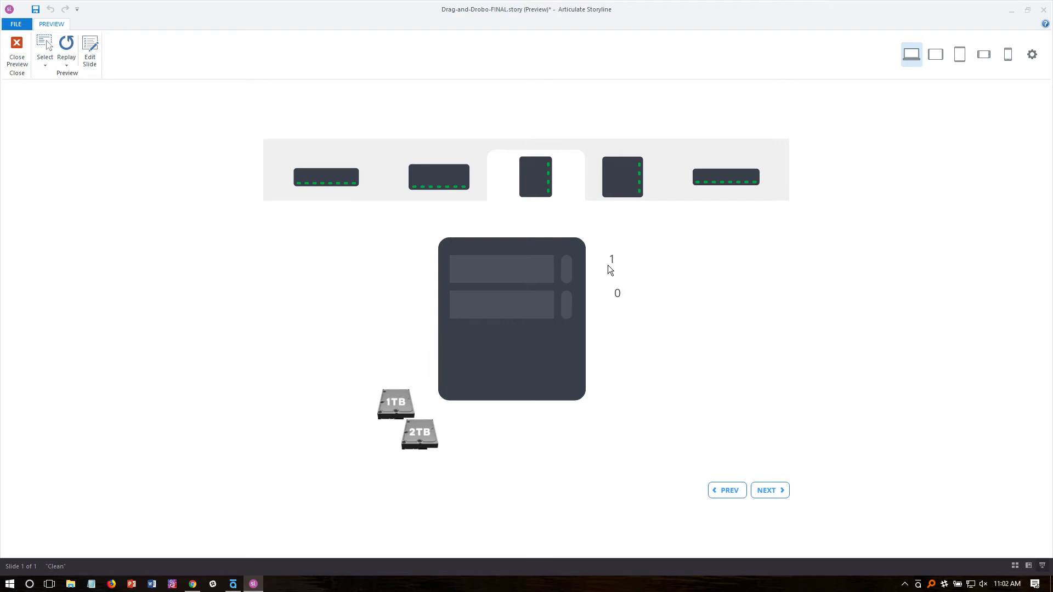
{"action": "left_click", "coordinate": [27, 48]}
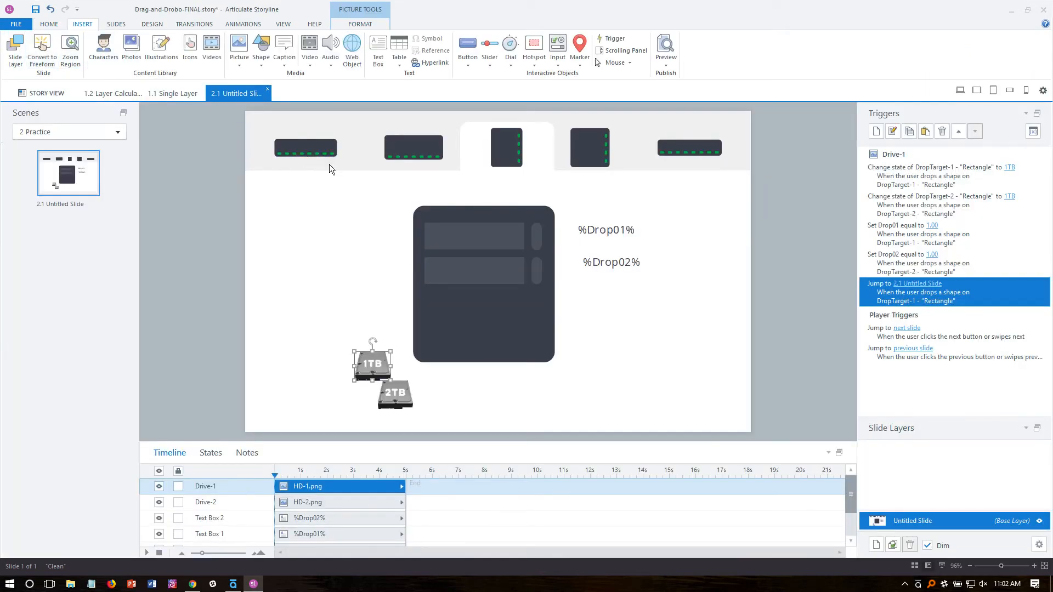
Start a new trigger for the upper bay rectangle that changes the state of DropTarget-1 to 1TB.
{"action": "left_click", "coordinate": [590, 242]}
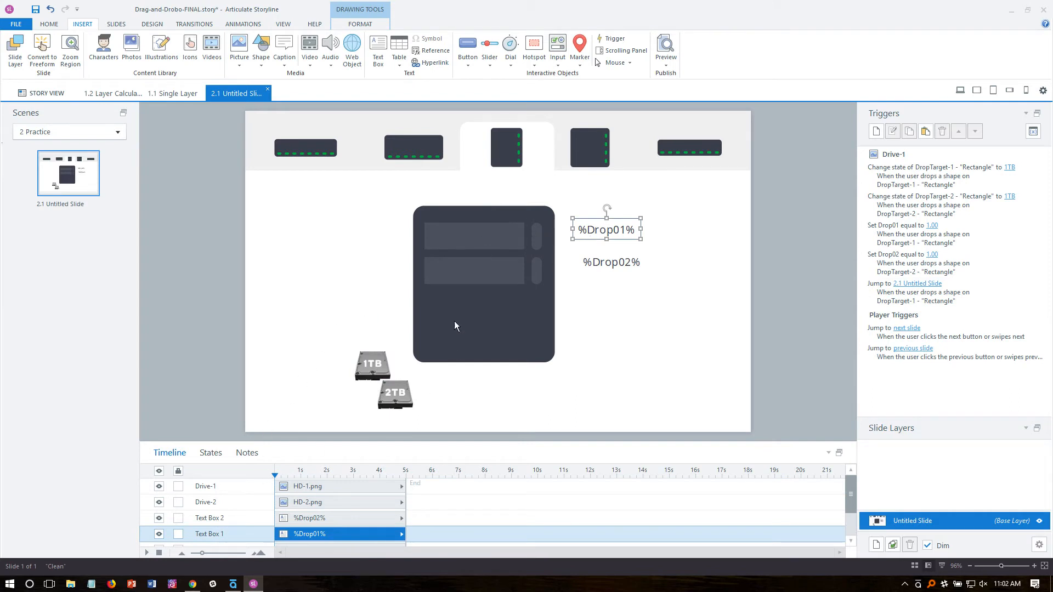
{"action": "left_click", "coordinate": [461, 244]}
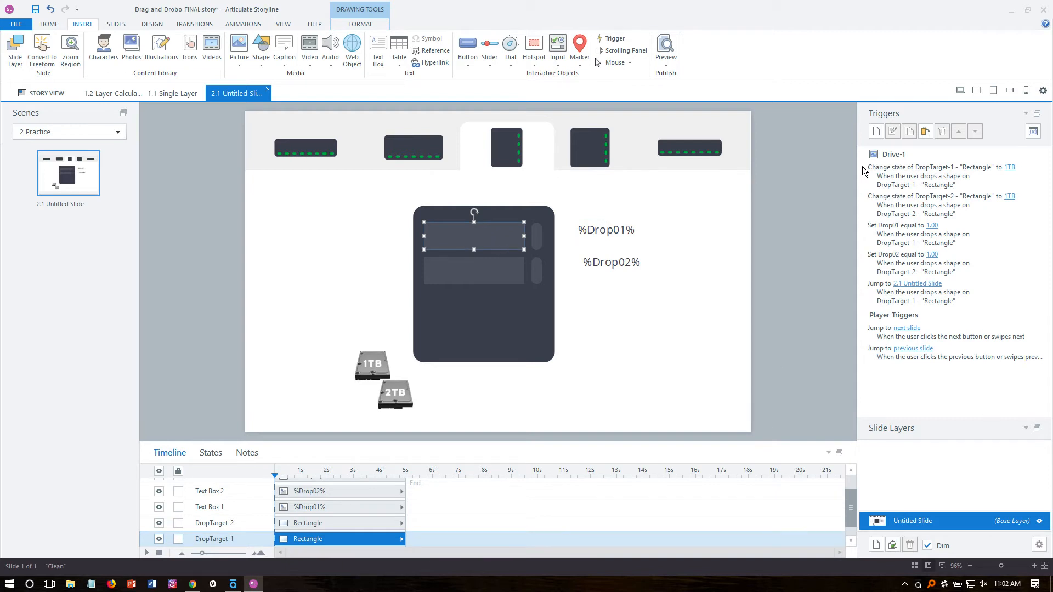
{"action": "left_click", "coordinate": [874, 132]}
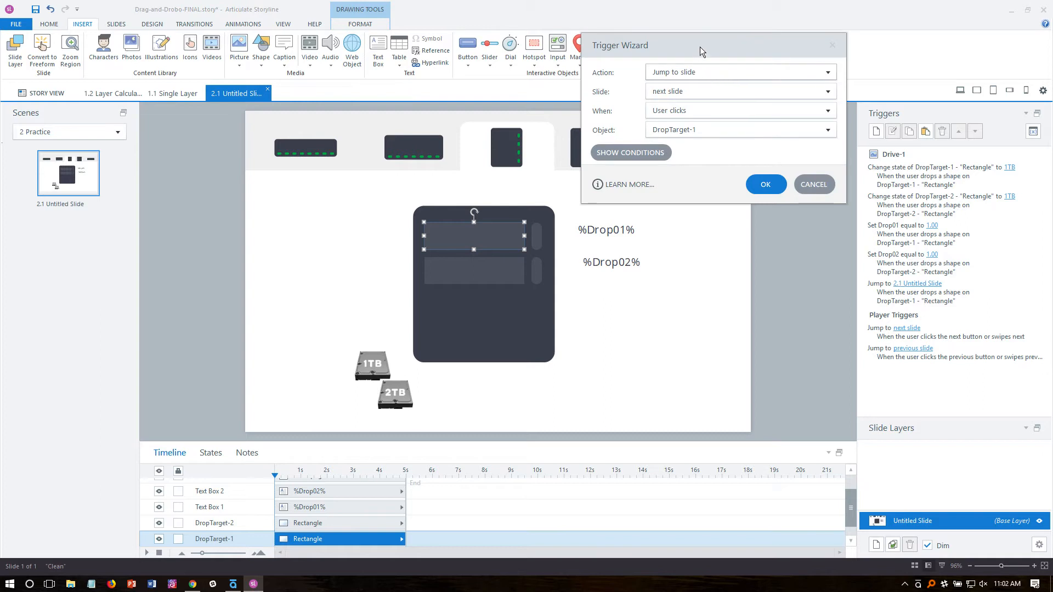
{"action": "left_click_drag", "start_coordinate": [699, 47], "coordinate": [755, 32]}
{"action": "left_click", "coordinate": [740, 47]}
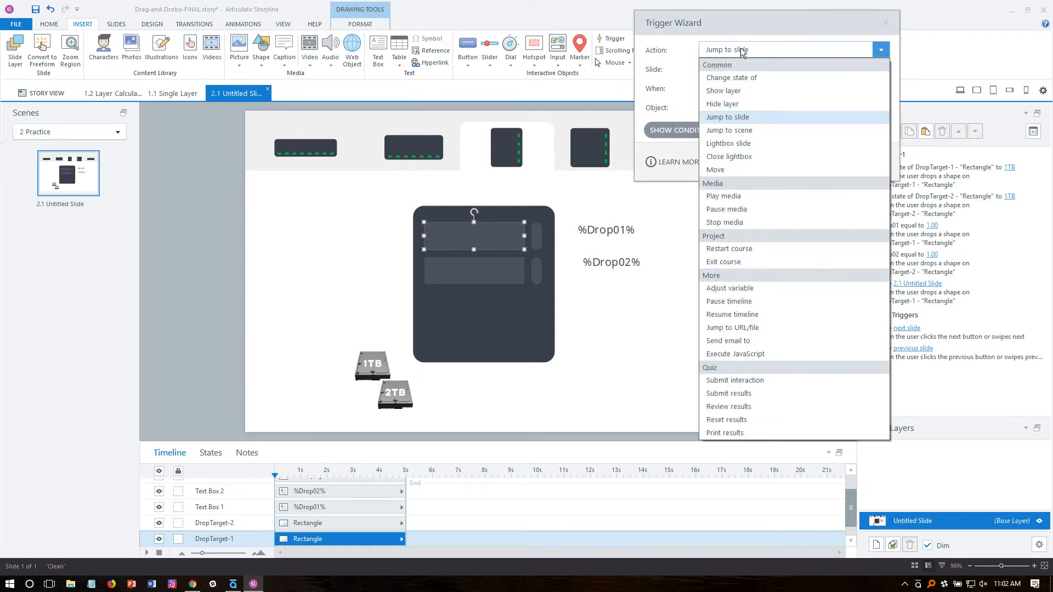
{"action": "left_click", "coordinate": [747, 77]}
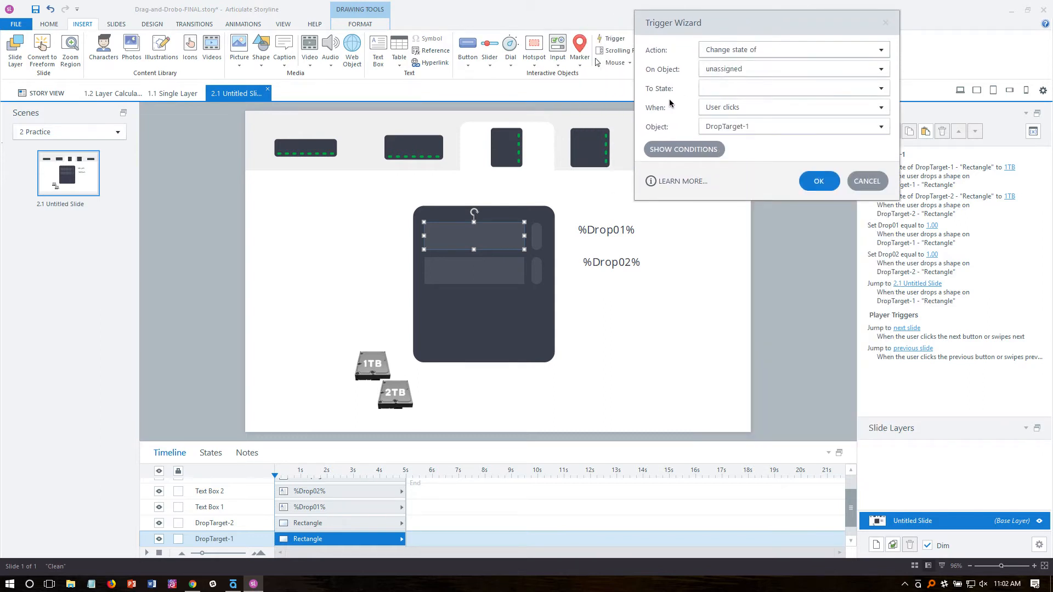
{"action": "left_click", "coordinate": [719, 67]}
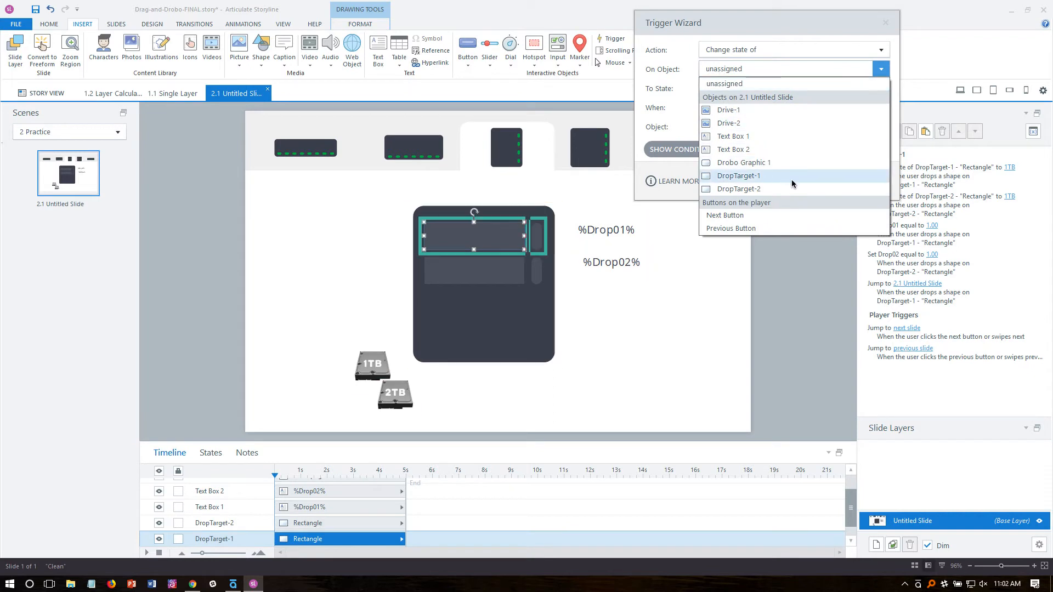
{"action": "left_click", "coordinate": [791, 180]}
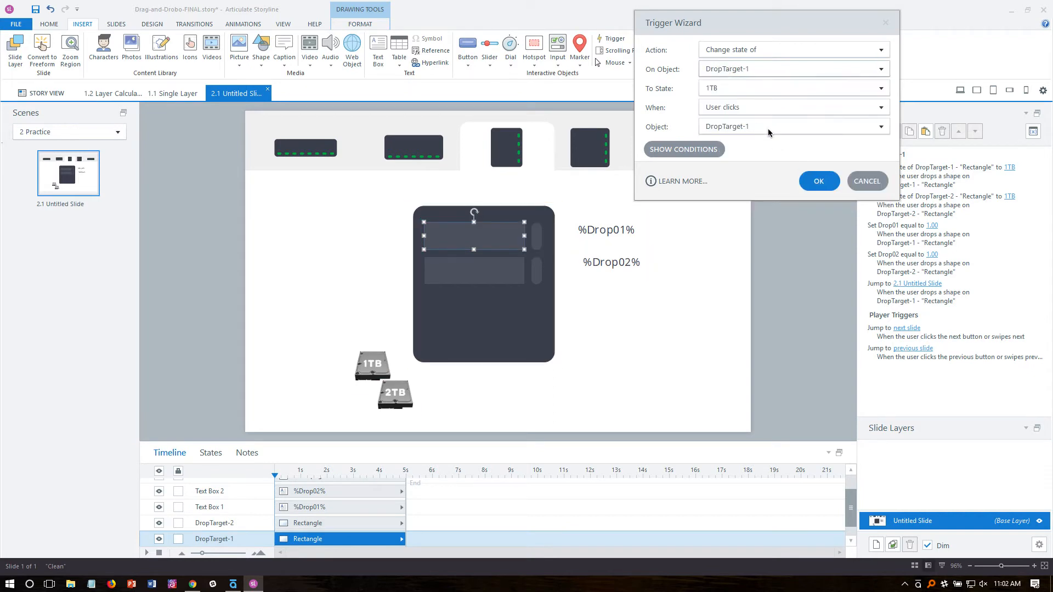
Make the state-change trigger run when the timeline starts on 2.1 Untitled Slide.
{"action": "left_click", "coordinate": [713, 109]}
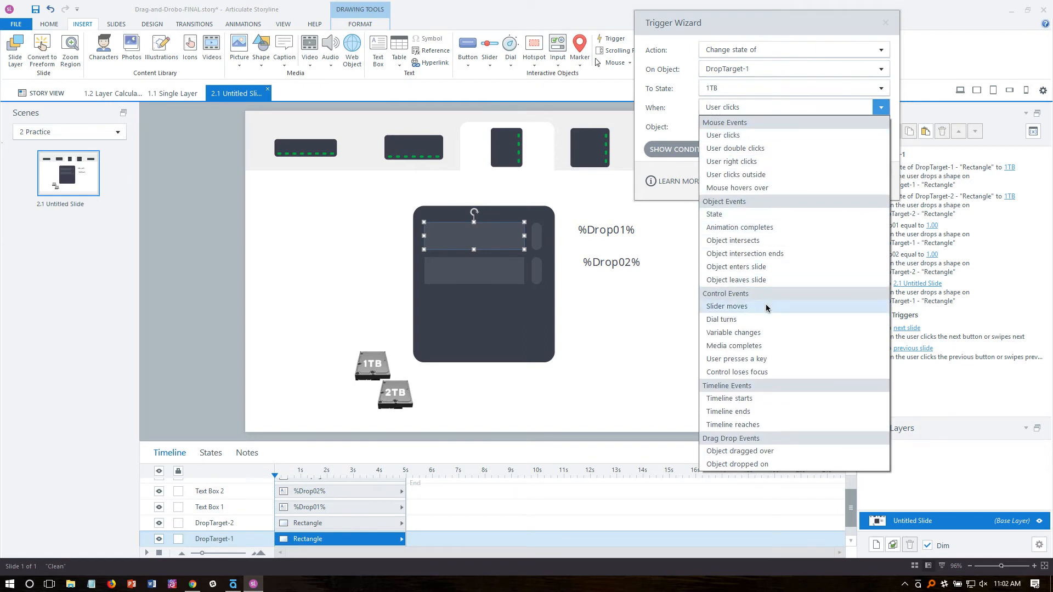
{"action": "left_click", "coordinate": [779, 398]}
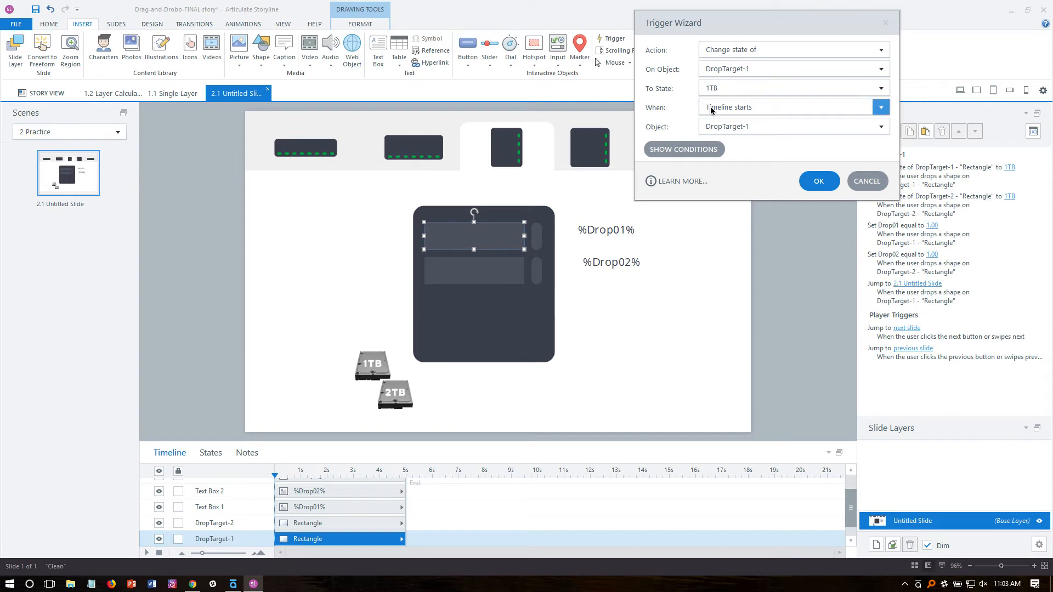
{"action": "left_click", "coordinate": [732, 129]}
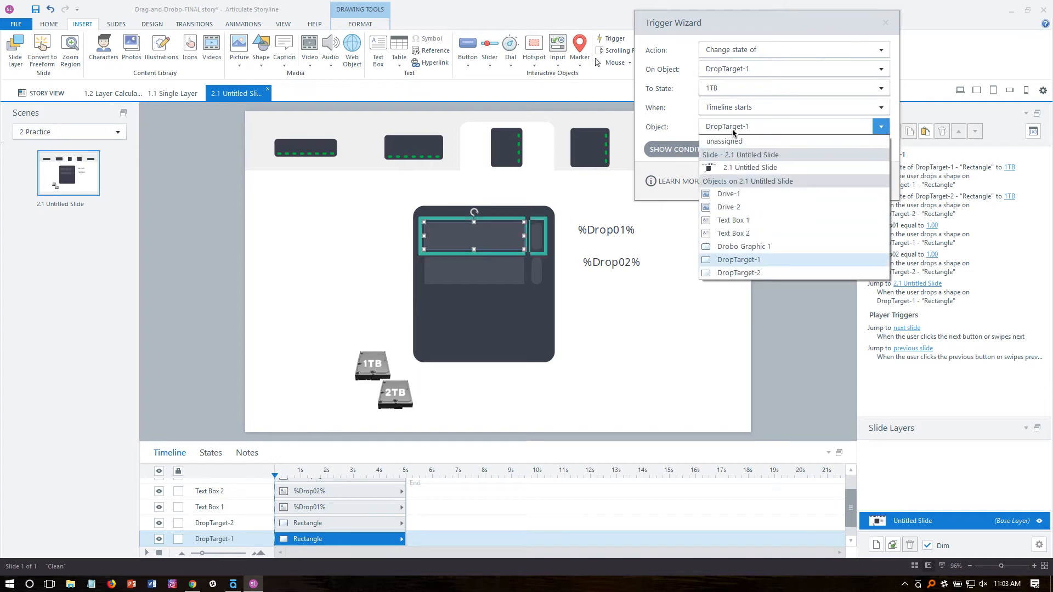
{"action": "left_click", "coordinate": [764, 169]}
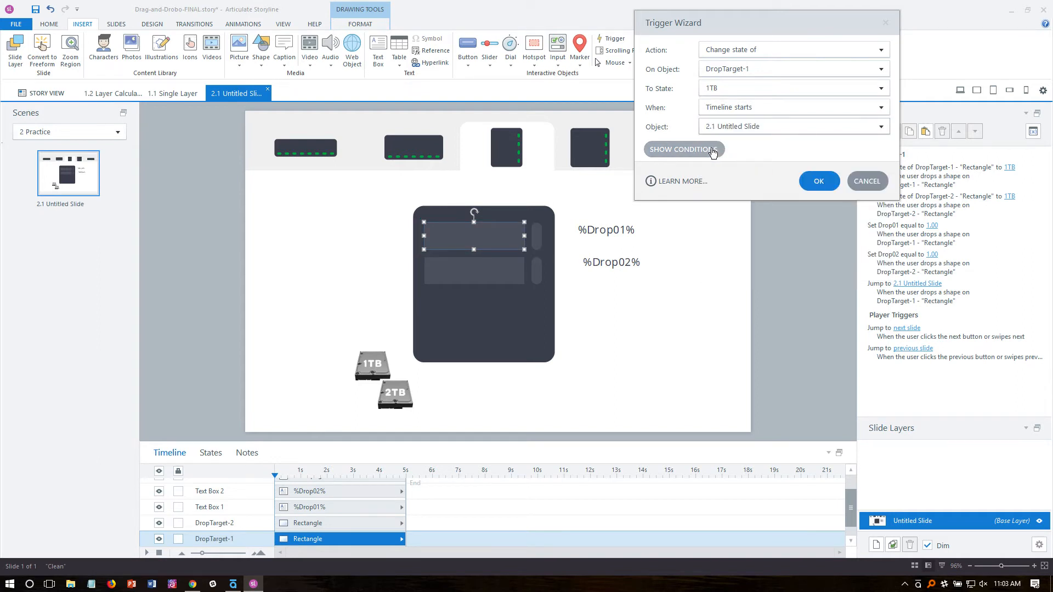
Add the condition that Drop01 is equal to the value 1 to the state-change trigger, and save the trigger.
{"action": "left_click", "coordinate": [712, 150]}
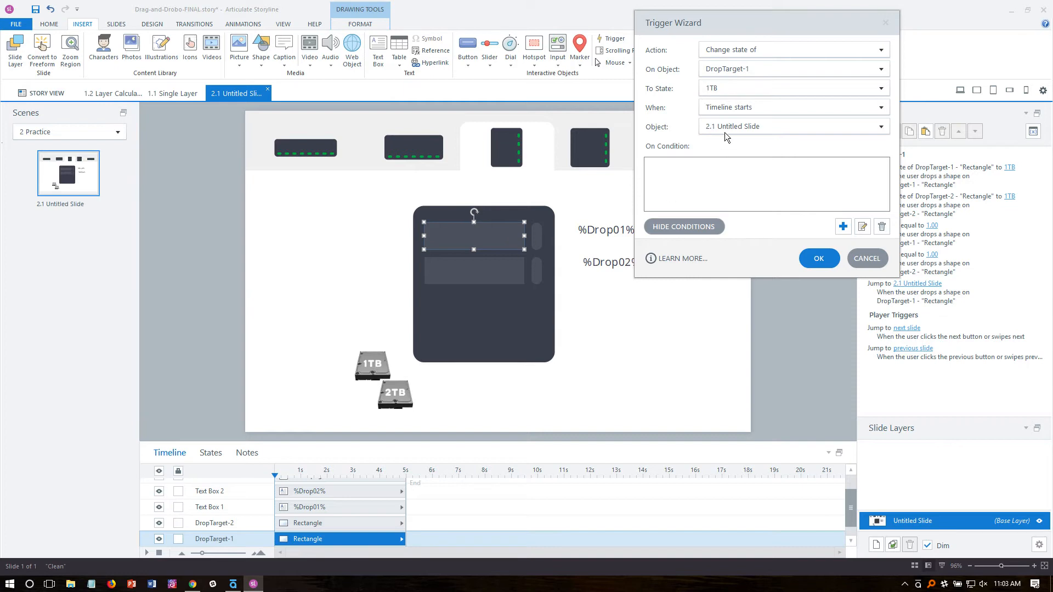
{"action": "left_click", "coordinate": [842, 227]}
{"action": "left_click_drag", "start_coordinate": [749, 89], "coordinate": [787, 146]}
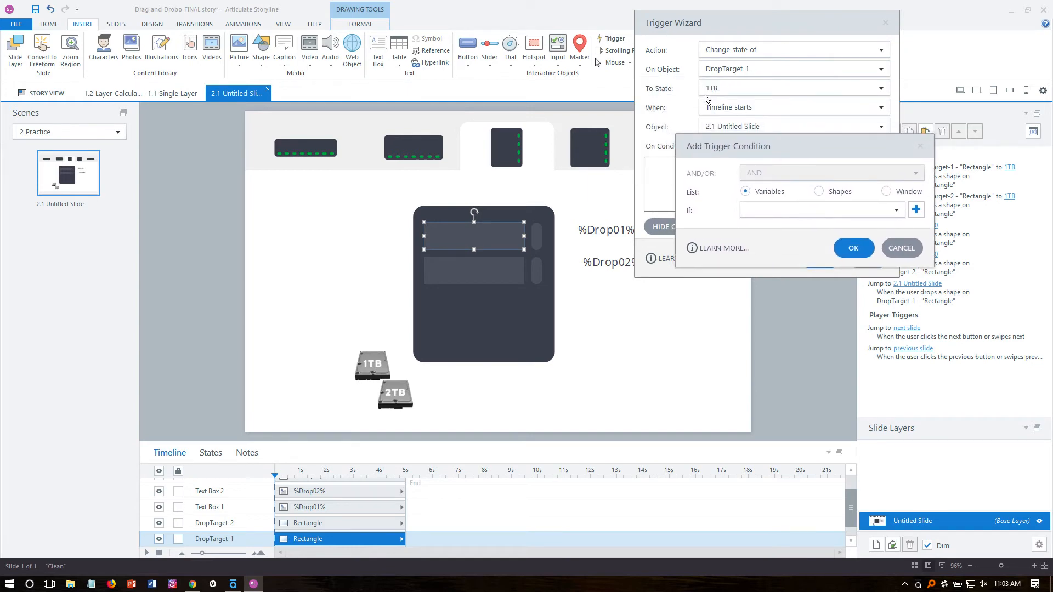
{"action": "left_click", "coordinate": [774, 207]}
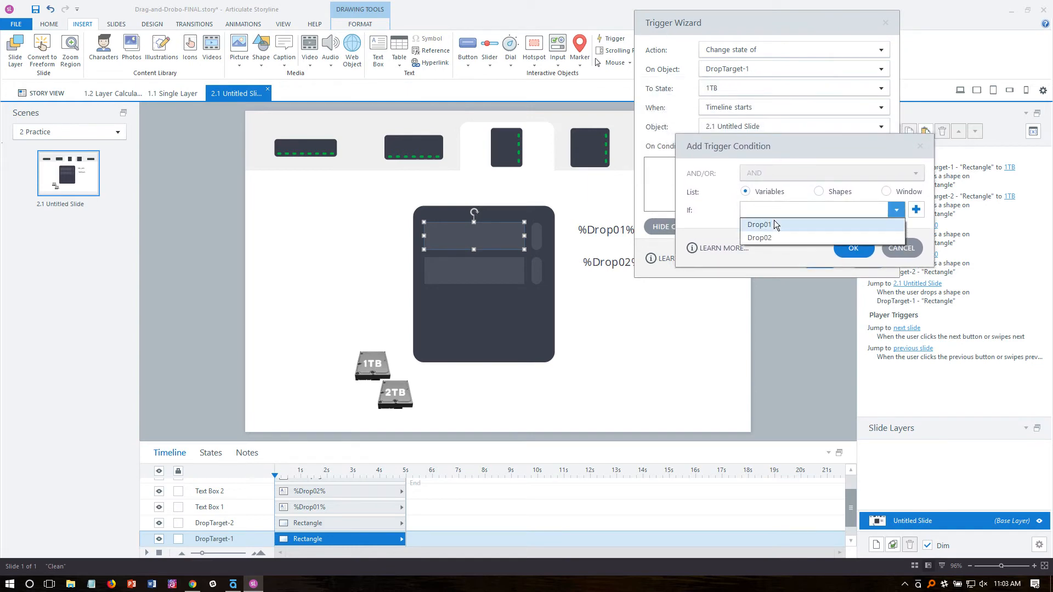
{"action": "left_click", "coordinate": [774, 220]}
{"action": "left_click", "coordinate": [772, 231]}
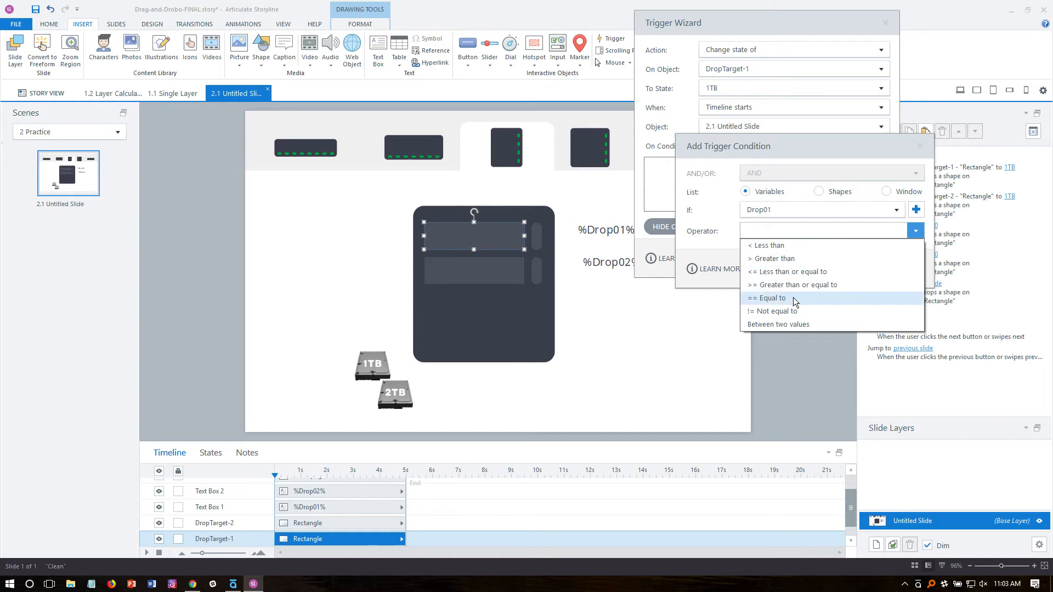
{"action": "left_click", "coordinate": [793, 298]}
{"action": "left_click", "coordinate": [775, 269]}
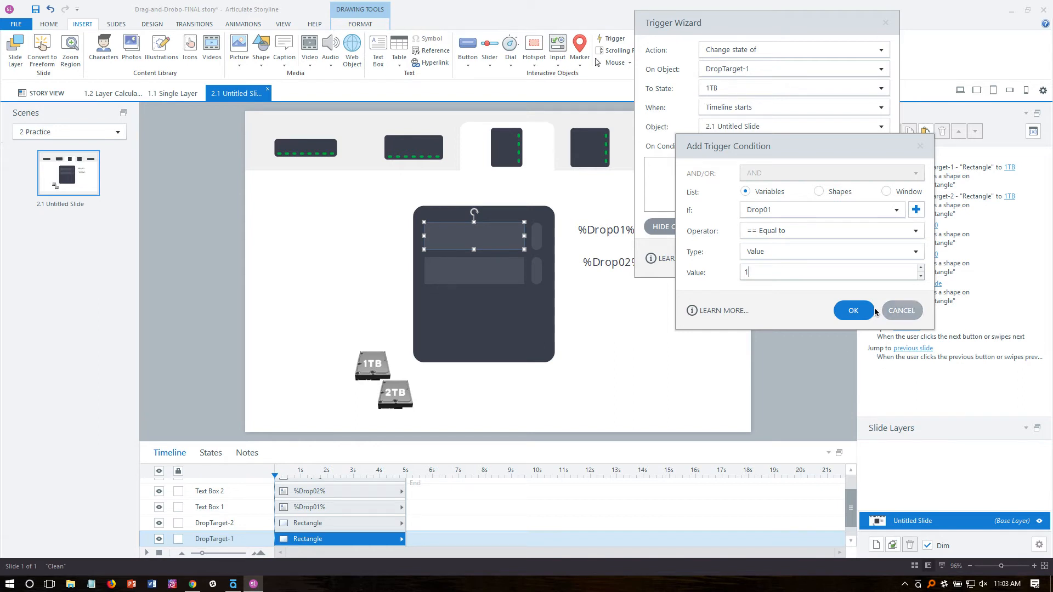
{"action": "left_click", "coordinate": [853, 308]}
{"action": "left_click", "coordinate": [819, 258]}
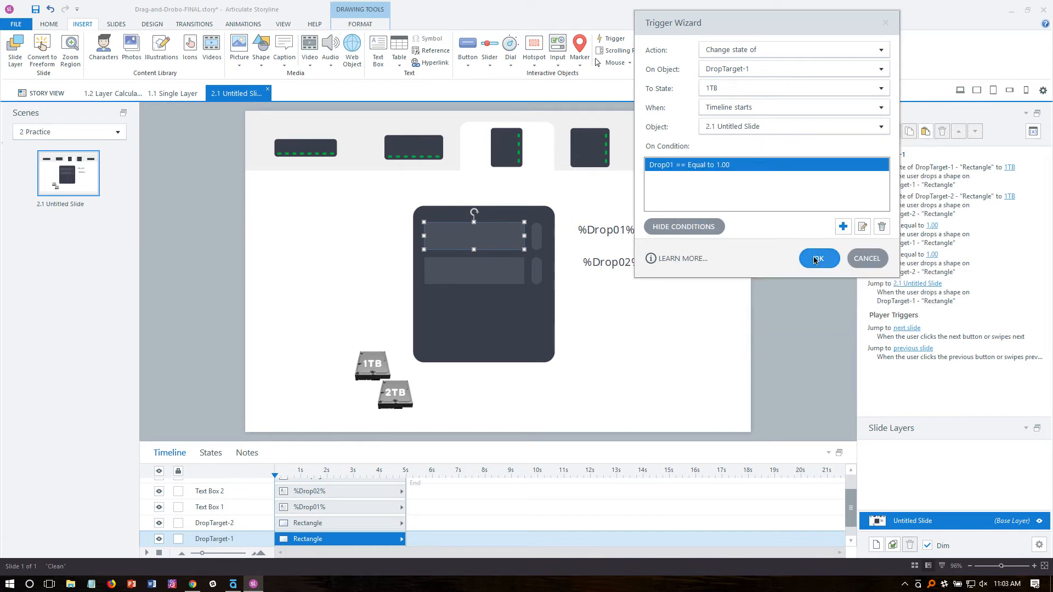
Preview this slide to test the new timeline-start trigger.
{"action": "left_click", "coordinate": [665, 66]}
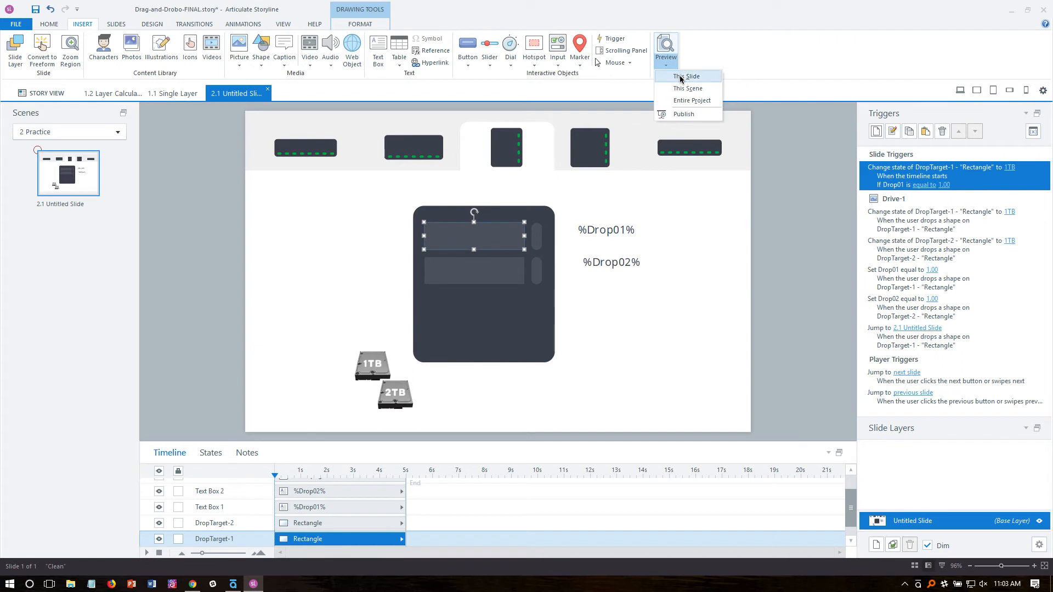
{"action": "left_click", "coordinate": [680, 76]}
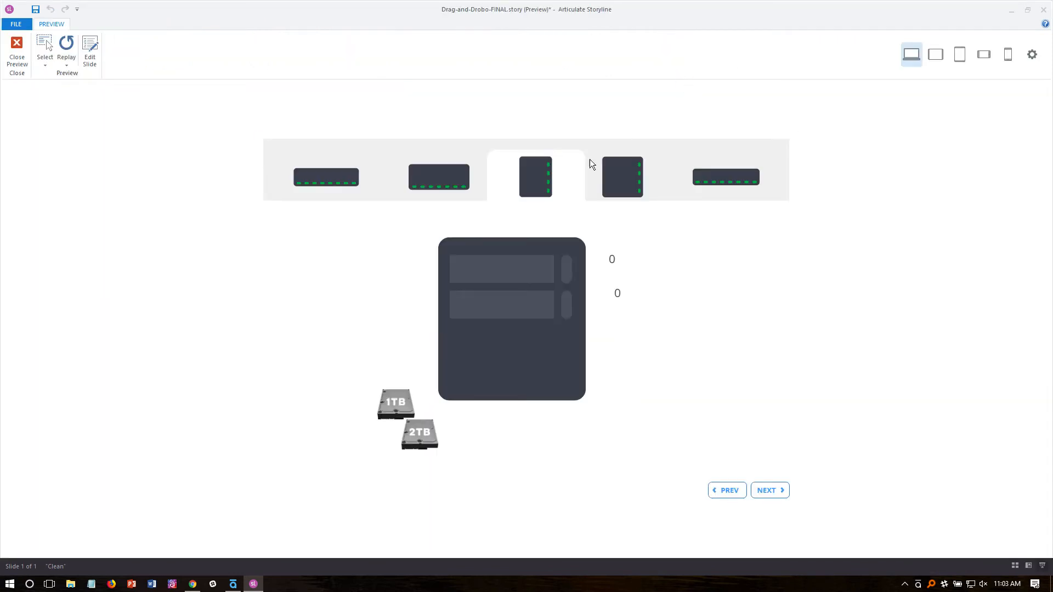
Test the previewed slide by dropping the 1TB drive onto the upper slot and again onto the lower slot.
{"action": "left_click_drag", "start_coordinate": [398, 411], "coordinate": [514, 276]}
{"action": "left_click_drag", "start_coordinate": [411, 415], "coordinate": [517, 316]}
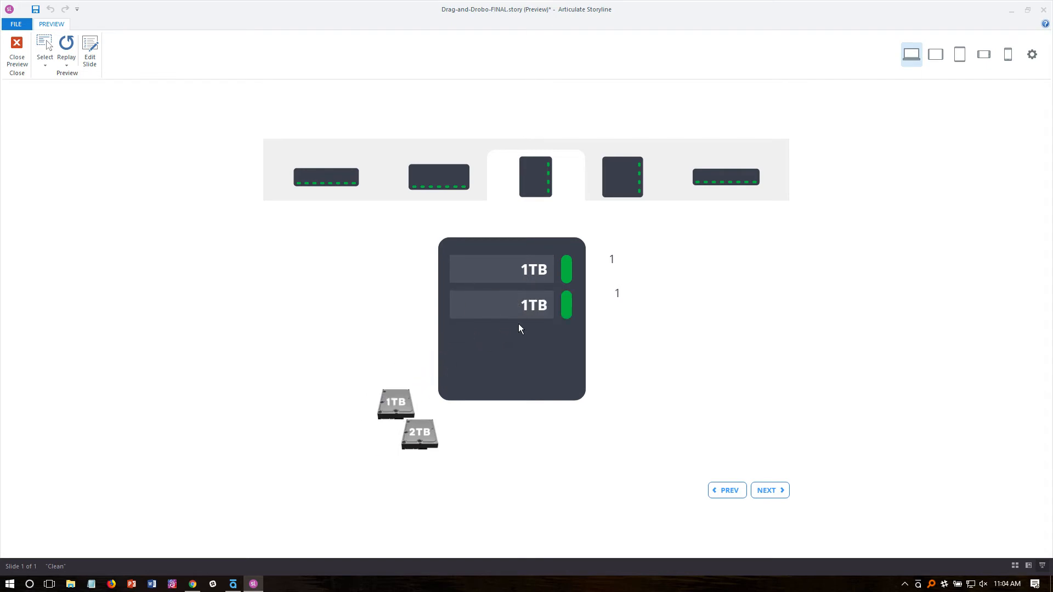
Close the preview and move the 1TB drive image down beside the 2TB drive, level with it.
{"action": "left_click", "coordinate": [17, 50]}
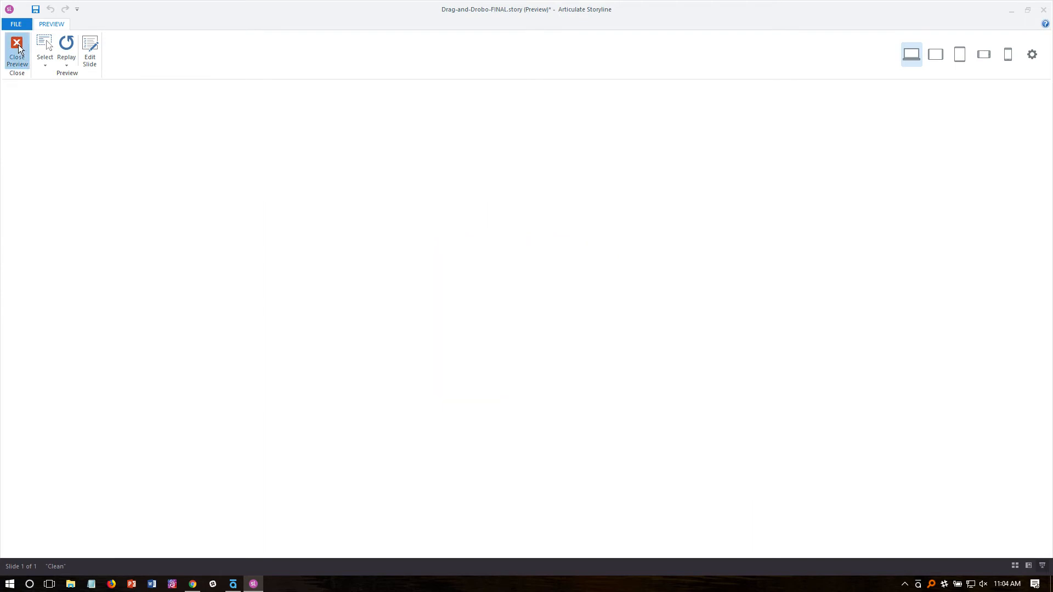
{"action": "left_click_drag", "start_coordinate": [379, 376], "coordinate": [330, 398]}
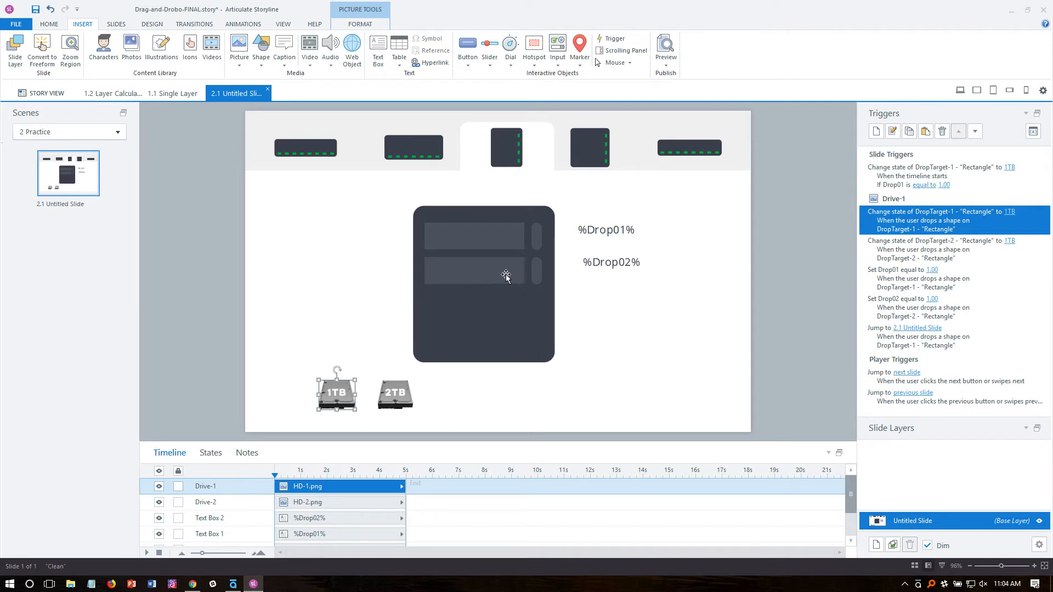
Copy the slide trigger that changes DropTarget-1 to the 1TB state when the timeline starts.
{"action": "left_click", "coordinate": [956, 169]}
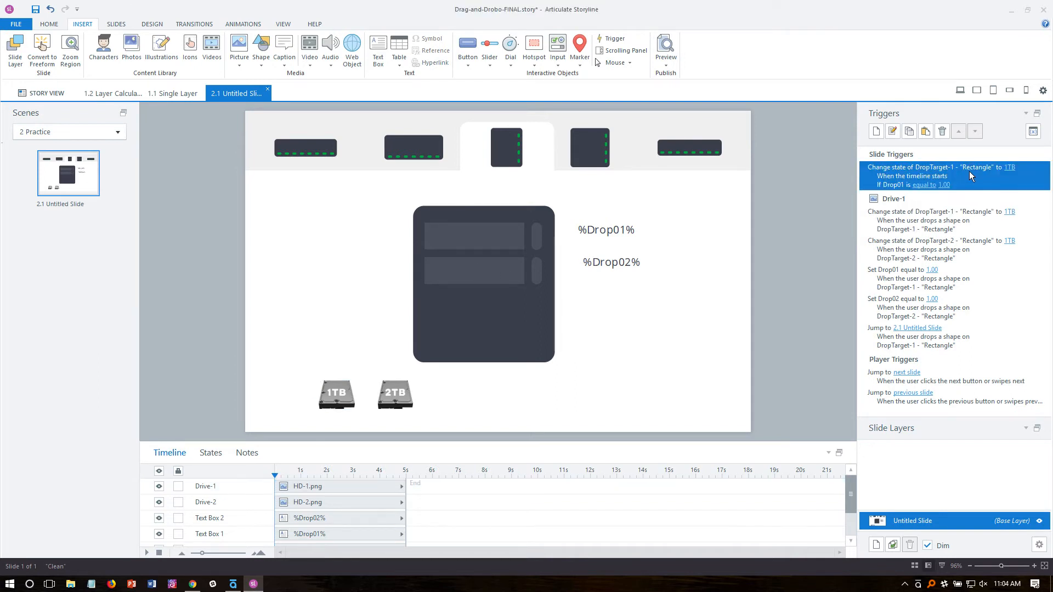
{"action": "right_click", "coordinate": [969, 172]}
{"action": "left_click", "coordinate": [984, 169]}
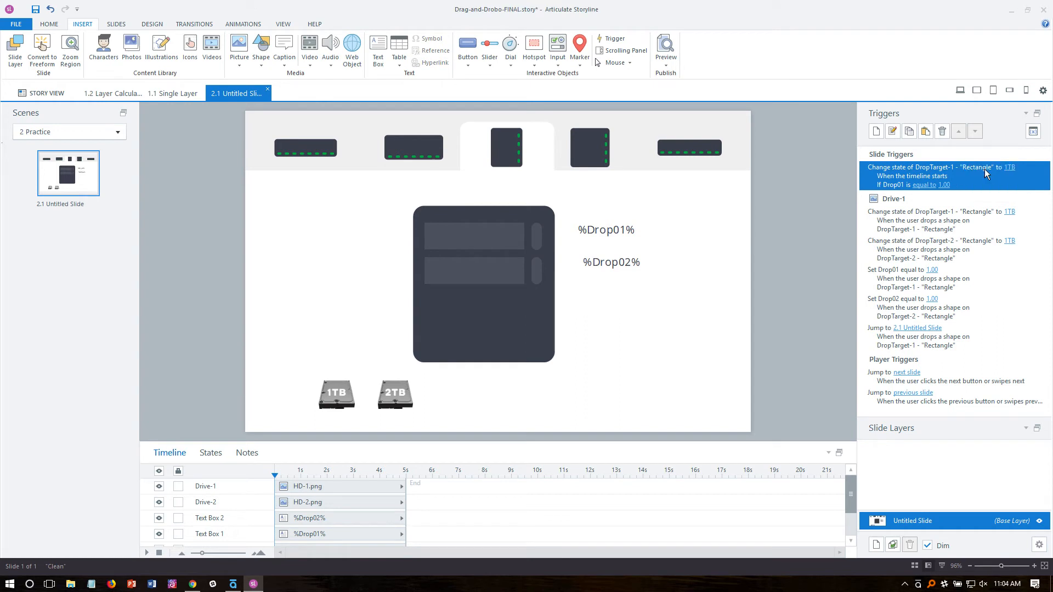
{"action": "left_click", "coordinate": [925, 132]}
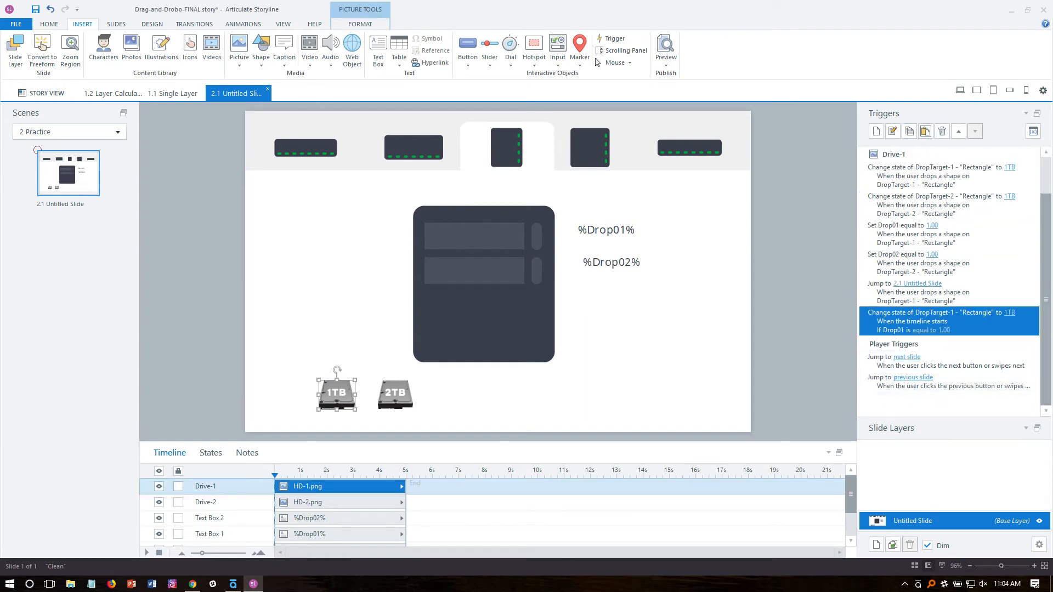
{"action": "scroll", "coordinate": [1046, 234], "scroll_direction": "up", "scroll_amount": 2}
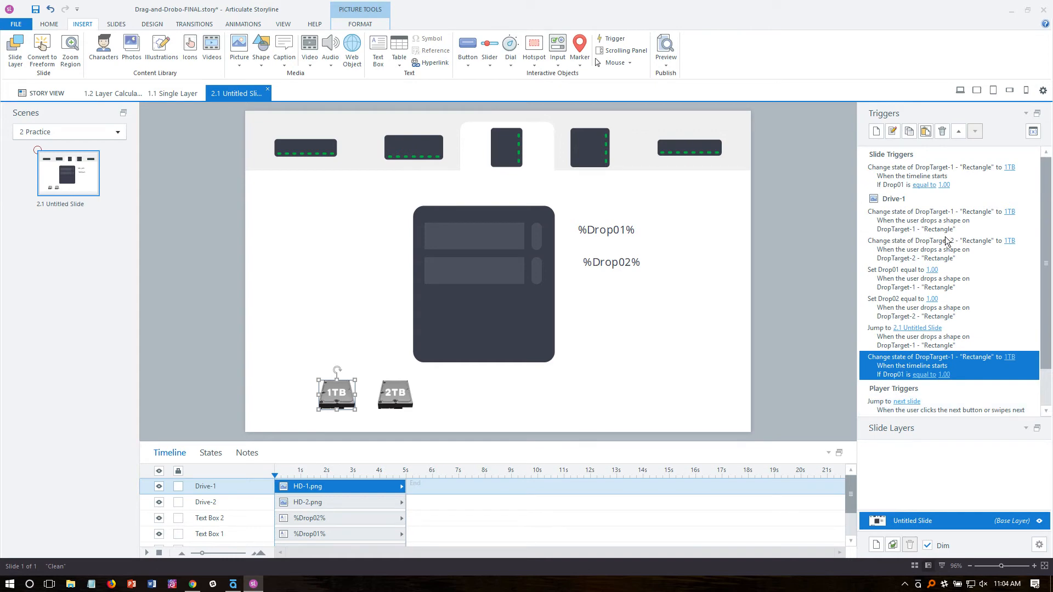
{"action": "left_click", "coordinate": [942, 131]}
Paste the copied timeline-start trigger among the slide triggers and change the copy's target object to DropTarget-2.
{"action": "left_click", "coordinate": [899, 176]}
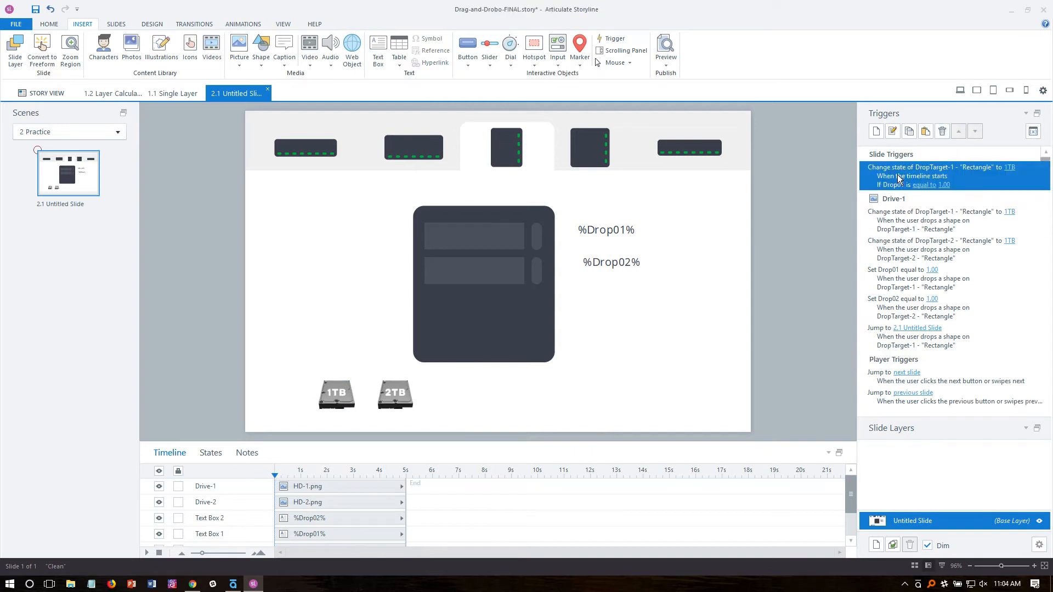
{"action": "key", "text": "ctrl+v"}
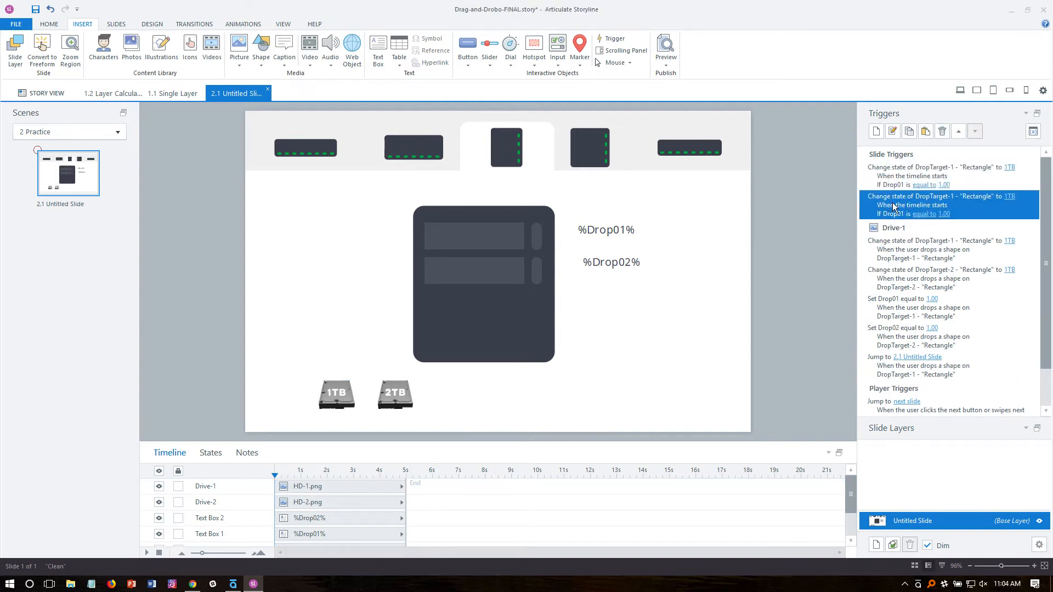
{"action": "double_click", "coordinate": [957, 200]}
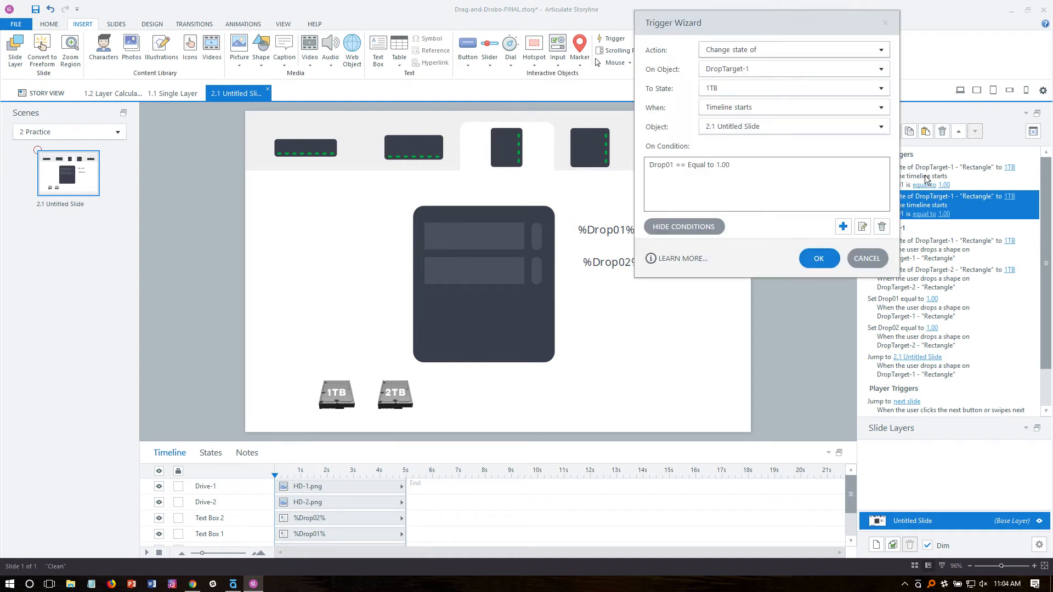
{"action": "left_click", "coordinate": [748, 70]}
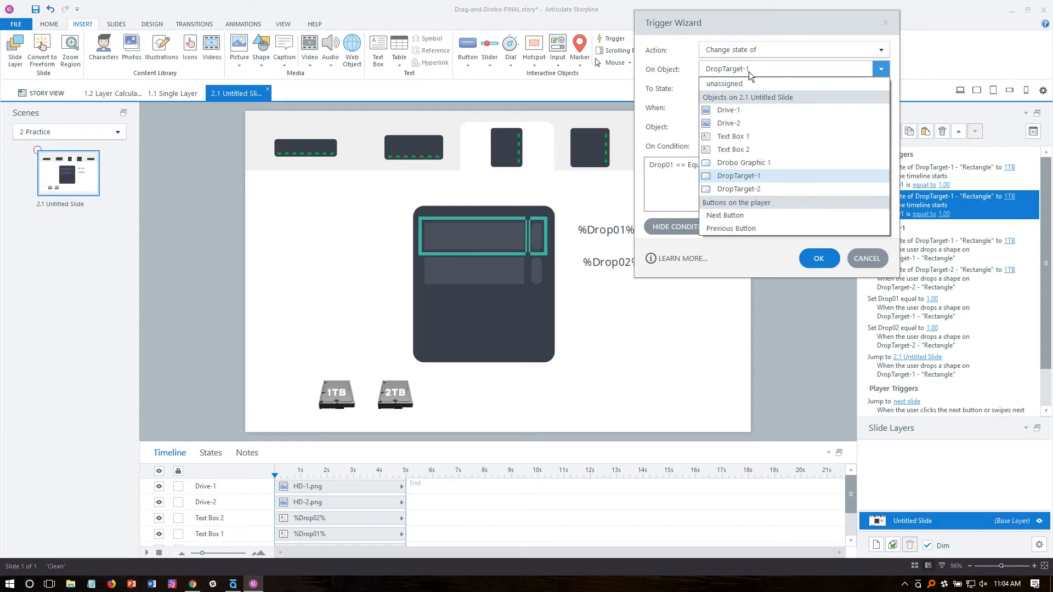
{"action": "left_click", "coordinate": [761, 189]}
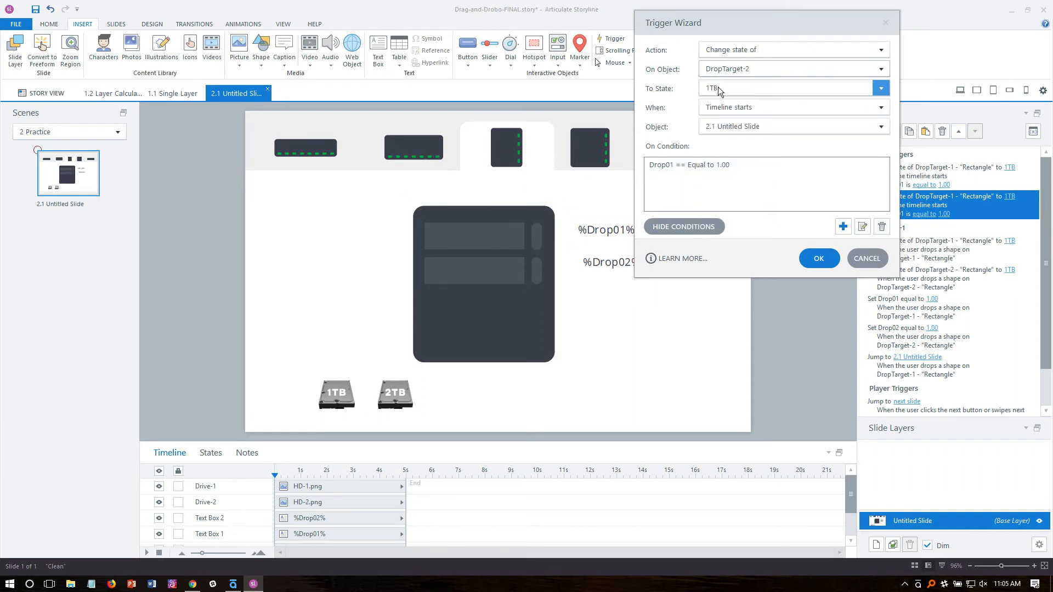
Set the pasted trigger's condition to use the variable Drop02 and save the trigger.
{"action": "double_click", "coordinate": [668, 166]}
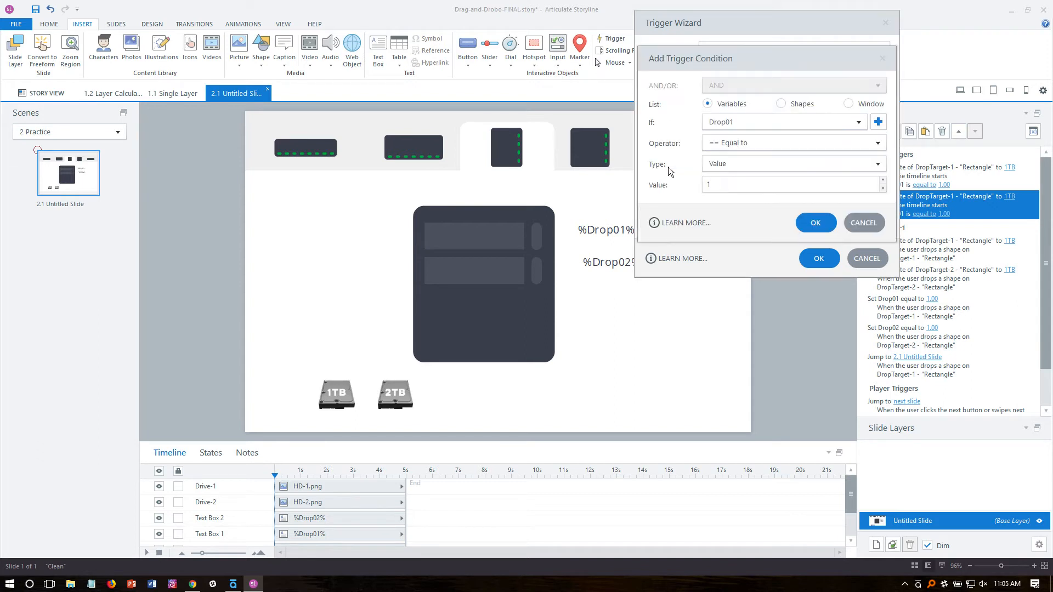
{"action": "left_click", "coordinate": [754, 121]}
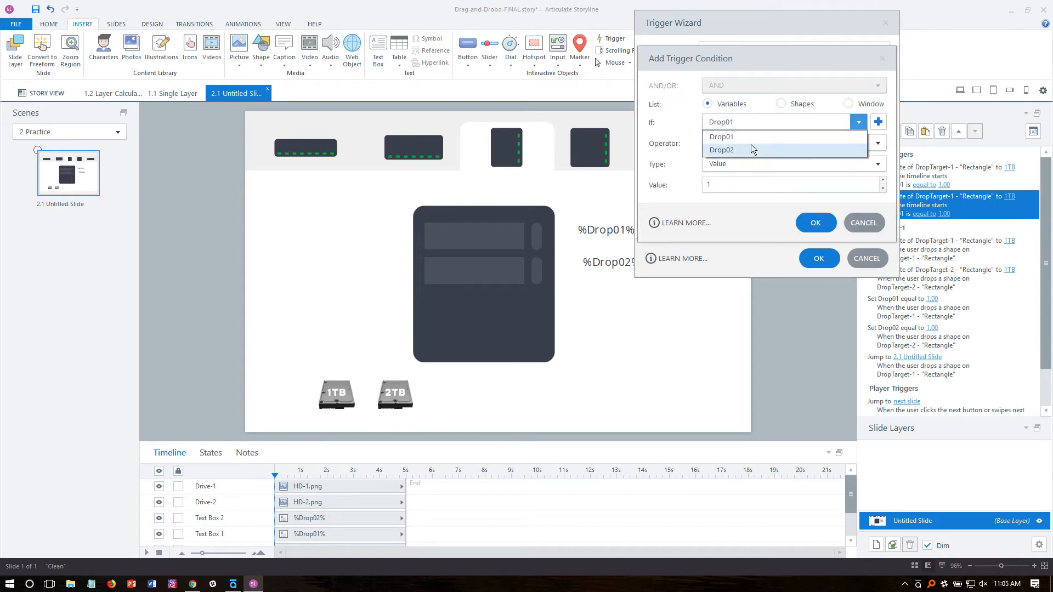
{"action": "left_click", "coordinate": [751, 144]}
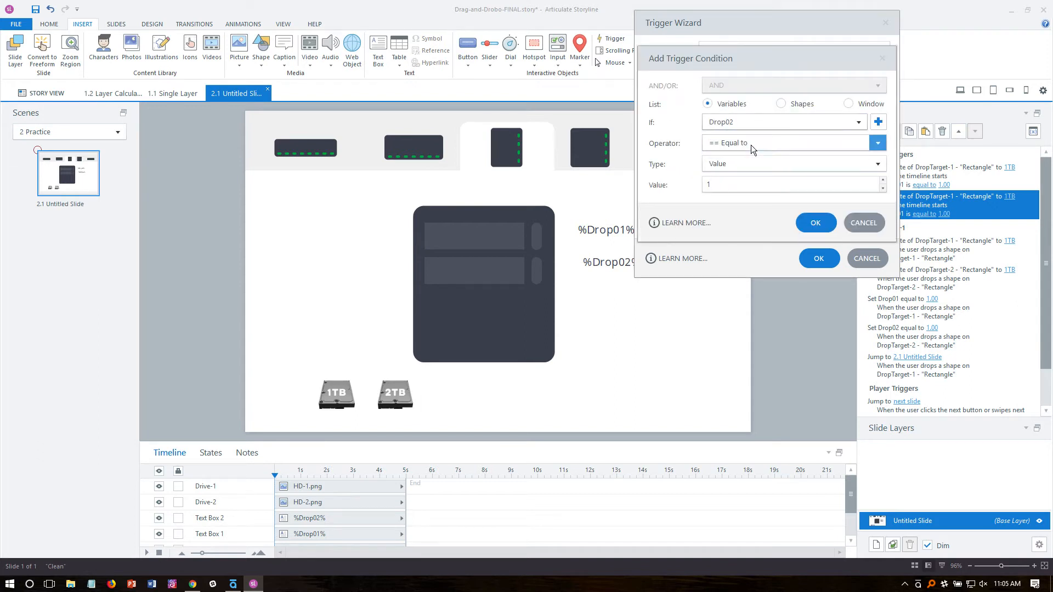
{"action": "left_click", "coordinate": [817, 220]}
{"action": "left_click", "coordinate": [819, 259]}
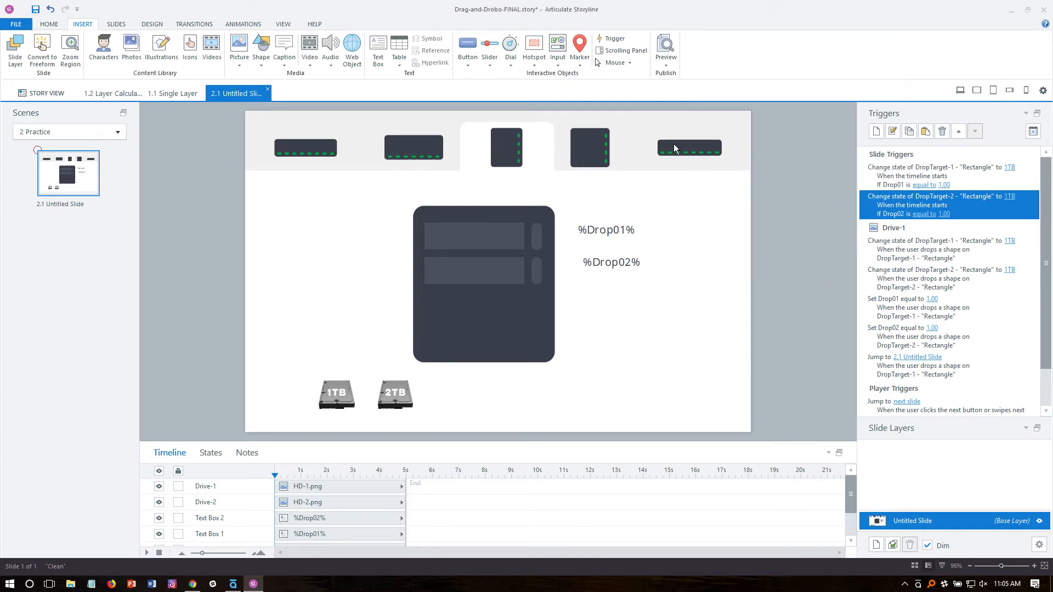
Preview the current slide, test dropping the 1TB drive onto the lower slot, and close the preview.
{"action": "left_click", "coordinate": [666, 62]}
{"action": "left_click", "coordinate": [684, 78]}
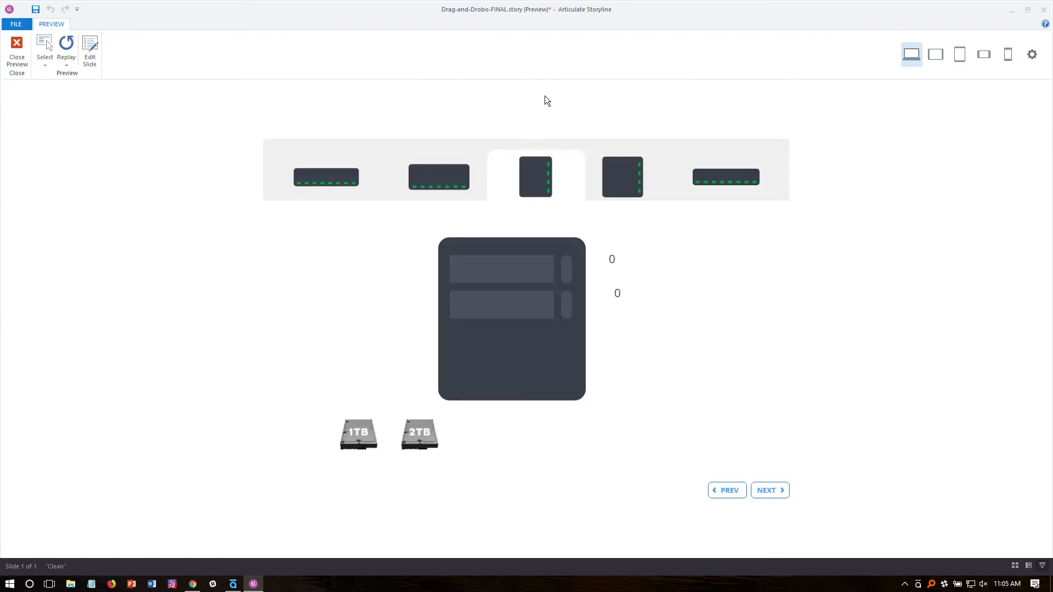
{"action": "left_click_drag", "start_coordinate": [356, 419], "coordinate": [495, 305]}
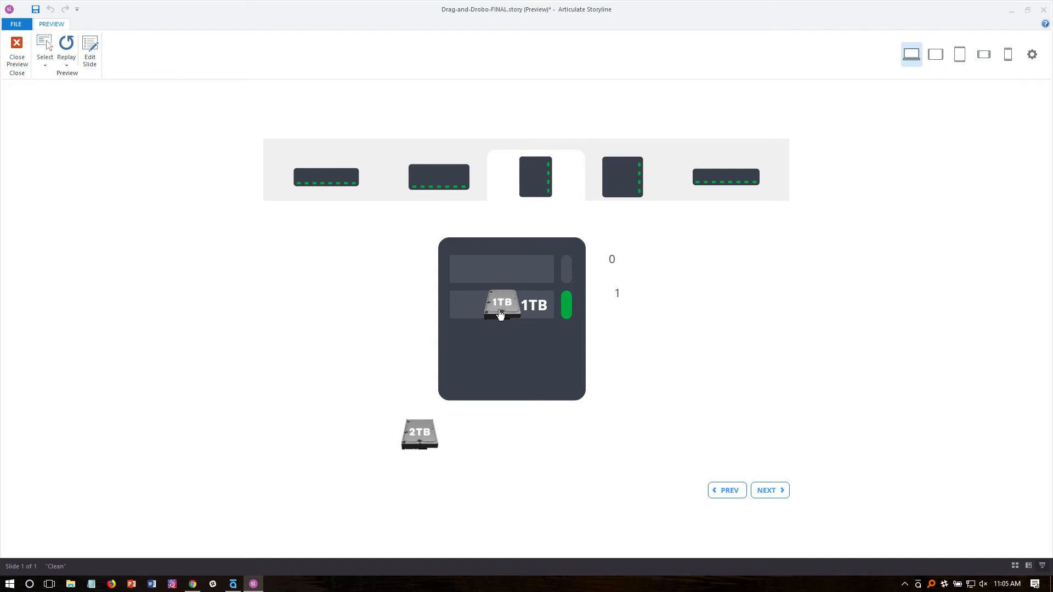
{"action": "left_click", "coordinate": [17, 50]}
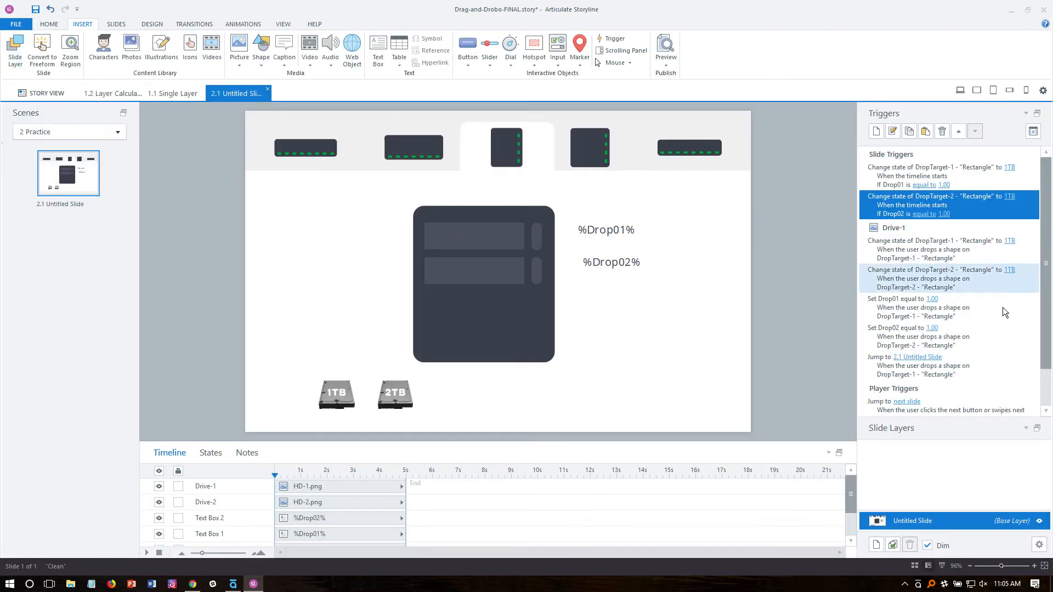
Add DropTarget-2 as a drop object to Drive-1's trigger that jumps to slide 2.1 Untitled Slide.
{"action": "double_click", "coordinate": [879, 372]}
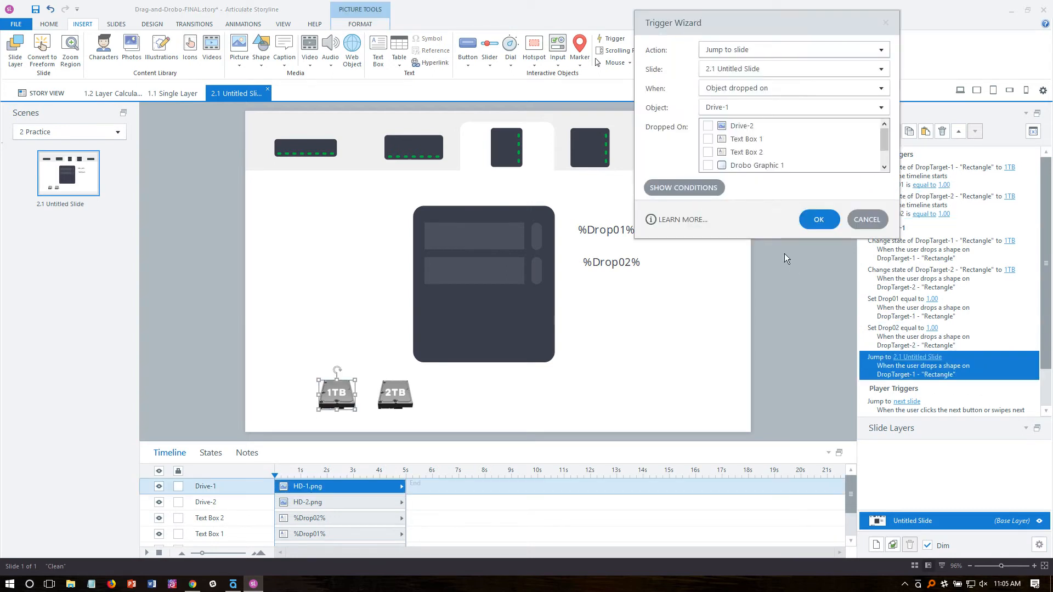
{"action": "left_click_drag", "start_coordinate": [884, 137], "coordinate": [884, 144]}
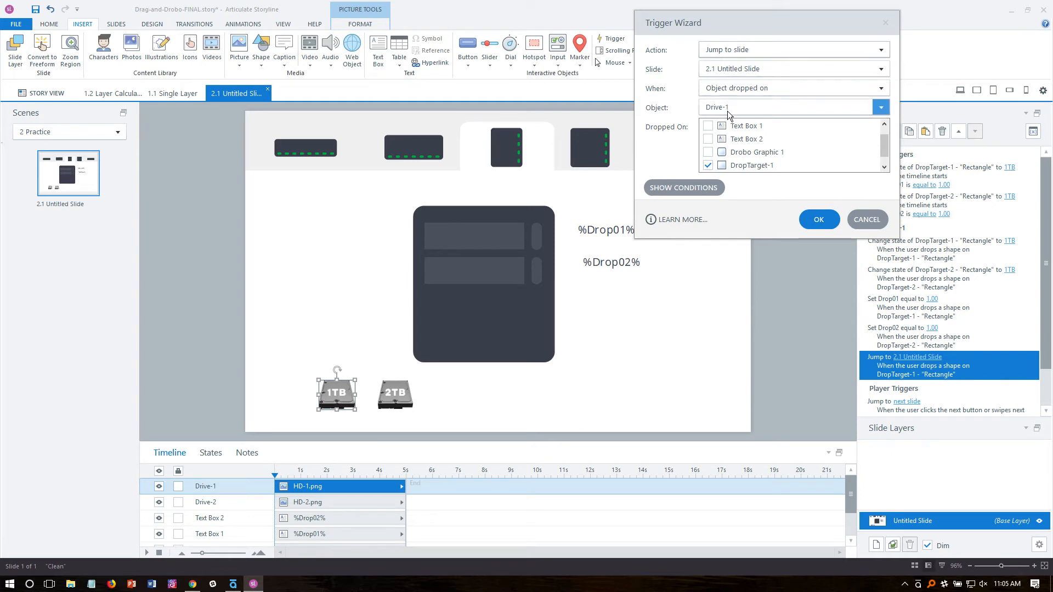
{"action": "scroll", "coordinate": [736, 159], "scroll_direction": "down", "scroll_amount": 1}
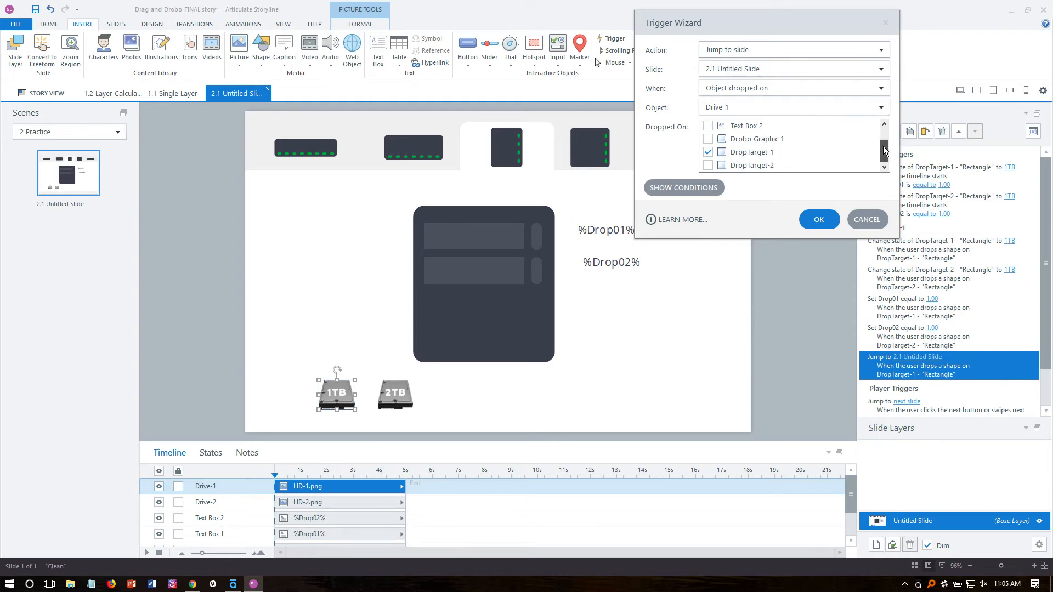
{"action": "left_click", "coordinate": [707, 167]}
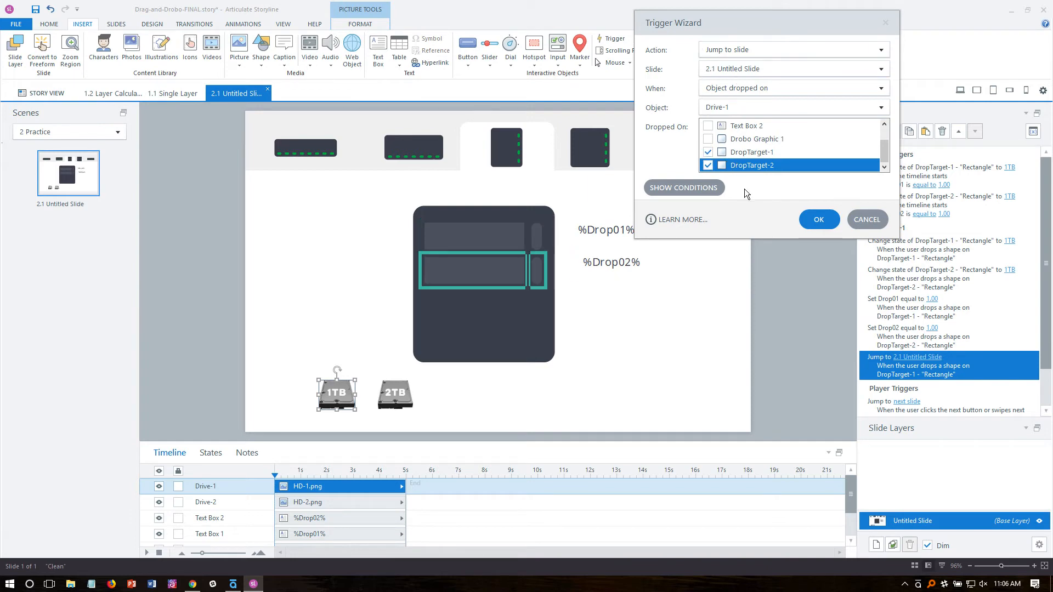
{"action": "left_click", "coordinate": [811, 222]}
Preview the current slide, test dropping the 1TB drive onto the lower and then the upper slot, and close the preview.
{"action": "left_click", "coordinate": [666, 52]}
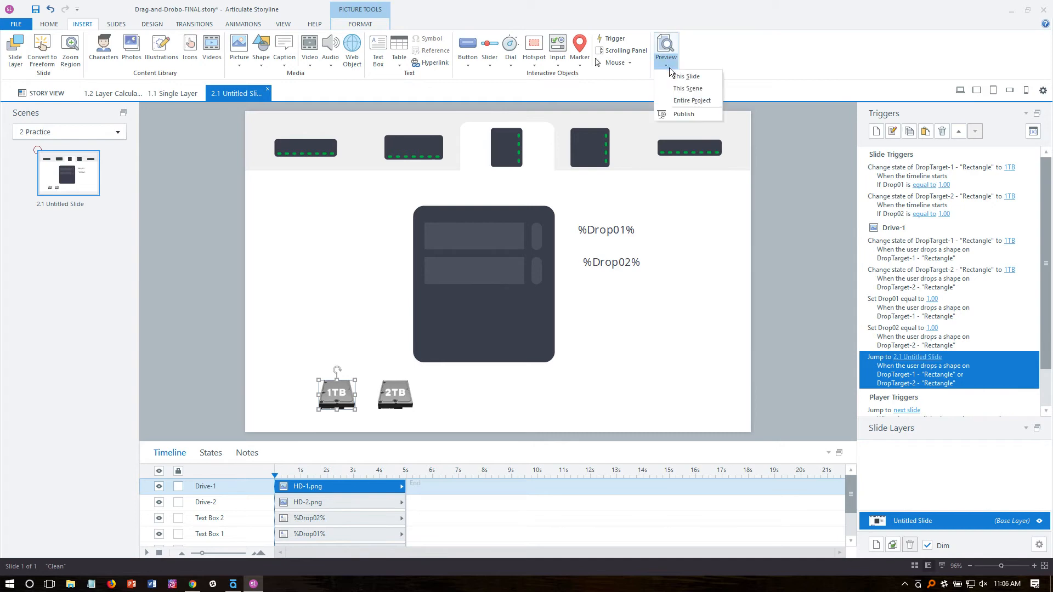
{"action": "left_click", "coordinate": [658, 74]}
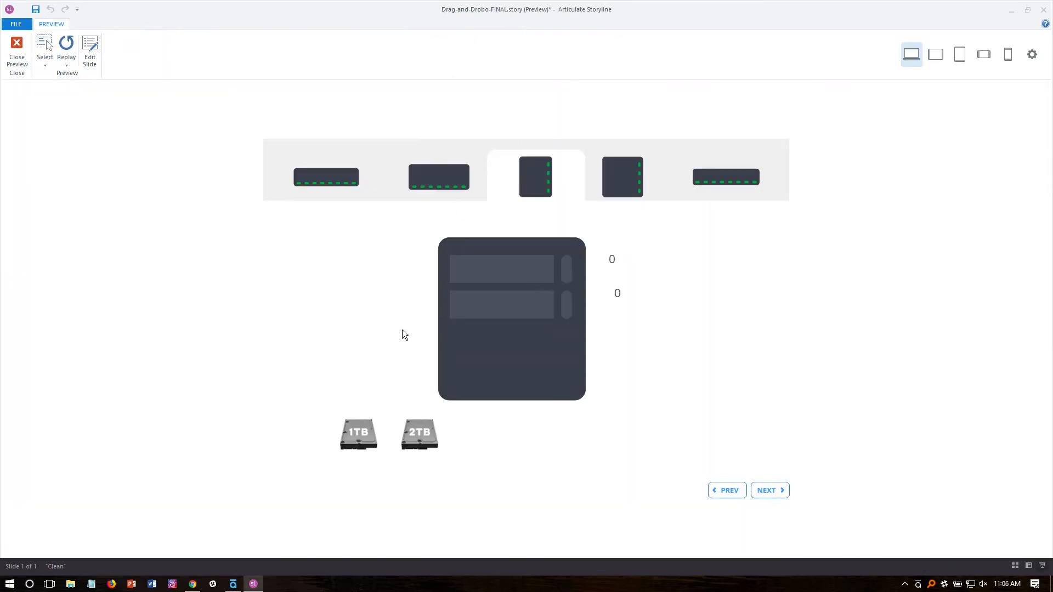
{"action": "left_click_drag", "start_coordinate": [363, 434], "coordinate": [487, 303]}
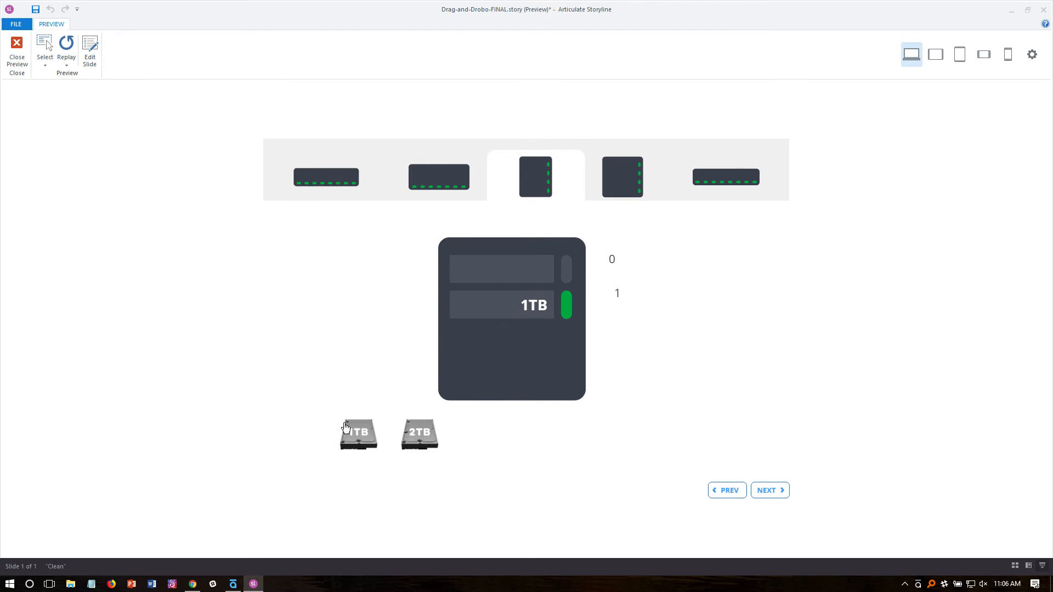
{"action": "left_click_drag", "start_coordinate": [353, 434], "coordinate": [480, 275]}
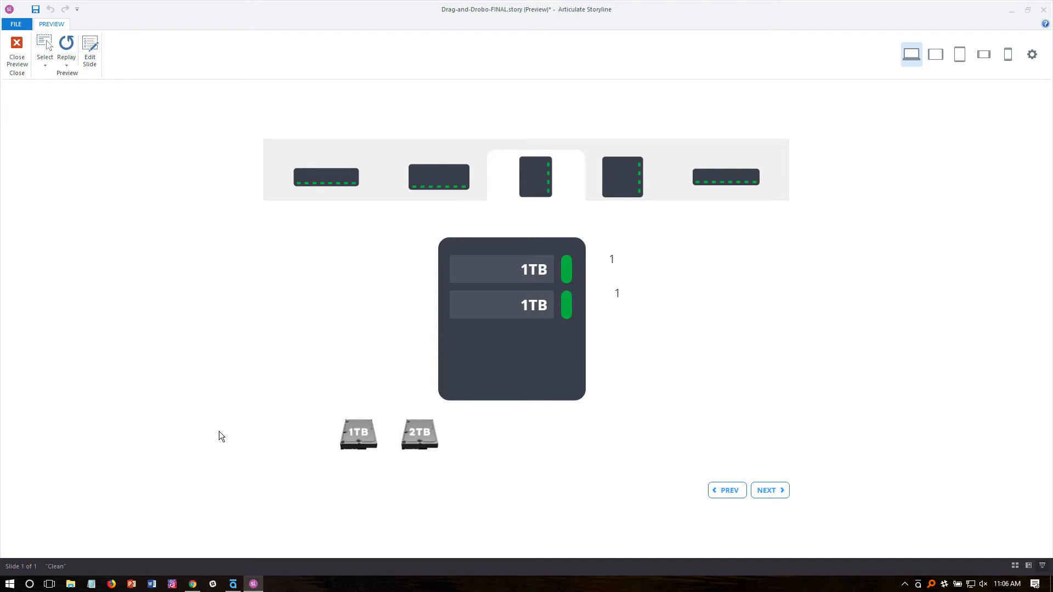
{"action": "left_click_drag", "start_coordinate": [344, 446], "coordinate": [339, 440]}
{"action": "left_click", "coordinate": [16, 52]}
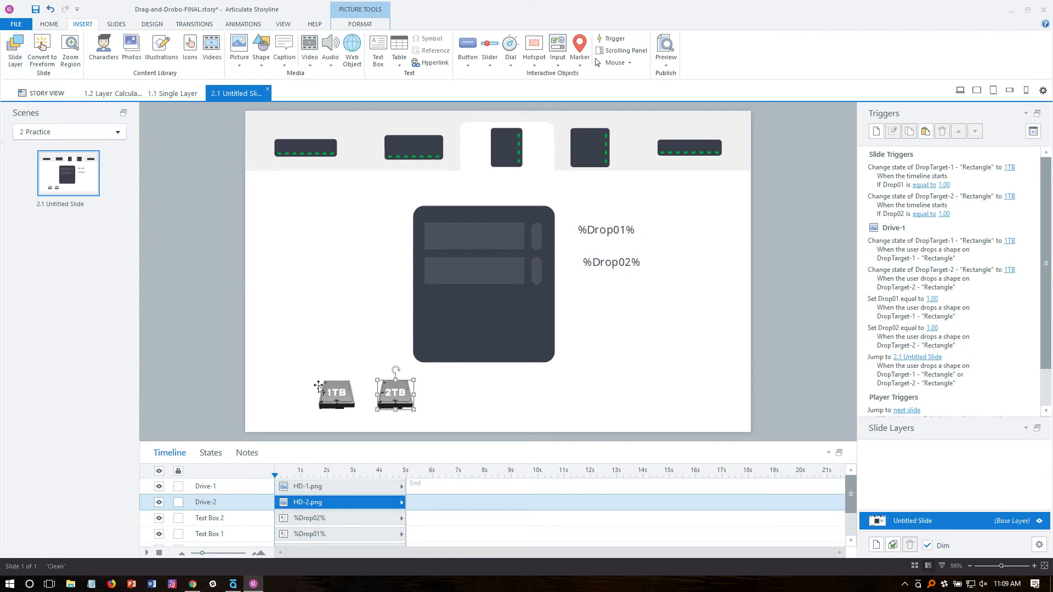
Review all of Drive-1's drop triggers with the slide layers list collapsed, and check the states of the 1TB drive.
{"action": "left_click", "coordinate": [333, 394]}
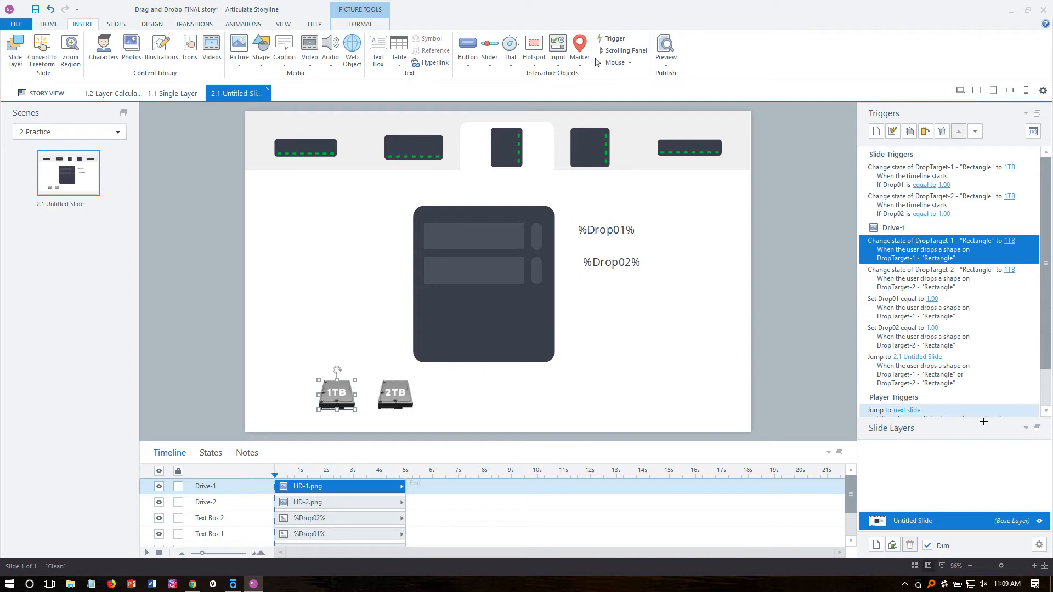
{"action": "left_click", "coordinate": [1025, 429]}
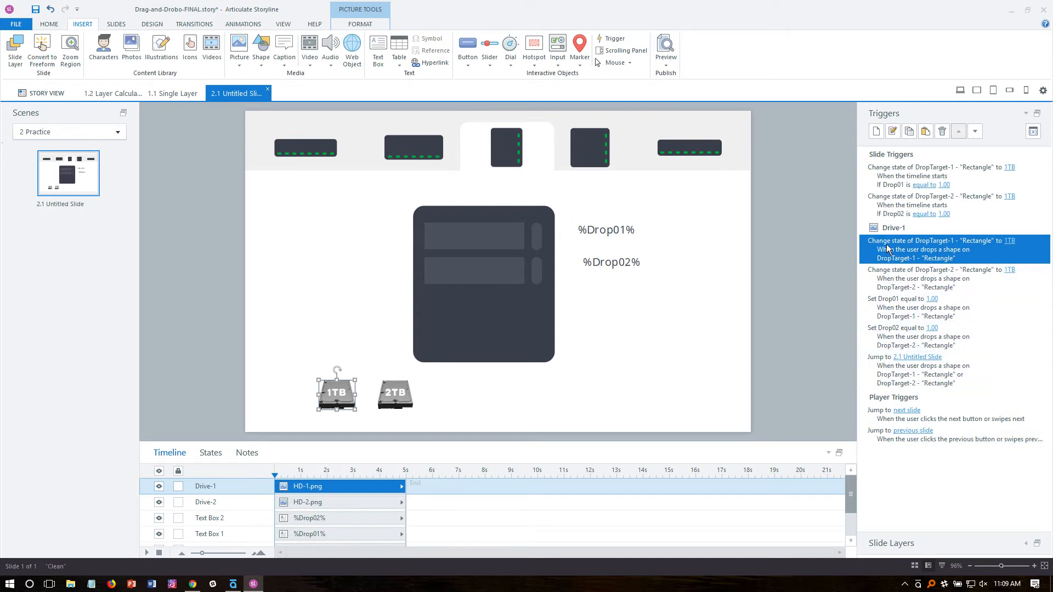
{"action": "left_click", "coordinate": [884, 281]}
{"action": "left_click", "coordinate": [883, 313]}
{"action": "left_click", "coordinate": [882, 340]}
{"action": "left_click", "coordinate": [881, 366]}
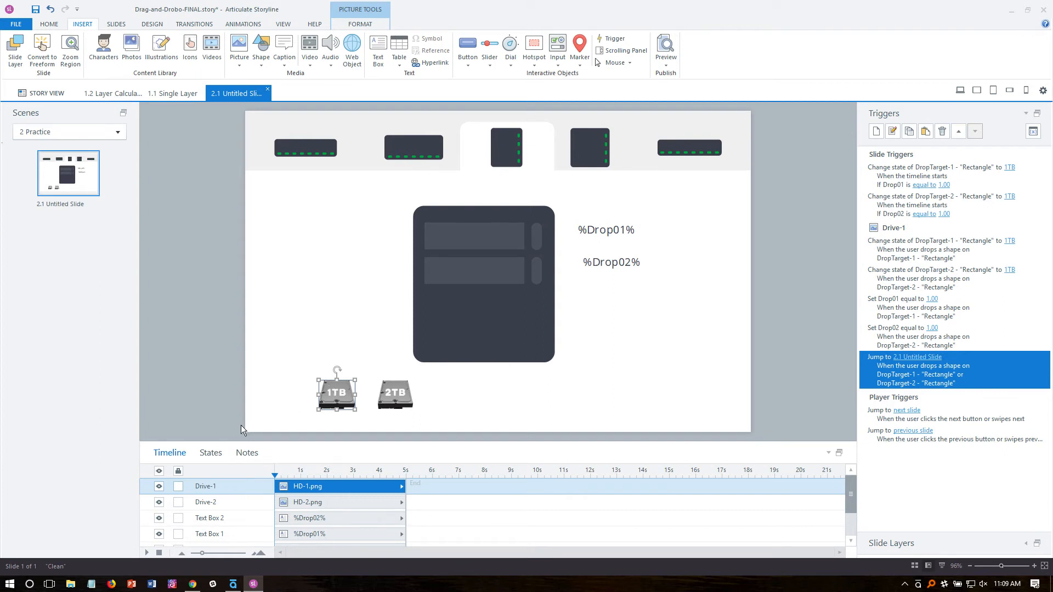
{"action": "left_click", "coordinate": [210, 452]}
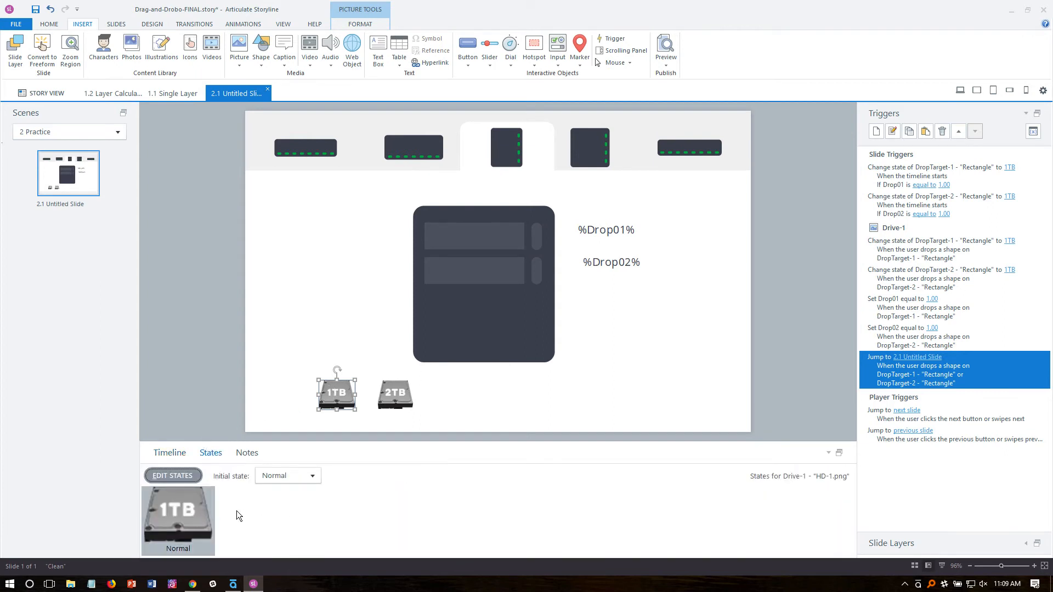
{"action": "left_click", "coordinate": [174, 454]}
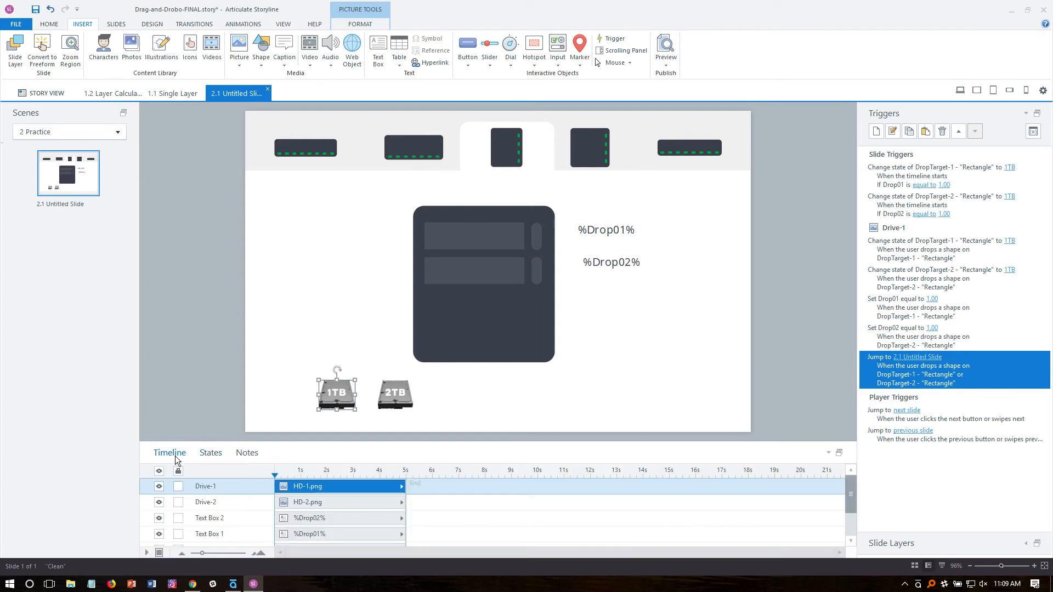
Delete the 2TB drive image from the slide.
{"action": "left_click", "coordinate": [392, 401]}
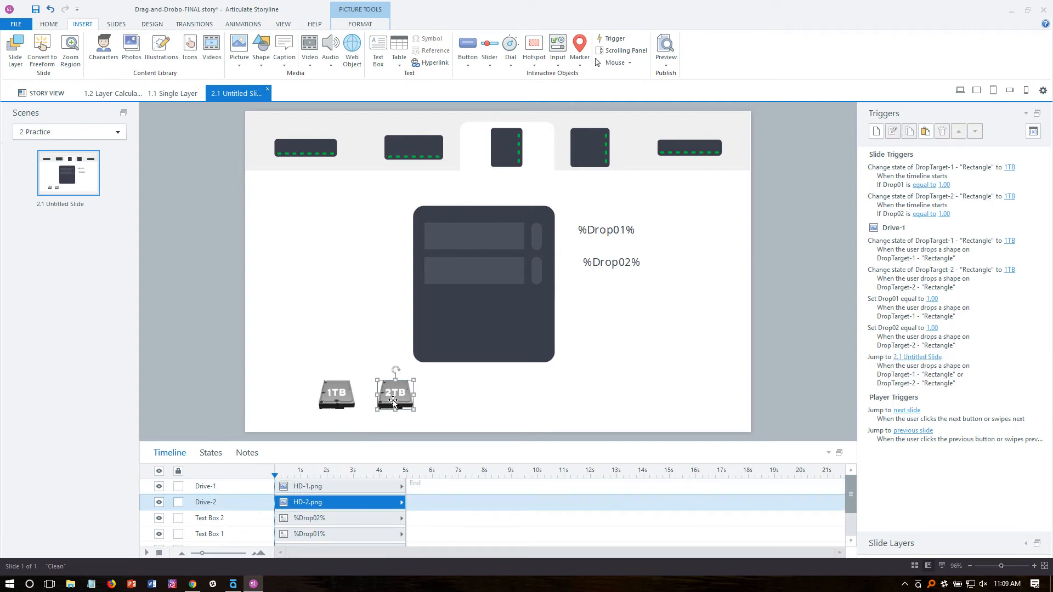
{"action": "key", "text": "Delete"}
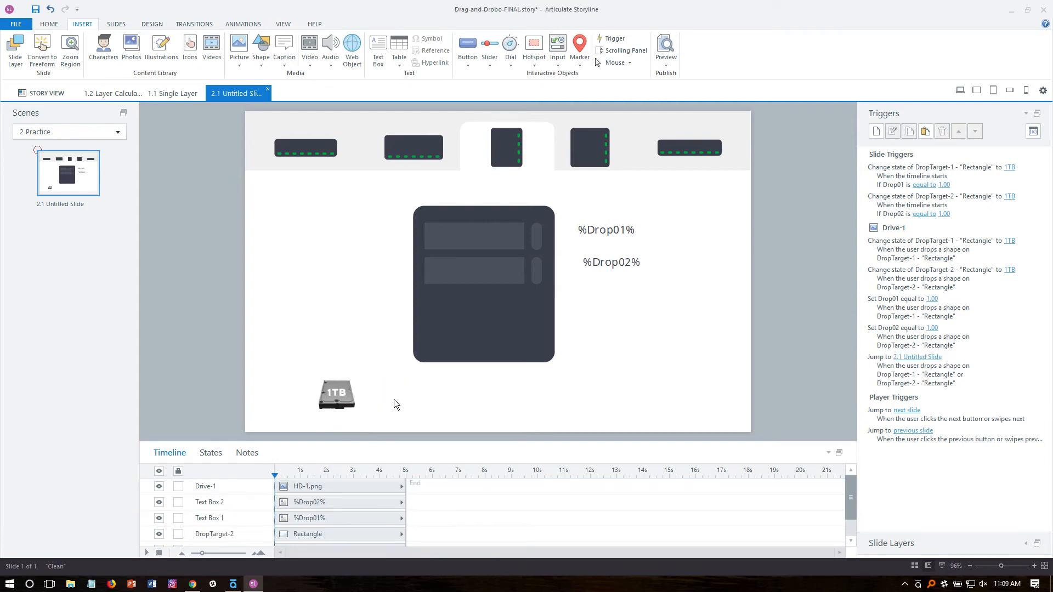
Duplicate the 1TB drive with its triggers, place the copy beside the original, and rename the copy Drive-2.
{"action": "left_click", "coordinate": [336, 396]}
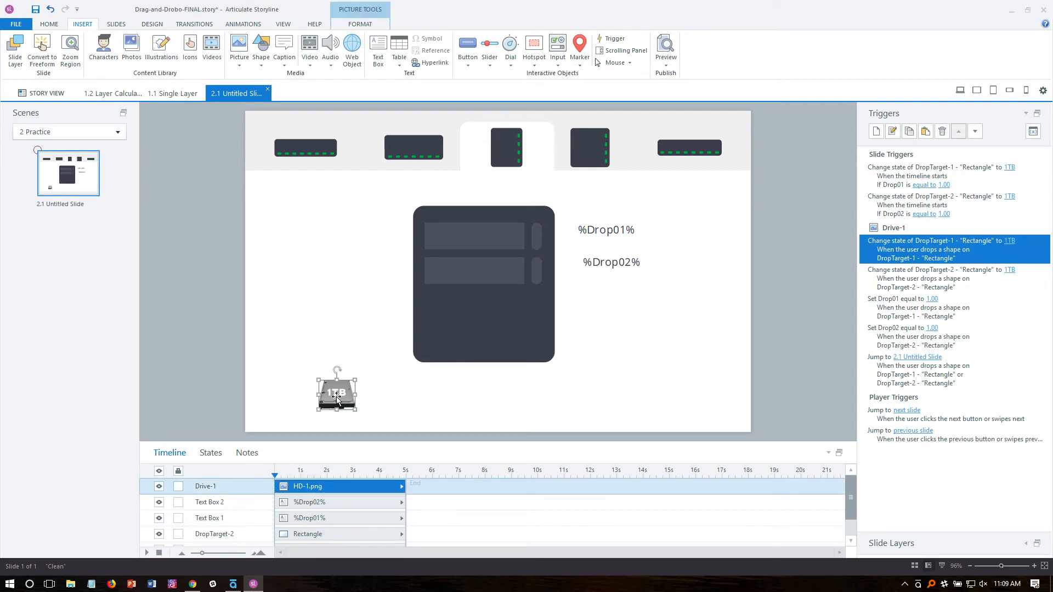
{"action": "left_click_drag", "start_coordinate": [337, 399], "coordinate": [429, 411]}
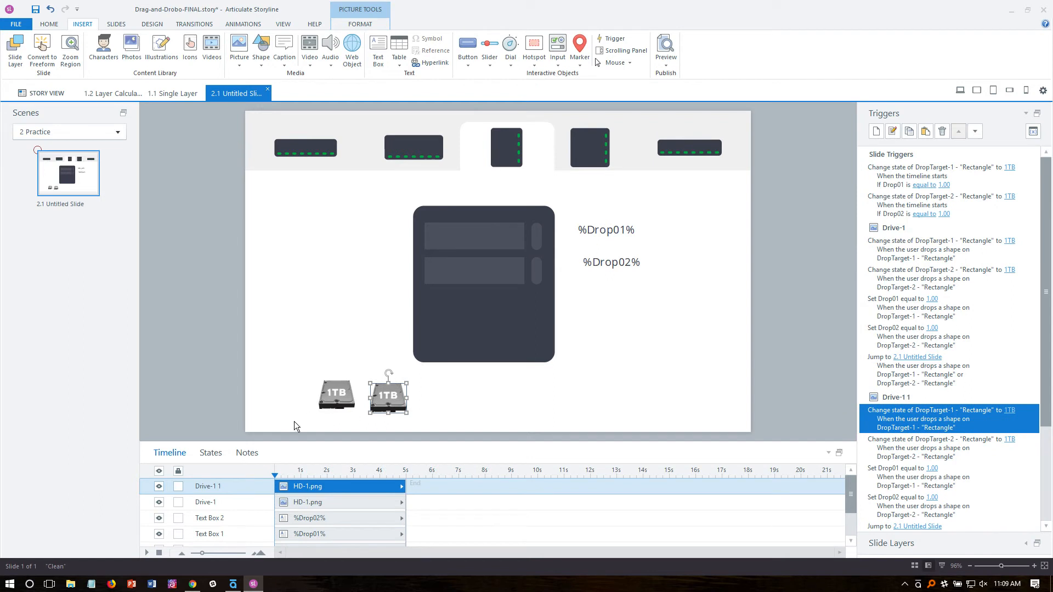
{"action": "double_click", "coordinate": [213, 486]}
{"action": "type", "text": "Drive-2"}
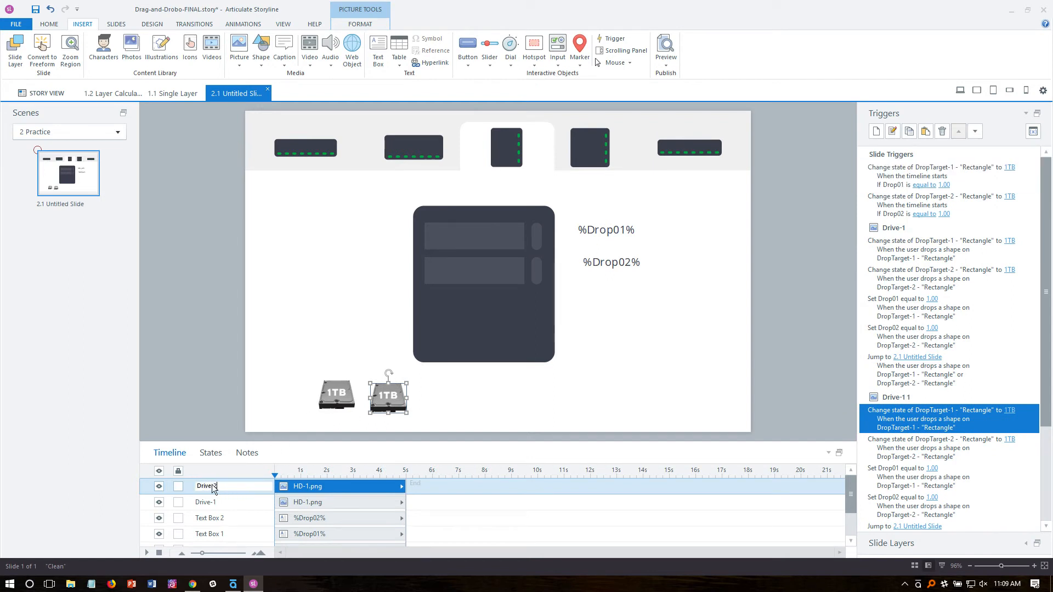
{"action": "key", "text": "Return"}
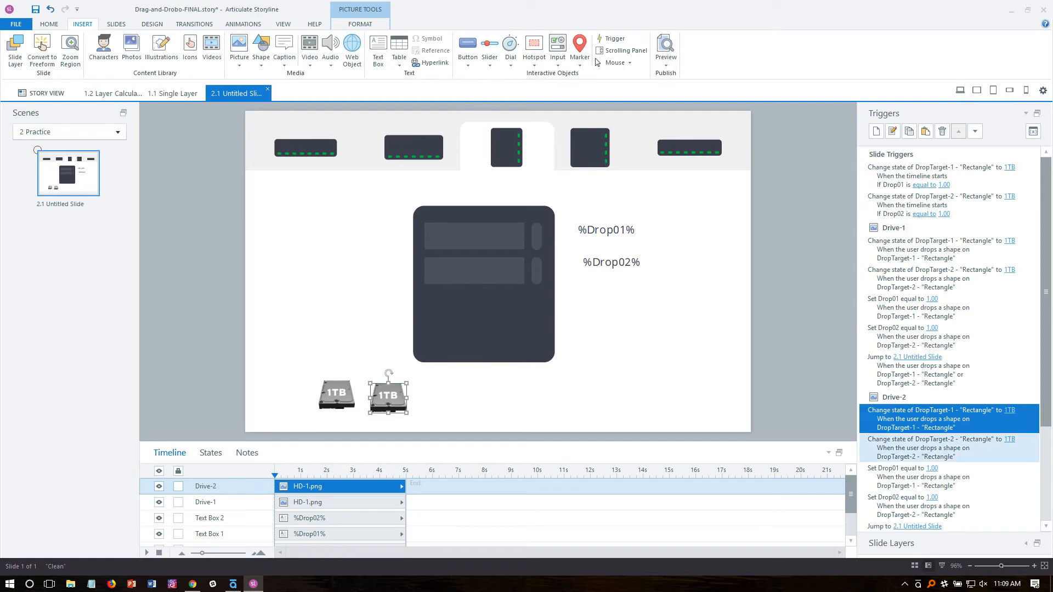
Align Drive-2 level with the 1TB drive, replace its picture with HD-2, and review its drop triggers.
{"action": "left_click_drag", "start_coordinate": [1048, 223], "coordinate": [1049, 359]}
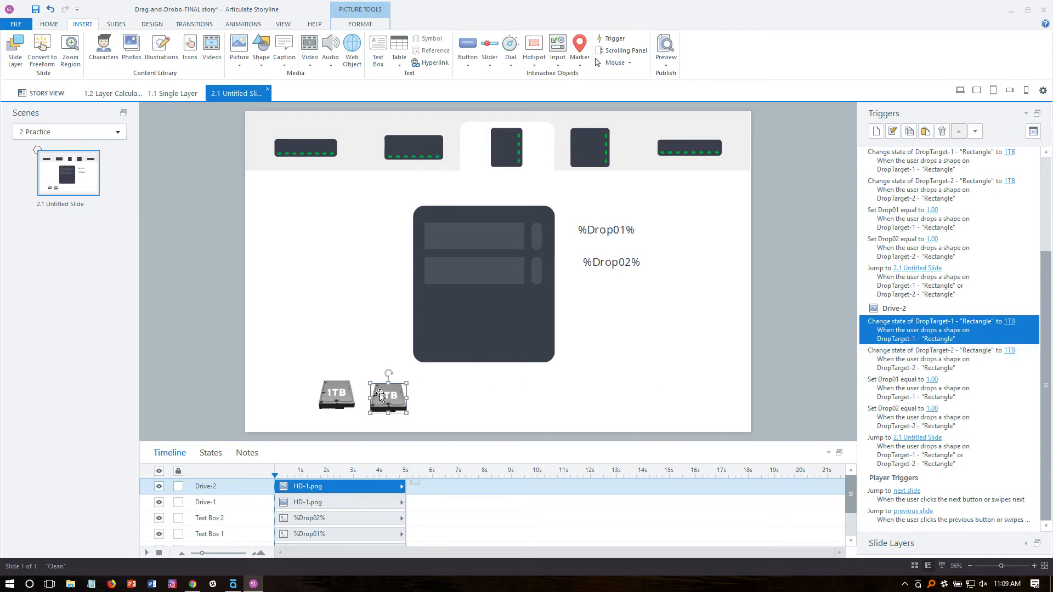
{"action": "left_click_drag", "start_coordinate": [392, 395], "coordinate": [395, 394]}
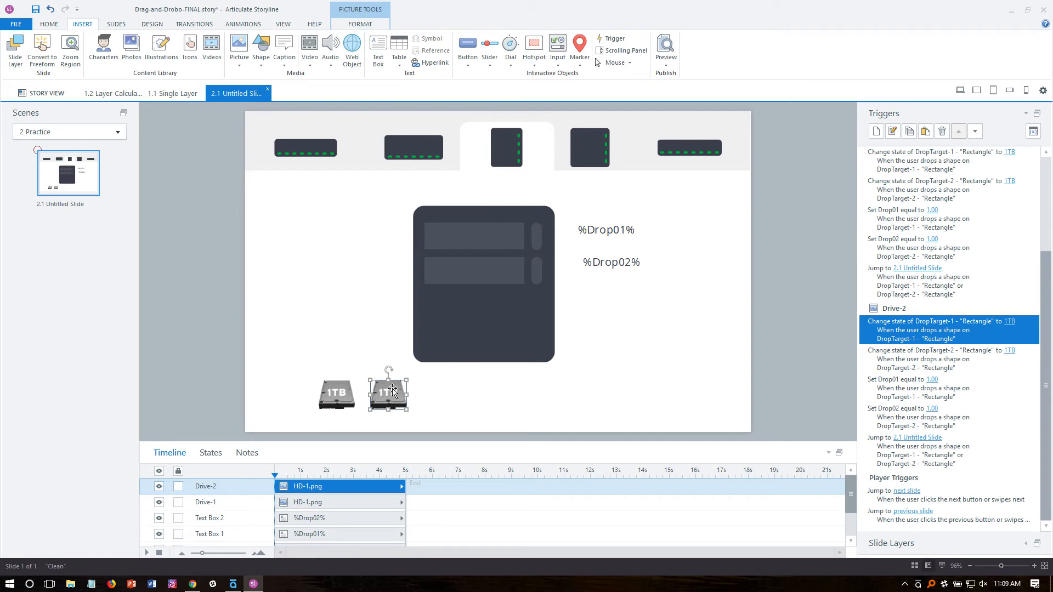
{"action": "right_click", "coordinate": [393, 391]}
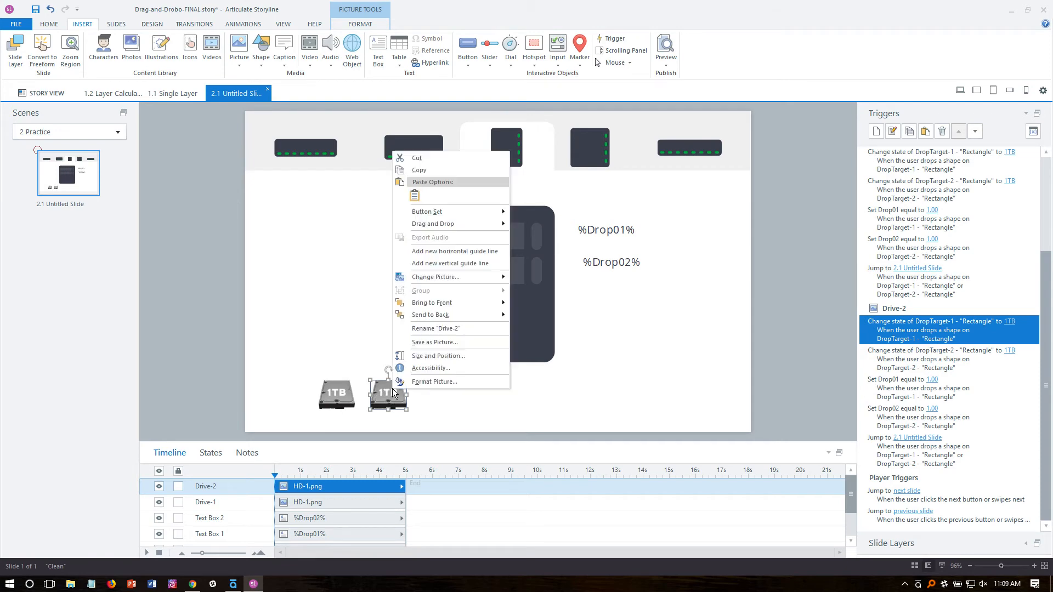
{"action": "left_click", "coordinate": [465, 276]}
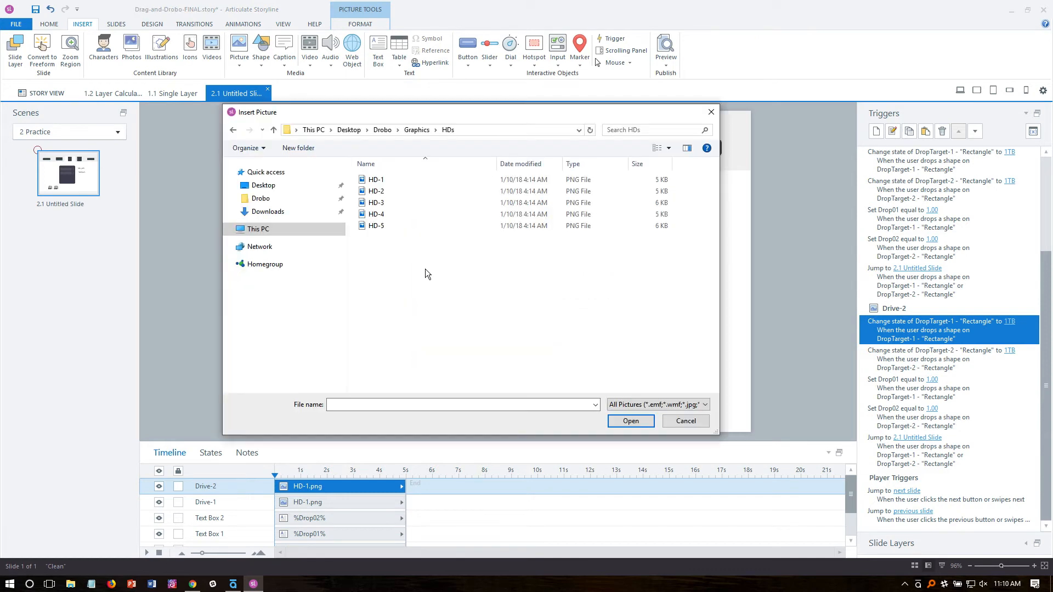
{"action": "double_click", "coordinate": [383, 190]}
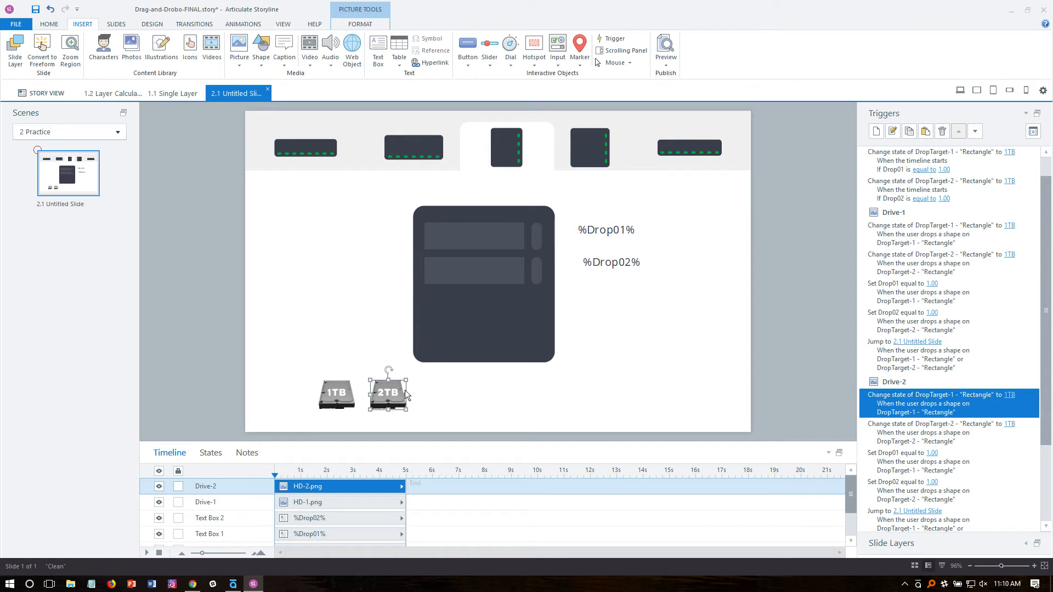
{"action": "scroll", "coordinate": [1044, 272], "scroll_direction": "down", "scroll_amount": 2}
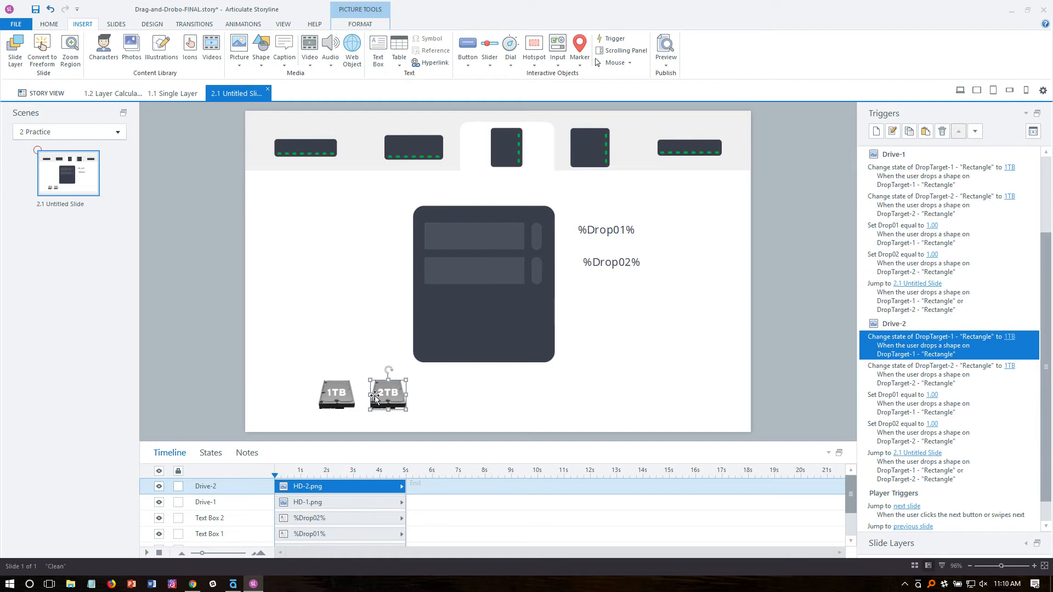
{"action": "scroll", "coordinate": [922, 380], "scroll_direction": "down", "scroll_amount": 1}
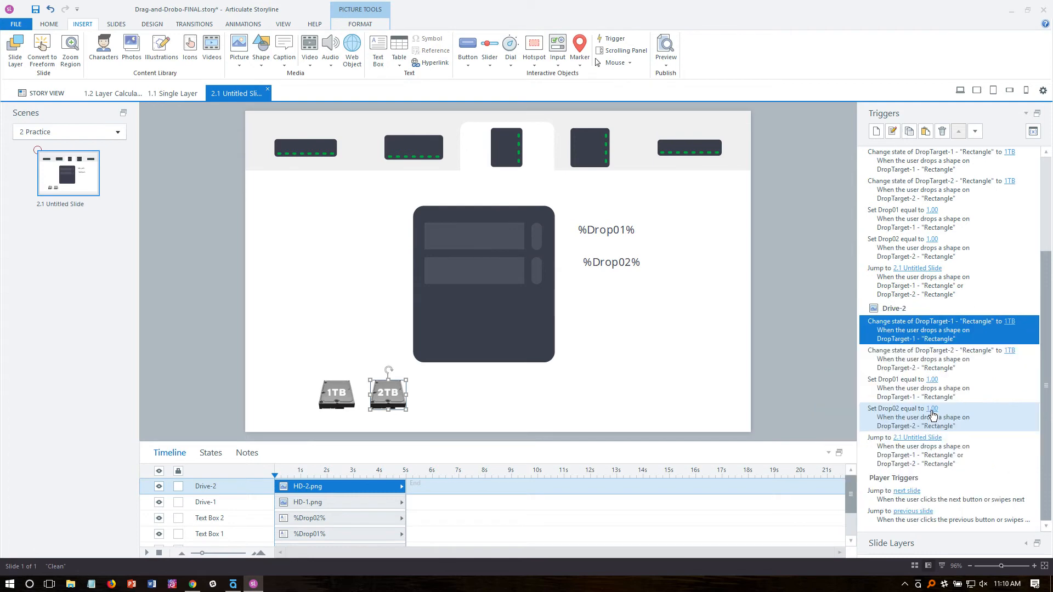
Duplicate the 1TB state of DropTarget-1, the upper slot, as a new state named 2TB.
{"action": "left_click", "coordinate": [469, 236]}
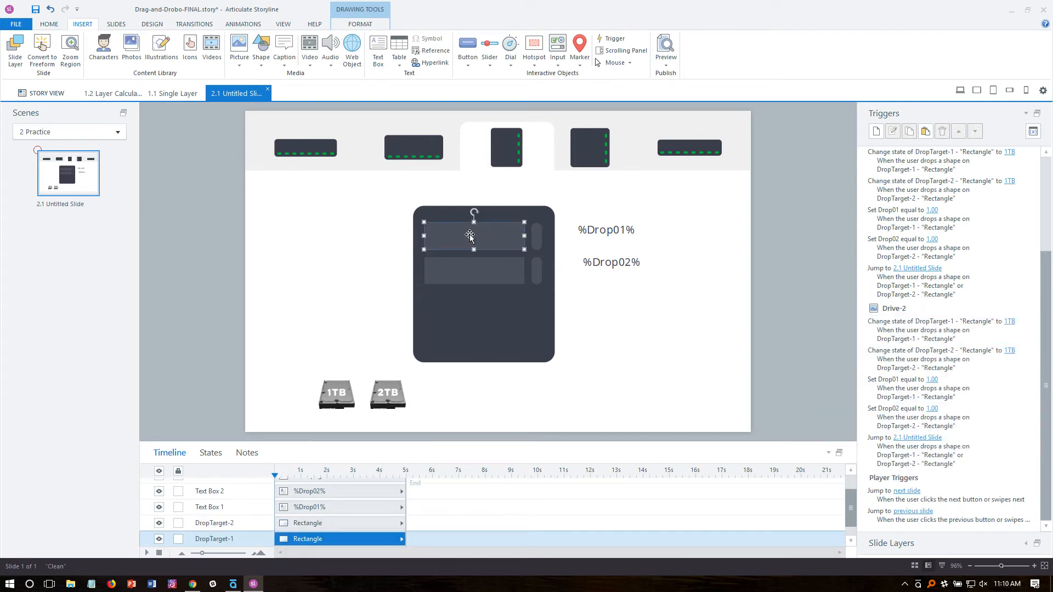
{"action": "left_click", "coordinate": [218, 455]}
{"action": "left_click", "coordinate": [240, 507]}
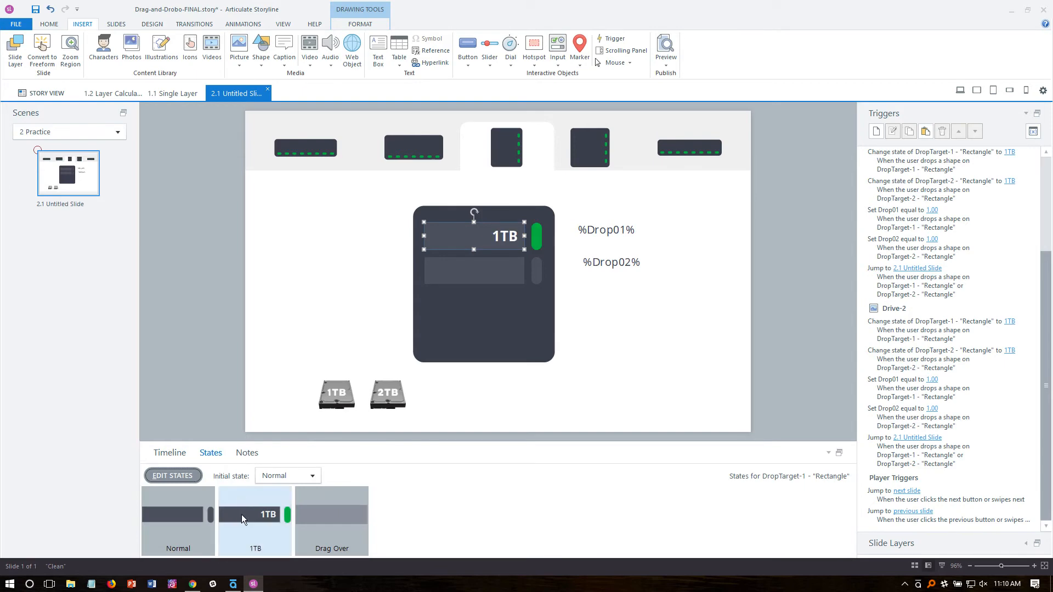
{"action": "double_click", "coordinate": [242, 514]}
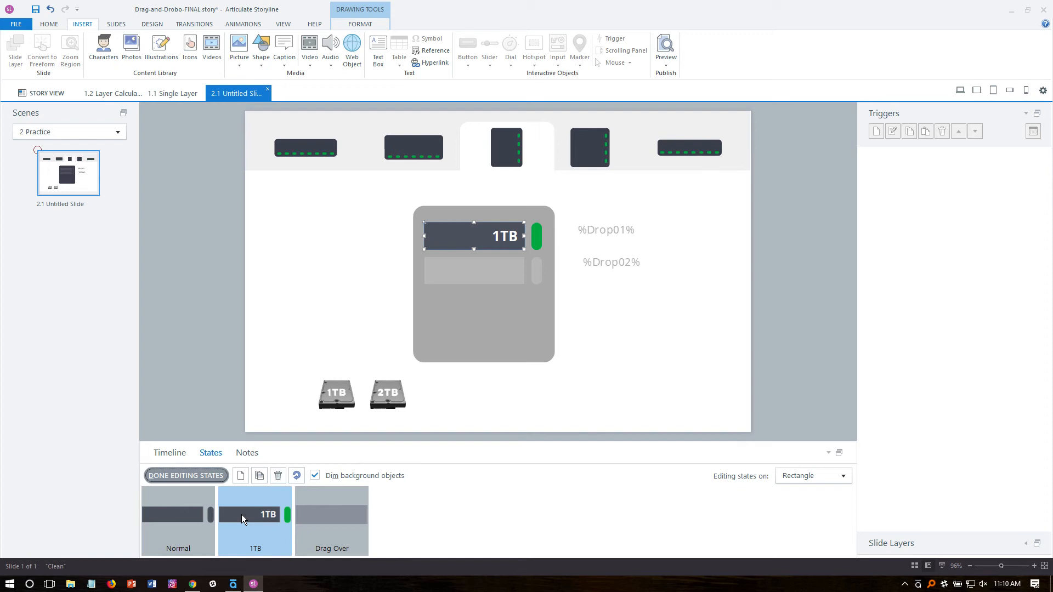
{"action": "left_click", "coordinate": [260, 475]}
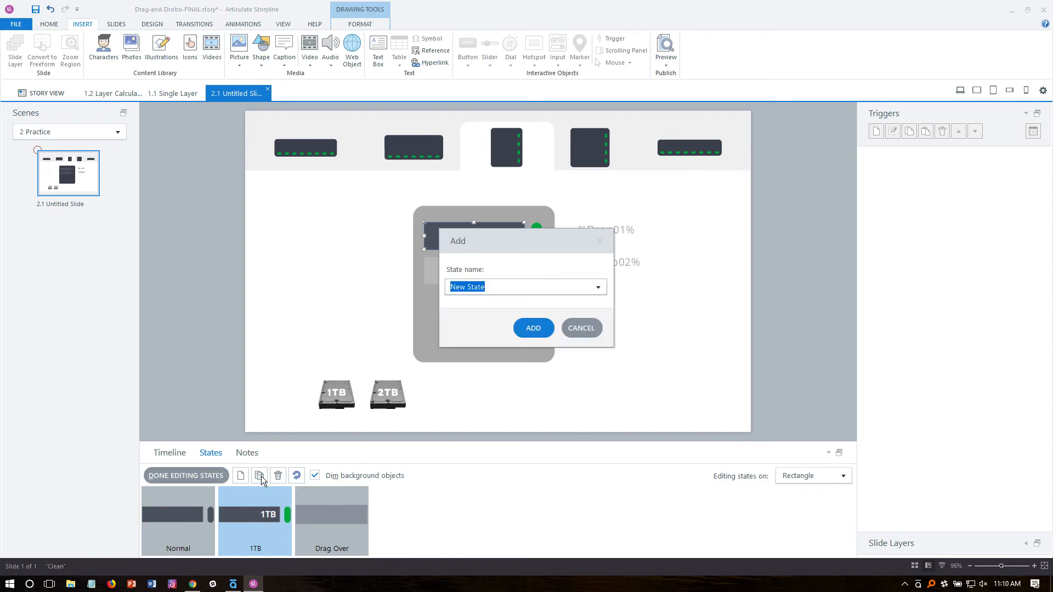
{"action": "type", "text": "2TB"}
{"action": "key", "text": "Return"}
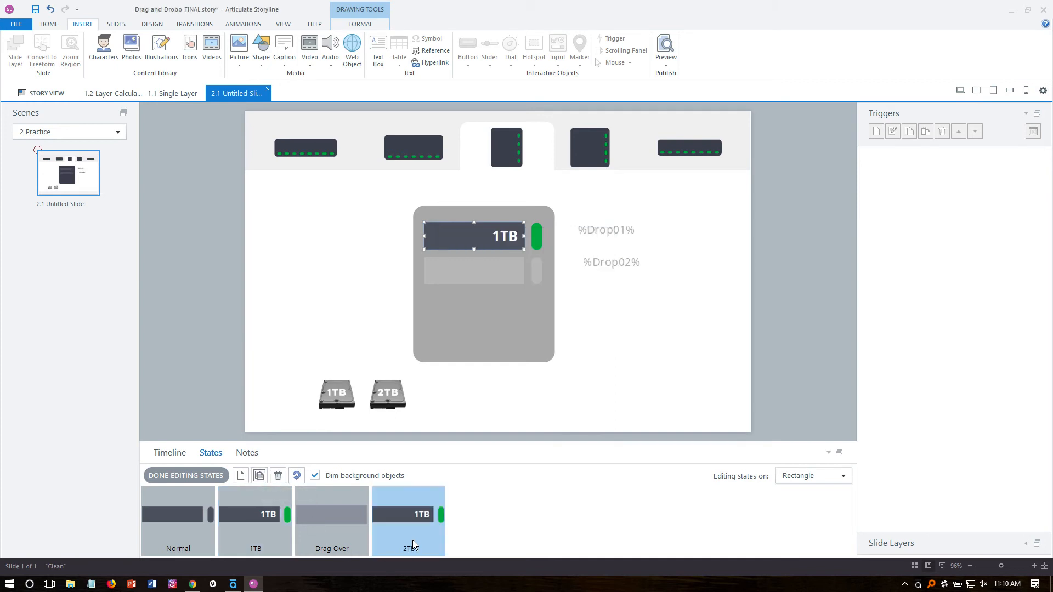
Change the text label in DropTarget-1's 2TB state to 2TB and finish editing the states.
{"action": "double_click", "coordinate": [498, 237]}
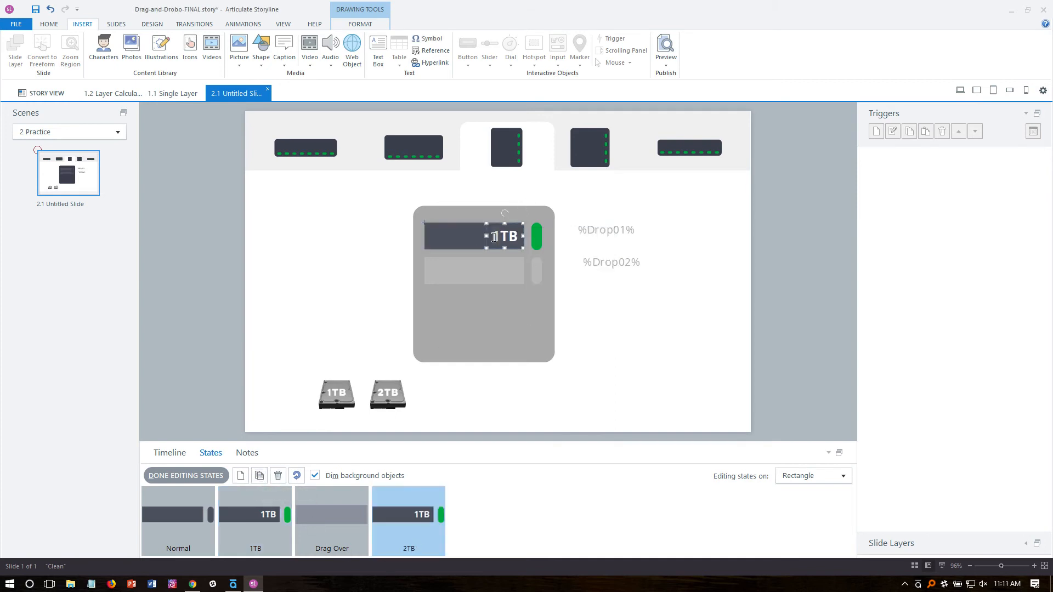
{"action": "type", "text": "2TB"}
{"action": "left_click", "coordinate": [649, 355]}
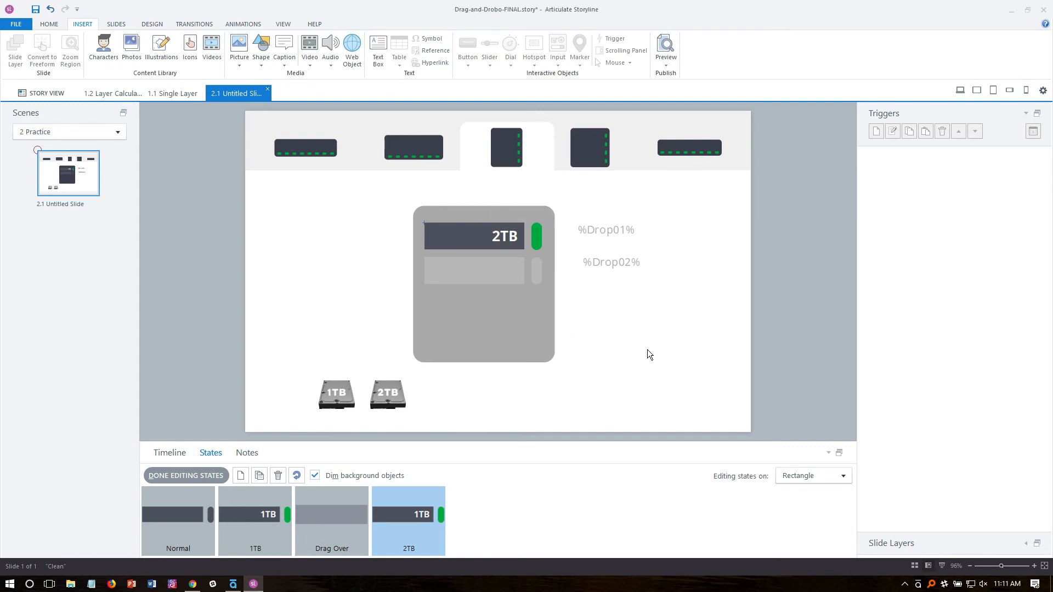
{"action": "left_click", "coordinate": [193, 475]}
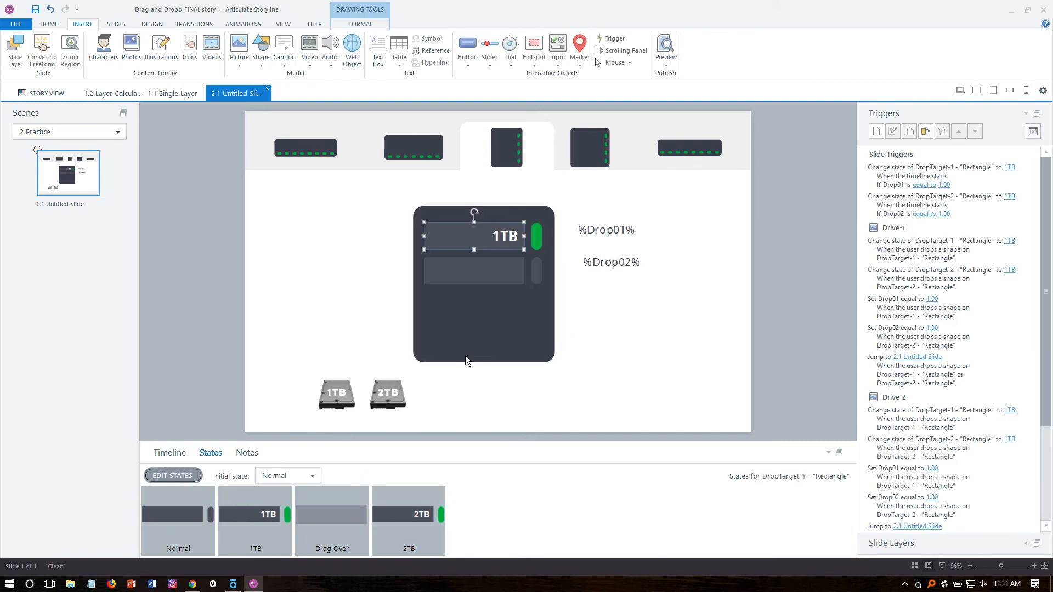
Copy DropTarget-1's states onto DropTarget-2 with Format Painter, and compare the states of both slots.
{"action": "left_click", "coordinate": [472, 281]}
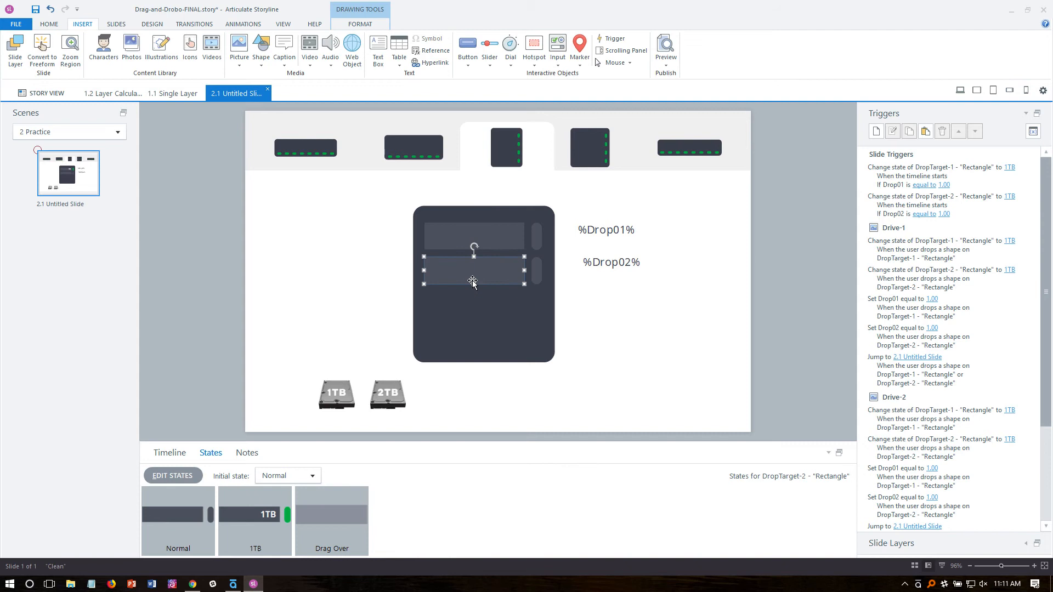
{"action": "left_click", "coordinate": [462, 233]}
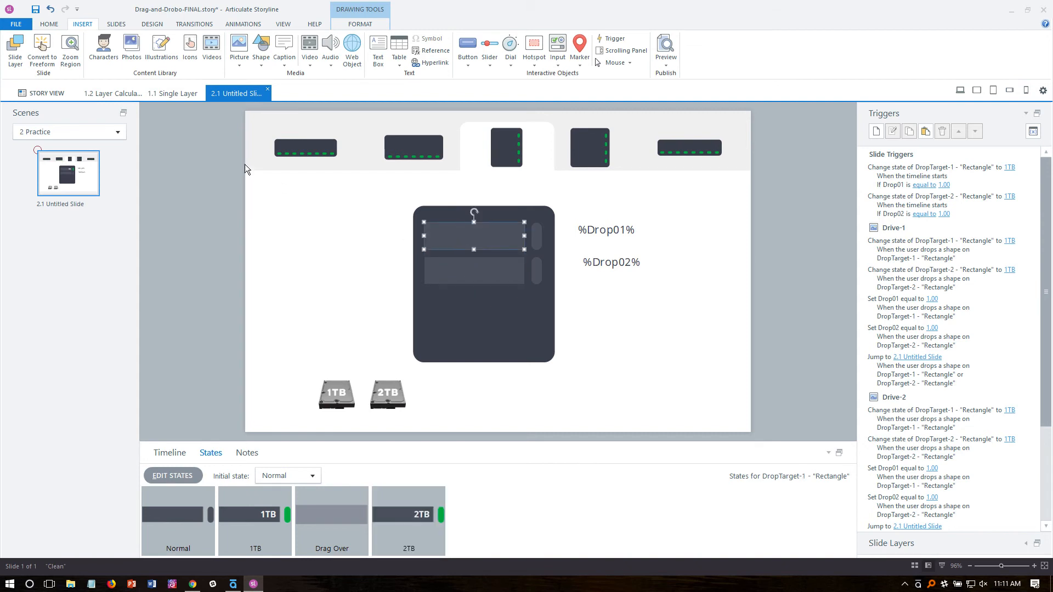
{"action": "left_click", "coordinate": [48, 25]}
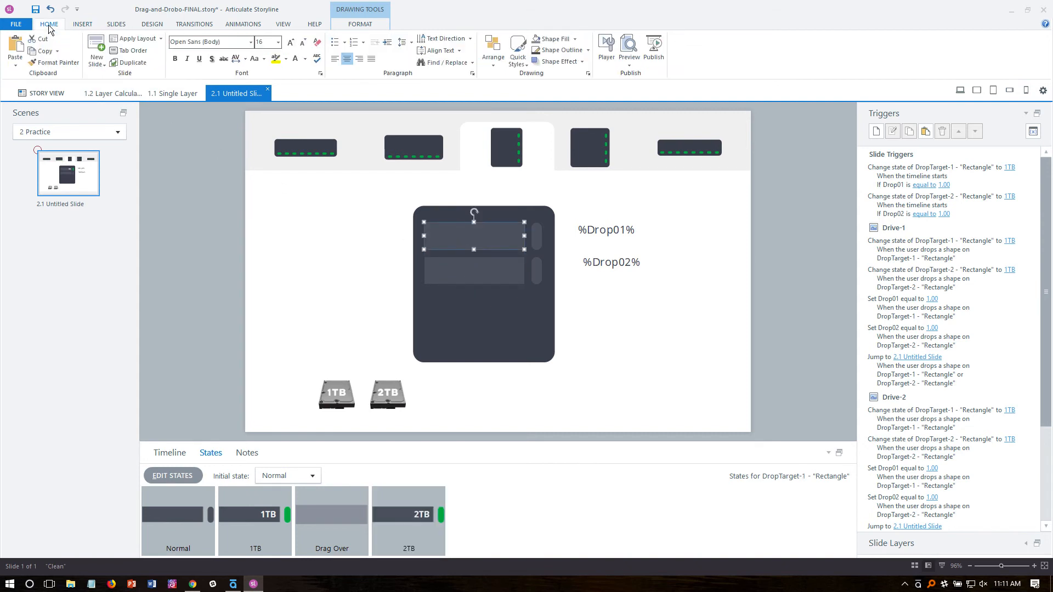
{"action": "left_click", "coordinate": [58, 62]}
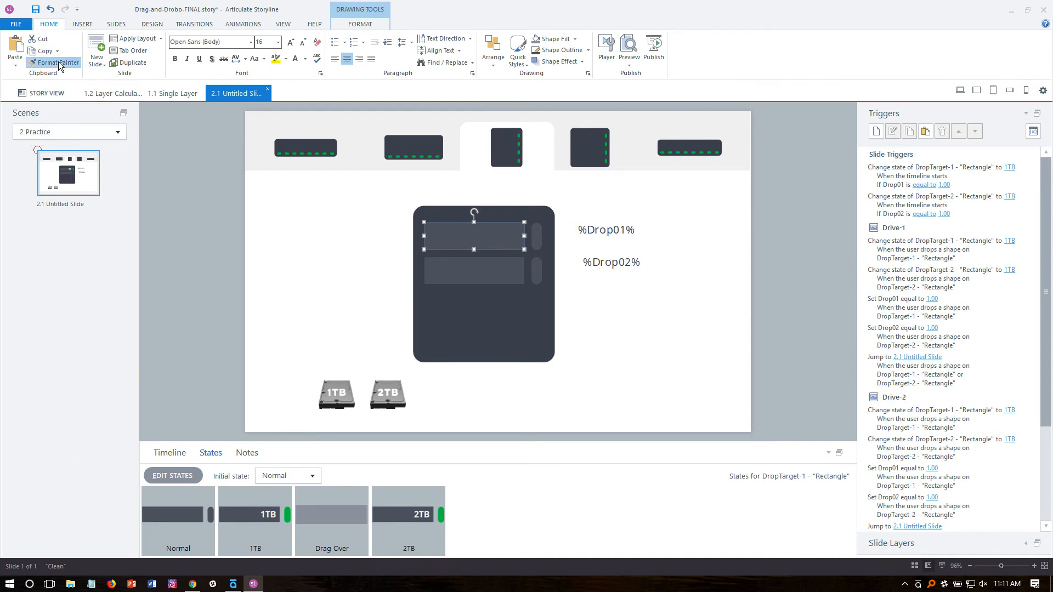
{"action": "left_click", "coordinate": [488, 267]}
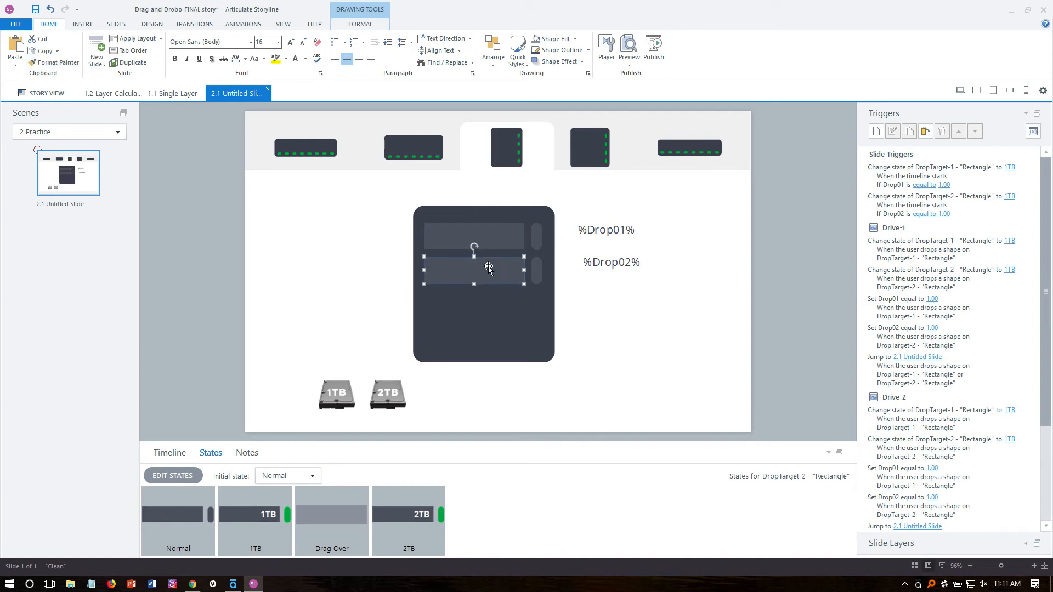
{"action": "left_click", "coordinate": [355, 288]}
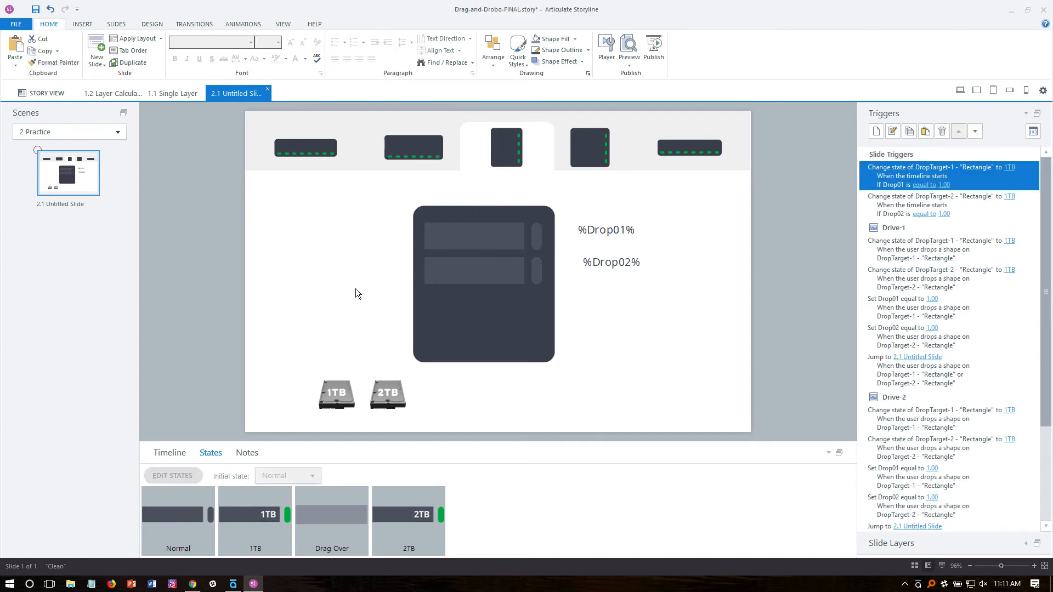
{"action": "left_click", "coordinate": [481, 275]}
{"action": "left_click", "coordinate": [362, 551]}
{"action": "left_click", "coordinate": [397, 534]}
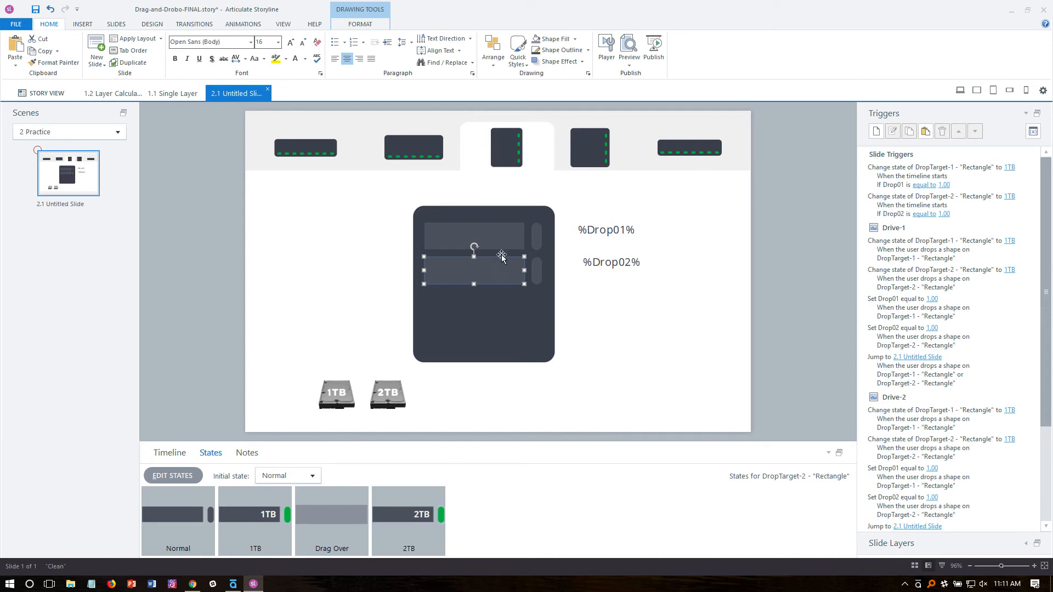
{"action": "left_click", "coordinate": [508, 225]}
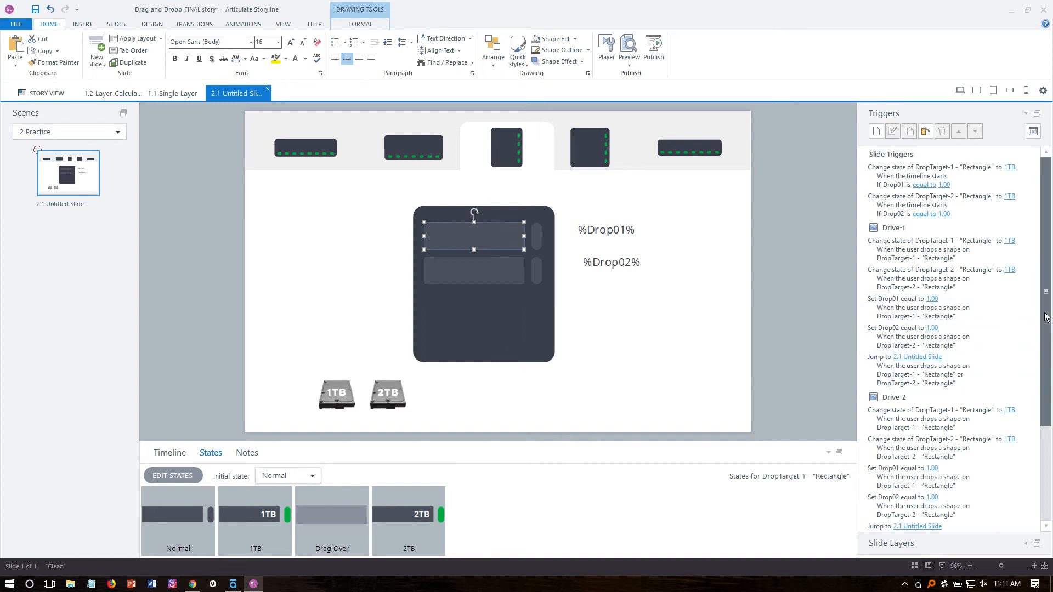
Set Drive-2's two triggers that change the state of DropTarget-1 and DropTarget-2 to use the 2TB state.
{"action": "scroll", "coordinate": [1046, 317], "scroll_direction": "down", "scroll_amount": 3}
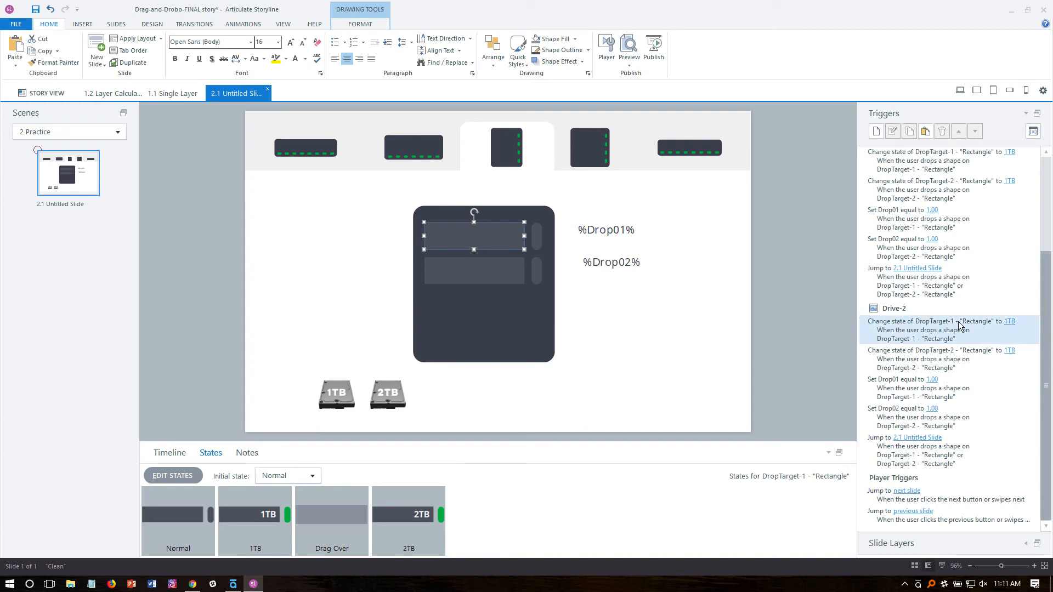
{"action": "left_click", "coordinate": [1007, 322]}
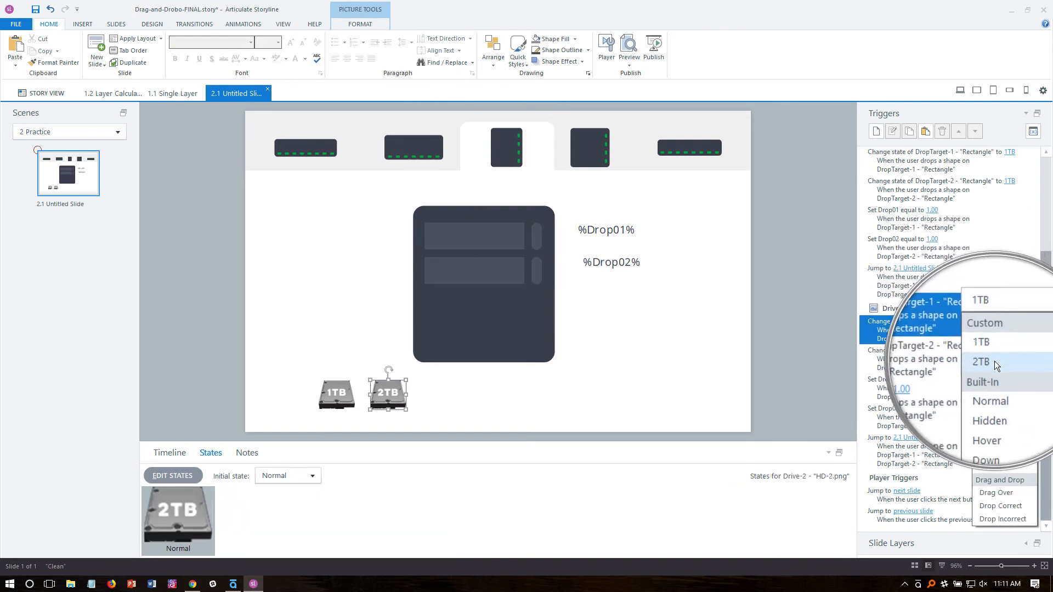
{"action": "left_click", "coordinate": [994, 360]}
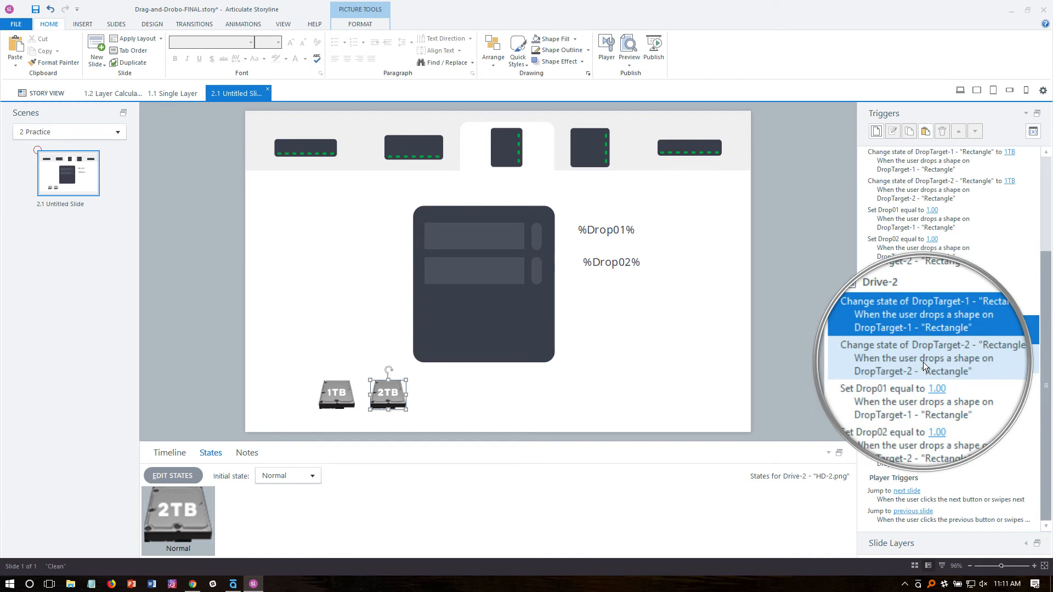
{"action": "left_click", "coordinate": [1007, 353]}
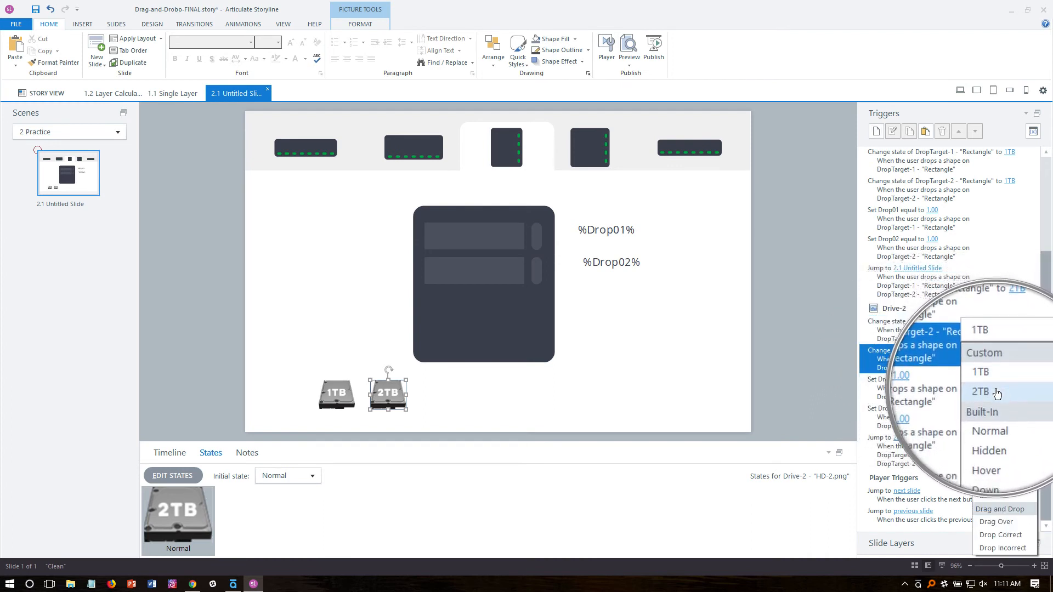
{"action": "left_click", "coordinate": [993, 392]}
Set the values assigned to Drop01 and Drop02 in Drive-2's variable triggers to 2.
{"action": "left_click", "coordinate": [927, 381]}
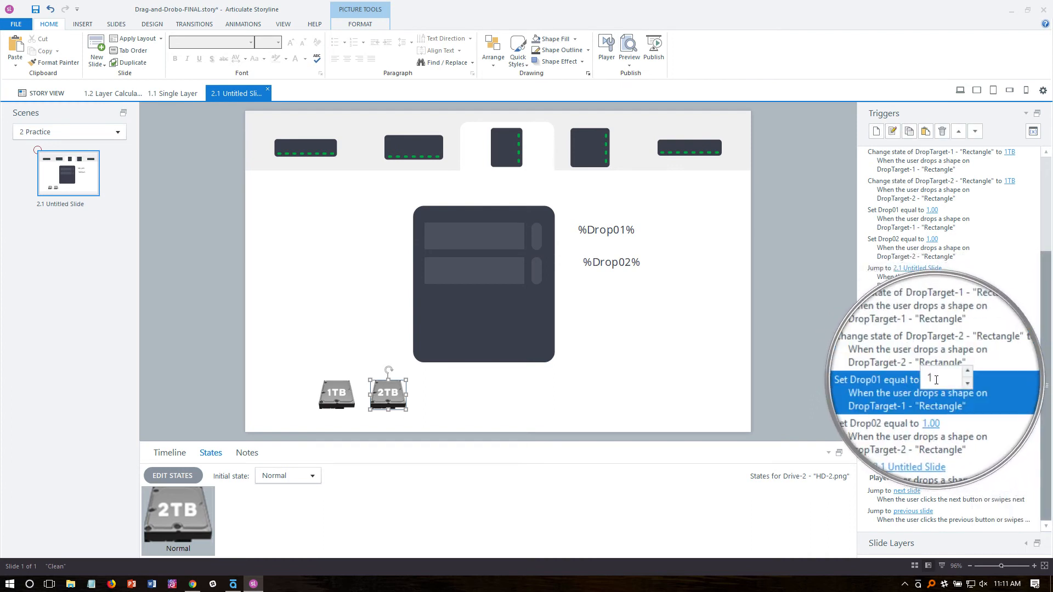
{"action": "type", "text": "2"}
{"action": "key", "text": "Return"}
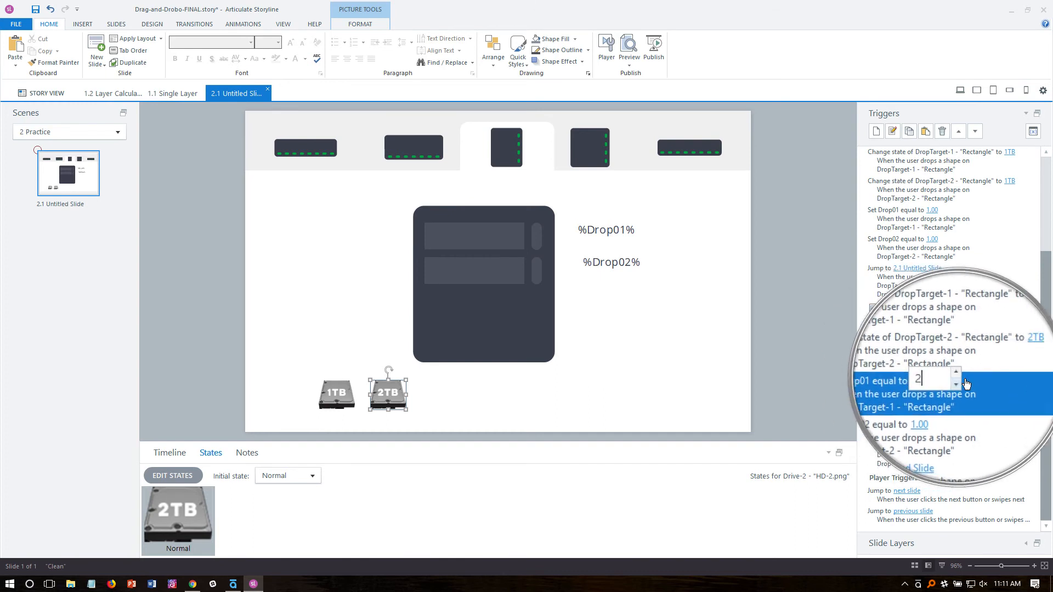
{"action": "left_click", "coordinate": [927, 410]}
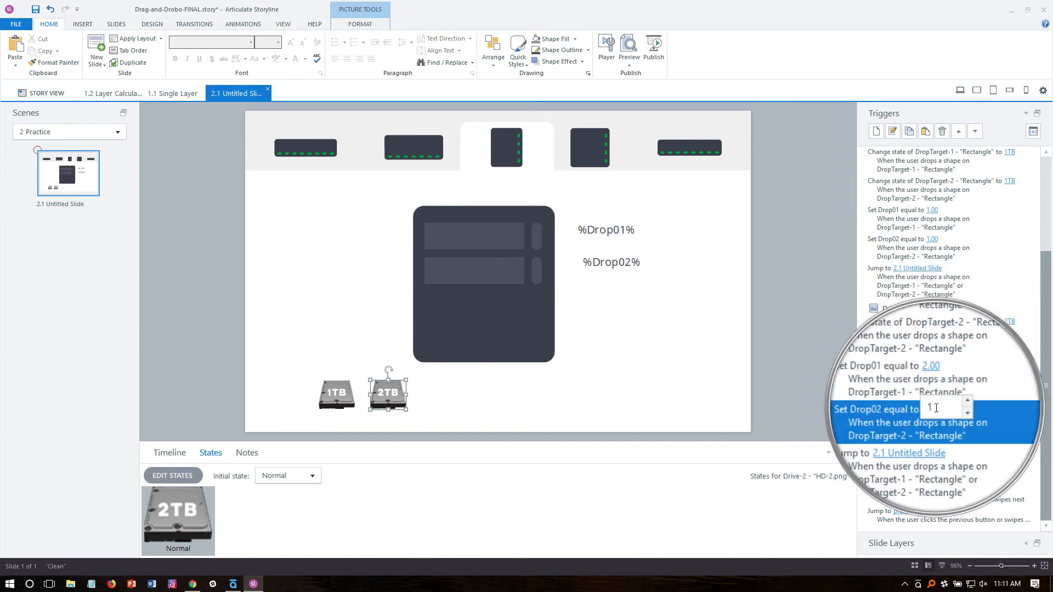
{"action": "key", "text": "Return"}
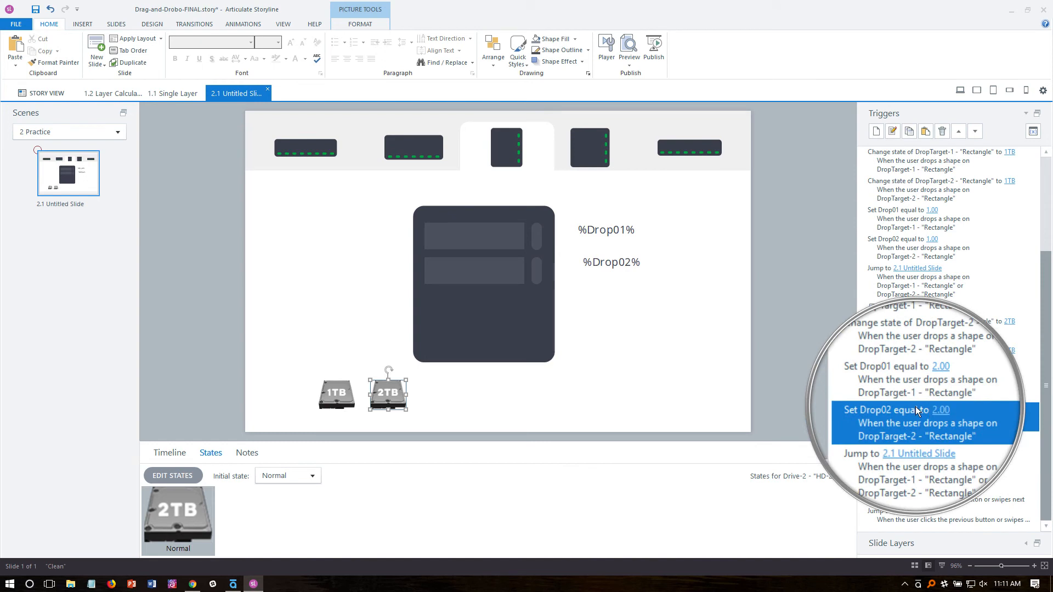
Duplicate the slide trigger that changes DropTarget-1's state when the timeline starts.
{"action": "key", "text": "alt"}
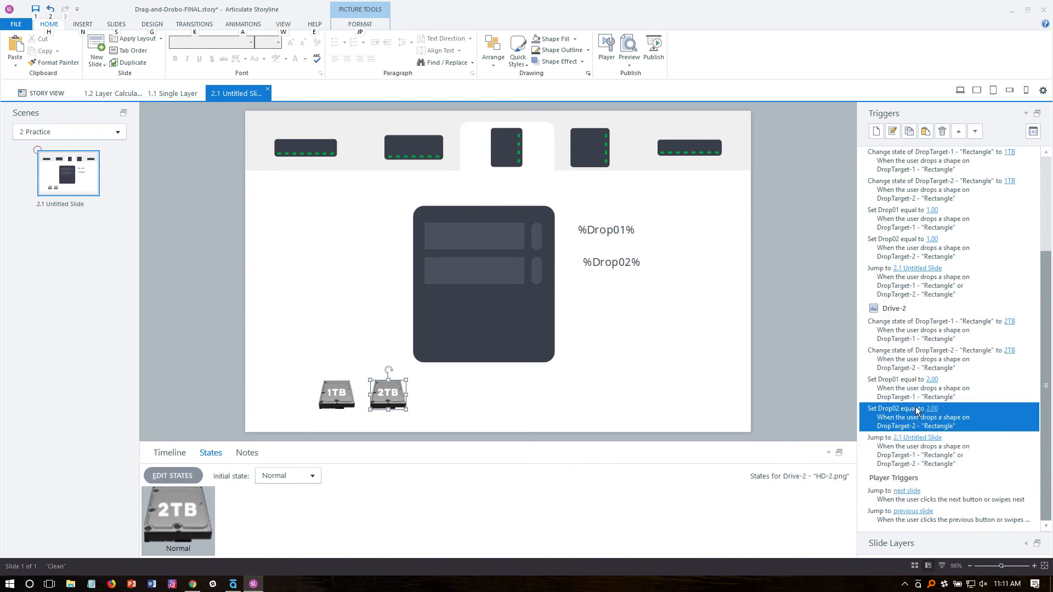
{"action": "left_click", "coordinate": [895, 454]}
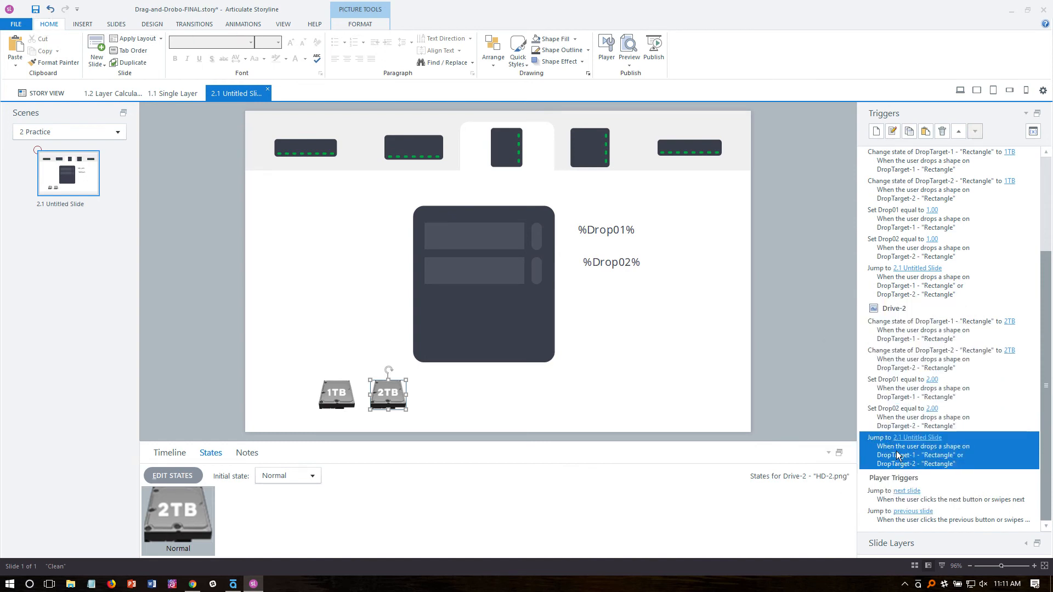
{"action": "scroll", "coordinate": [898, 452], "scroll_direction": "up", "scroll_amount": 3}
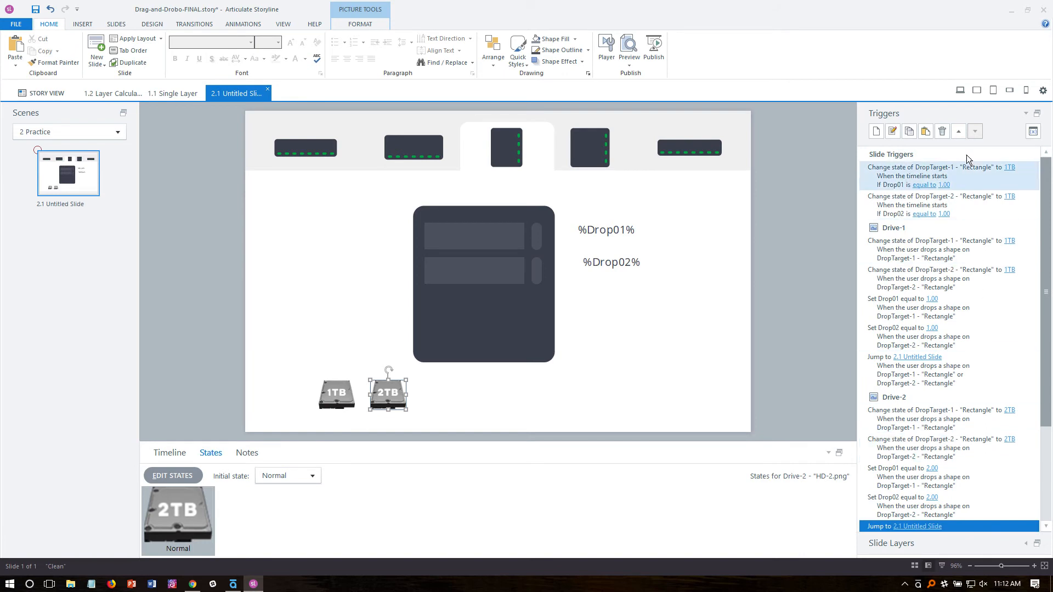
{"action": "left_click", "coordinate": [877, 177]}
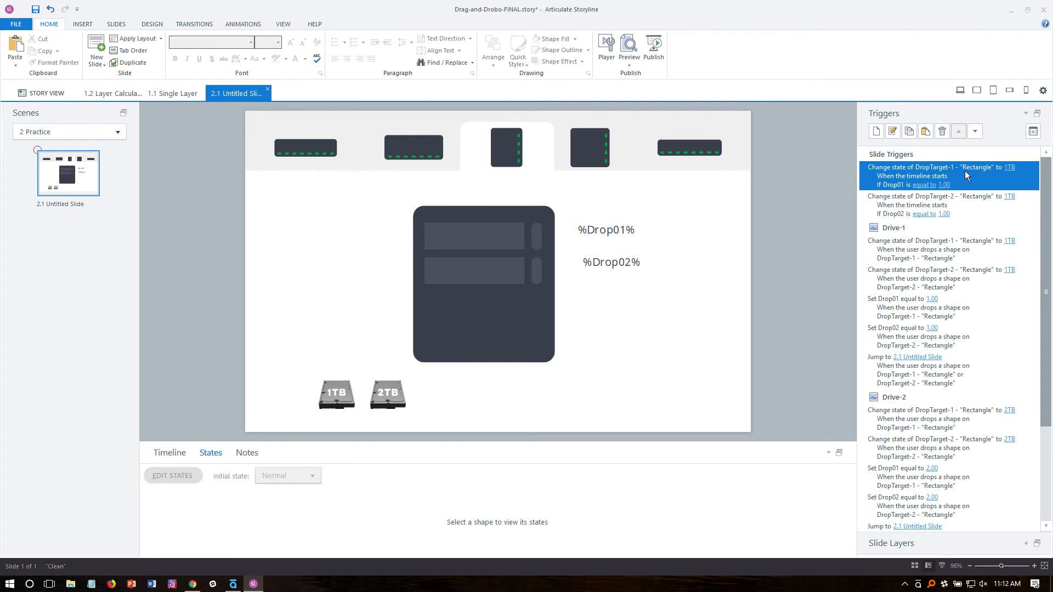
{"action": "key", "text": "ctrl+v"}
{"action": "left_click", "coordinate": [969, 227]}
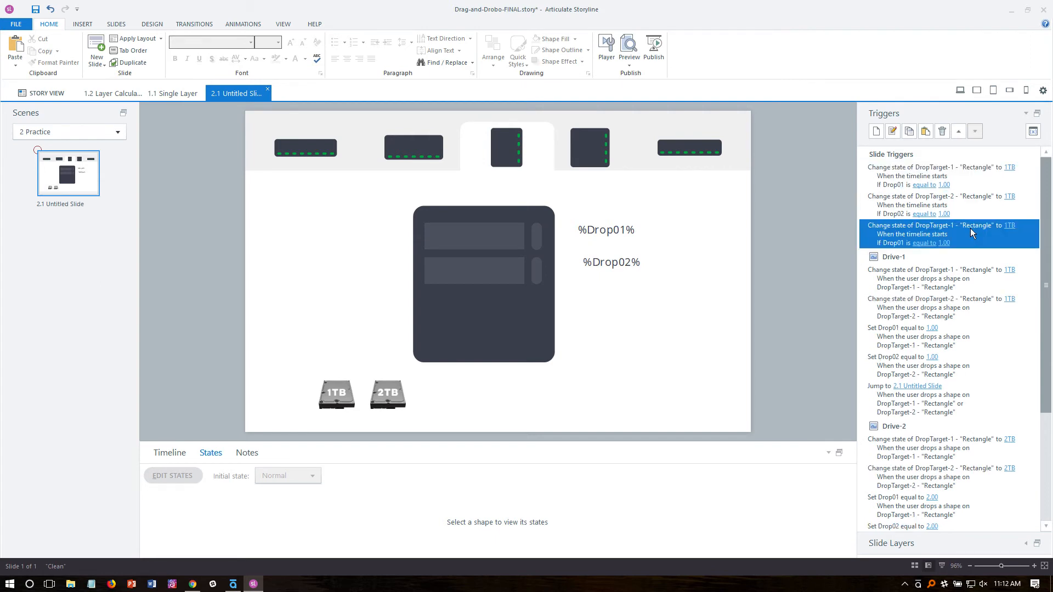
Set the duplicated DropTarget-1 timeline trigger to the 2TB state, with the condition that Drop01 equals 2.
{"action": "left_click", "coordinate": [1009, 227]}
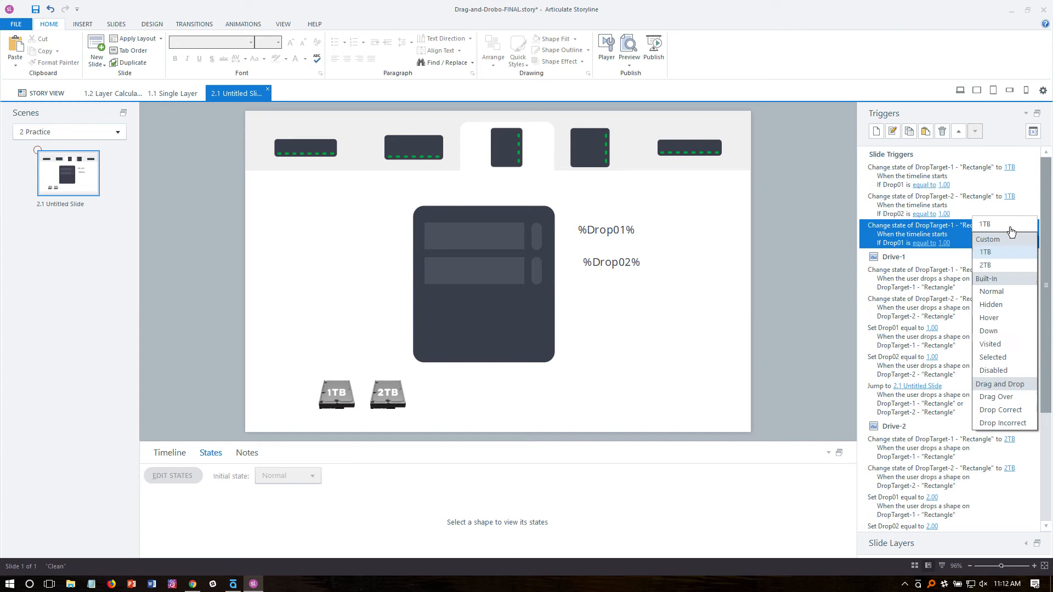
{"action": "left_click", "coordinate": [992, 265]}
{"action": "left_click", "coordinate": [944, 243]}
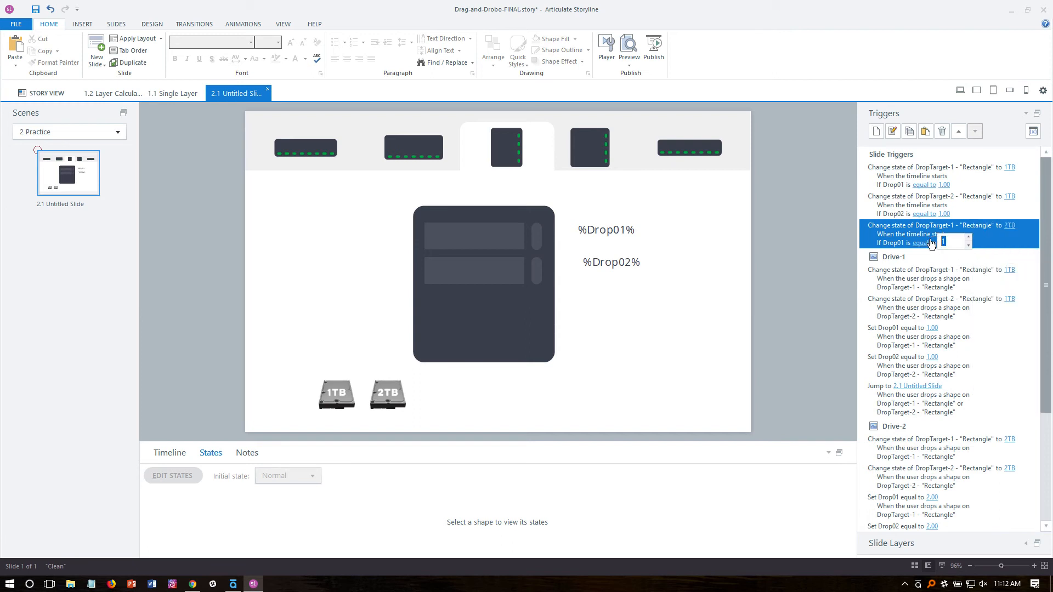
{"action": "type", "text": "2"}
{"action": "key", "text": "Return"}
Duplicate DropTarget-2's timeline-start trigger and set the copy to the 2TB state if Drop02 equals 2.
{"action": "left_click", "coordinate": [968, 210]}
{"action": "key", "text": "ctrl+c"}
{"action": "key", "text": "ctrl+v"}
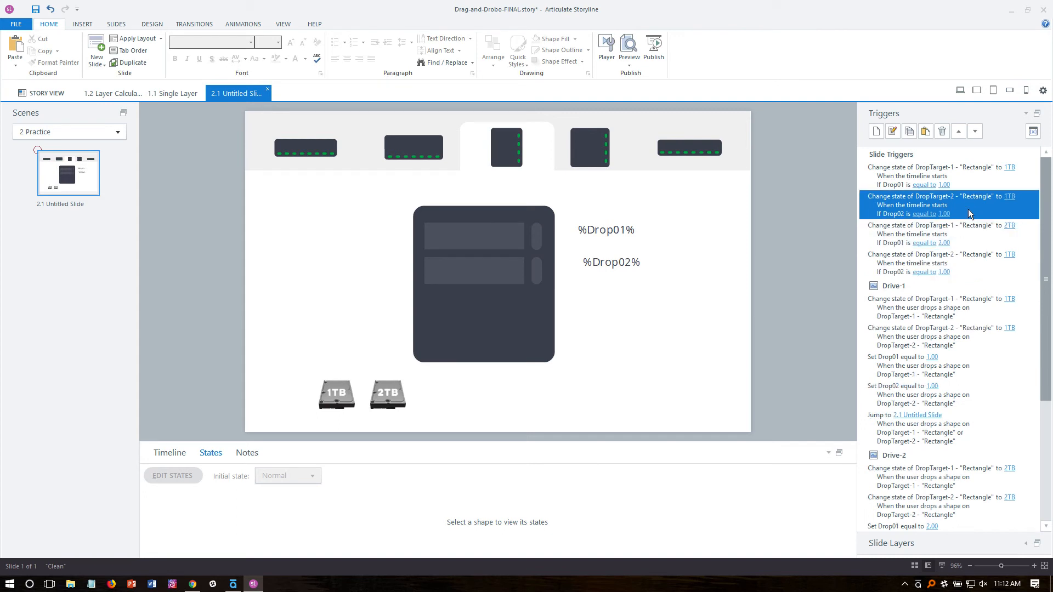
{"action": "left_click", "coordinate": [973, 254]}
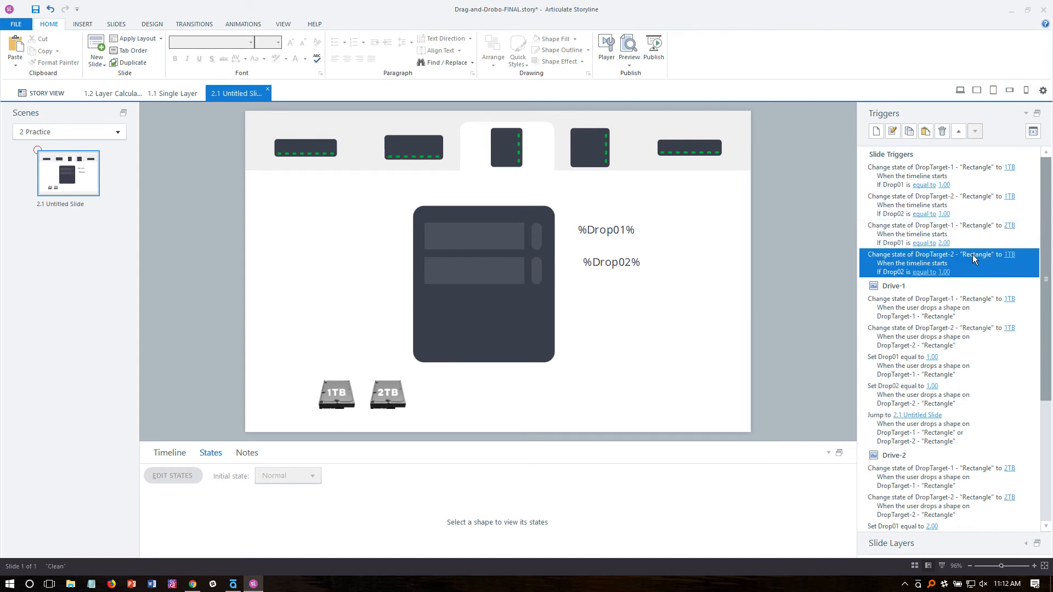
{"action": "left_click", "coordinate": [1007, 254]}
{"action": "left_click", "coordinate": [1001, 295]}
{"action": "left_click", "coordinate": [944, 272]}
{"action": "type", "text": "2"}
{"action": "left_click", "coordinate": [991, 269]}
Preview the slide and test dropping the 1TB and 2TB drives onto both slots in different combinations.
{"action": "left_click", "coordinate": [629, 60]}
{"action": "left_click", "coordinate": [649, 75]}
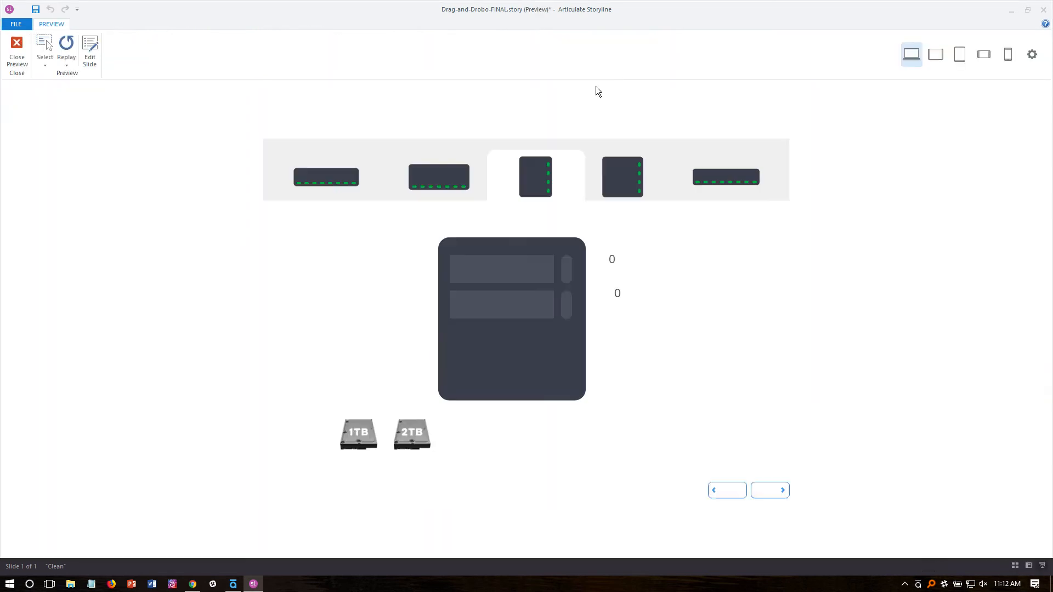
{"action": "left_click_drag", "start_coordinate": [358, 436], "coordinate": [506, 276]}
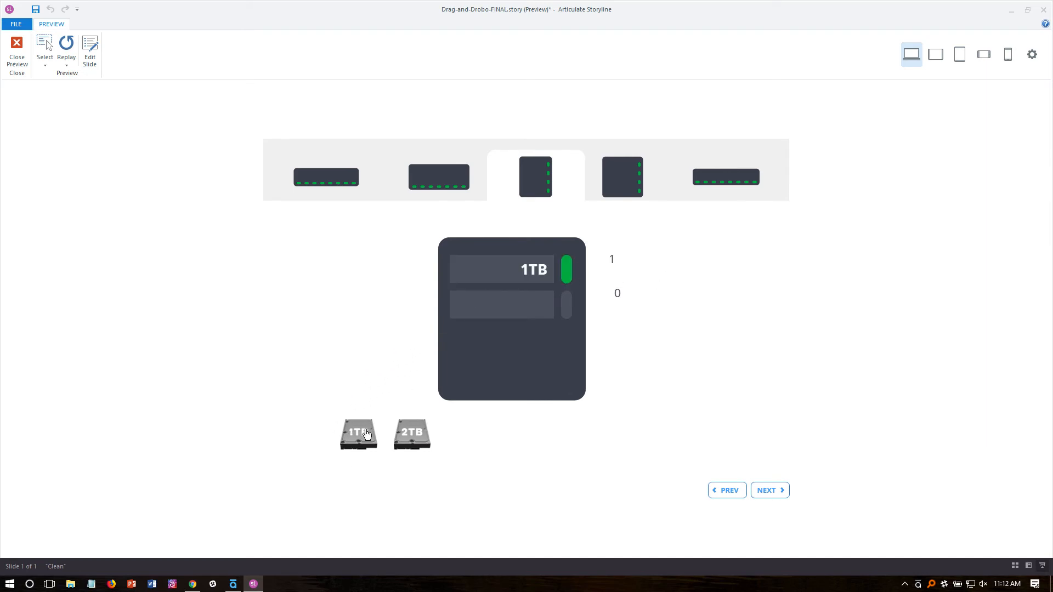
{"action": "left_click_drag", "start_coordinate": [359, 433], "coordinate": [513, 303]}
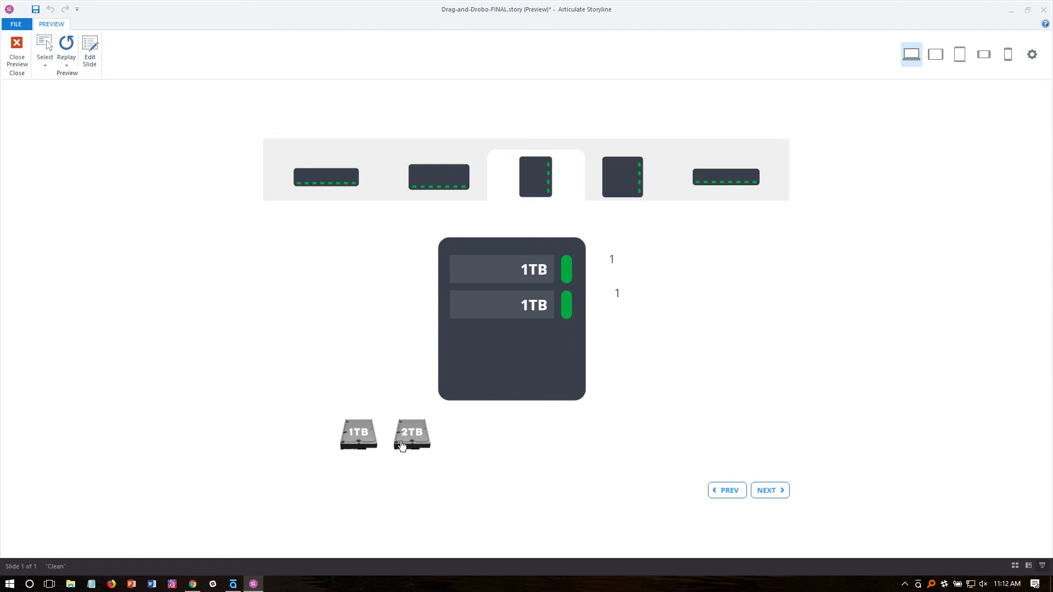
{"action": "left_click_drag", "start_coordinate": [410, 447], "coordinate": [499, 277]}
{"action": "left_click_drag", "start_coordinate": [425, 433], "coordinate": [519, 315]}
{"action": "left_click_drag", "start_coordinate": [424, 433], "coordinate": [527, 275]}
{"action": "left_click_drag", "start_coordinate": [359, 433], "coordinate": [490, 274]}
{"action": "left_click_drag", "start_coordinate": [422, 430], "coordinate": [496, 297]}
Switch to Chrome and try removing drives and adding 3.0 TB and 4.0 TB drives in the Drobo 4-Bay capacity calculator.
{"action": "left_click", "coordinate": [192, 584]}
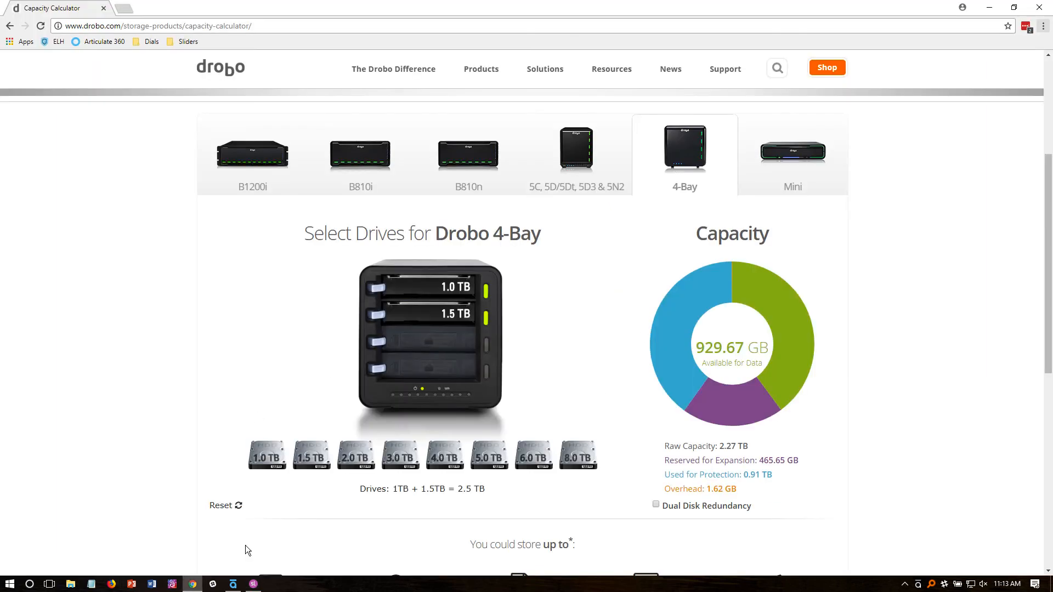
{"action": "left_click", "coordinate": [451, 317]}
{"action": "left_click", "coordinate": [438, 288]}
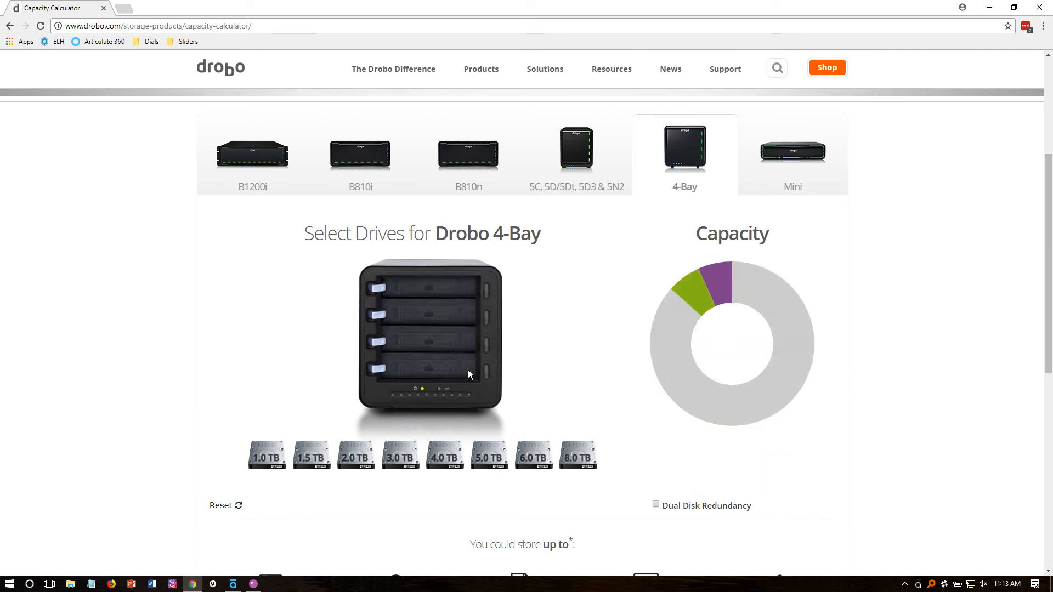
{"action": "left_click", "coordinate": [400, 455]}
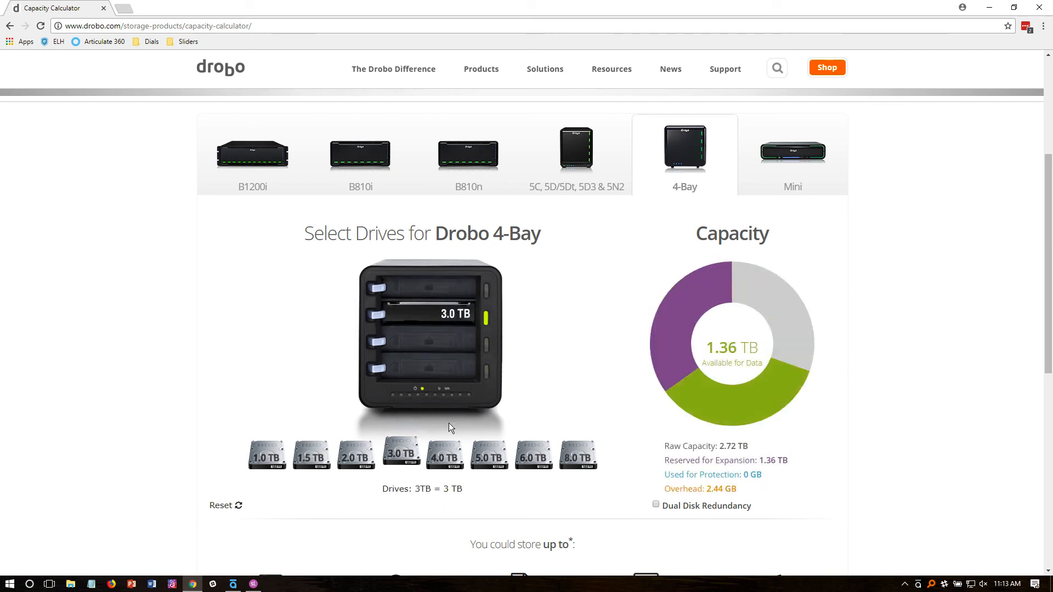
{"action": "left_click", "coordinate": [445, 455]}
{"action": "left_click", "coordinate": [456, 313]}
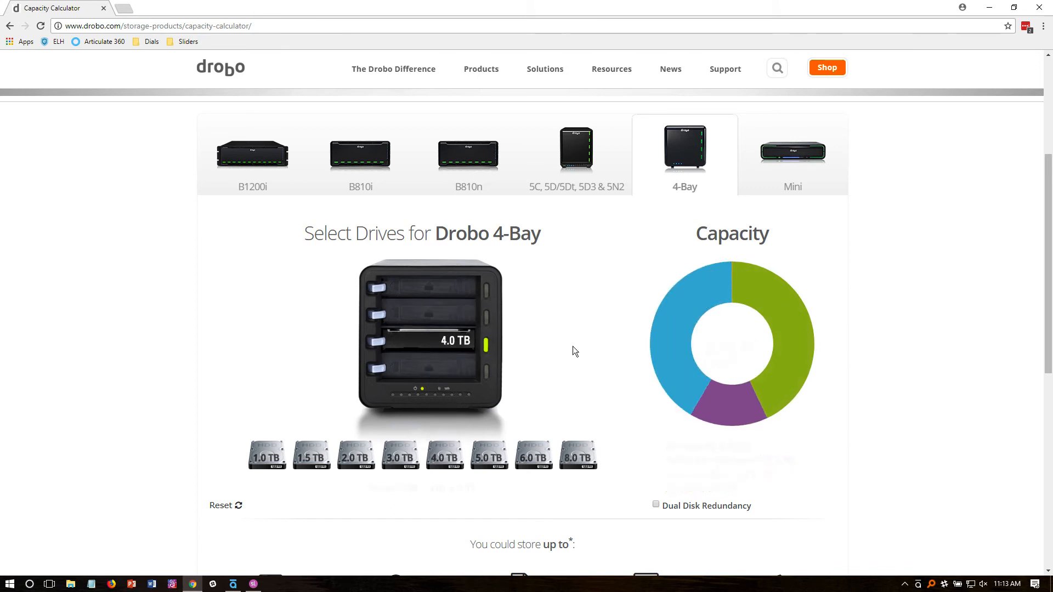
Return to Storyline, close the preview, and add a DropTarget-1 trigger that assigns 0 to Drop01 on User clicks.
{"action": "left_click", "coordinate": [253, 584]}
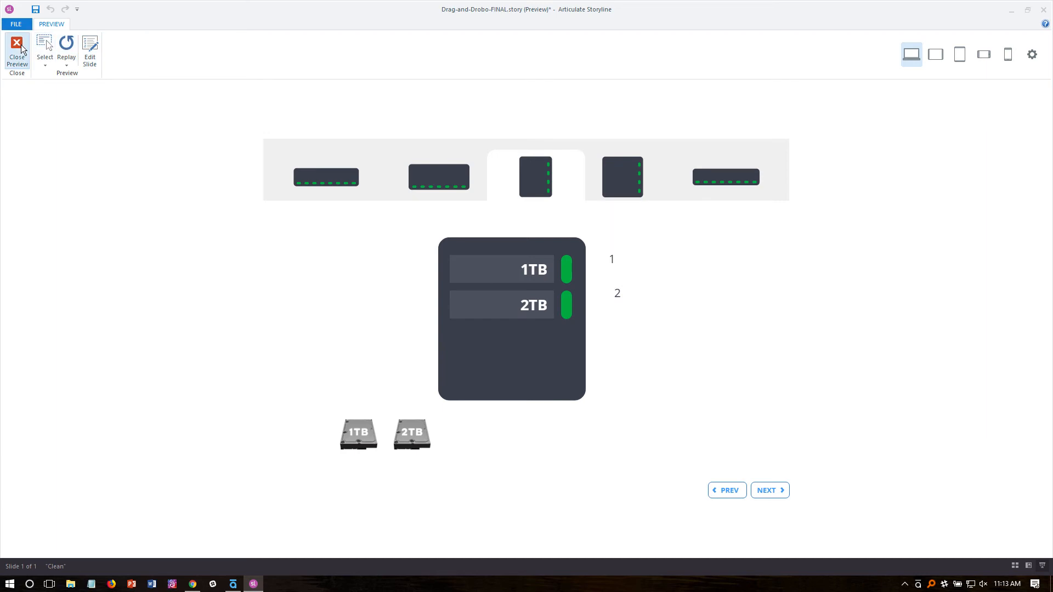
{"action": "left_click", "coordinate": [21, 47]}
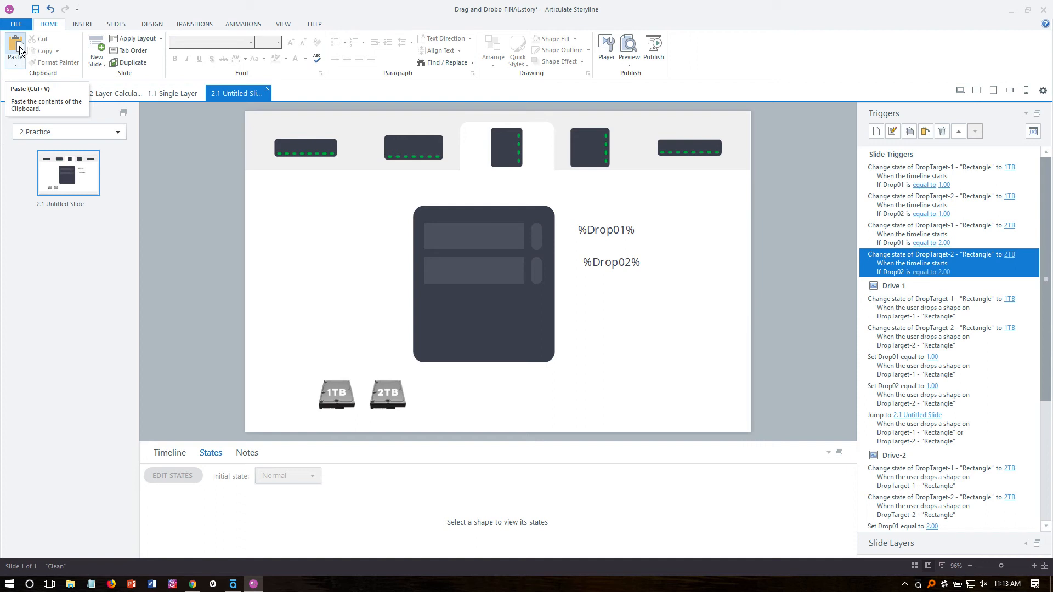
{"action": "left_click", "coordinate": [463, 239]}
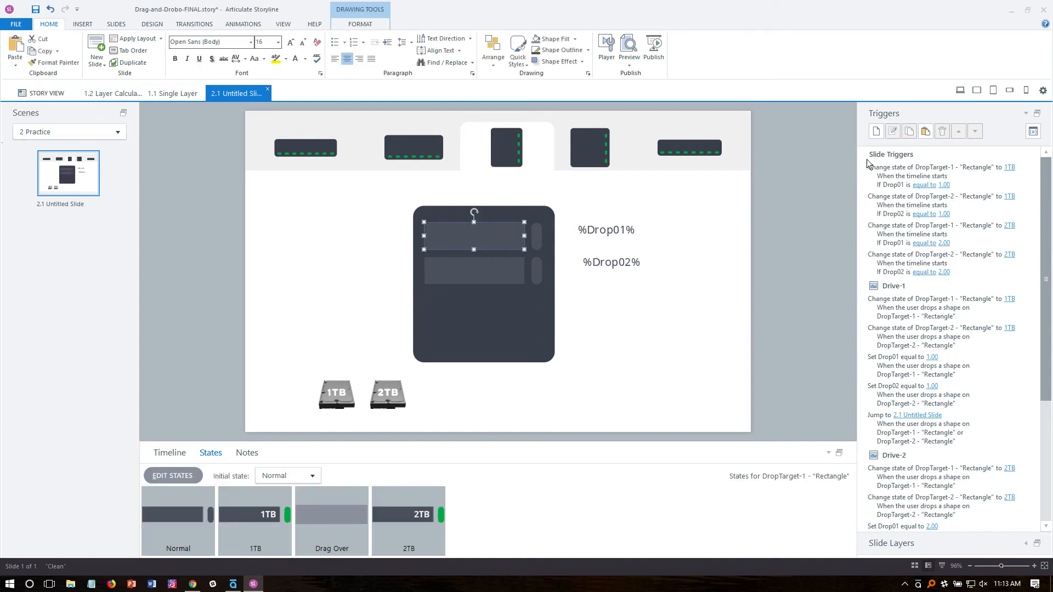
{"action": "left_click", "coordinate": [875, 131]}
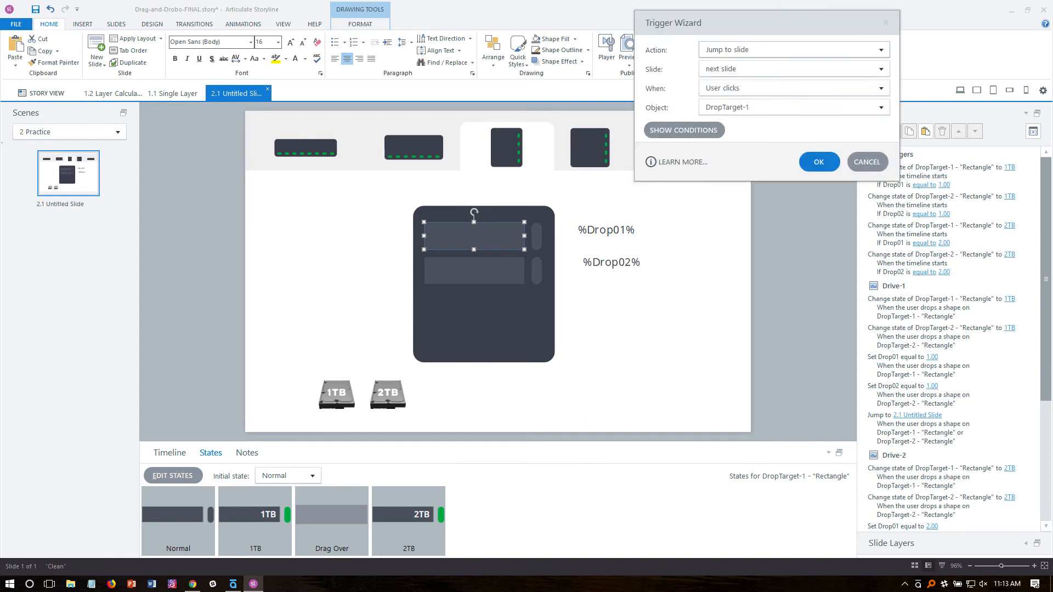
{"action": "left_click_drag", "start_coordinate": [732, 20], "coordinate": [670, 107]}
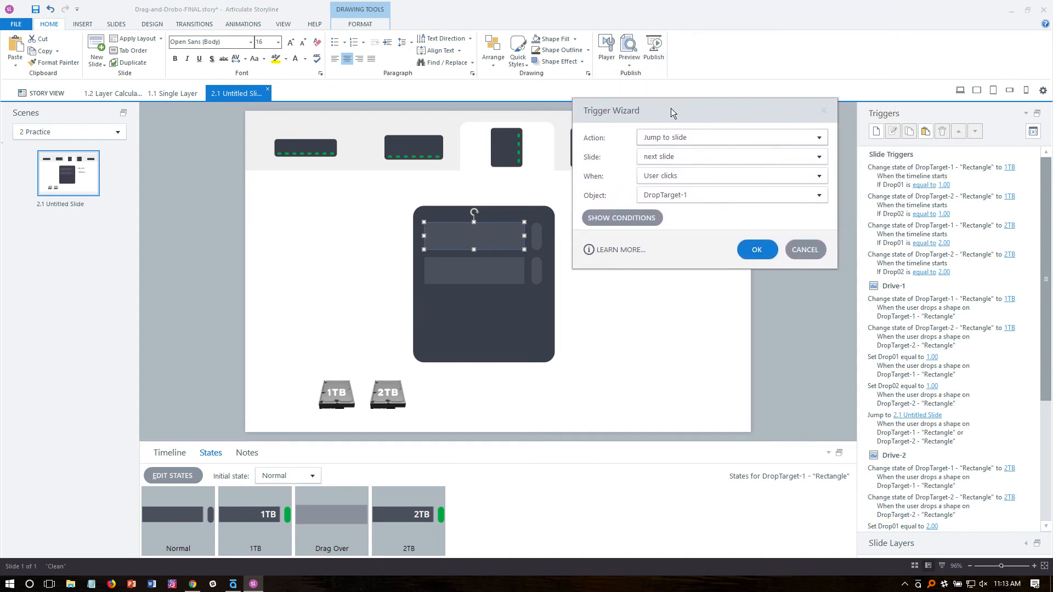
{"action": "left_click", "coordinate": [678, 141]}
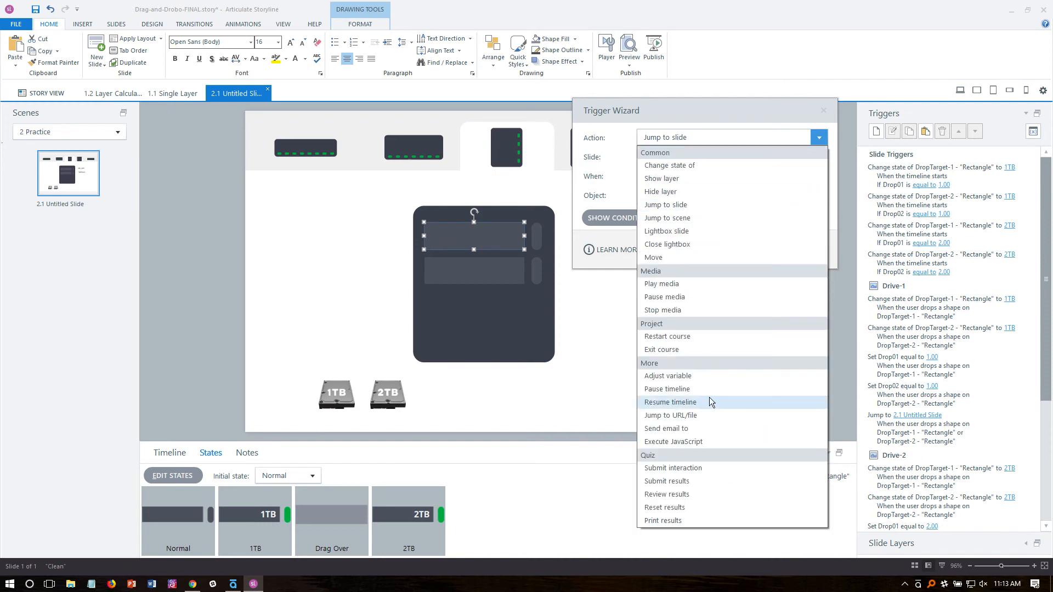
{"action": "left_click", "coordinate": [709, 380]}
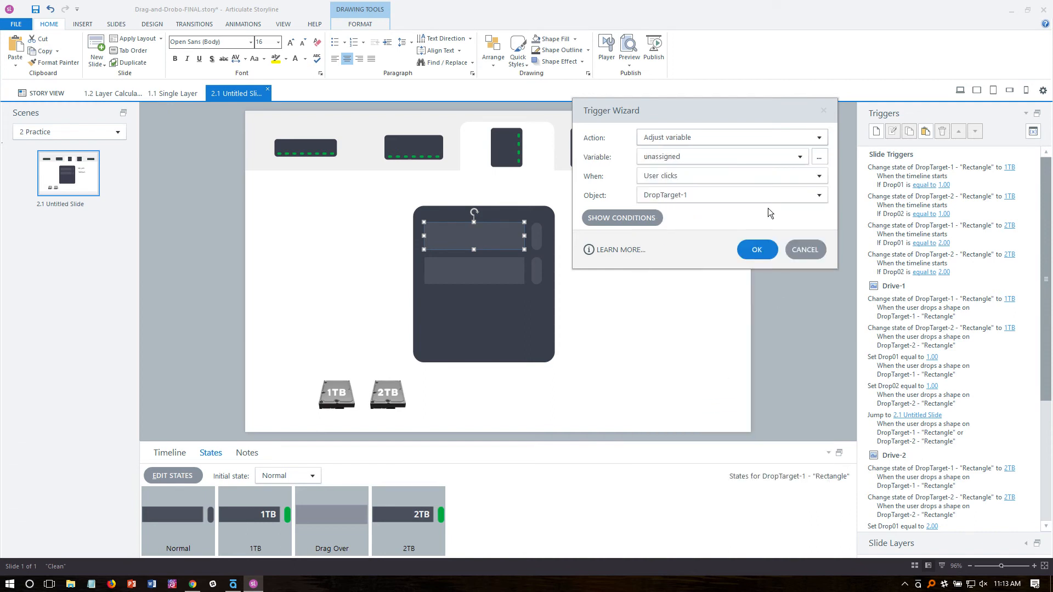
{"action": "left_click", "coordinate": [688, 157]}
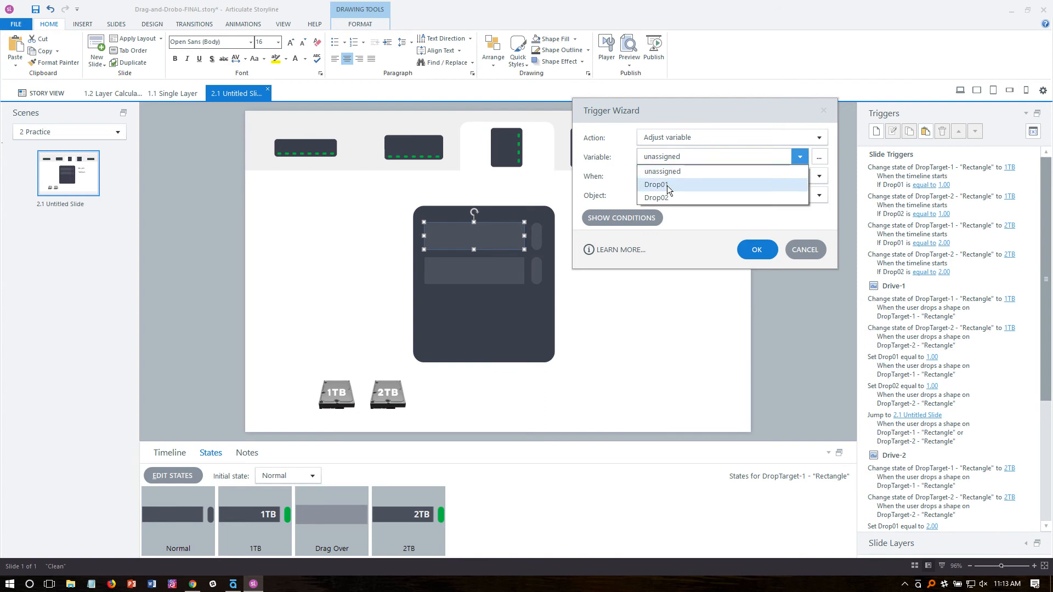
{"action": "left_click", "coordinate": [669, 184]}
{"action": "left_click", "coordinate": [671, 177]}
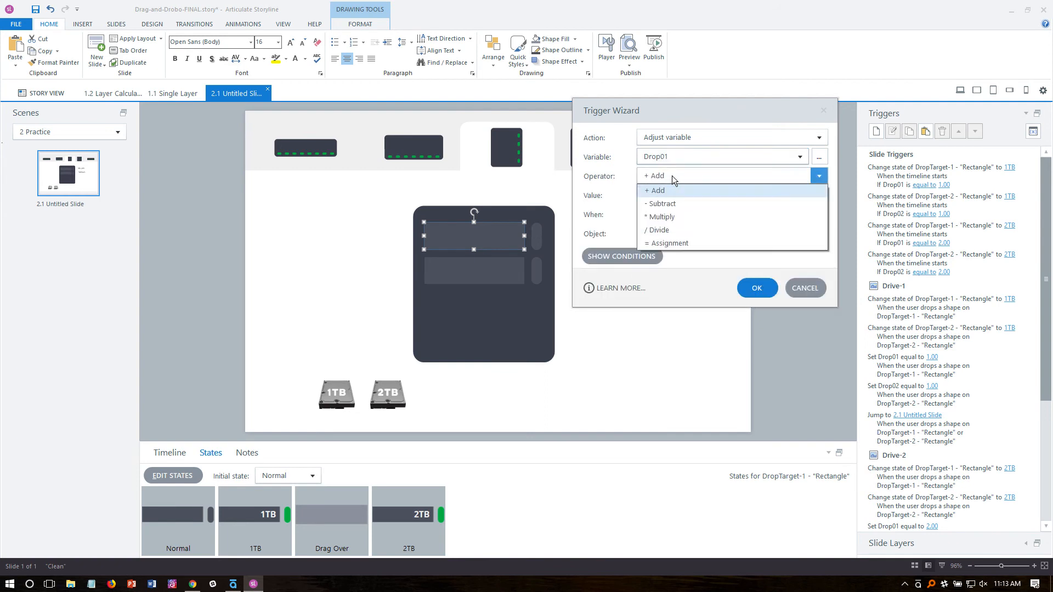
{"action": "left_click", "coordinate": [690, 239]}
{"action": "left_click_drag", "start_coordinate": [683, 117], "coordinate": [788, 72]}
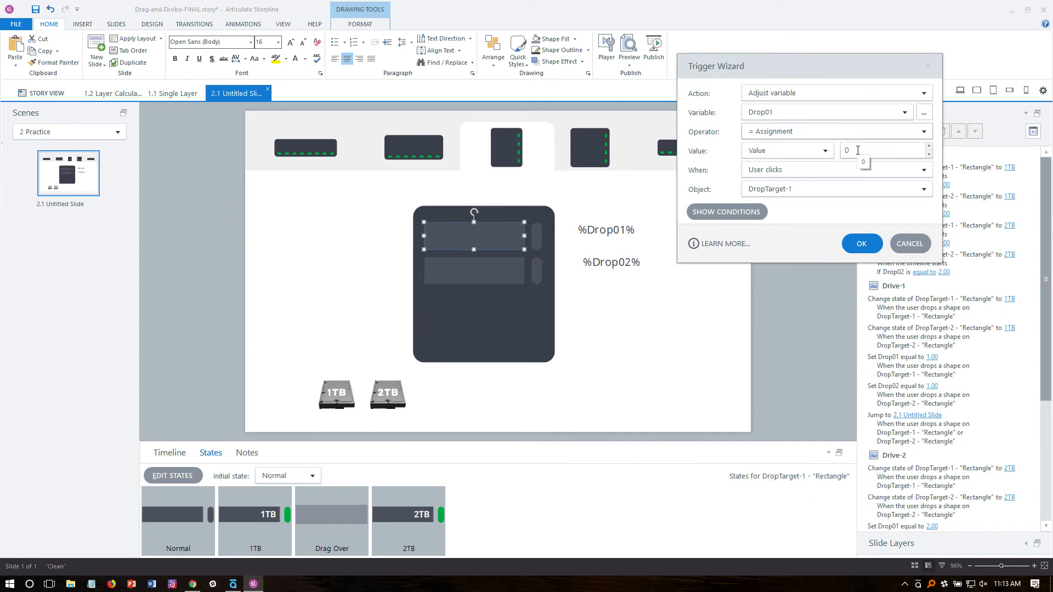
{"action": "left_click", "coordinate": [861, 244]}
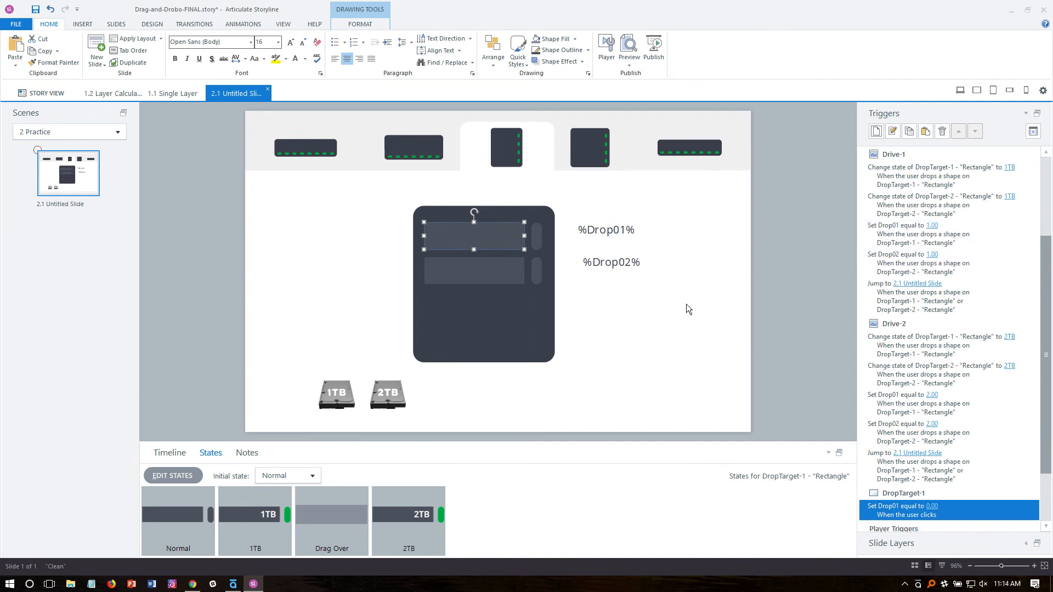
Add a trigger to DropTarget-2 that assigns the value 0 to Drop02 on User clicks.
{"action": "left_click", "coordinate": [495, 267]}
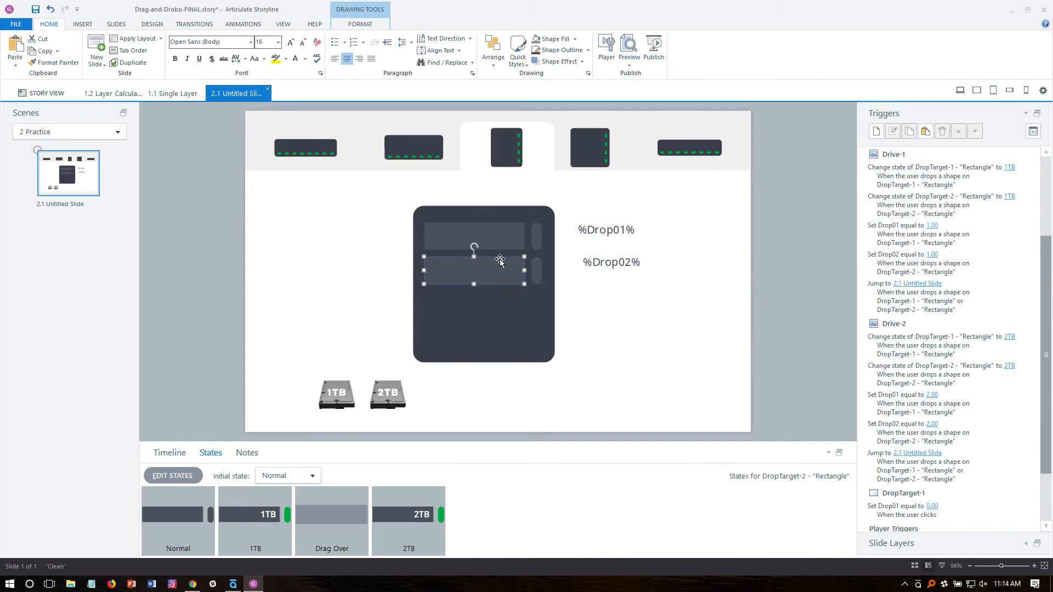
{"action": "left_click", "coordinate": [878, 132]}
{"action": "left_click", "coordinate": [801, 112]}
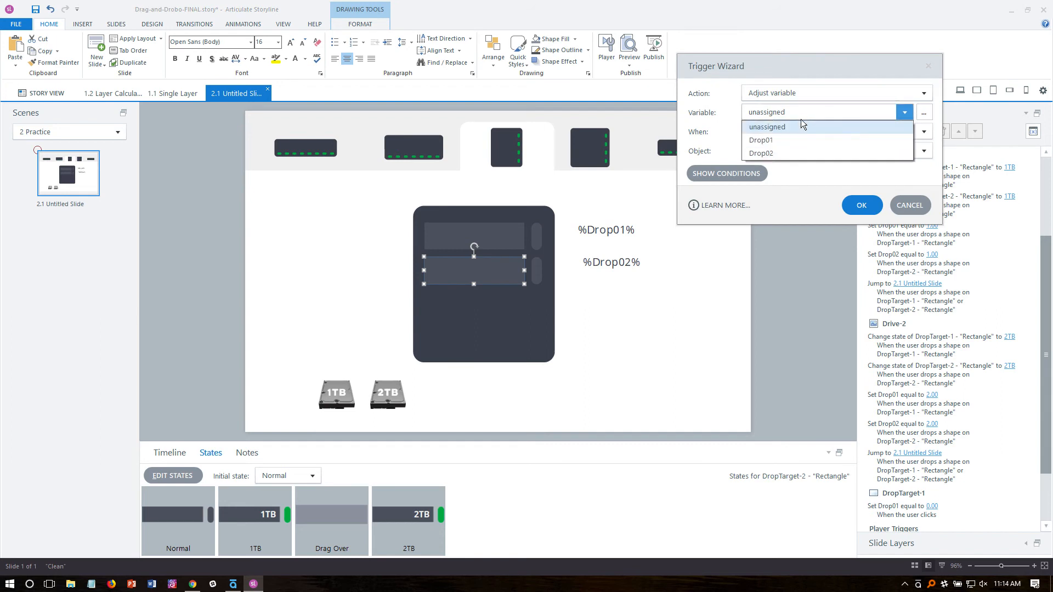
{"action": "left_click", "coordinate": [776, 154]}
{"action": "left_click", "coordinate": [923, 132]}
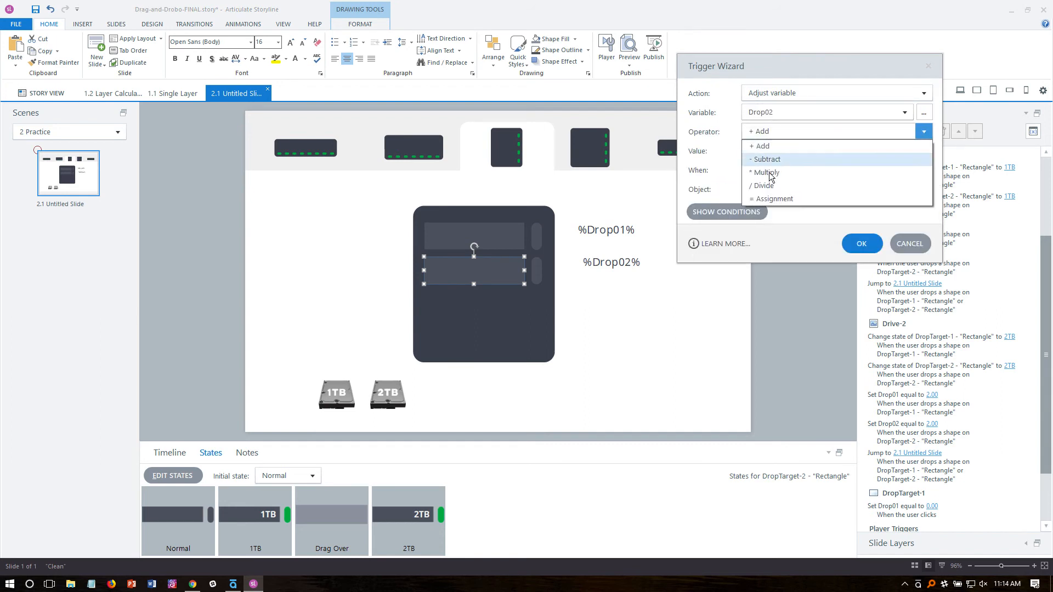
{"action": "left_click", "coordinate": [769, 200]}
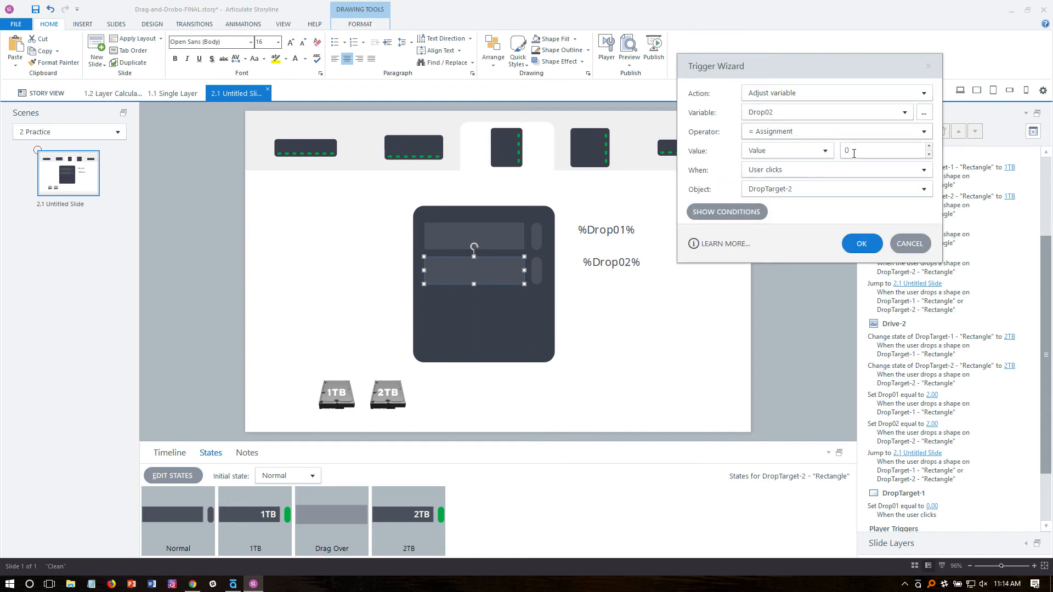
{"action": "left_click", "coordinate": [847, 242]}
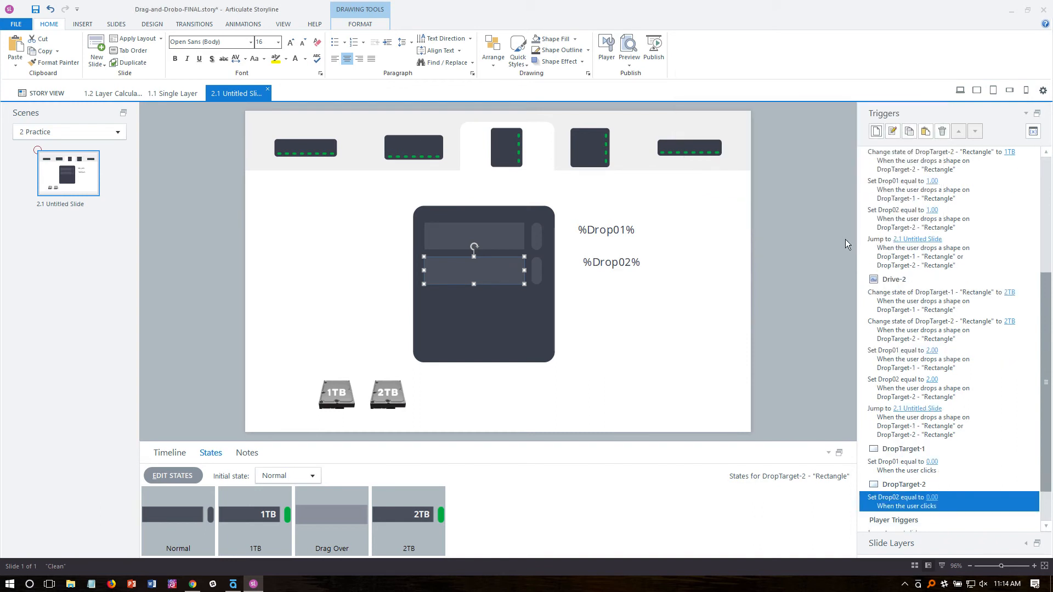
Add a DropTarget-1 trigger that jumps to slide 2.1 Untitled Slide on User clicks.
{"action": "left_click", "coordinate": [508, 233]}
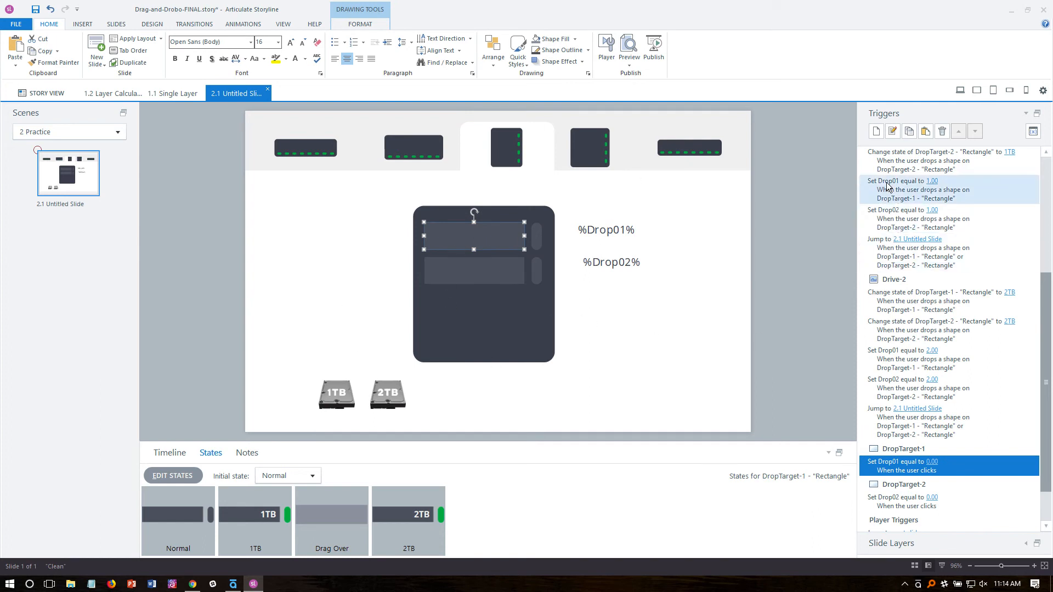
{"action": "left_click", "coordinate": [877, 131]}
{"action": "left_click", "coordinate": [781, 94]}
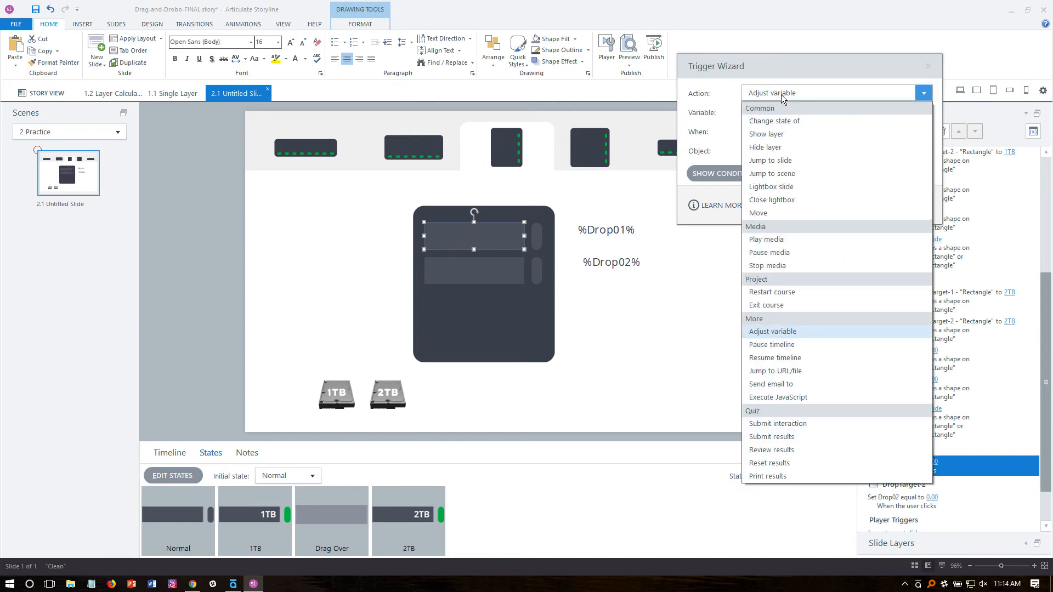
{"action": "left_click", "coordinate": [805, 159]}
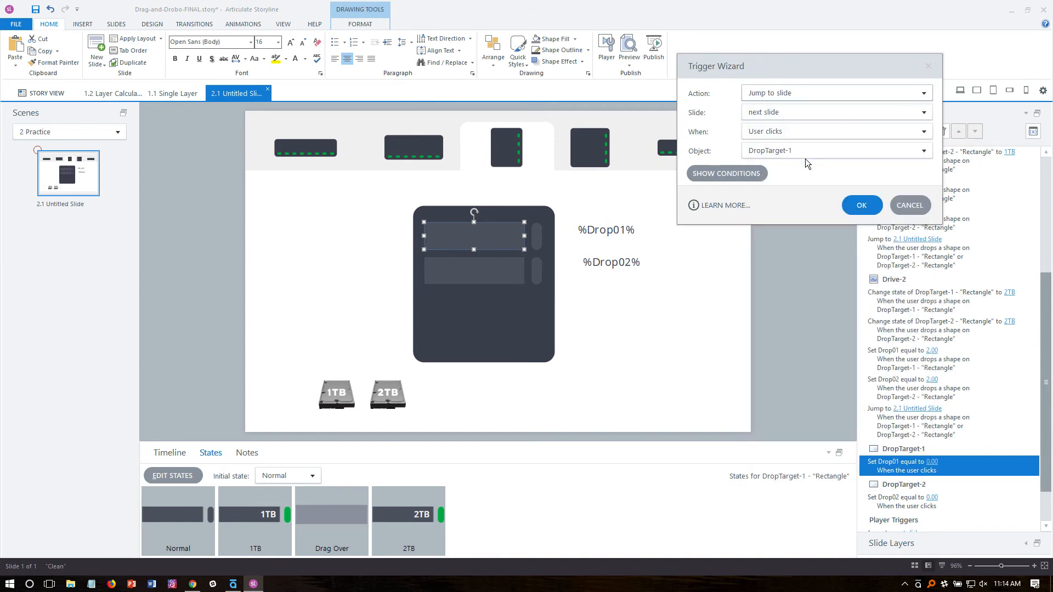
{"action": "left_click", "coordinate": [779, 111]}
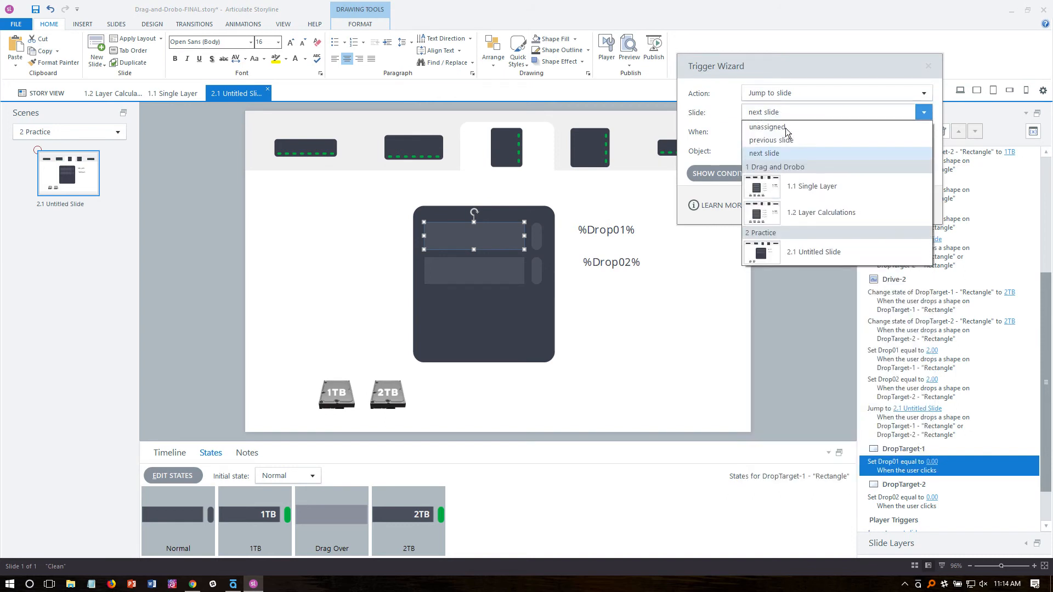
{"action": "left_click", "coordinate": [827, 254]}
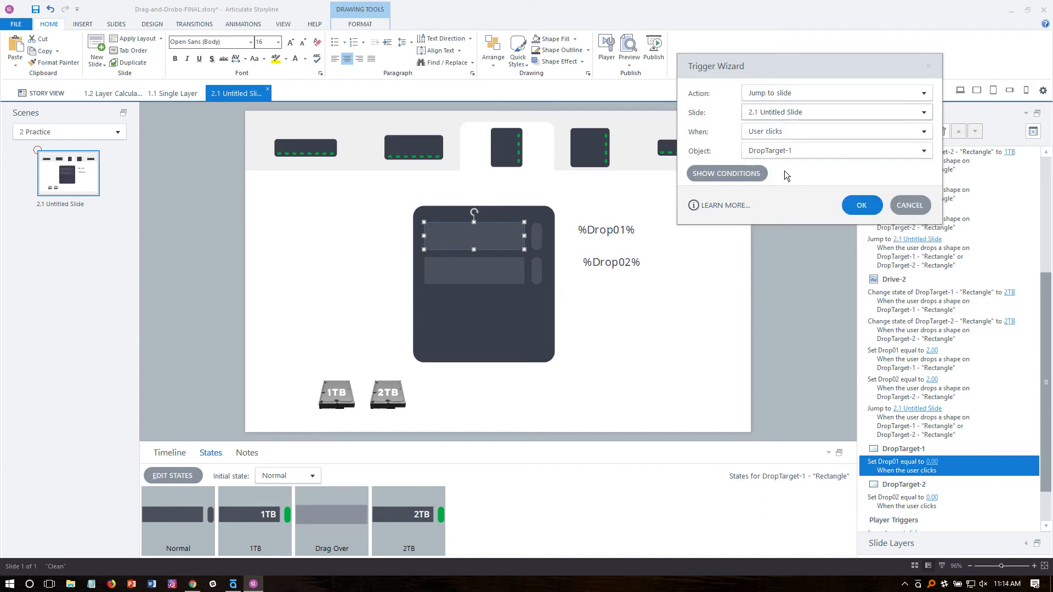
{"action": "left_click", "coordinate": [848, 205]}
Add a DropTarget-2 trigger that jumps to slide 2.1 Untitled Slide on User clicks.
{"action": "left_click", "coordinate": [505, 279]}
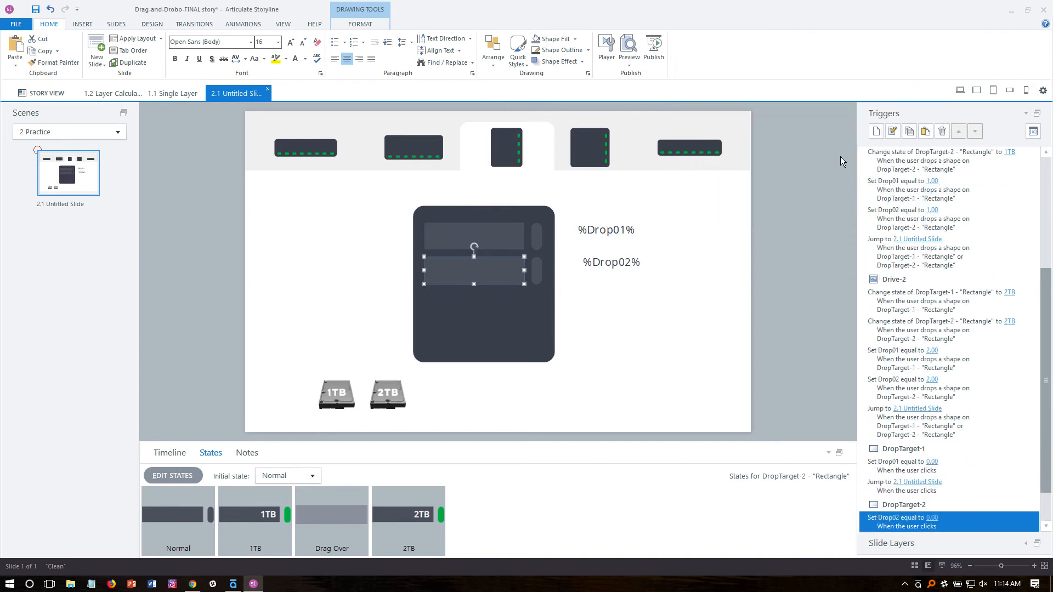
{"action": "left_click", "coordinate": [875, 131]}
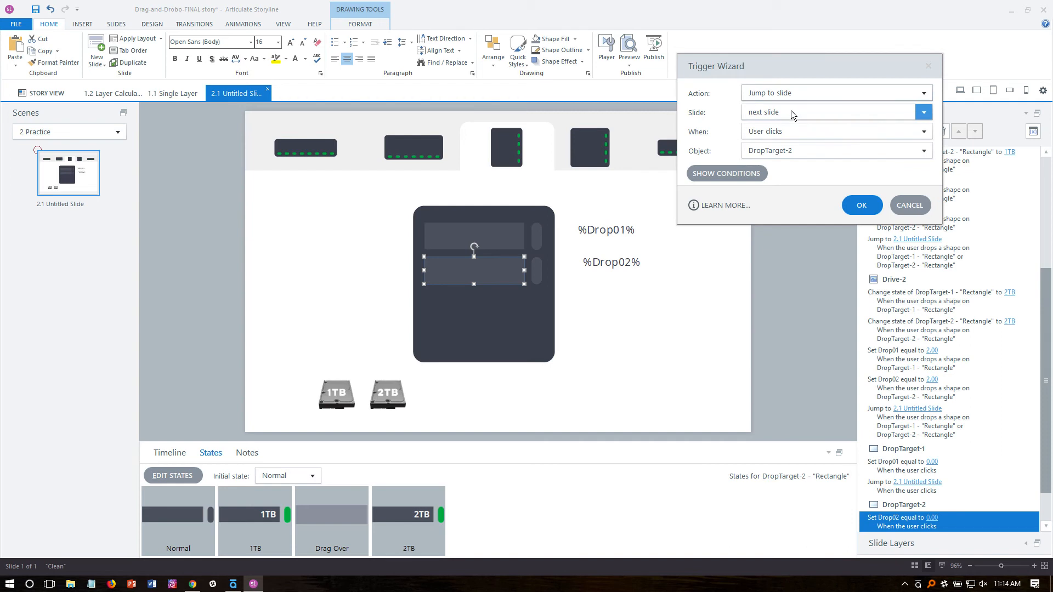
{"action": "left_click", "coordinate": [791, 113]}
{"action": "left_click", "coordinate": [804, 252]}
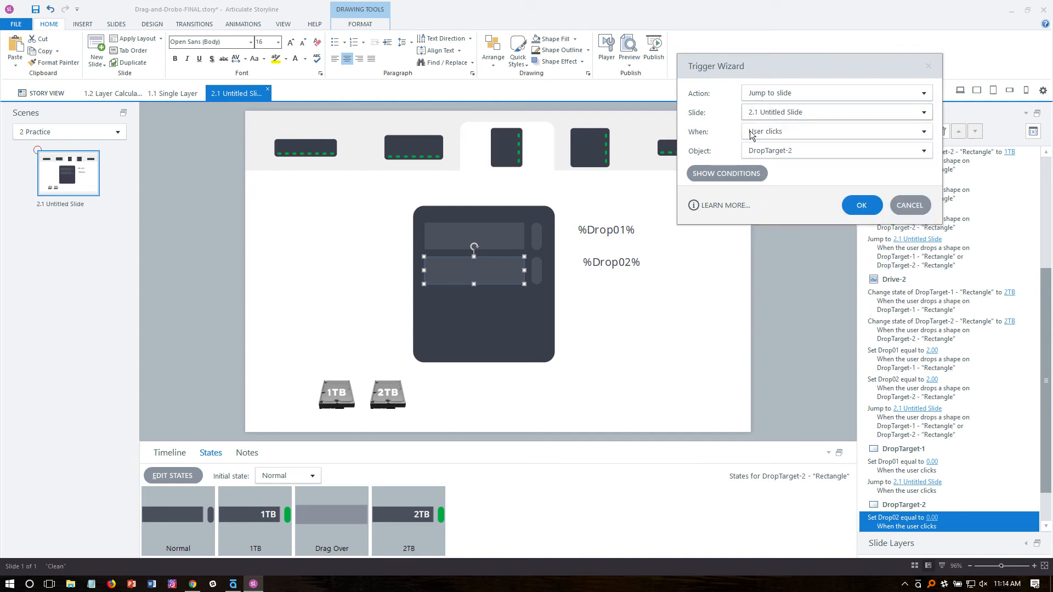
{"action": "left_click", "coordinate": [858, 205]}
Preview this slide, test filling both slots with the 1TB and 2TB drives and clearing them, and close the preview.
{"action": "left_click", "coordinate": [629, 64]}
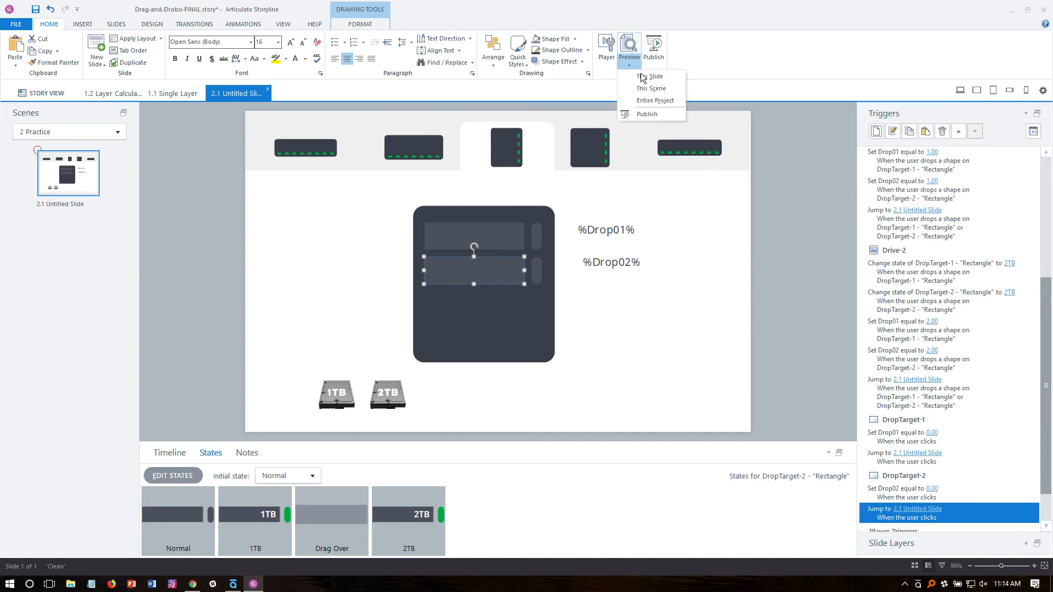
{"action": "left_click", "coordinate": [646, 77]}
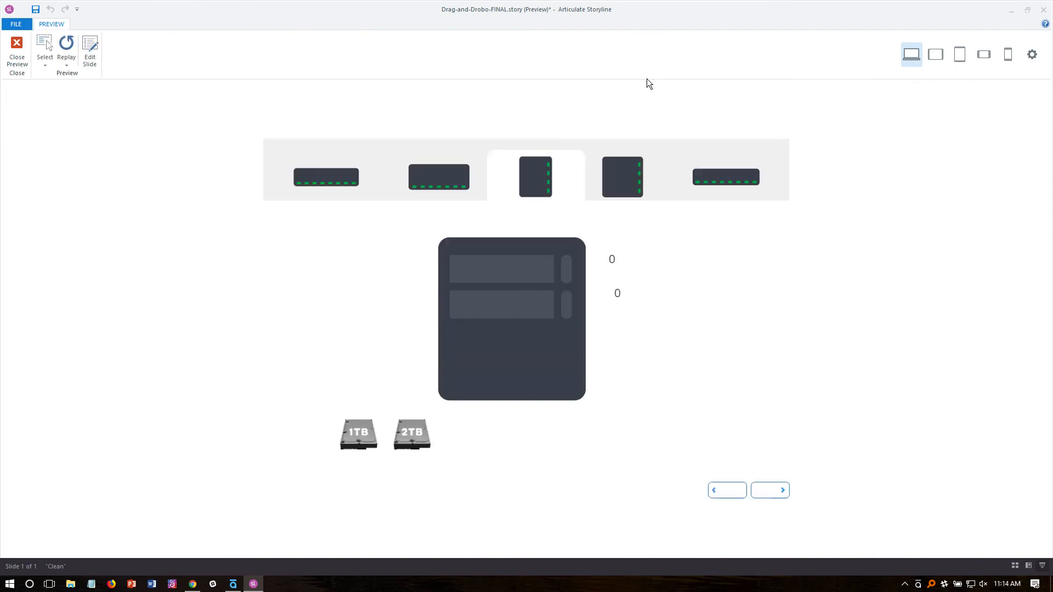
{"action": "left_click_drag", "start_coordinate": [413, 433], "coordinate": [525, 290]}
{"action": "left_click_drag", "start_coordinate": [358, 435], "coordinate": [562, 301]}
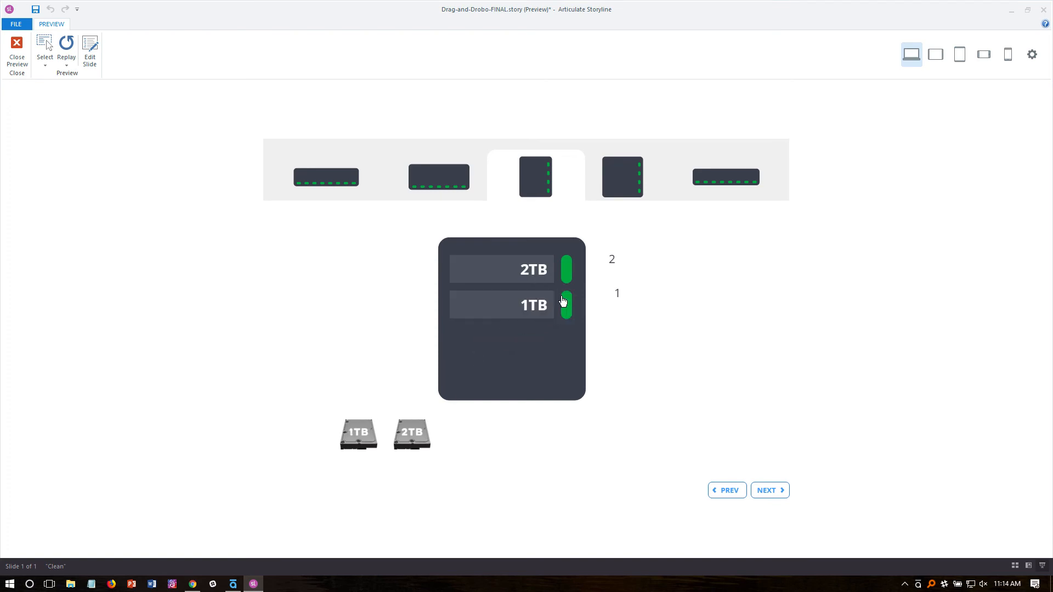
{"action": "left_click", "coordinate": [533, 306]}
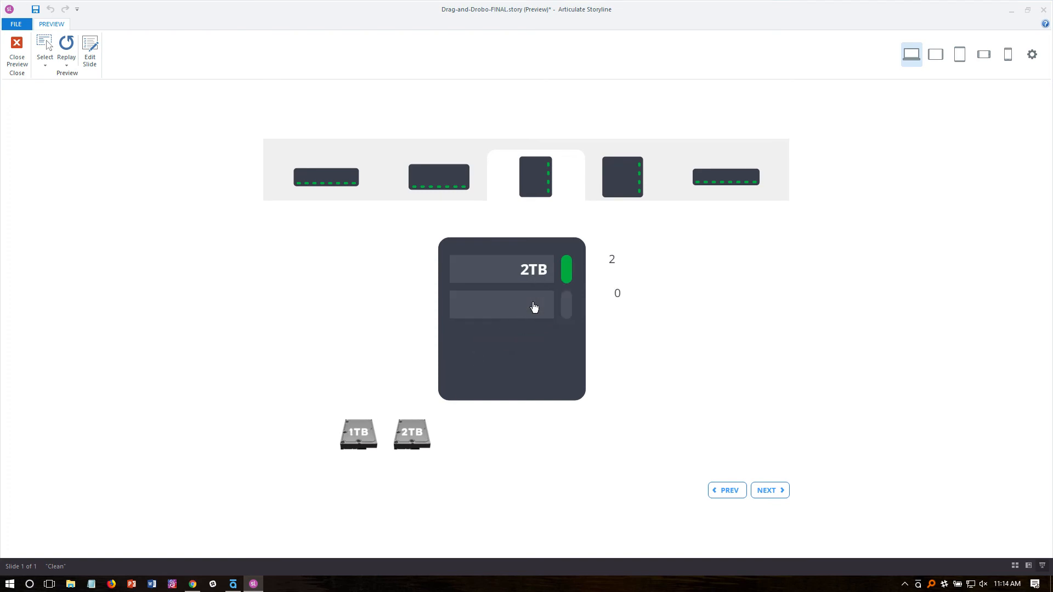
{"action": "left_click", "coordinate": [501, 270]}
{"action": "left_click_drag", "start_coordinate": [358, 433], "coordinate": [535, 269]}
{"action": "left_click_drag", "start_coordinate": [411, 443], "coordinate": [524, 313]}
{"action": "left_click_drag", "start_coordinate": [358, 433], "coordinate": [585, 464]}
{"action": "left_click", "coordinate": [534, 267]}
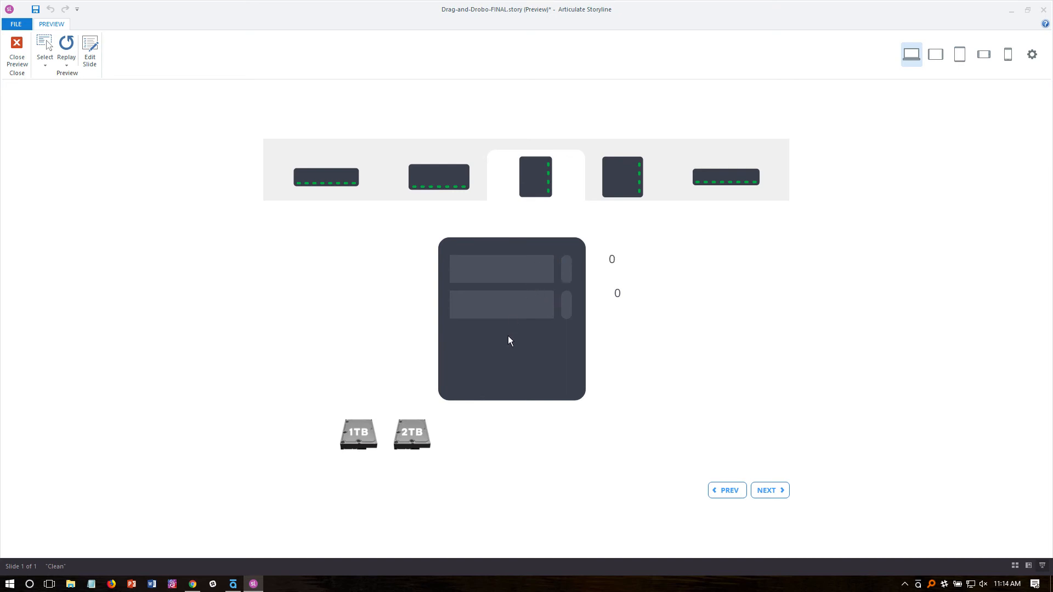
{"action": "left_click", "coordinate": [17, 52]}
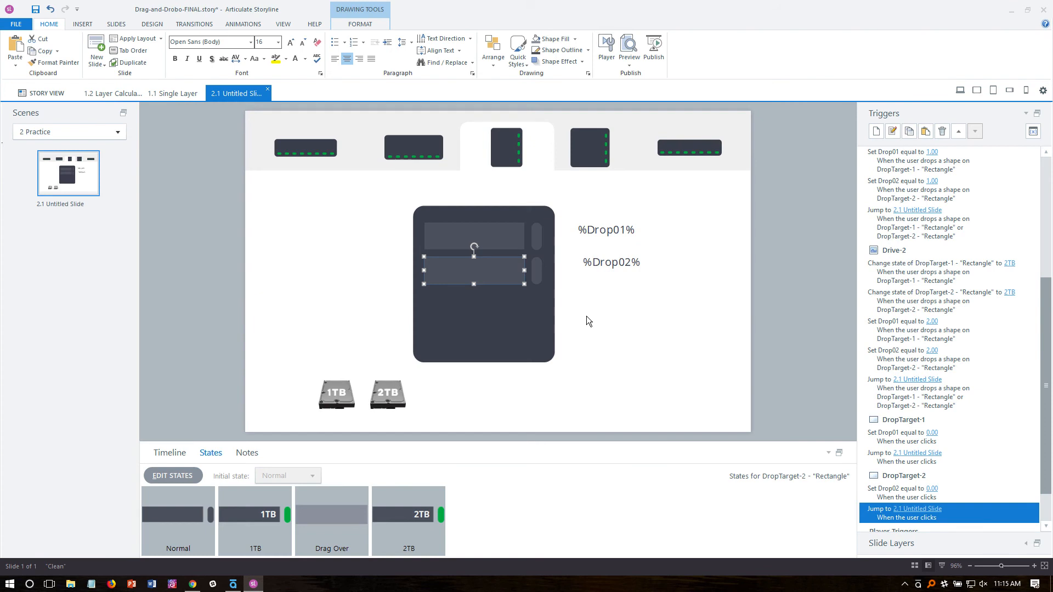
{"action": "left_click_drag", "start_coordinate": [698, 325], "coordinate": [570, 207]}
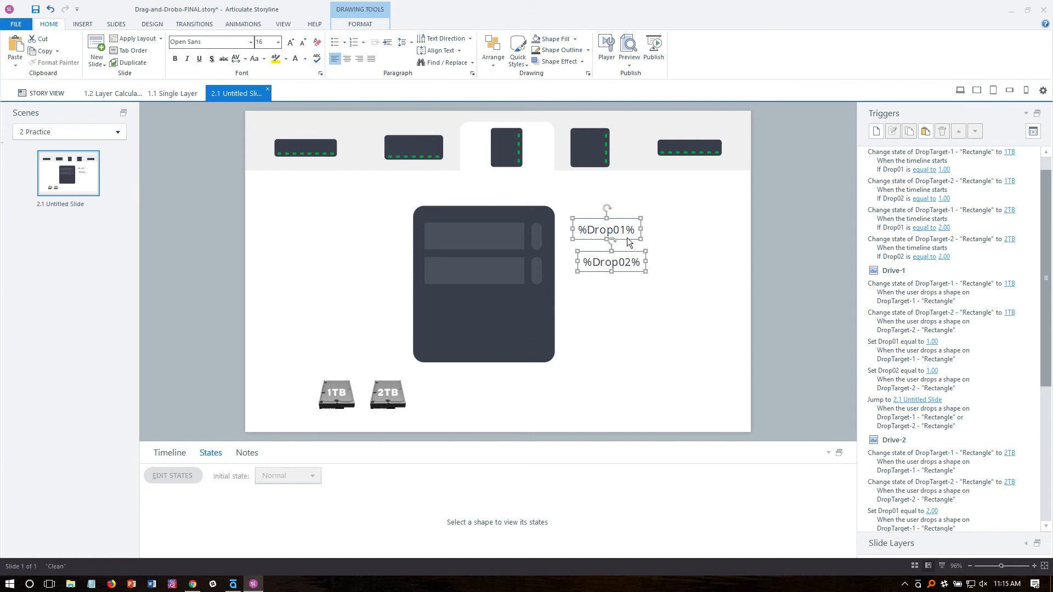
{"action": "left_click", "coordinate": [511, 230]}
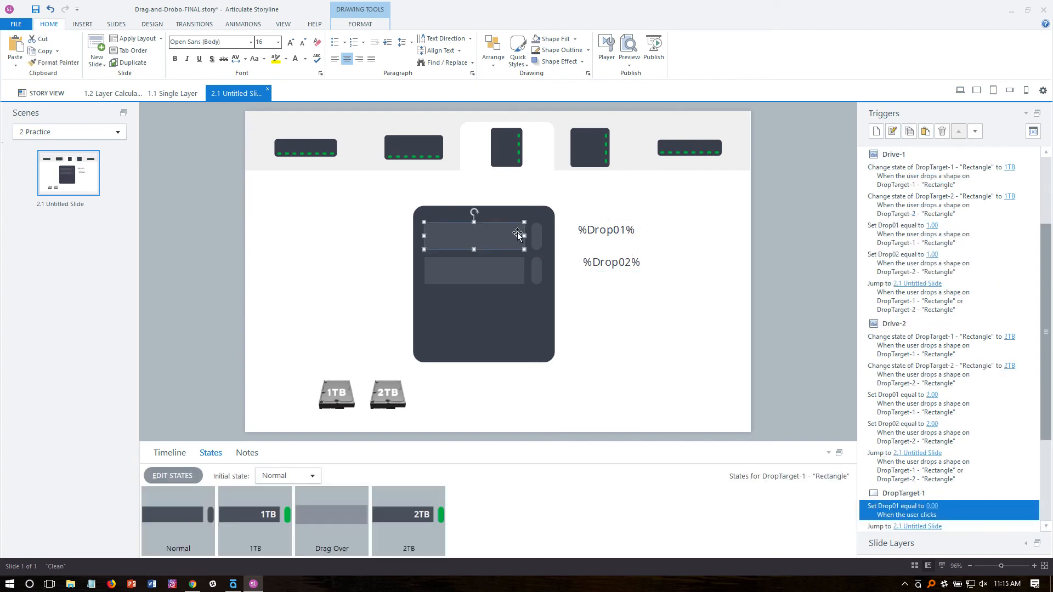
{"action": "left_click", "coordinate": [510, 278]}
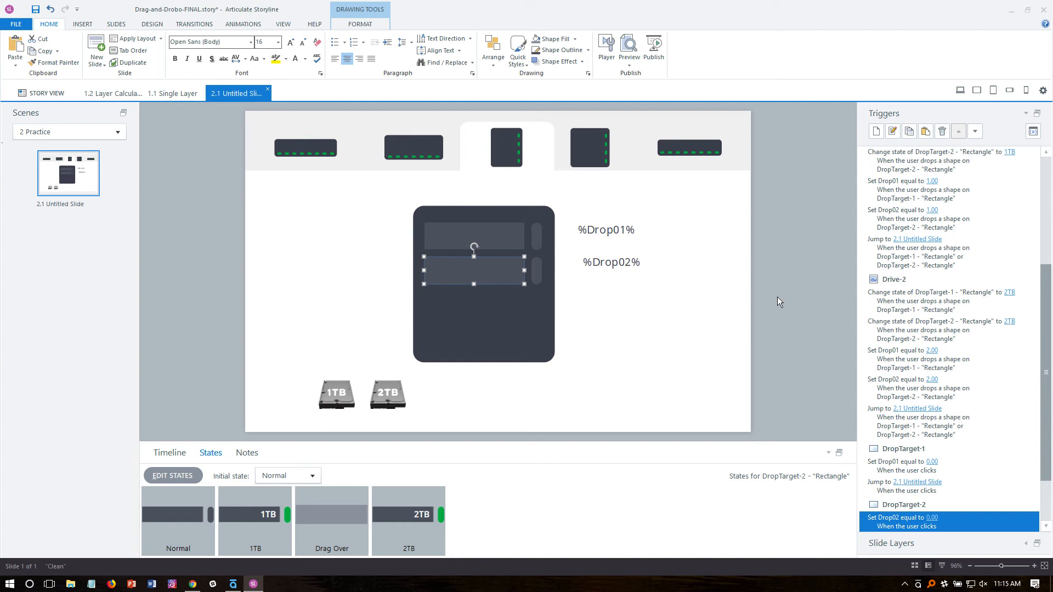
Create a Number variable named Capacity with a default value of 0.
{"action": "left_click", "coordinate": [1030, 135]}
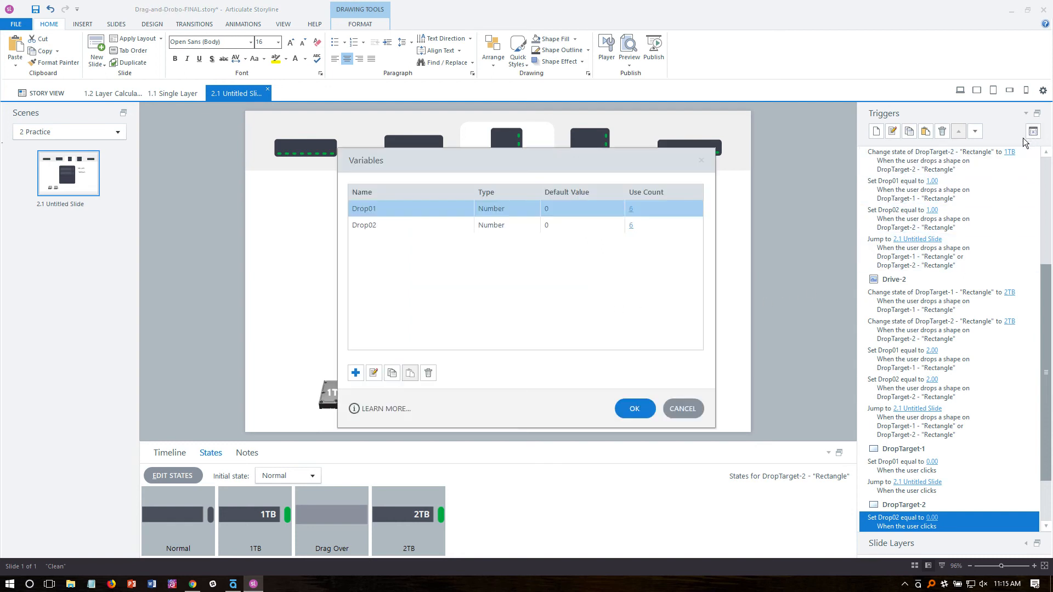
{"action": "left_click_drag", "start_coordinate": [606, 170], "coordinate": [899, 127]}
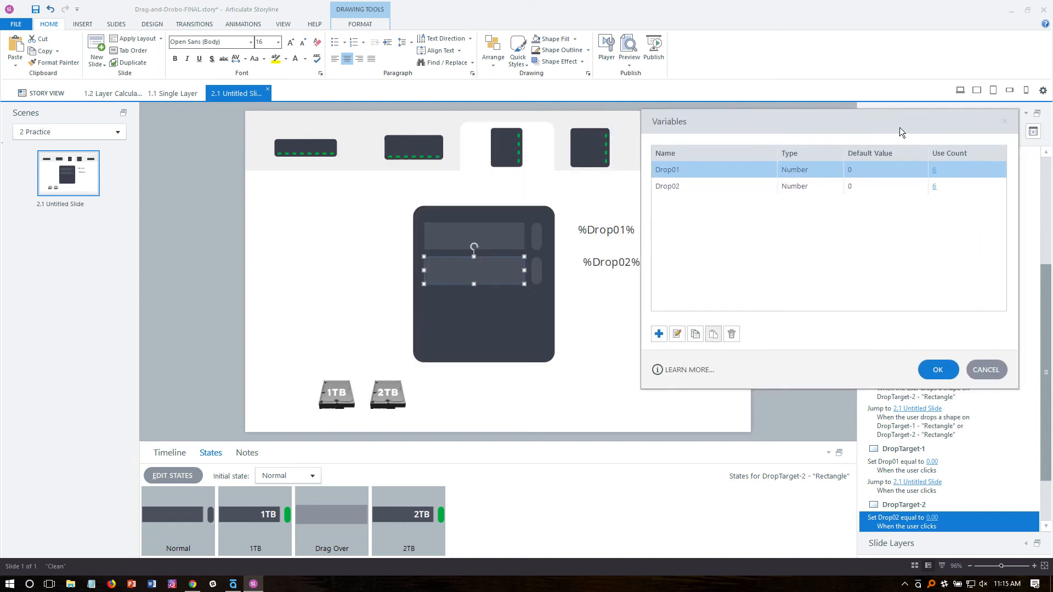
{"action": "left_click", "coordinate": [660, 334]}
{"action": "type", "text": "Capacity"}
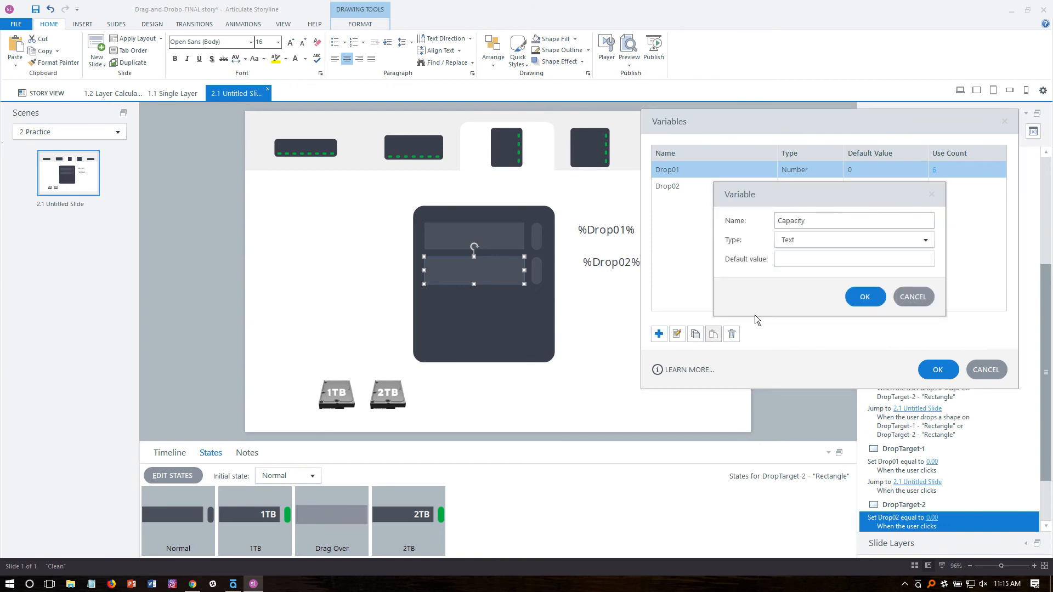
{"action": "left_click", "coordinate": [795, 239]}
{"action": "left_click", "coordinate": [807, 274]}
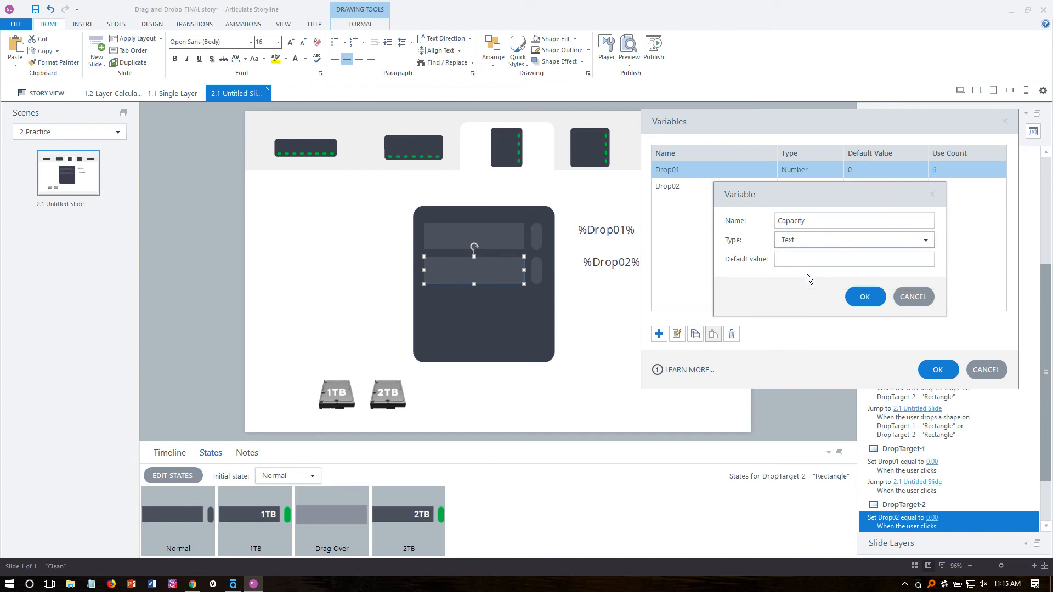
{"action": "left_click", "coordinate": [802, 239]}
{"action": "left_click", "coordinate": [808, 278]}
{"action": "left_click", "coordinate": [855, 295]}
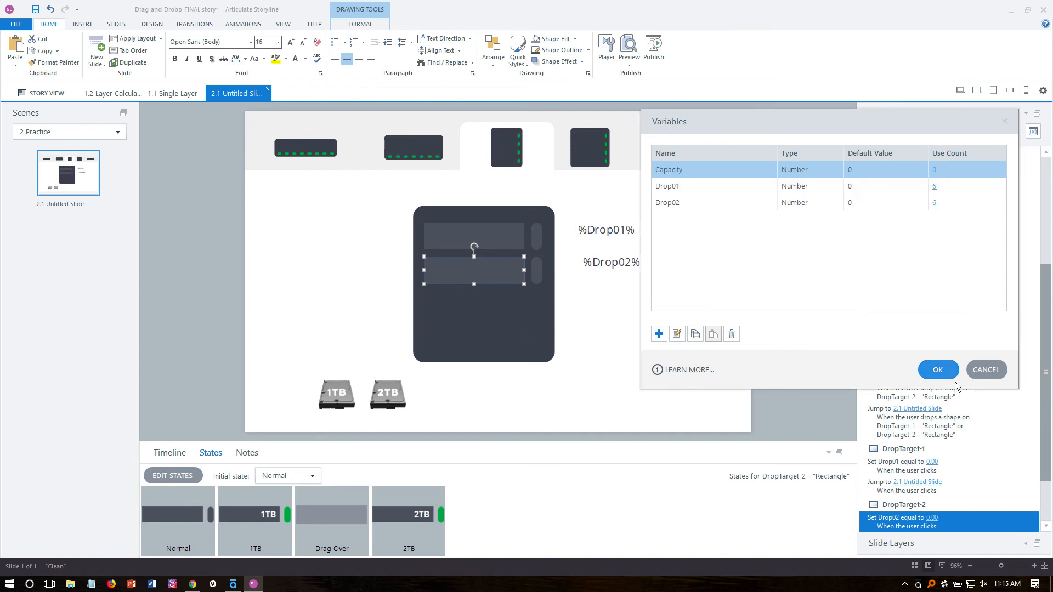
{"action": "left_click", "coordinate": [938, 370]}
Add a text box reading "Capacity Total" to the right of the drive enclosure, below the %Drop02% reference.
{"action": "left_click", "coordinate": [631, 299]}
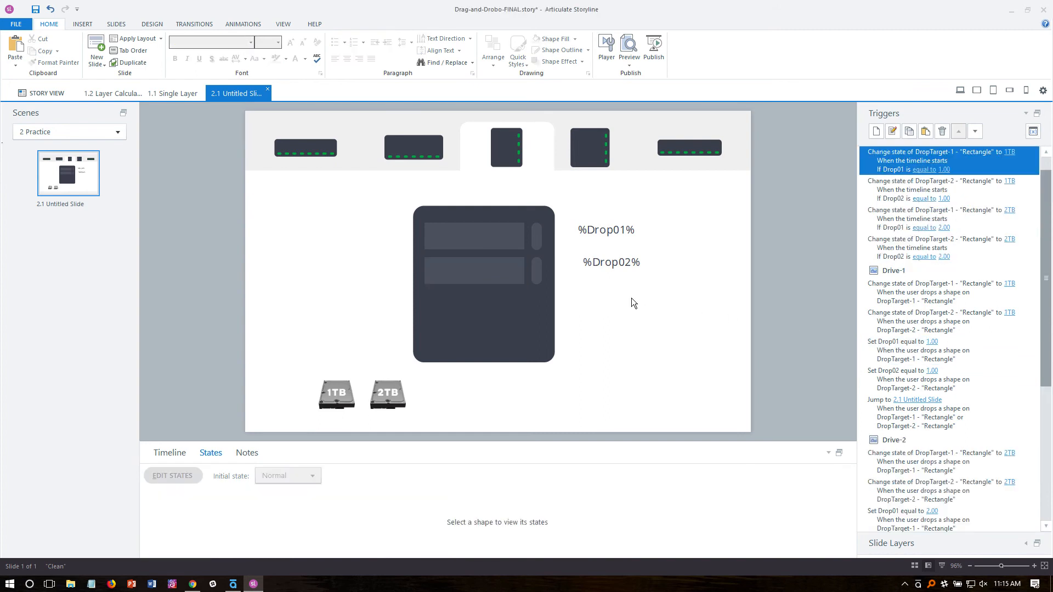
{"action": "left_click_drag", "start_coordinate": [650, 330], "coordinate": [711, 345]}
{"action": "left_click", "coordinate": [712, 345]}
{"action": "type", "text": "Cap"}
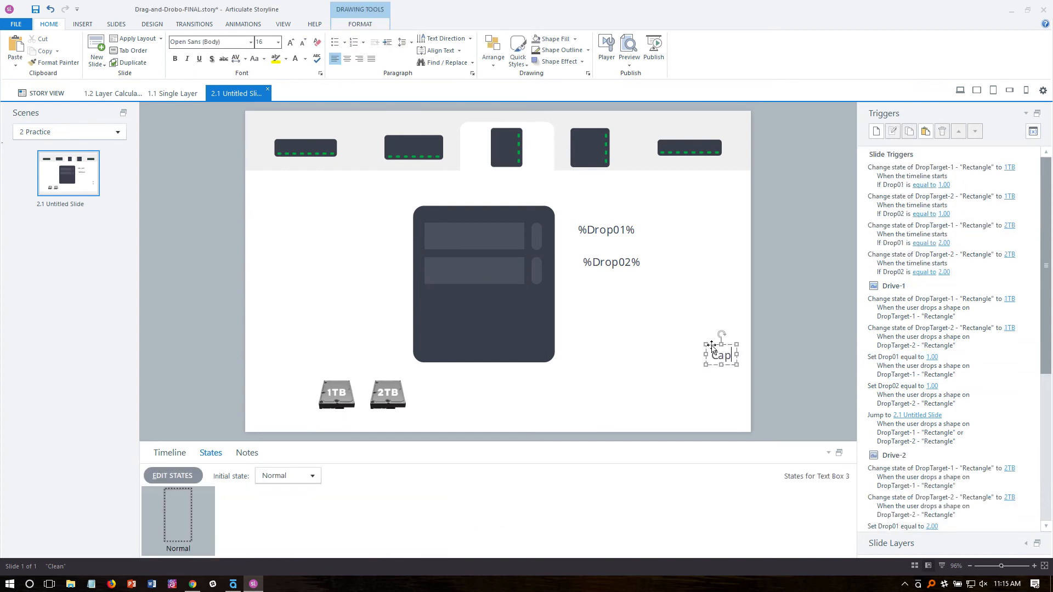
{"action": "type", "text": "acity Total"}
{"action": "left_click_drag", "start_coordinate": [780, 347], "coordinate": [714, 297]}
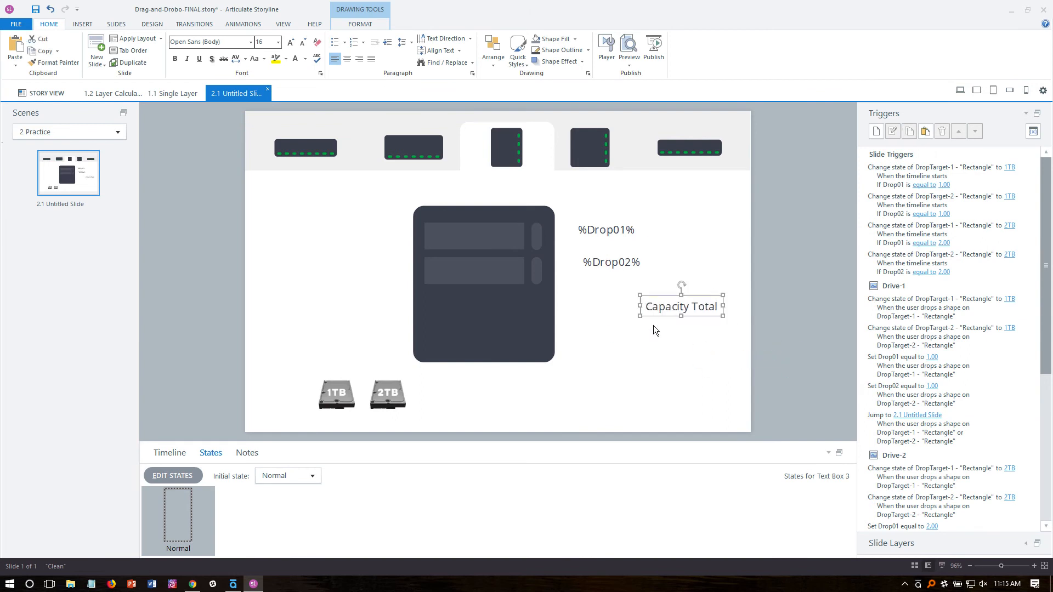
Add a %Capacity% variable reference in a text box just below the Capacity Total label.
{"action": "left_click", "coordinate": [646, 327]}
{"action": "left_click", "coordinate": [646, 327]}
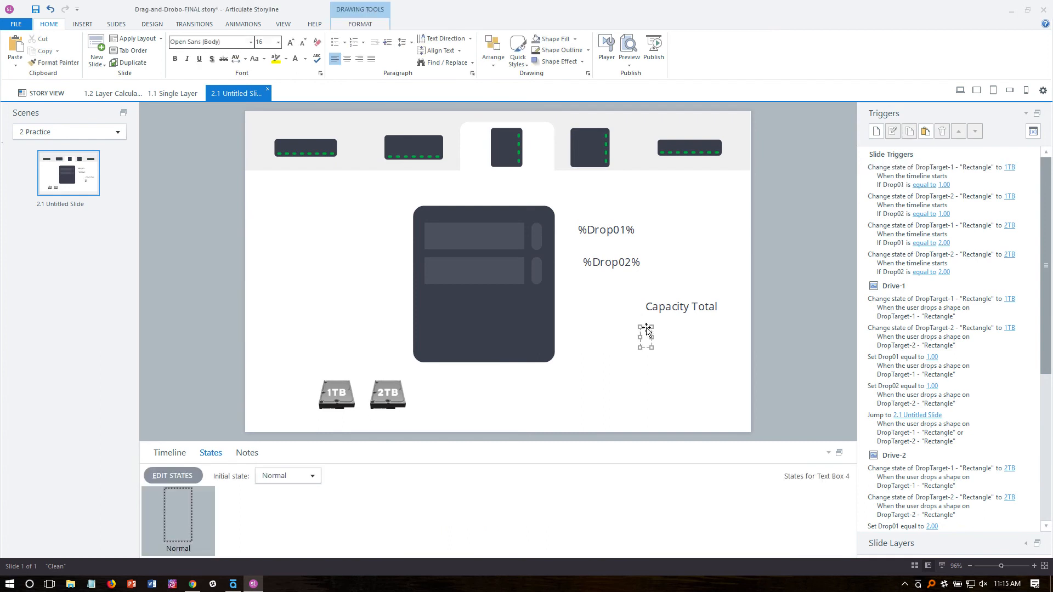
{"action": "type", "text": "%Capacity%"}
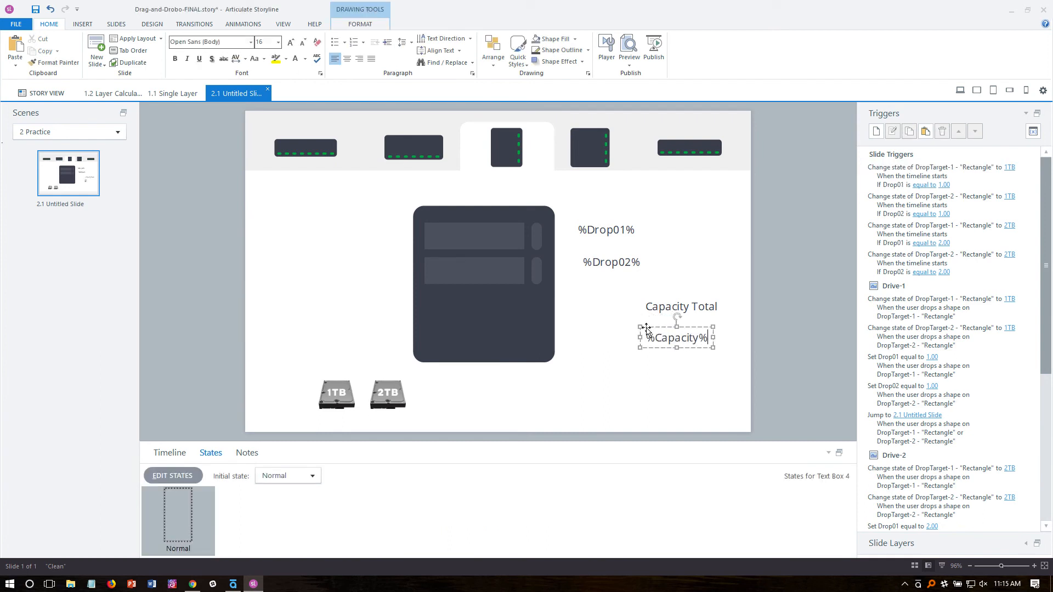
{"action": "left_click_drag", "start_coordinate": [702, 329], "coordinate": [700, 325]}
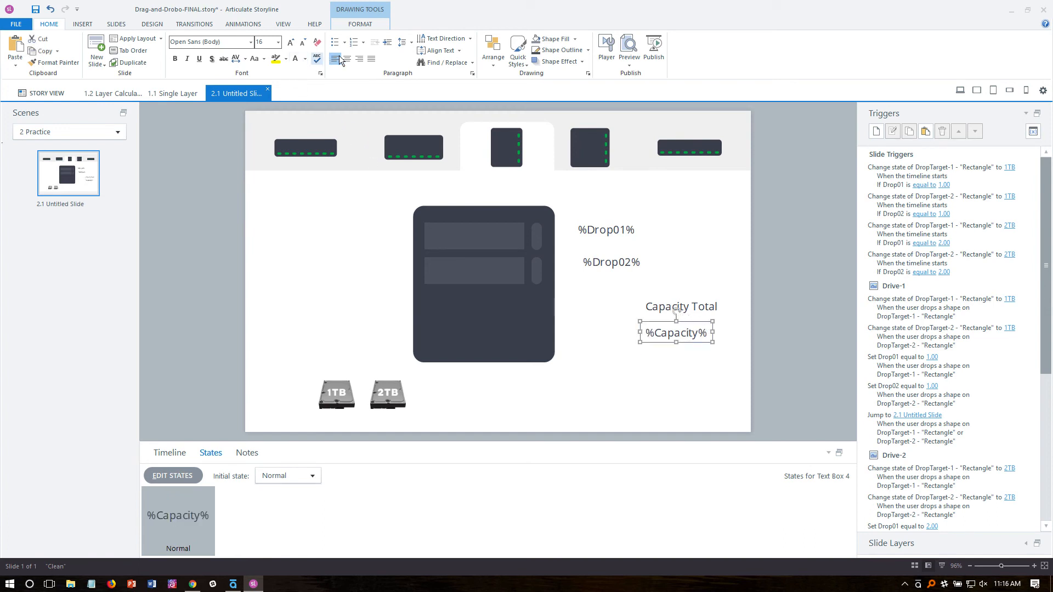
Center-align the %Capacity% text box horizontally with the Capacity Total label.
{"action": "left_click", "coordinate": [696, 302], "text": "shift"}
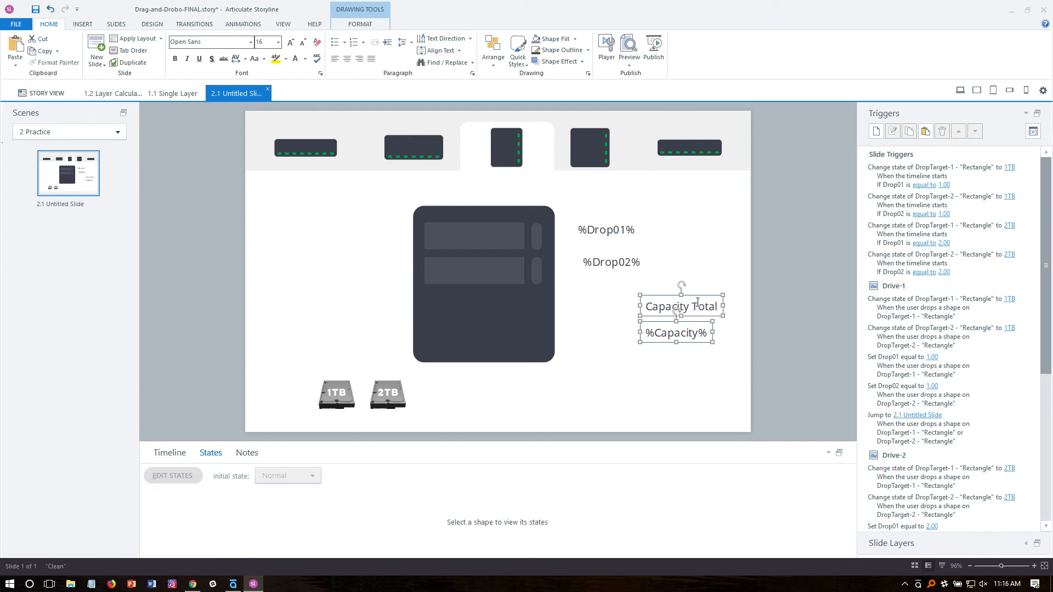
{"action": "left_click", "coordinate": [367, 21]}
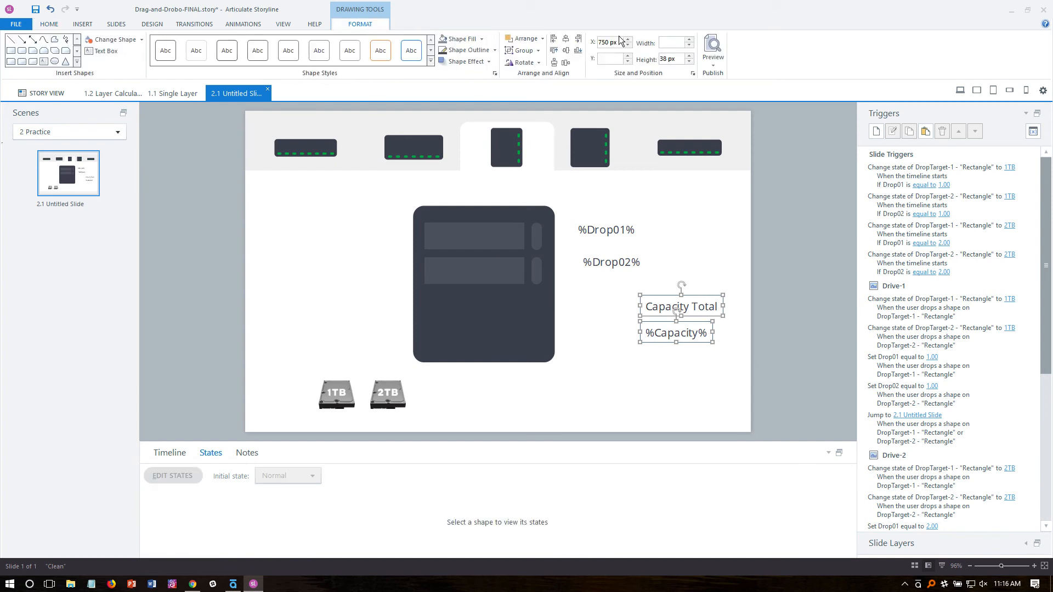
{"action": "left_click", "coordinate": [566, 39]}
{"action": "left_click", "coordinate": [699, 298]}
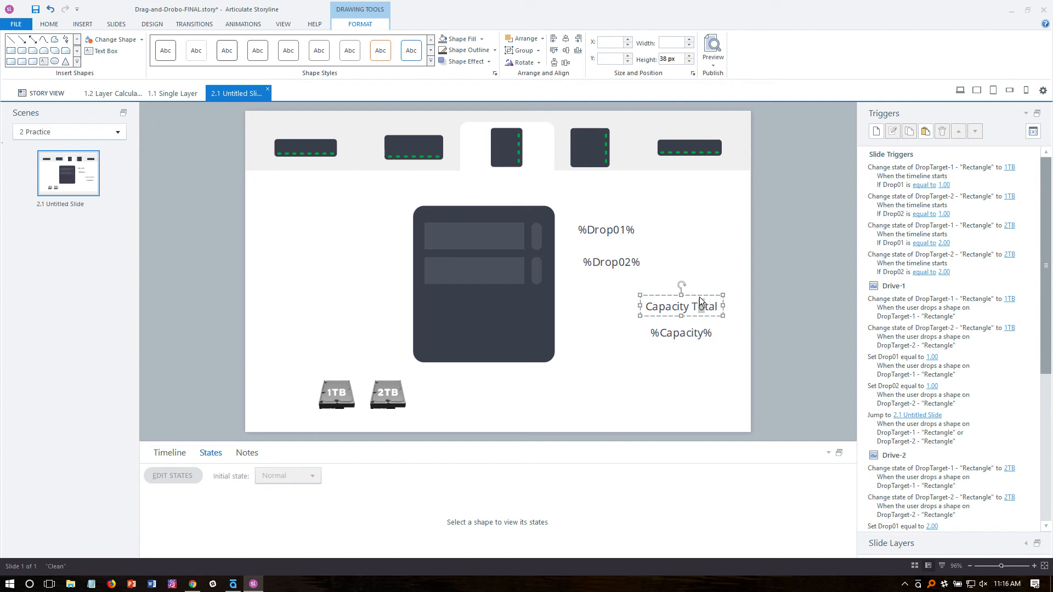
{"action": "left_click", "coordinate": [690, 335]}
{"action": "left_click", "coordinate": [670, 353]}
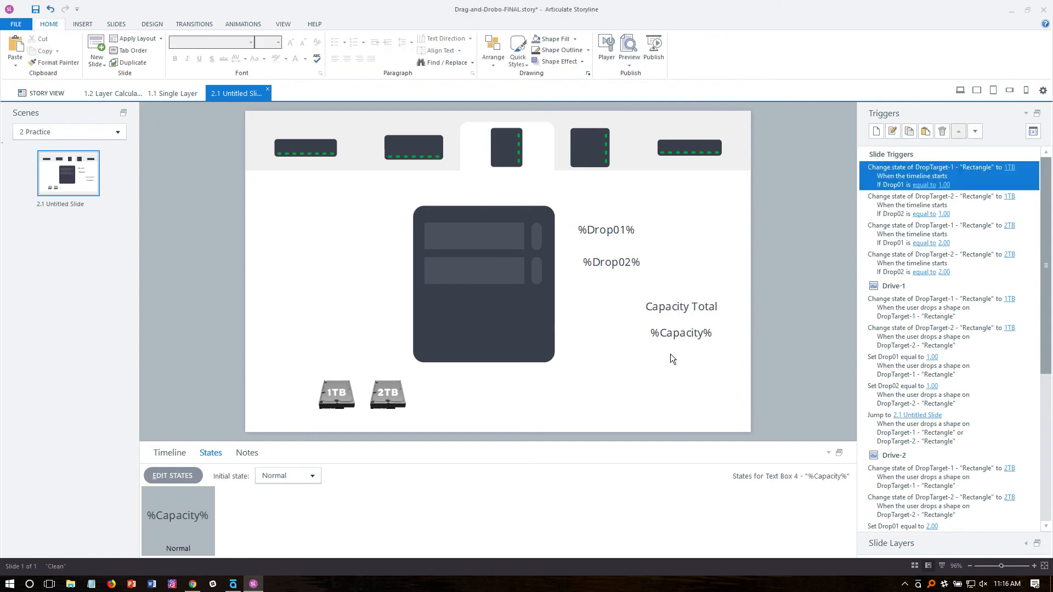
{"action": "left_click", "coordinate": [599, 229]}
{"action": "left_click", "coordinate": [602, 261]}
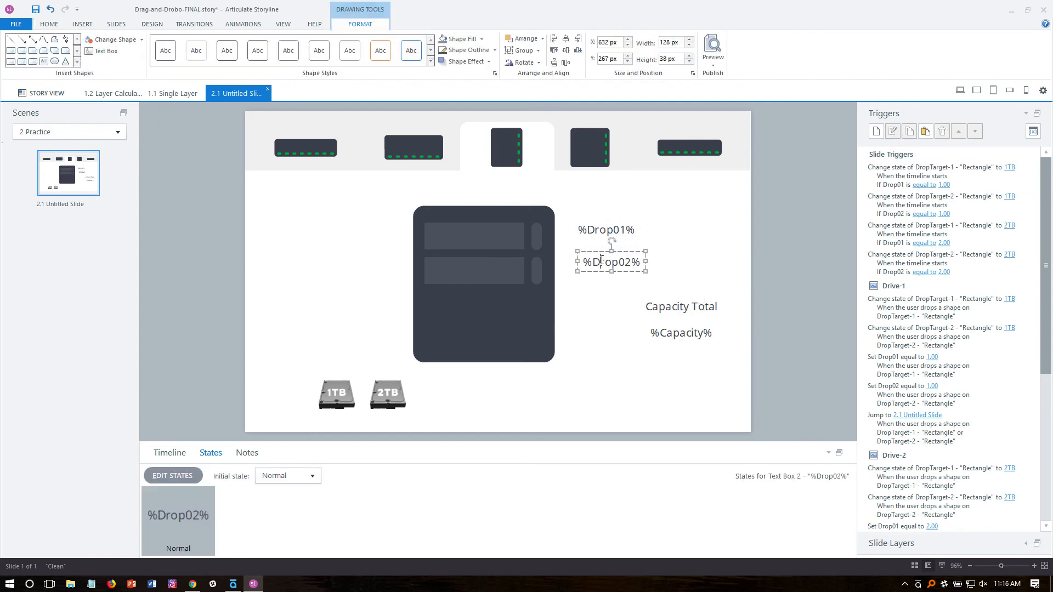
{"action": "left_click", "coordinate": [596, 294]}
Create a trigger that adds the Drop01 variable to Capacity when the timeline of slide 2.1 Untitled Slide starts.
{"action": "left_click", "coordinate": [874, 135]}
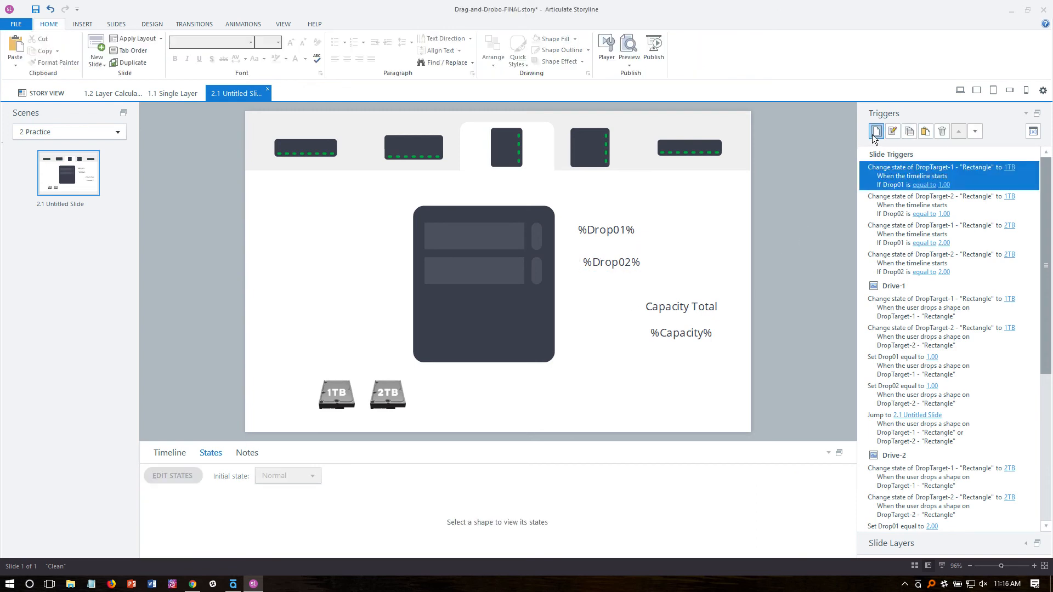
{"action": "left_click_drag", "start_coordinate": [725, 66], "coordinate": [723, 56]}
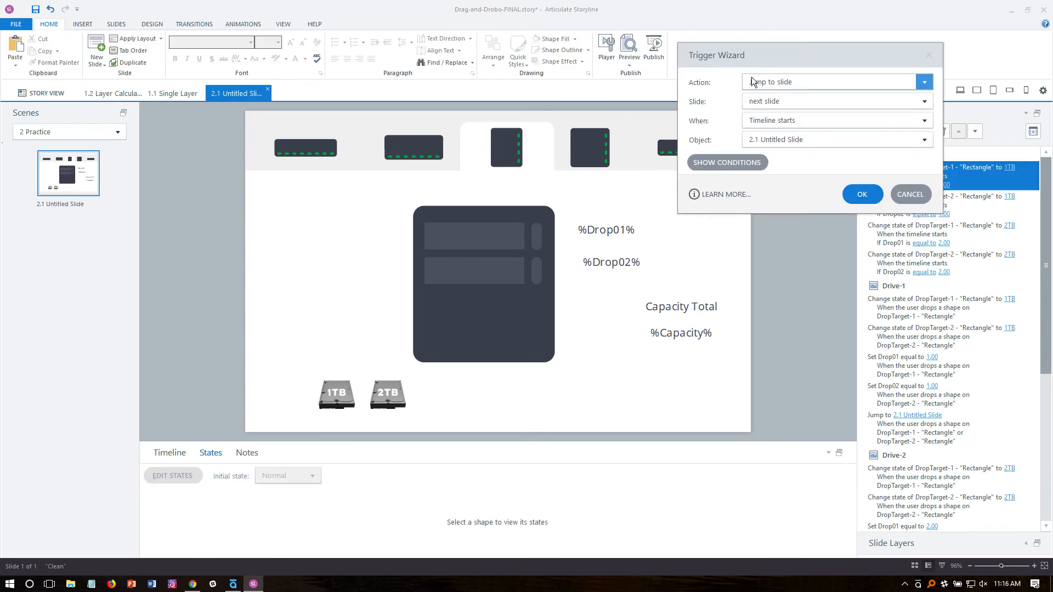
{"action": "left_click", "coordinate": [788, 83]}
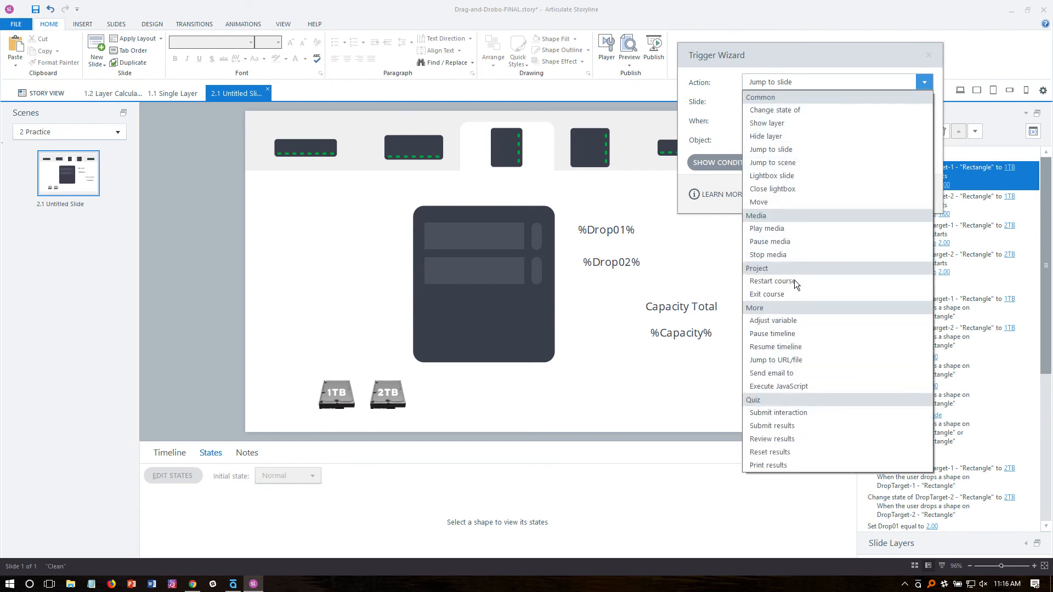
{"action": "left_click", "coordinate": [793, 321]}
{"action": "left_click", "coordinate": [769, 103]}
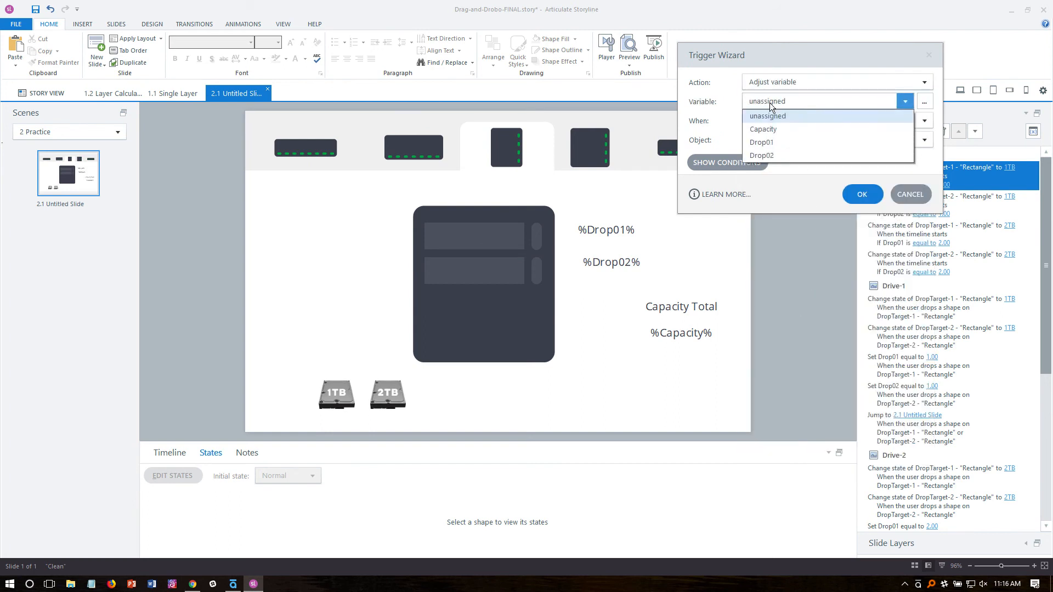
{"action": "left_click", "coordinate": [773, 129]}
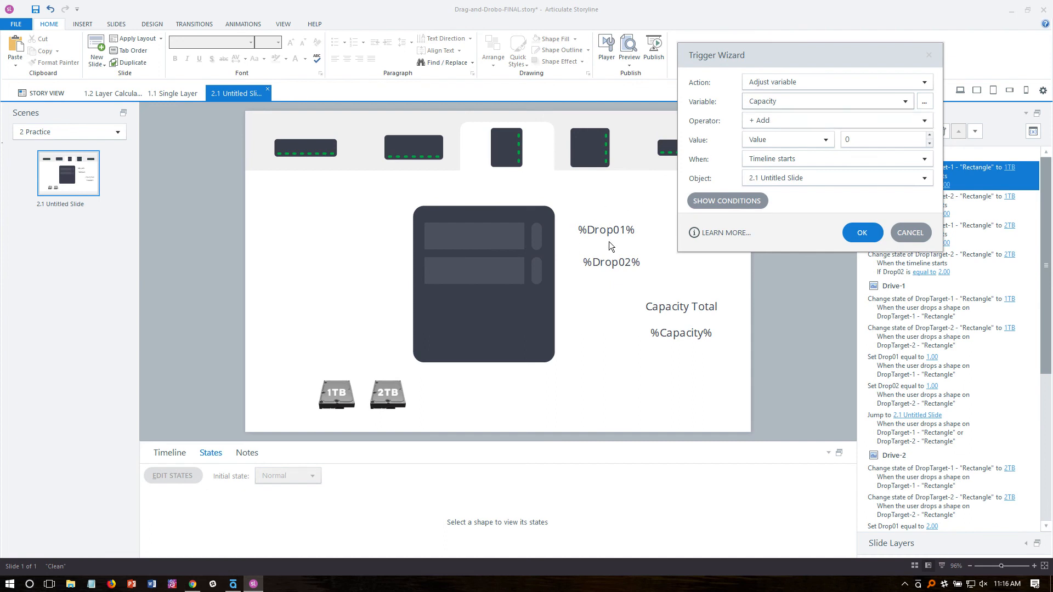
{"action": "left_click", "coordinate": [769, 140]}
{"action": "left_click", "coordinate": [768, 168]}
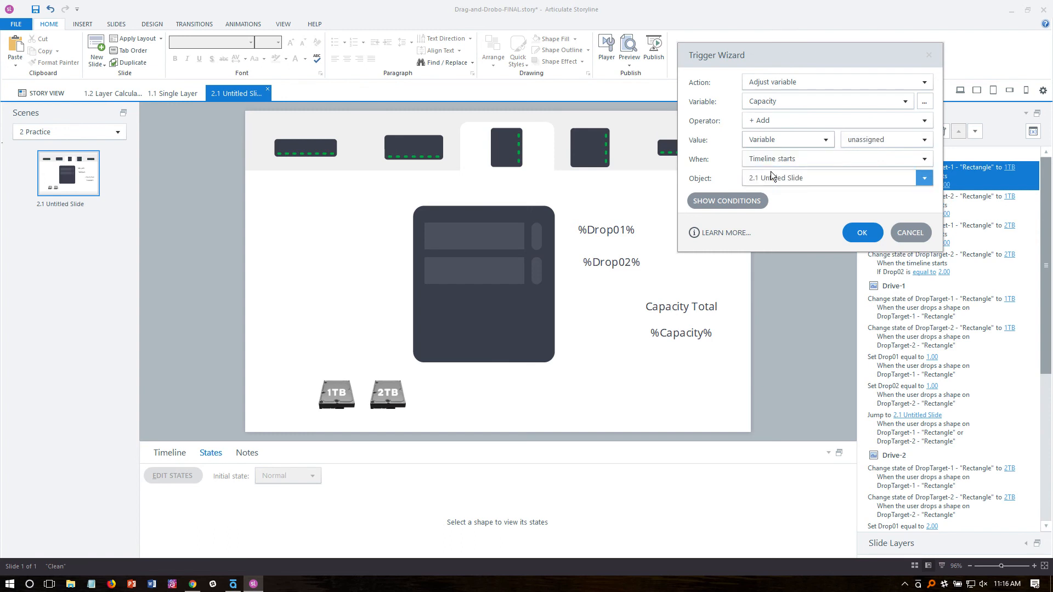
{"action": "left_click", "coordinate": [878, 140]}
{"action": "left_click", "coordinate": [884, 179]}
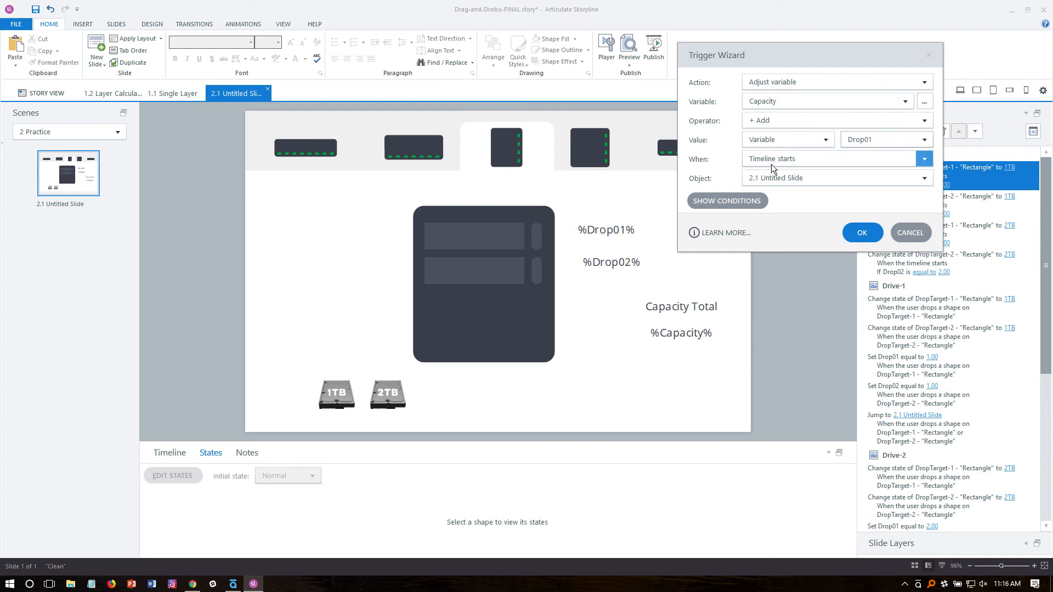
{"action": "left_click", "coordinate": [780, 177]}
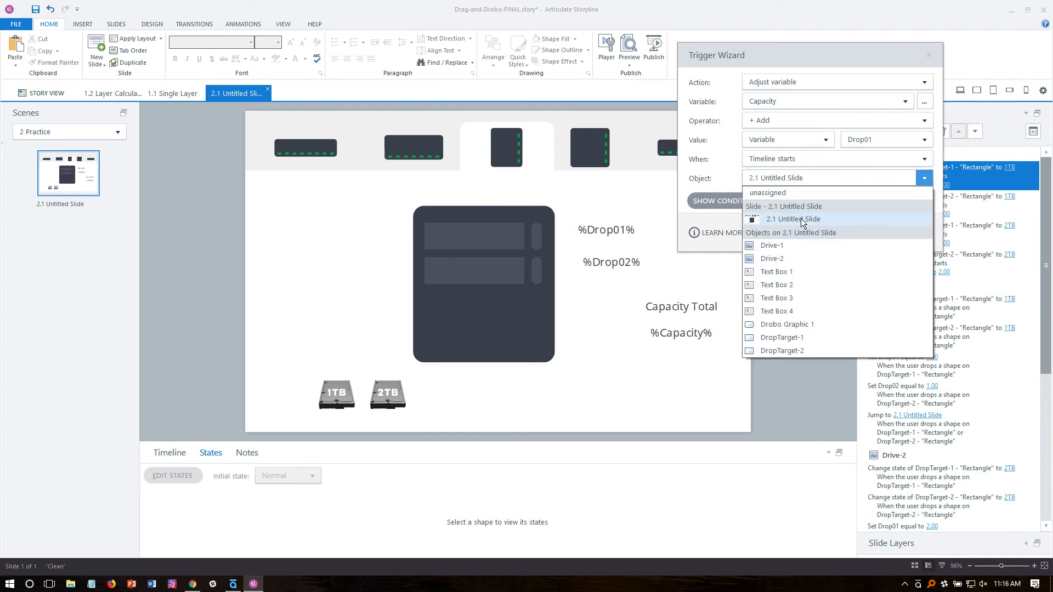
{"action": "left_click", "coordinate": [801, 219]}
{"action": "left_click", "coordinate": [861, 233]}
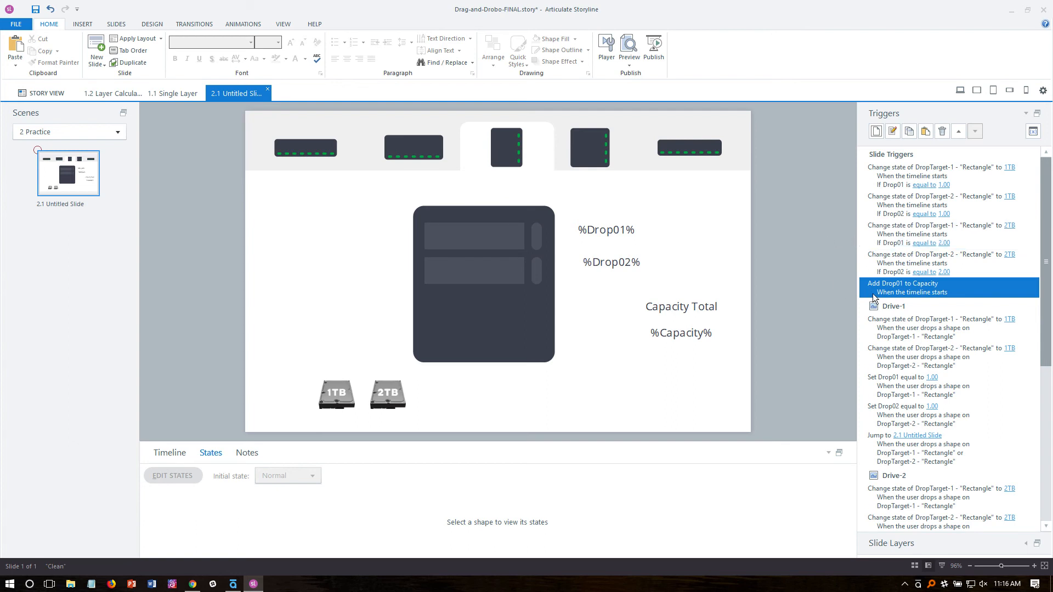
Create a second trigger that adds the Drop02 variable to Capacity when the slide's timeline starts.
{"action": "left_click", "coordinate": [876, 131]}
{"action": "left_click", "coordinate": [784, 104]}
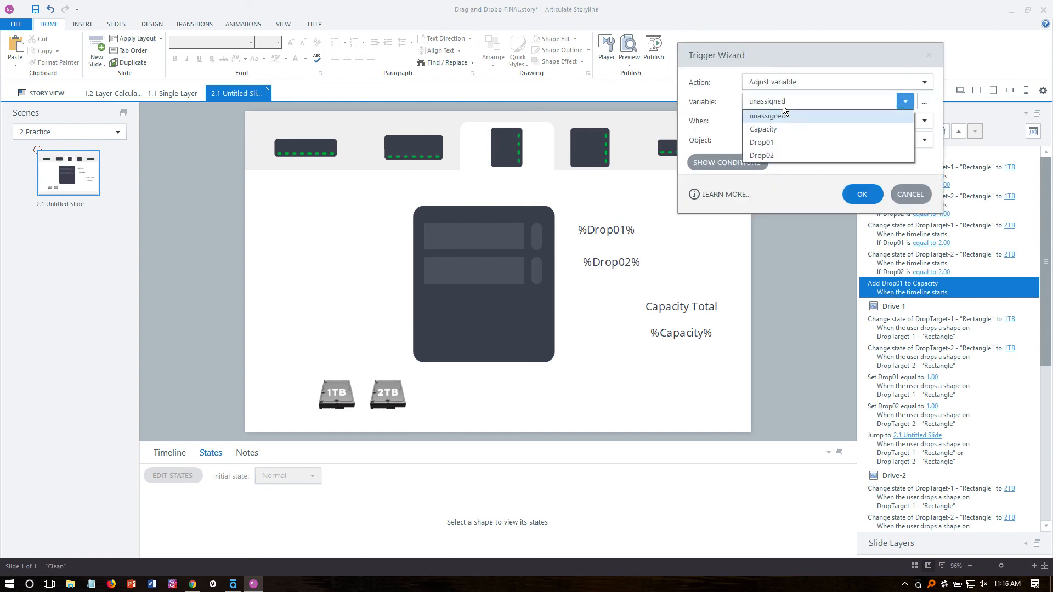
{"action": "left_click", "coordinate": [783, 131]}
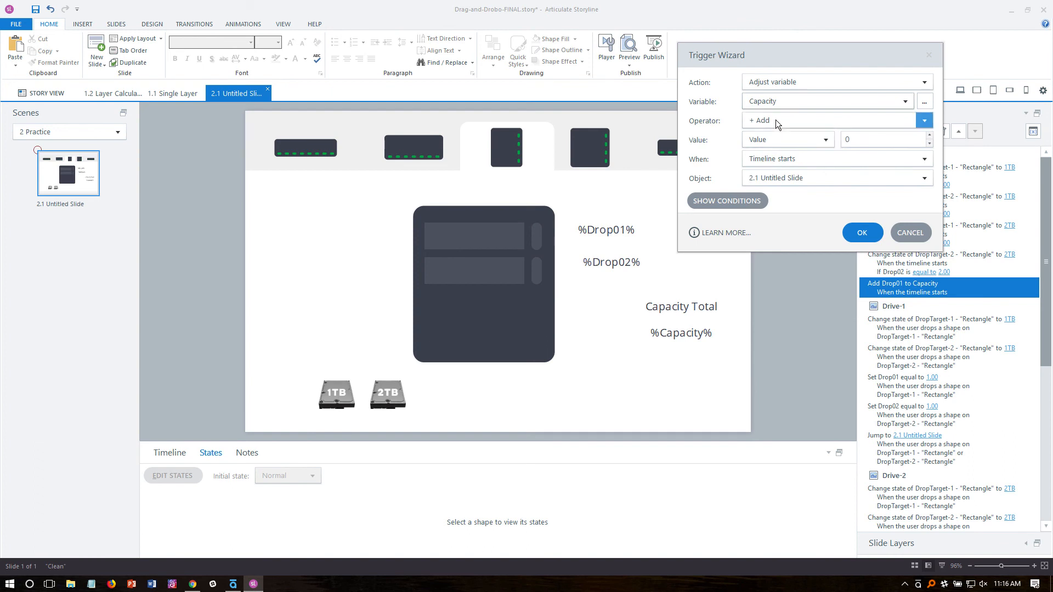
{"action": "left_click", "coordinate": [765, 143]}
{"action": "left_click", "coordinate": [768, 163]}
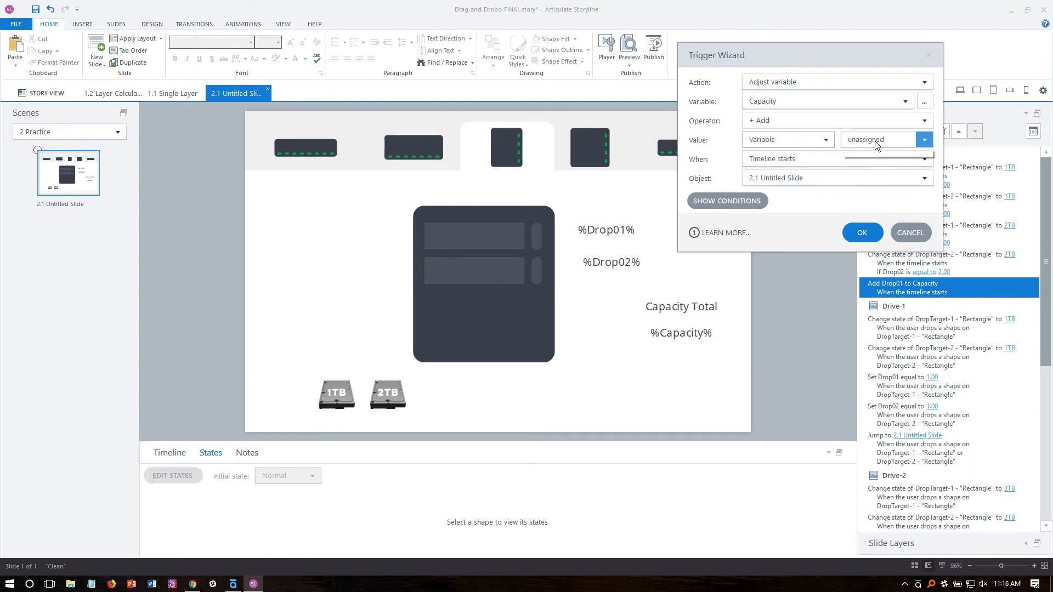
{"action": "left_click", "coordinate": [873, 140]}
{"action": "left_click", "coordinate": [877, 186]}
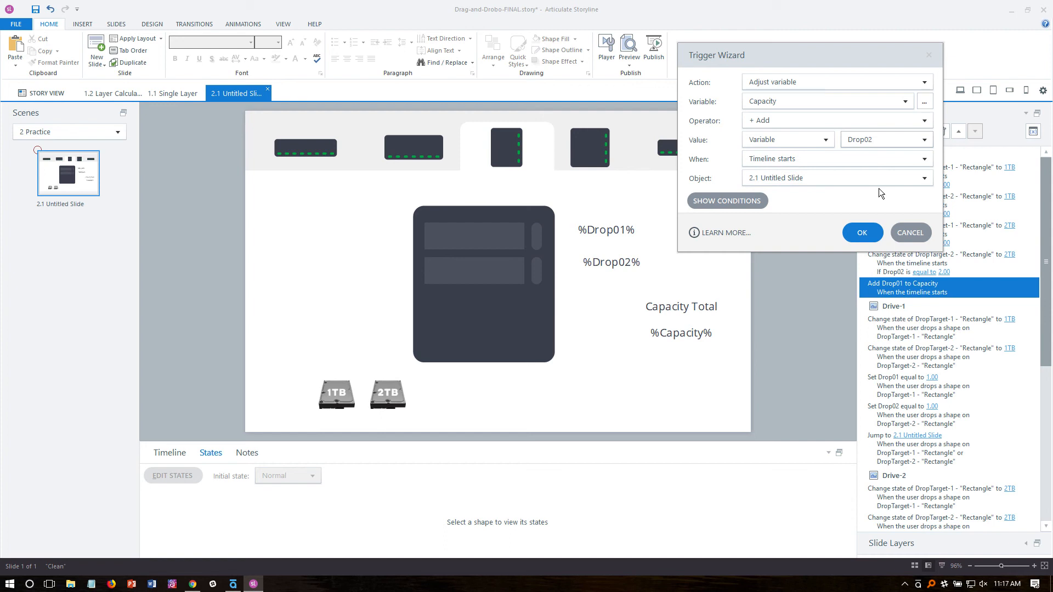
{"action": "left_click", "coordinate": [860, 233]}
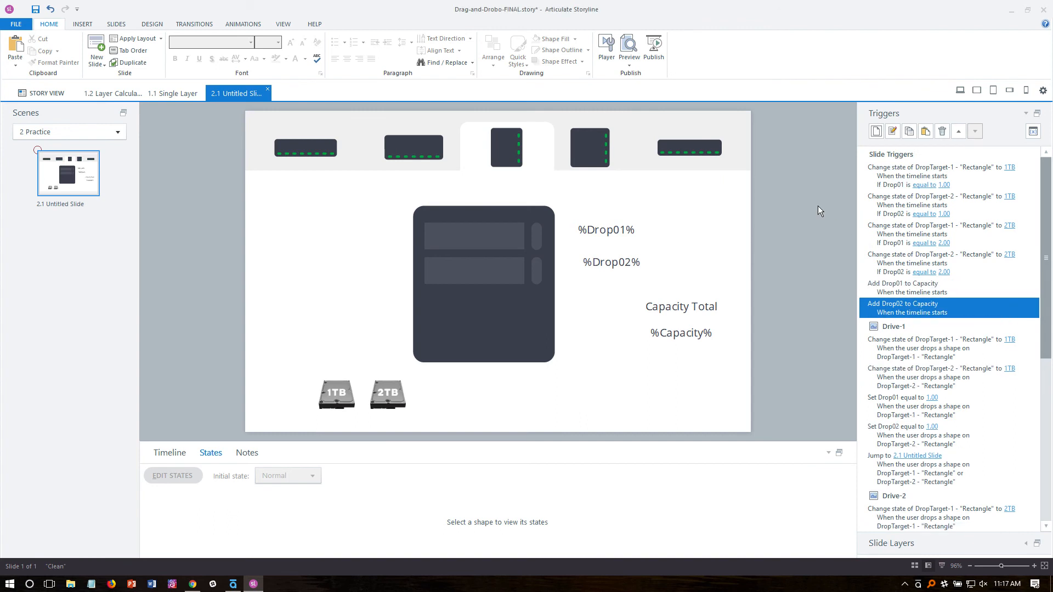
Preview this slide, test the capacity total by dropping drives onto the two enclosure slots, and close the preview.
{"action": "left_click", "coordinate": [897, 295]}
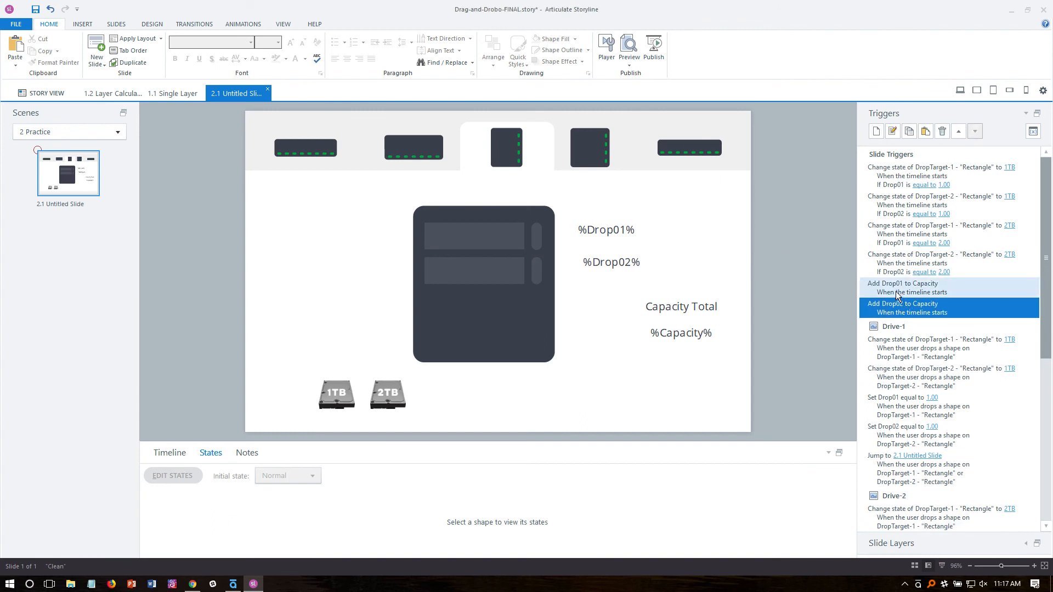
{"action": "left_click", "coordinate": [629, 62]}
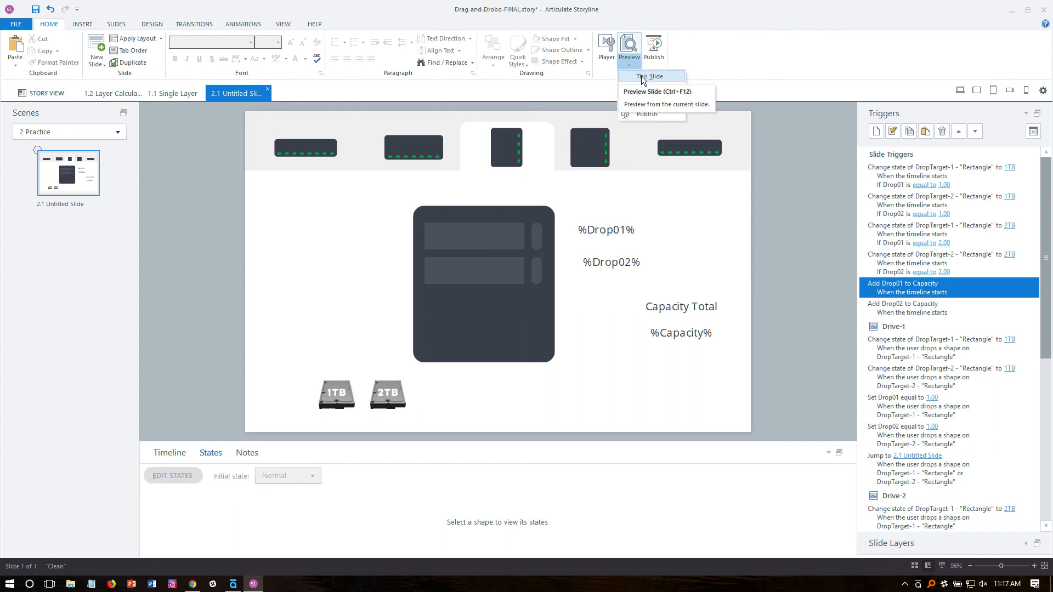
{"action": "left_click", "coordinate": [643, 78]}
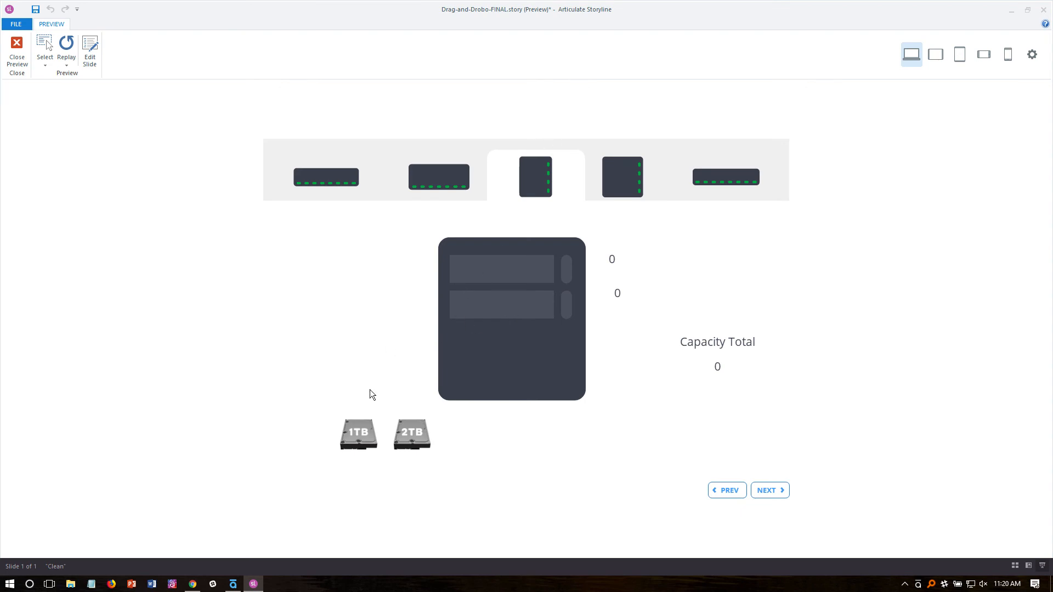
{"action": "left_click_drag", "start_coordinate": [358, 433], "coordinate": [486, 280]}
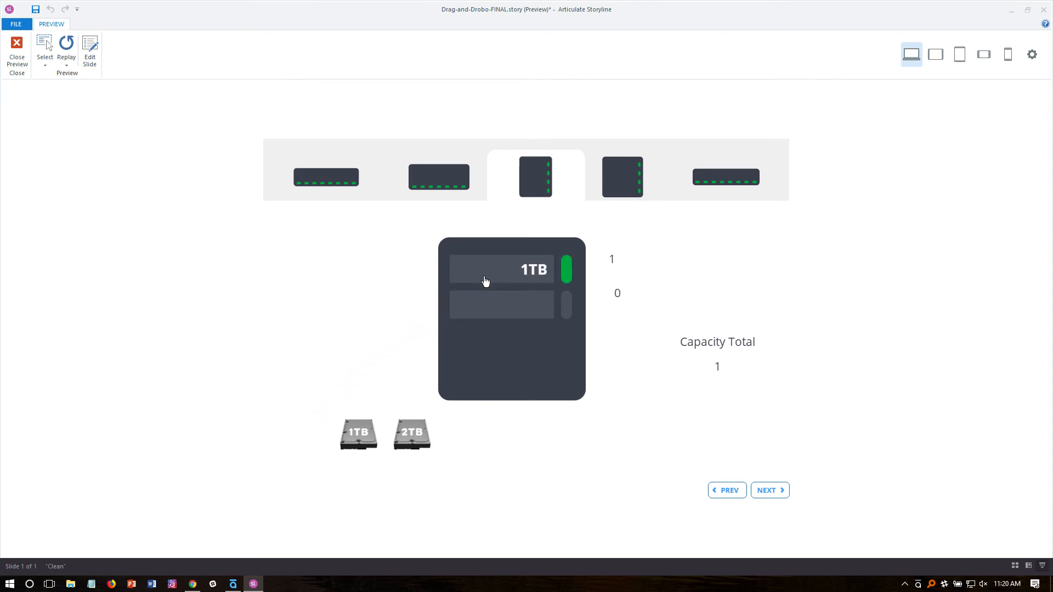
{"action": "left_click_drag", "start_coordinate": [368, 430], "coordinate": [510, 305]}
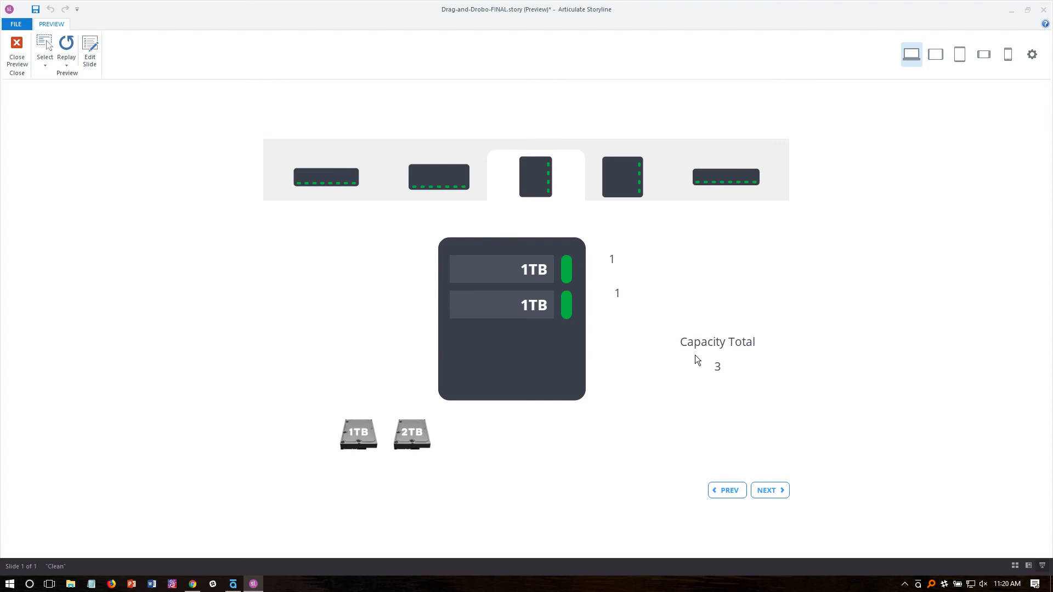
{"action": "left_click_drag", "start_coordinate": [365, 431], "coordinate": [484, 323]}
{"action": "left_click_drag", "start_coordinate": [412, 433], "coordinate": [483, 328]}
{"action": "left_click", "coordinate": [17, 48]}
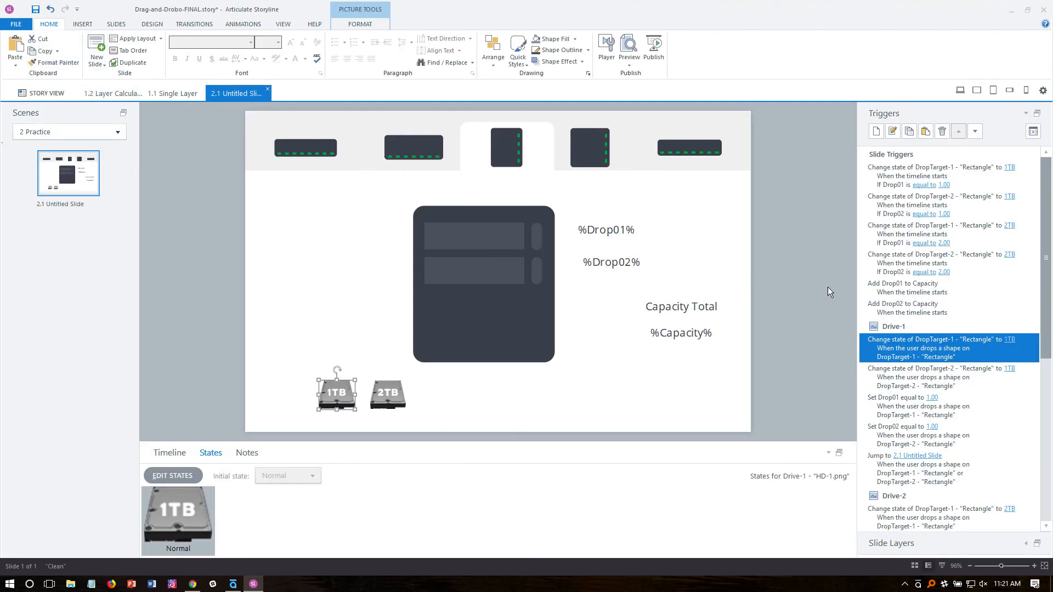
Create a trigger that sets Capacity equal to 0 when the timeline of slide 2.1 Untitled Slide starts.
{"action": "left_click", "coordinate": [871, 278]}
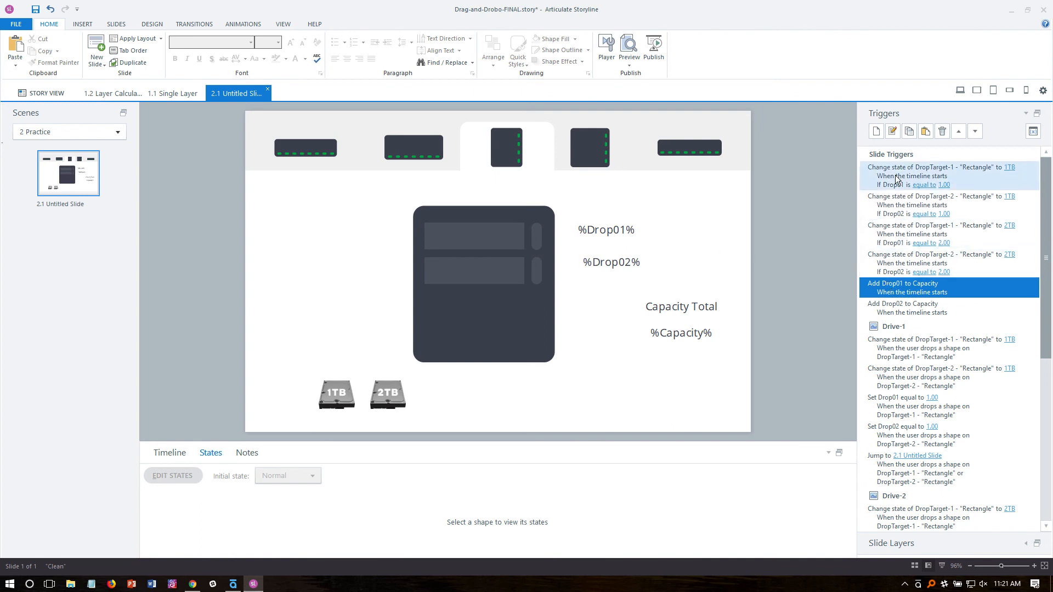
{"action": "left_click", "coordinate": [877, 134]}
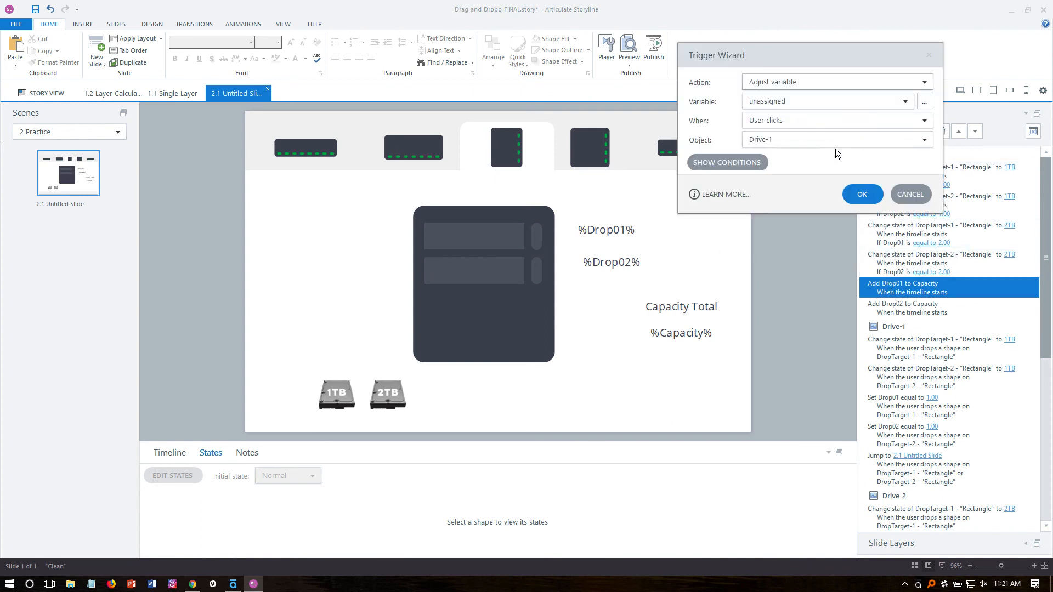
{"action": "left_click", "coordinate": [793, 99]}
{"action": "left_click", "coordinate": [782, 129]}
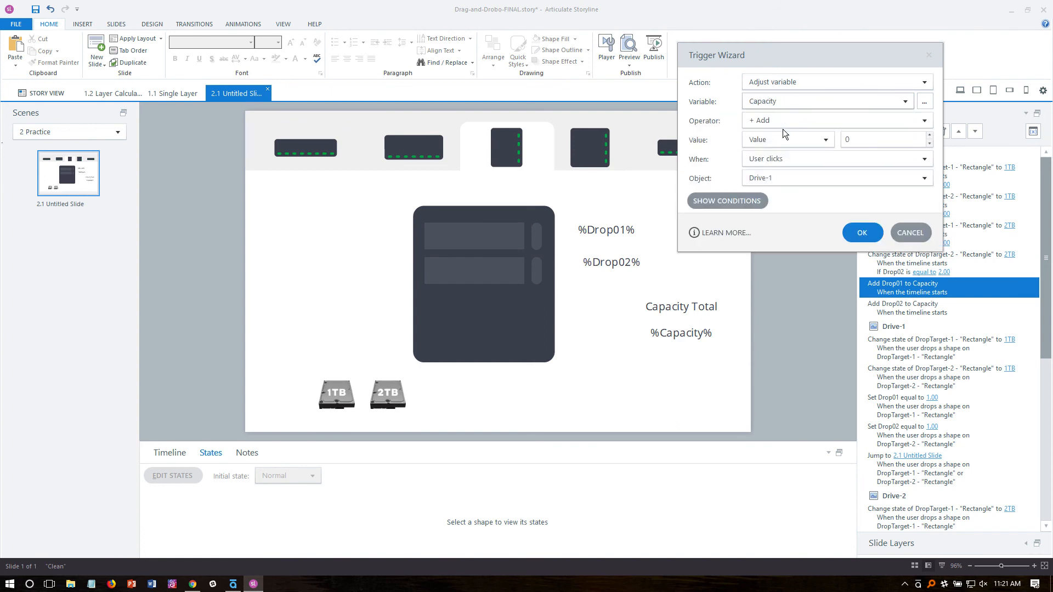
{"action": "left_click", "coordinate": [775, 120]}
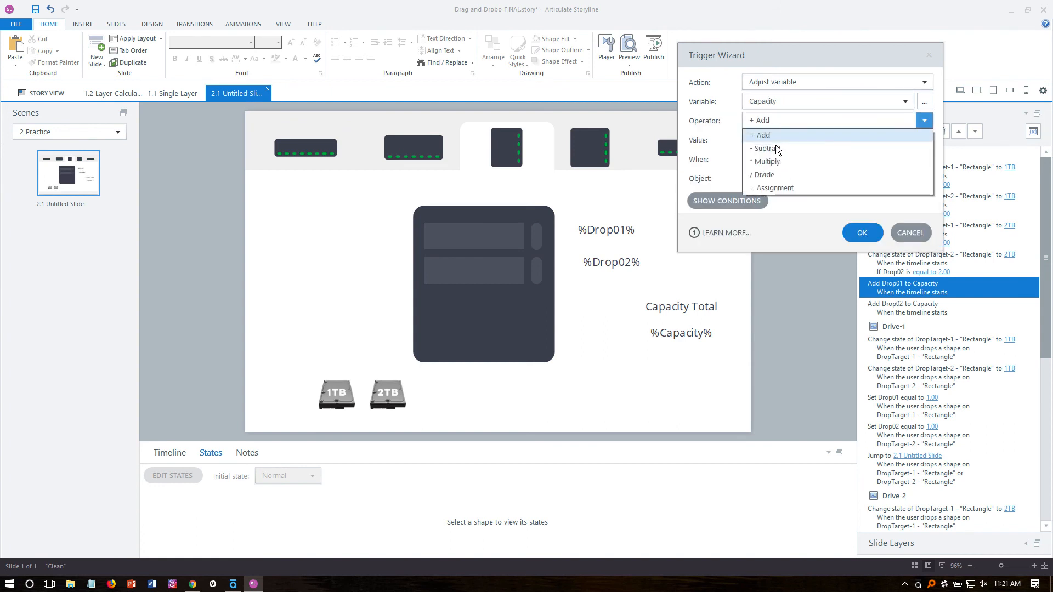
{"action": "left_click", "coordinate": [780, 188]}
{"action": "left_click", "coordinate": [827, 160]}
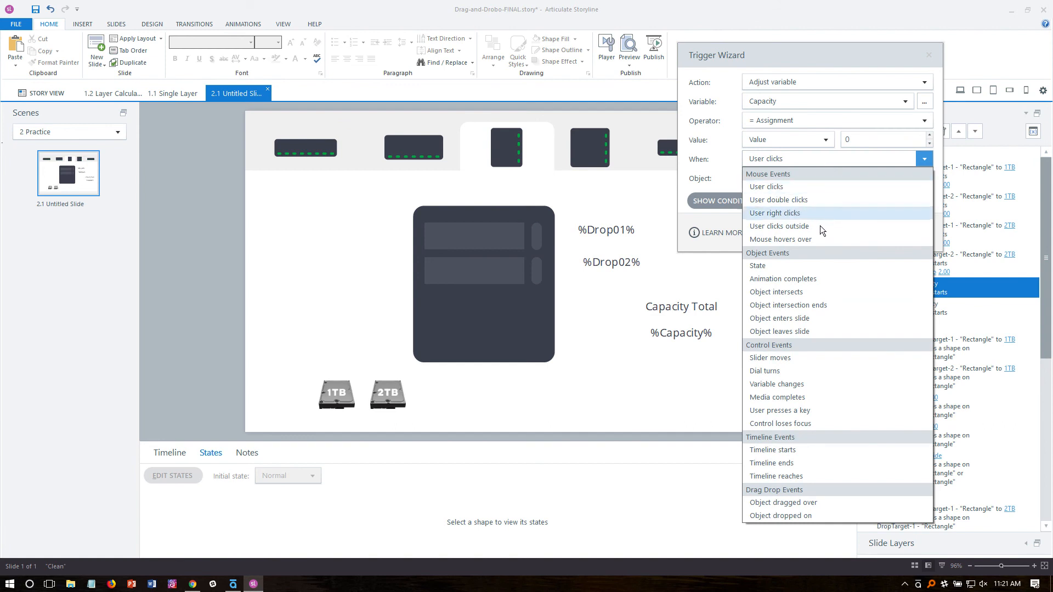
{"action": "left_click", "coordinate": [797, 451]}
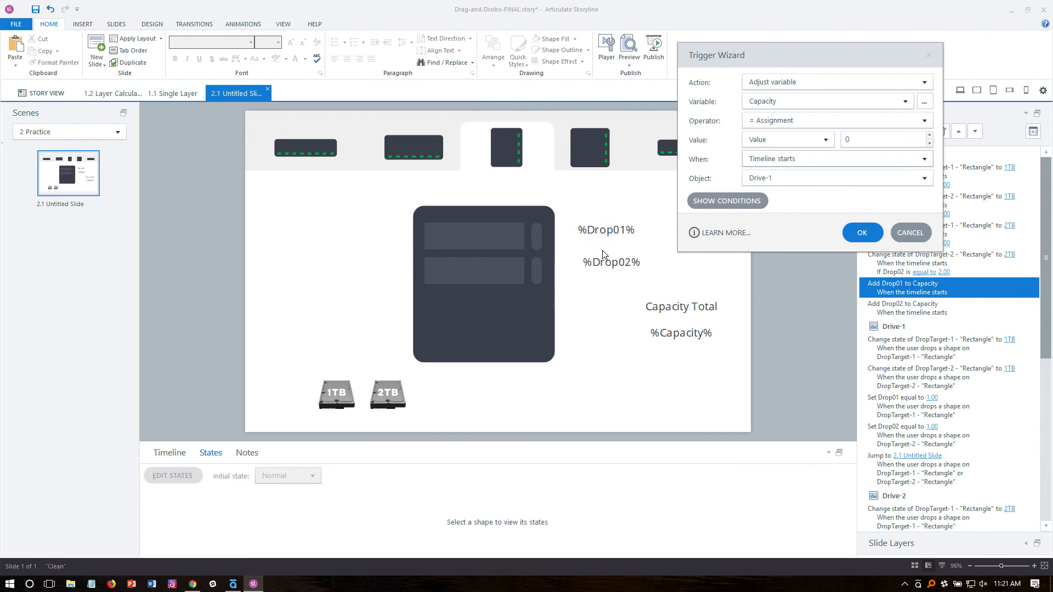
{"action": "left_click", "coordinate": [789, 180]}
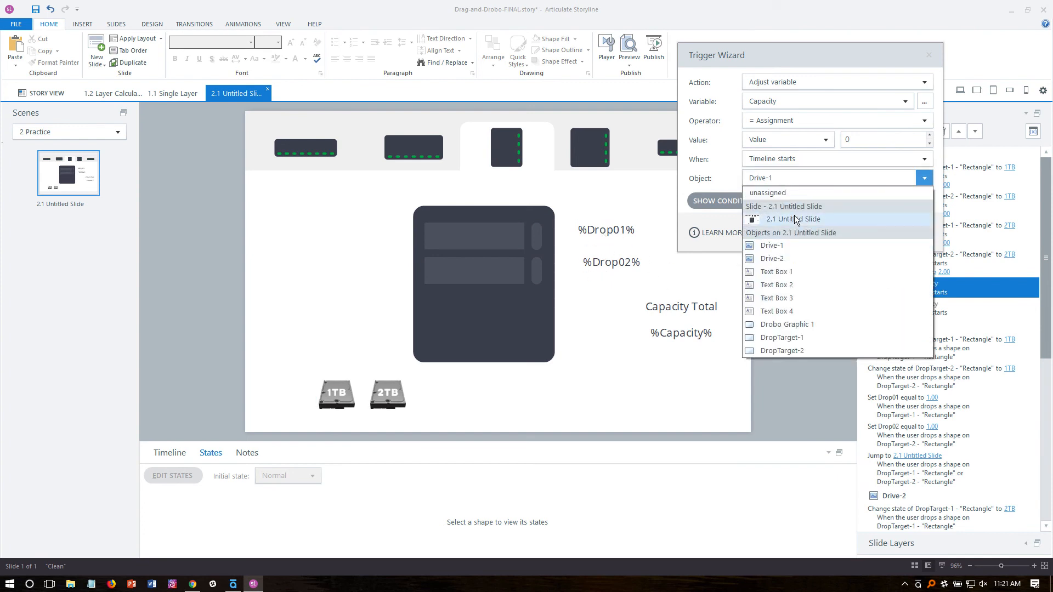
{"action": "left_click", "coordinate": [794, 215]}
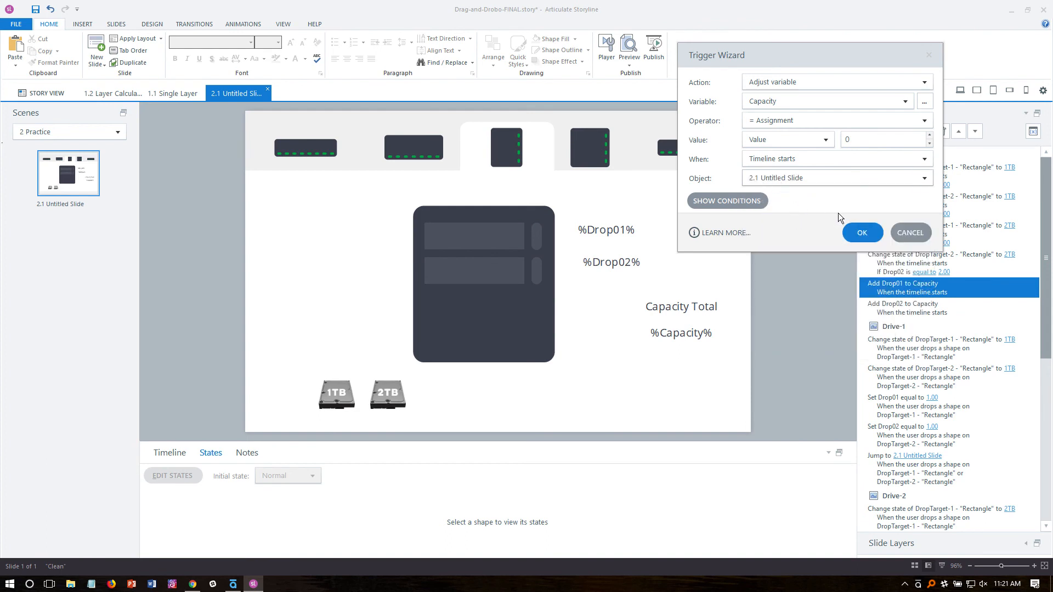
{"action": "left_click", "coordinate": [853, 226]}
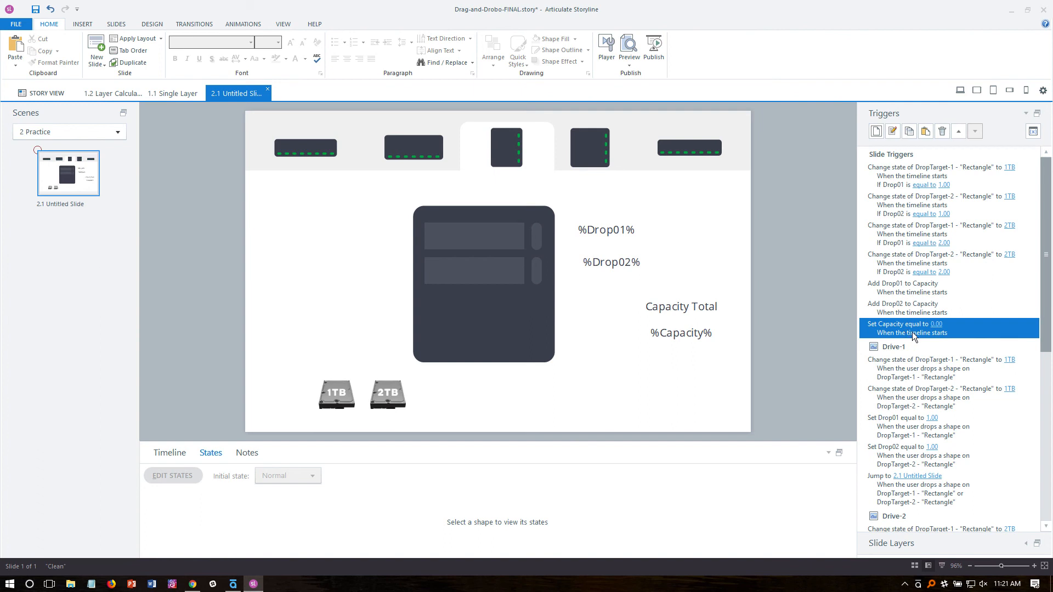
Move the Capacity reset trigger above the two triggers that add Drop01 and Drop02 to Capacity.
{"action": "left_click", "coordinate": [957, 133]}
{"action": "left_click", "coordinate": [956, 133]}
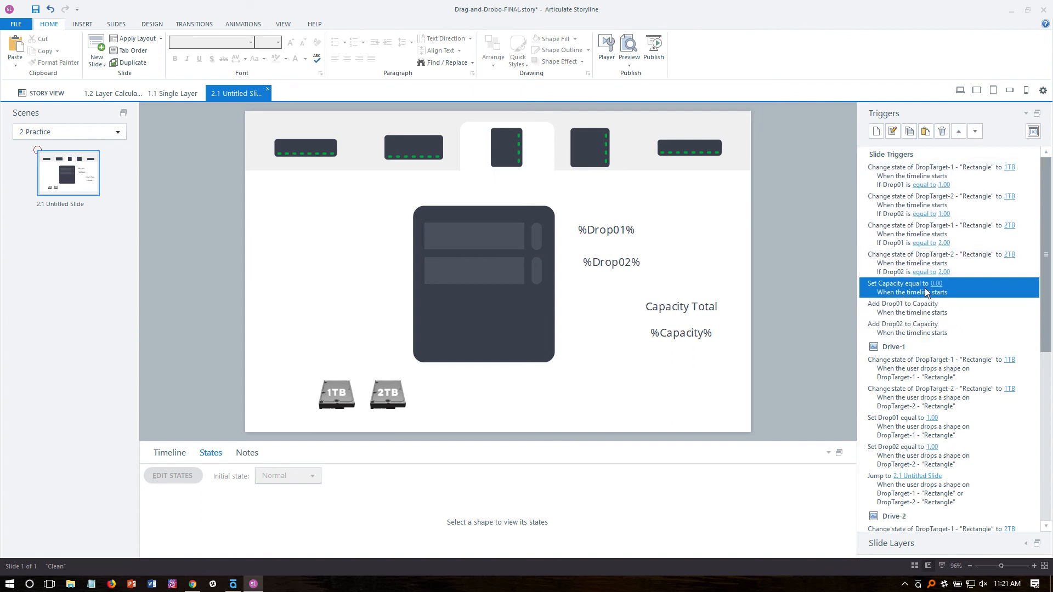
{"action": "left_click", "coordinate": [895, 308]}
{"action": "left_click", "coordinate": [890, 331]}
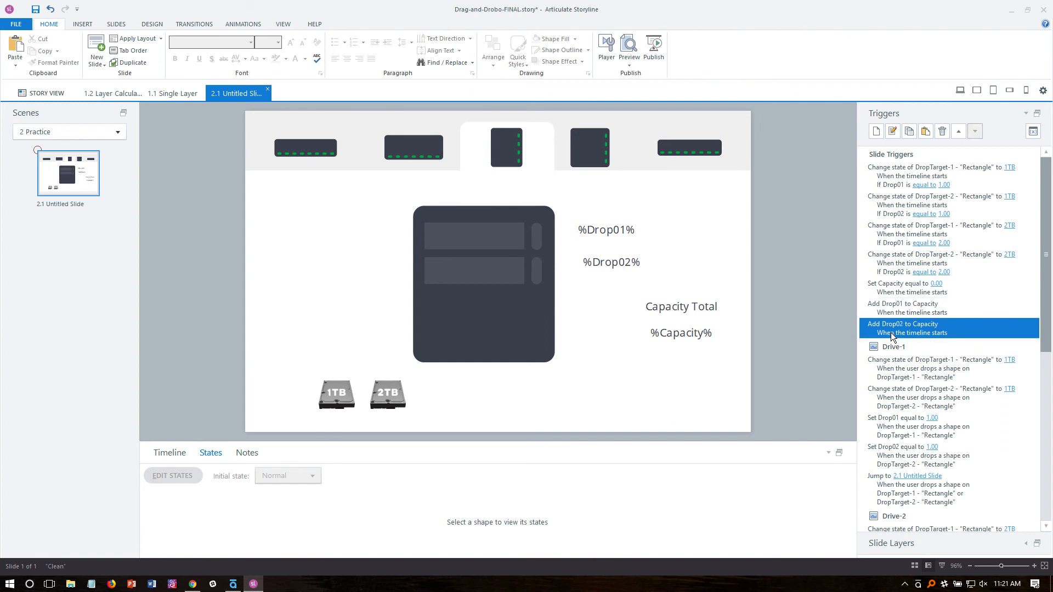
Preview this slide and drop the 1TB drive onto both enclosure slots to check the capacity total.
{"action": "left_click", "coordinate": [633, 65]}
{"action": "left_click", "coordinate": [642, 73]}
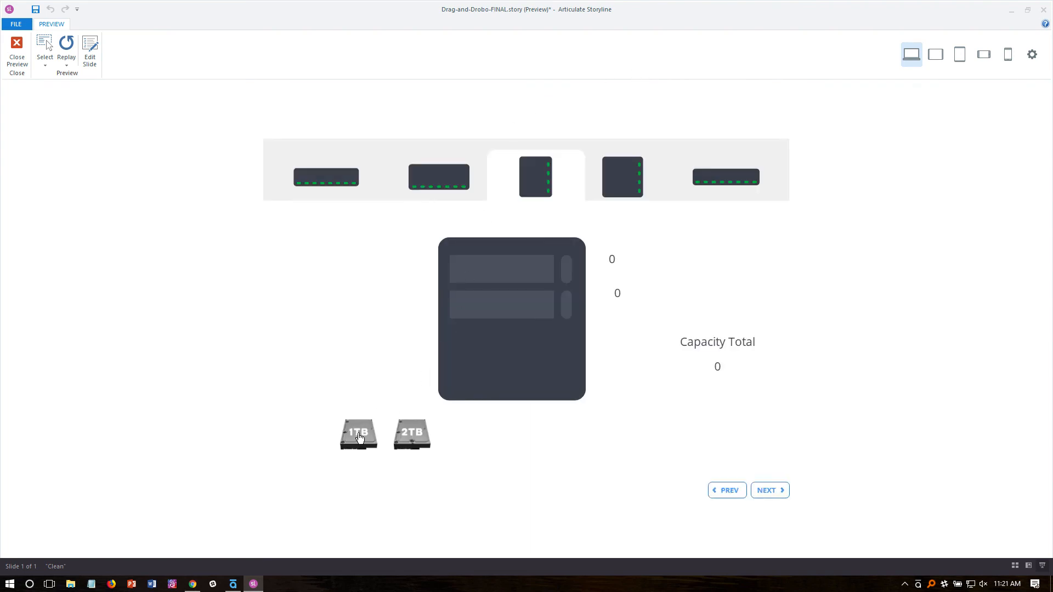
{"action": "left_click_drag", "start_coordinate": [359, 434], "coordinate": [479, 284]}
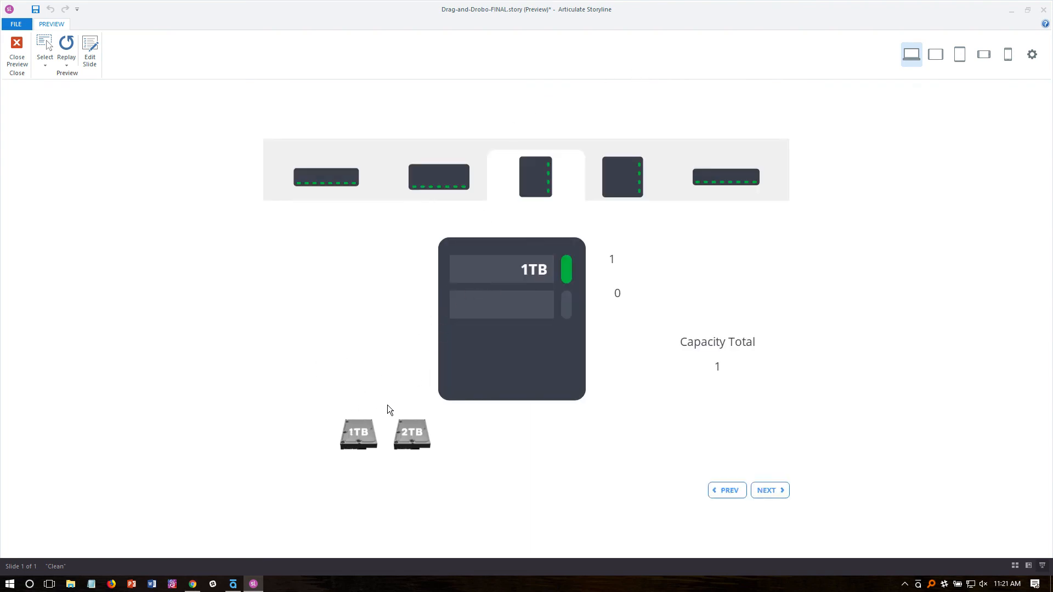
{"action": "left_click_drag", "start_coordinate": [367, 429], "coordinate": [507, 301]}
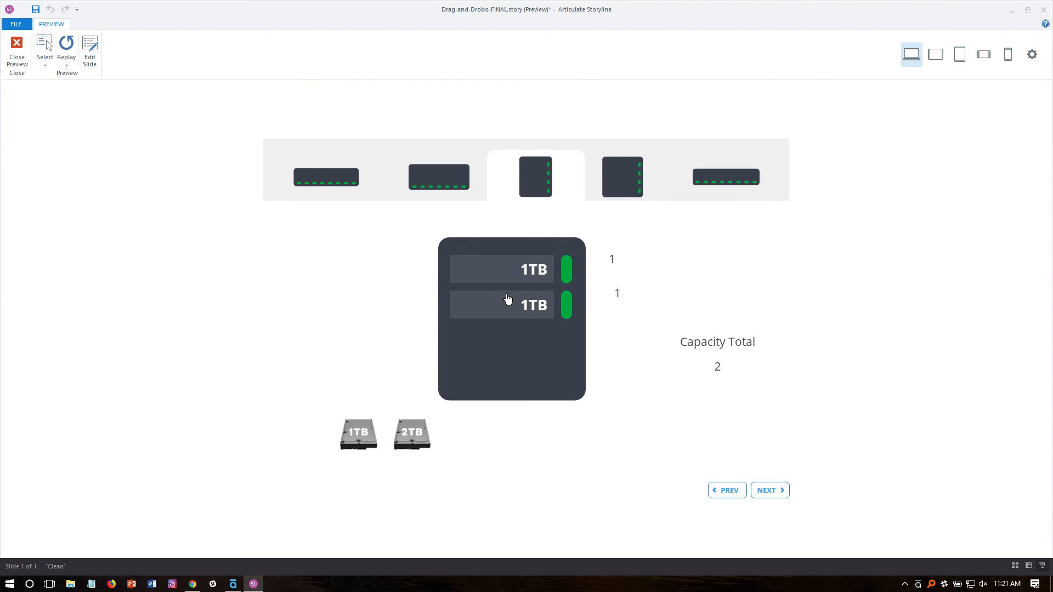
Test the capacity total by dropping the 2TB drive onto both enclosure slots and clearing the lower slot, and close the preview.
{"action": "left_click_drag", "start_coordinate": [430, 426], "coordinate": [494, 312]}
{"action": "left_click_drag", "start_coordinate": [419, 433], "coordinate": [493, 280]}
{"action": "left_click_drag", "start_coordinate": [419, 424], "coordinate": [500, 331]}
{"action": "left_click", "coordinate": [518, 314]}
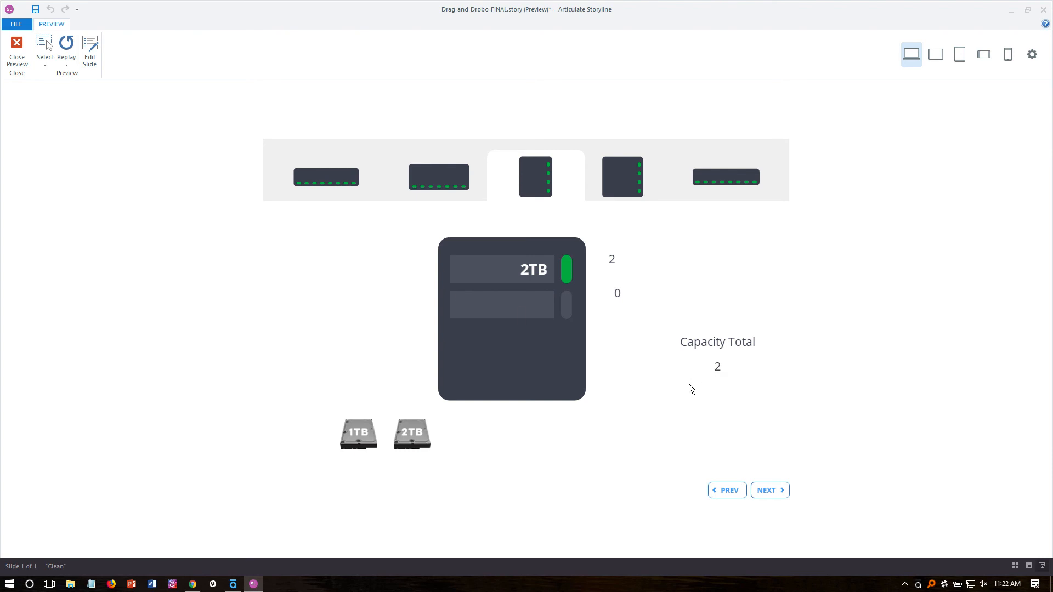
{"action": "left_click", "coordinate": [17, 49]}
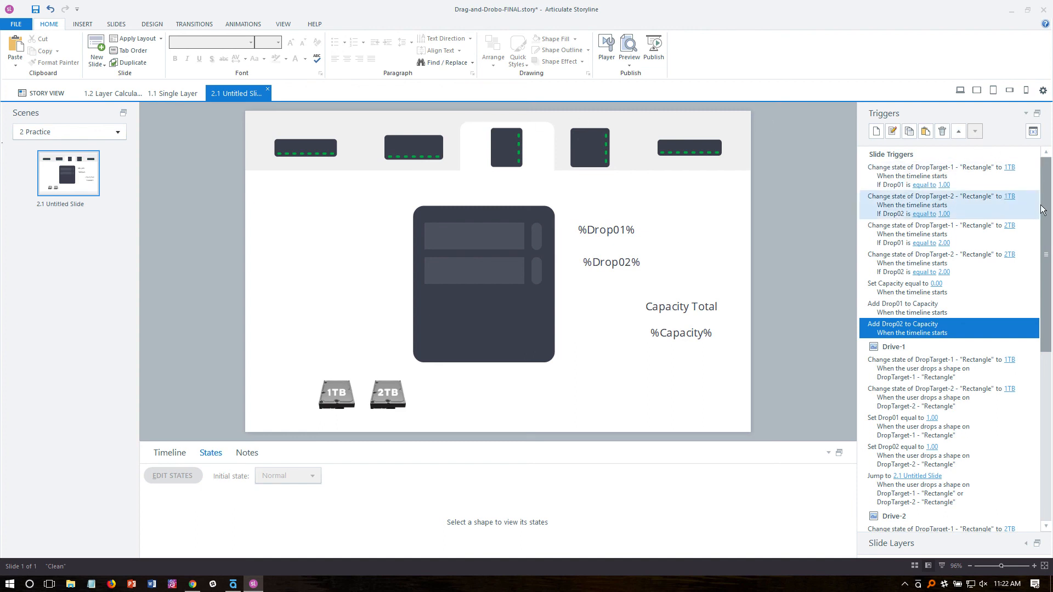
Review the slide triggers that reset Capacity and add Drop01 and Drop02 to it when the timeline starts.
{"action": "left_click_drag", "start_coordinate": [1046, 207], "coordinate": [1047, 244]}
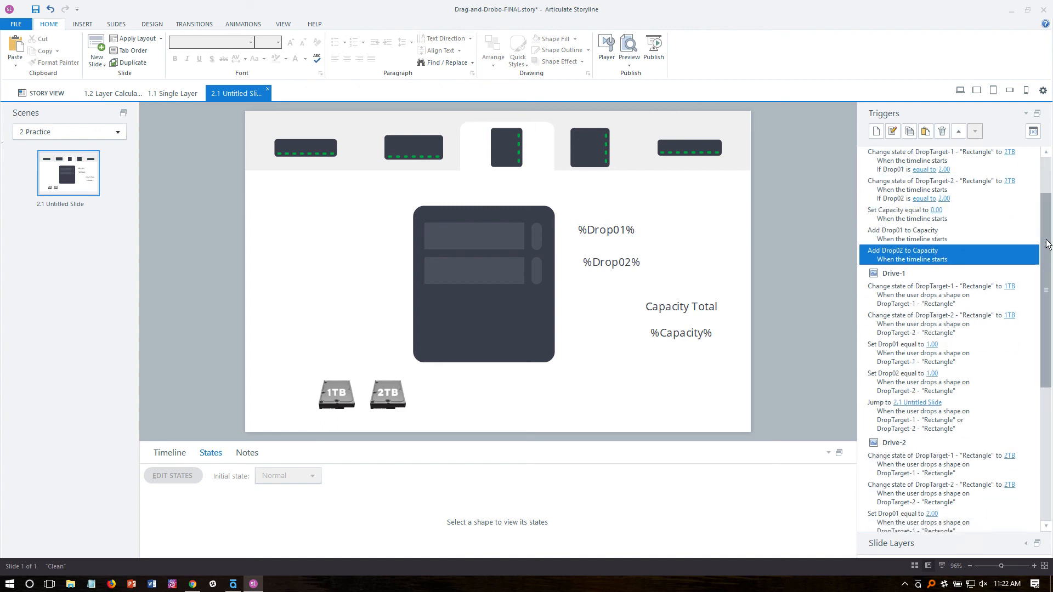
{"action": "left_click", "coordinate": [890, 215]}
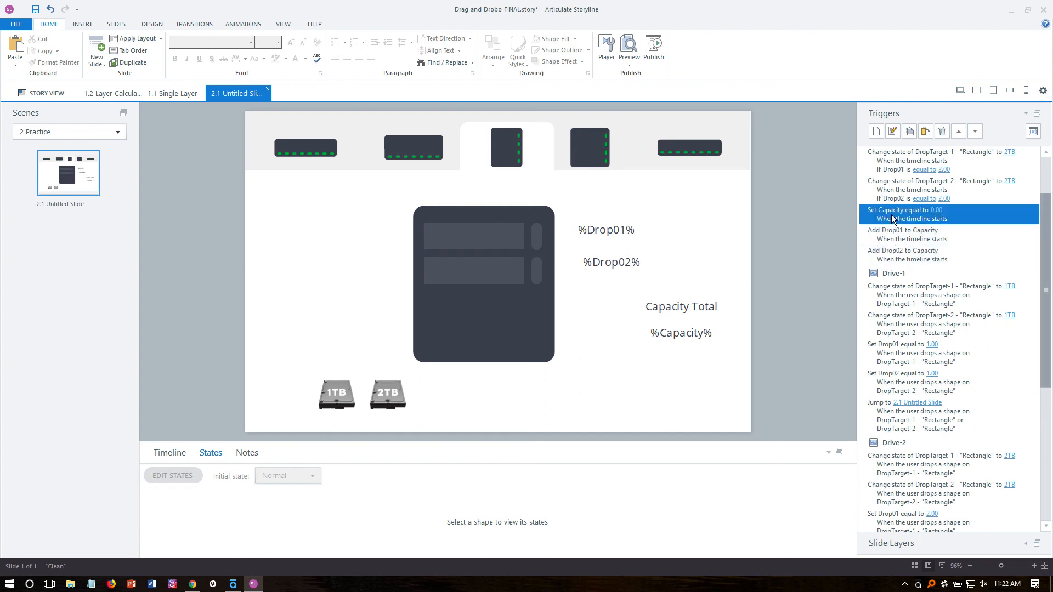
{"action": "left_click", "coordinate": [893, 237]}
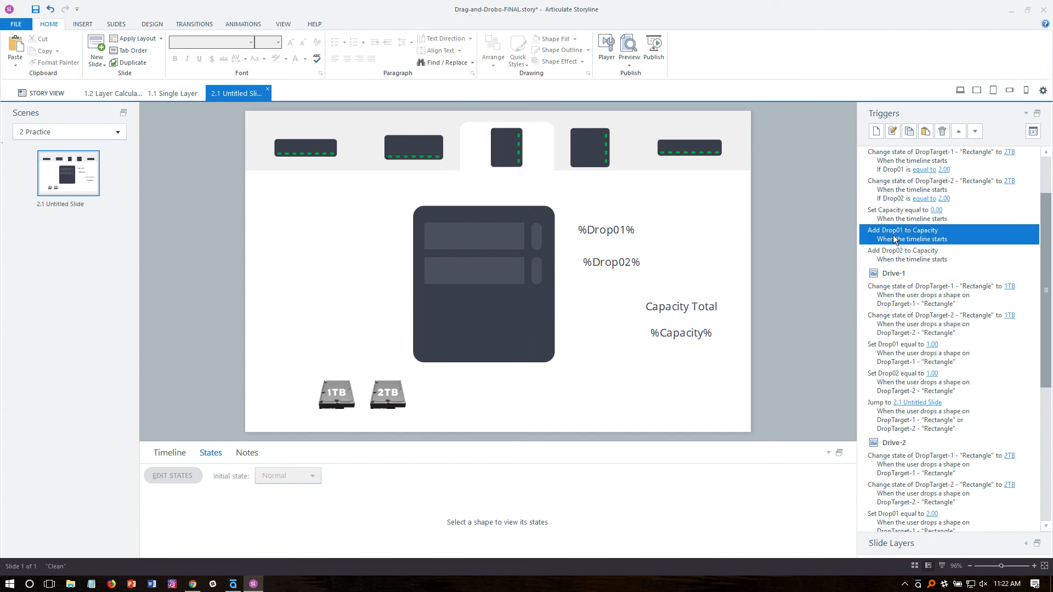
{"action": "left_click", "coordinate": [889, 253]}
{"action": "left_click", "coordinate": [893, 235]}
{"action": "left_click", "coordinate": [893, 217]}
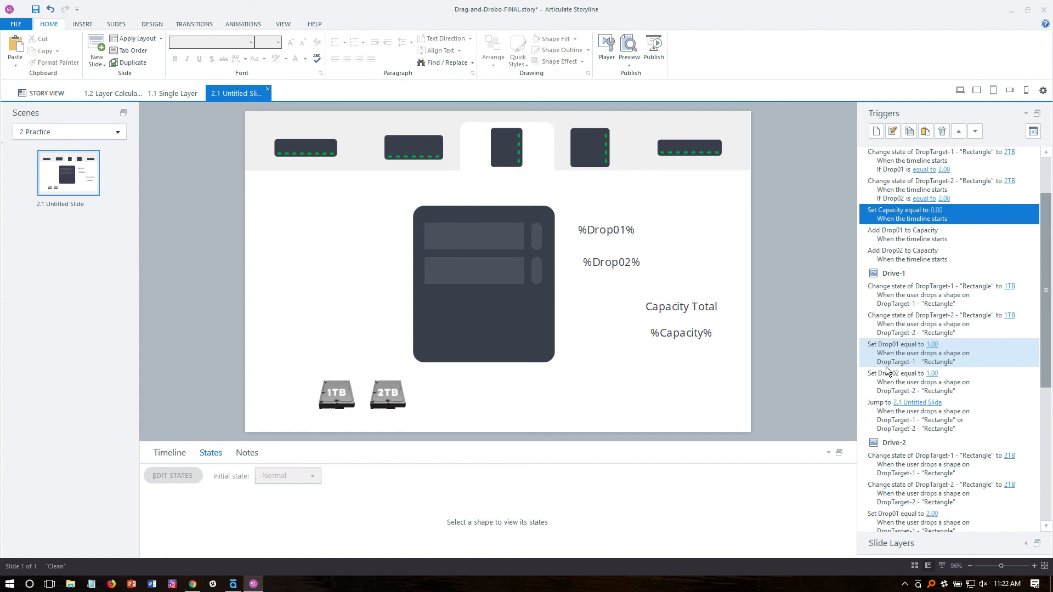
Expand the slide layers and rename the base layer of slide 2.1 as Home.
{"action": "left_click", "coordinate": [1027, 544]}
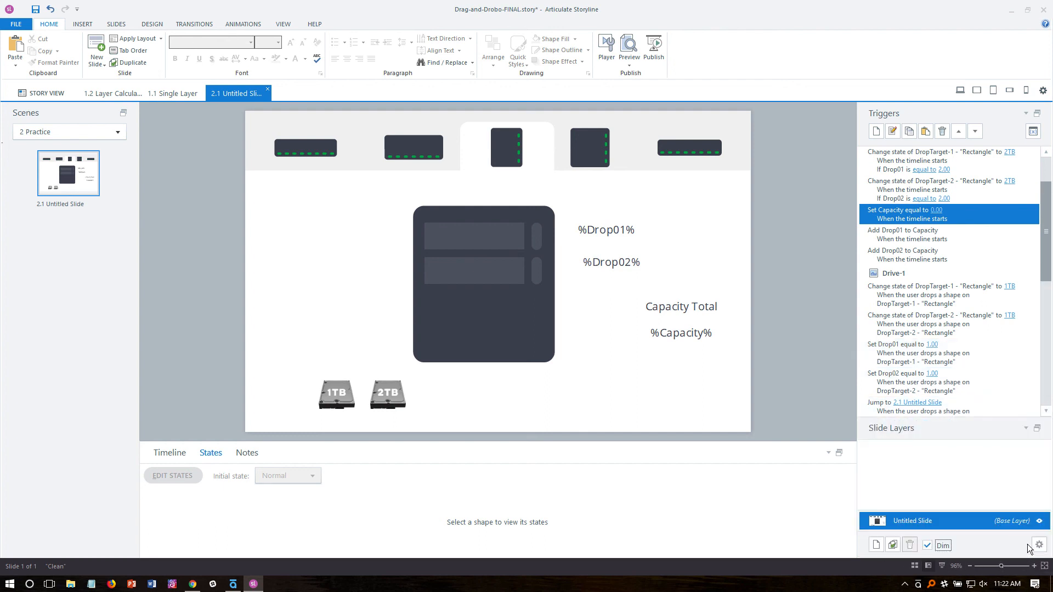
{"action": "double_click", "coordinate": [916, 521]}
{"action": "type", "text": "Home"}
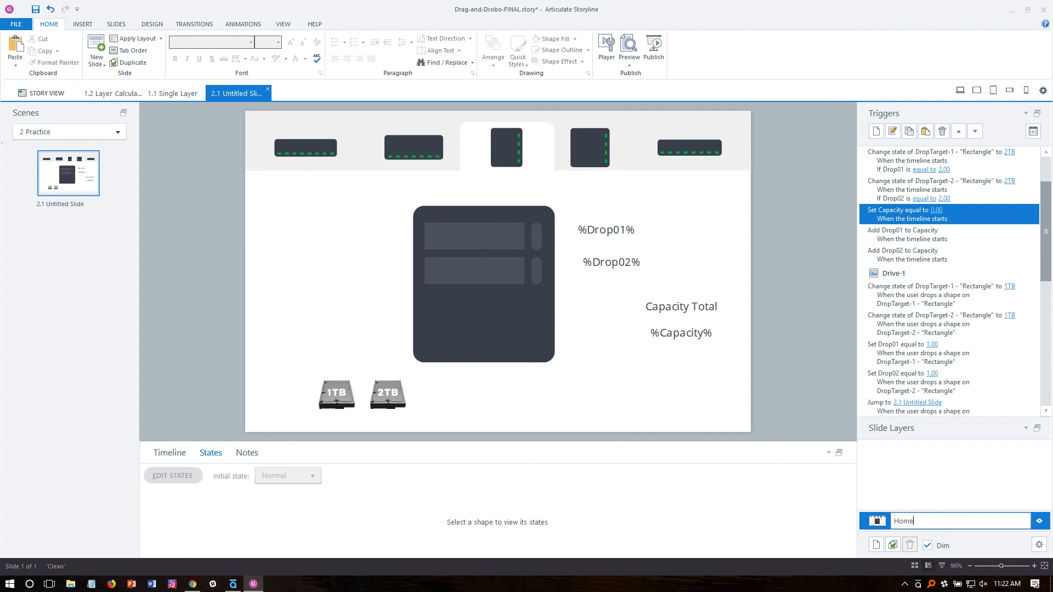
{"action": "key", "text": "Return"}
Add a new slide layer above Home and name it Calculations.
{"action": "left_click", "coordinate": [876, 545]}
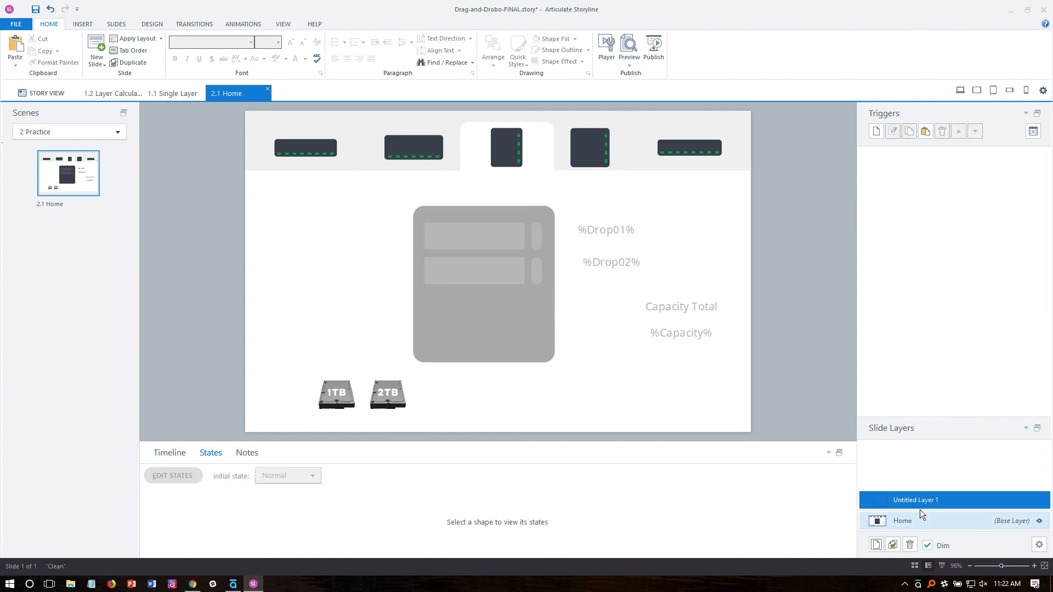
{"action": "double_click", "coordinate": [926, 499]}
{"action": "type", "text": "Calculations"}
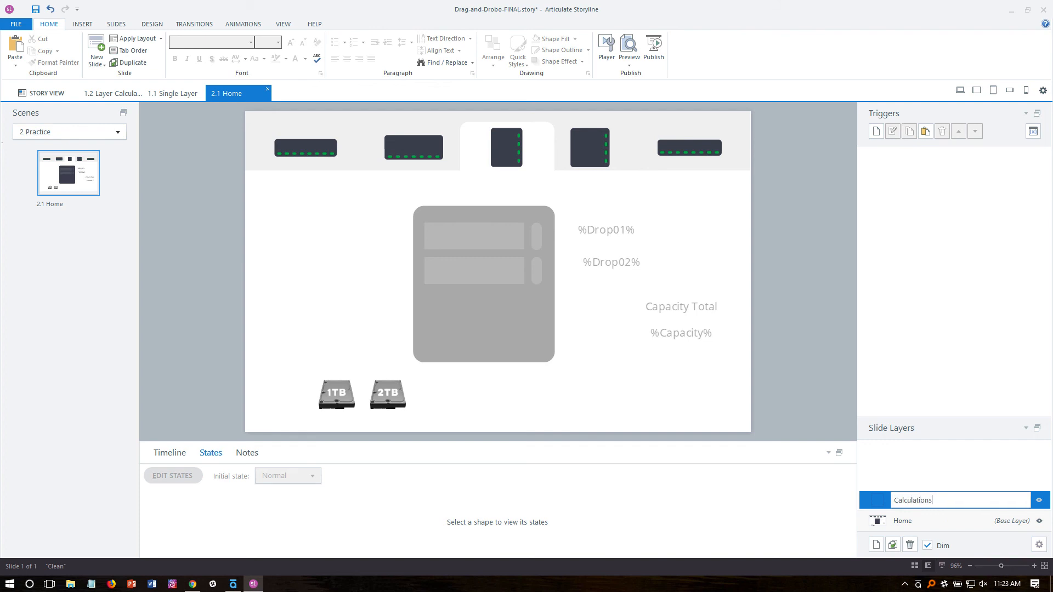
{"action": "key", "text": "Return"}
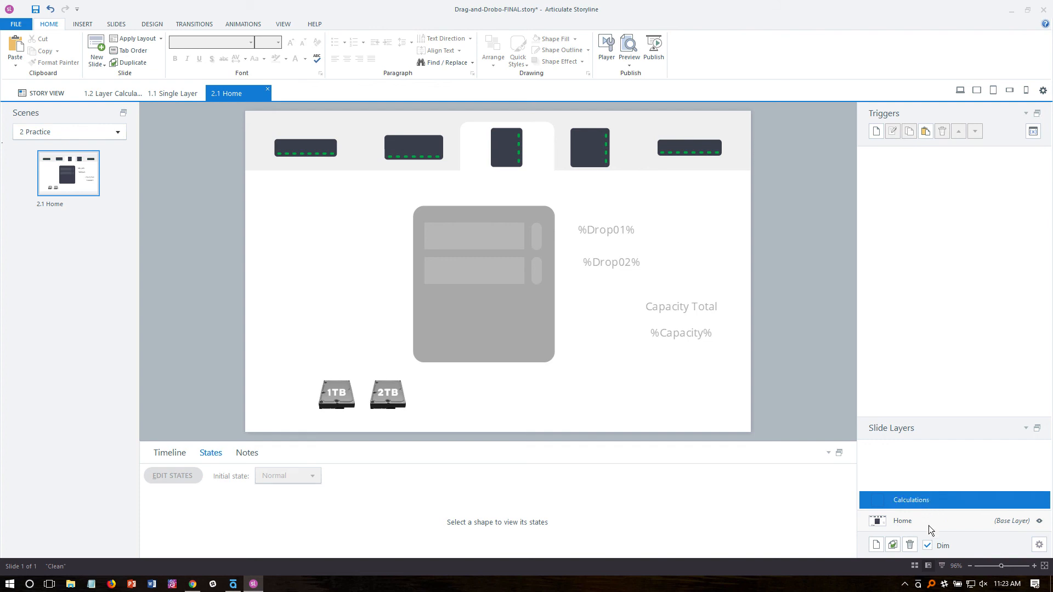
Copy the trigger that sets Capacity equal to 0 from the Home base layer and paste it into the Calculations layer.
{"action": "left_click", "coordinate": [928, 524]}
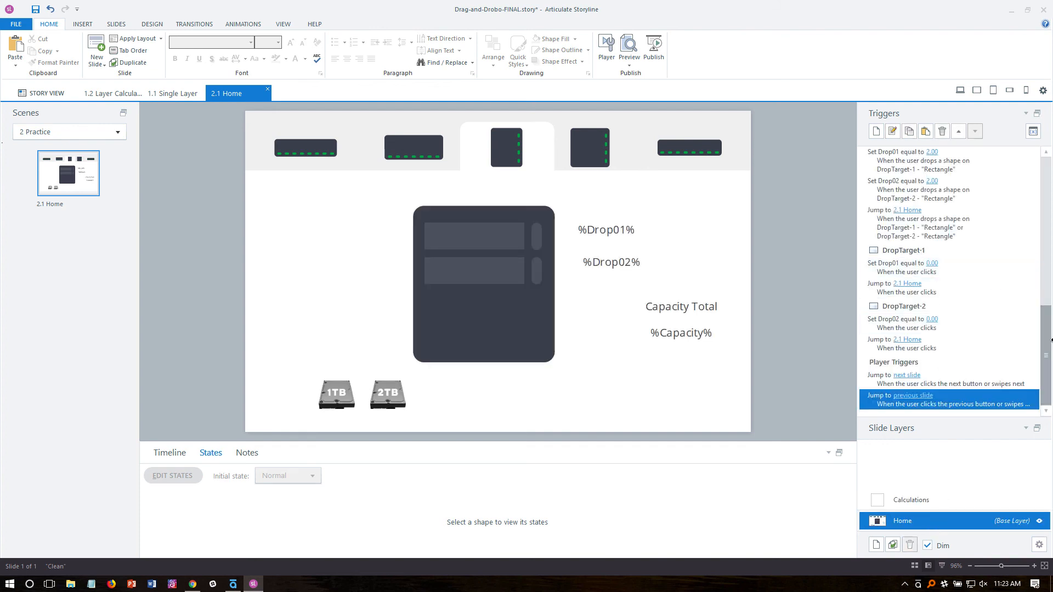
{"action": "left_click_drag", "start_coordinate": [1041, 334], "coordinate": [1042, 201]}
{"action": "left_click", "coordinate": [884, 292]}
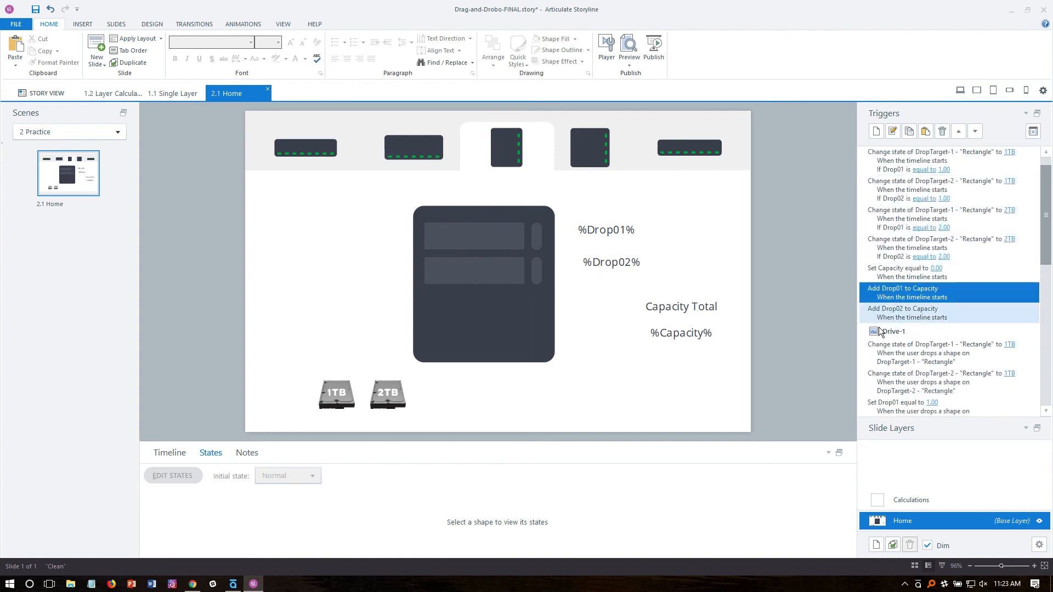
{"action": "left_click", "coordinate": [884, 277]}
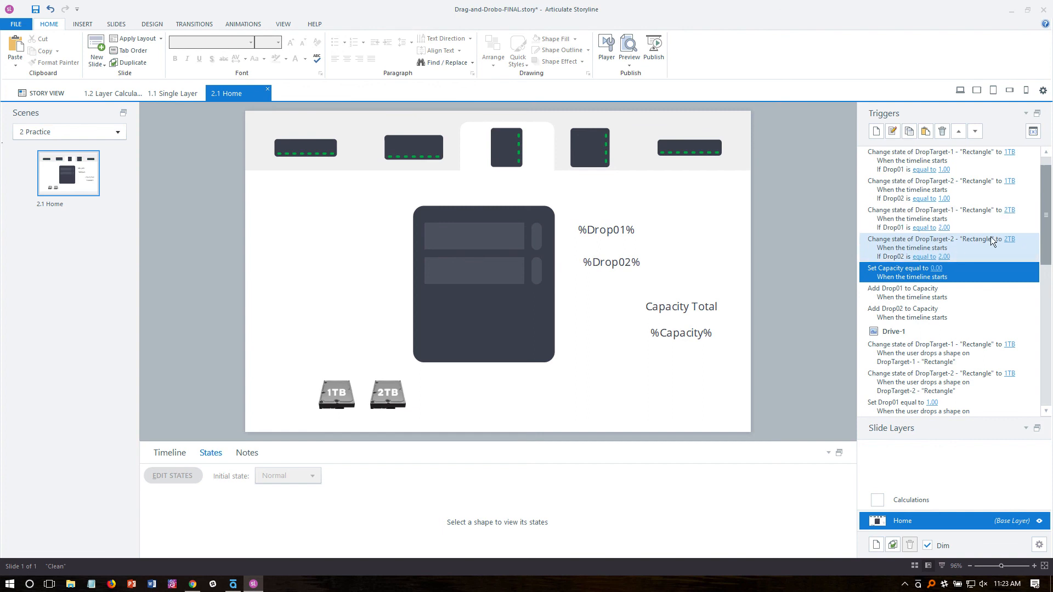
{"action": "right_click", "coordinate": [904, 276]}
{"action": "left_click", "coordinate": [926, 269]}
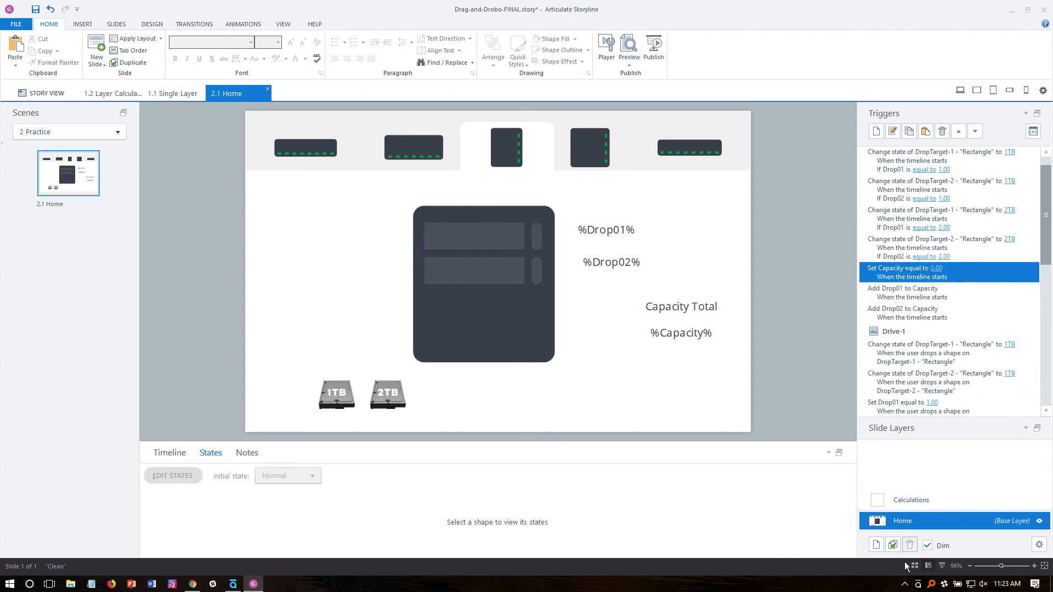
{"action": "left_click", "coordinate": [912, 500]}
{"action": "left_click", "coordinate": [924, 131]}
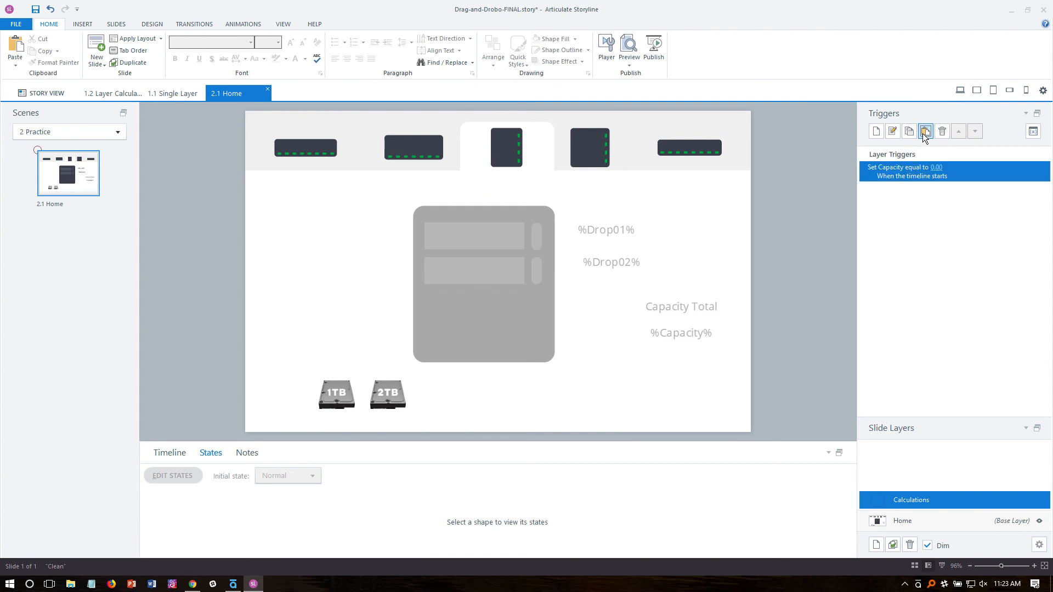
Copy the trigger that adds Drop01 to Capacity from the Home base layer into the Calculations layer.
{"action": "left_click", "coordinate": [917, 522]}
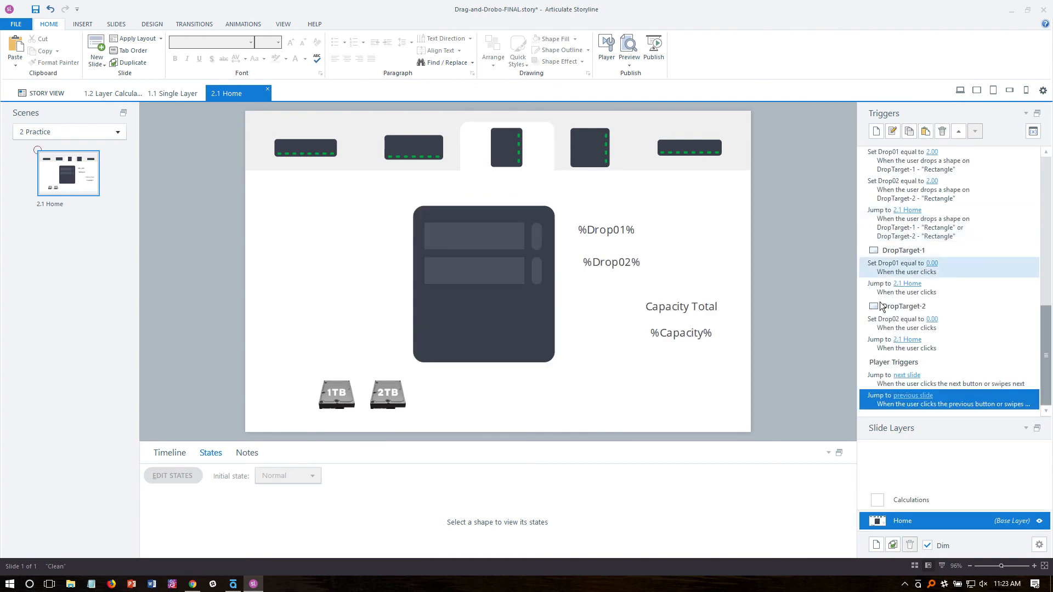
{"action": "left_click_drag", "start_coordinate": [1049, 343], "coordinate": [1049, 201]}
{"action": "left_click", "coordinate": [877, 296]}
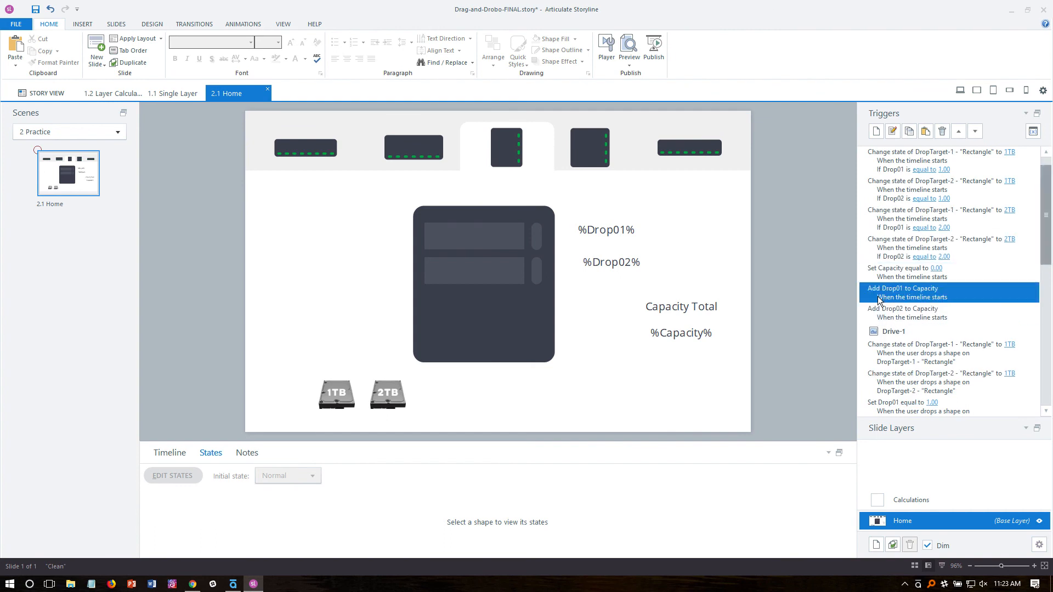
{"action": "left_click", "coordinate": [913, 493]}
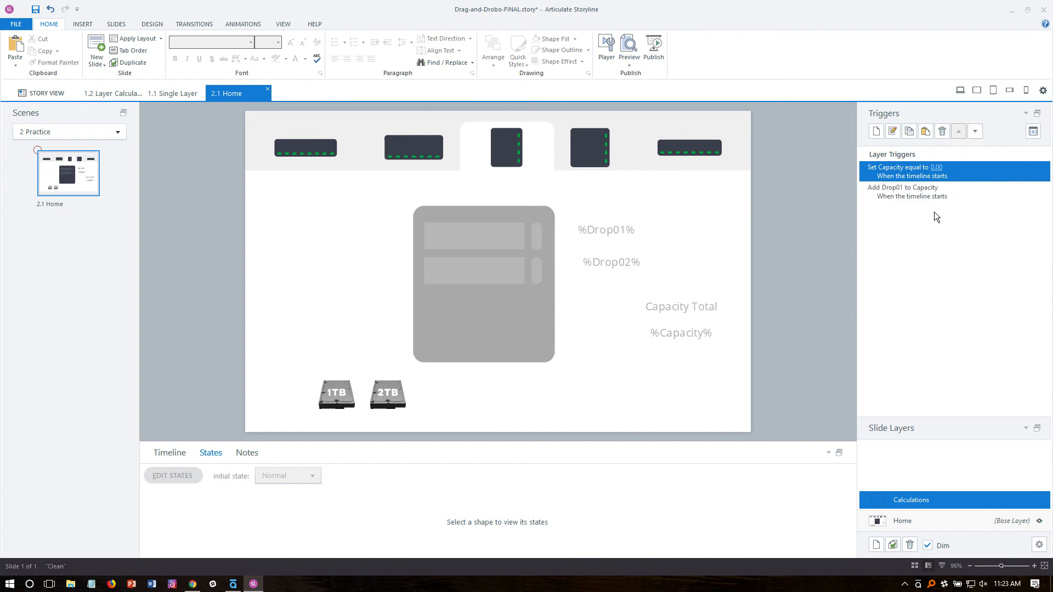
Copy the trigger that adds Drop02 to Capacity from the Home base layer into the Calculations layer.
{"action": "left_click", "coordinate": [917, 522]}
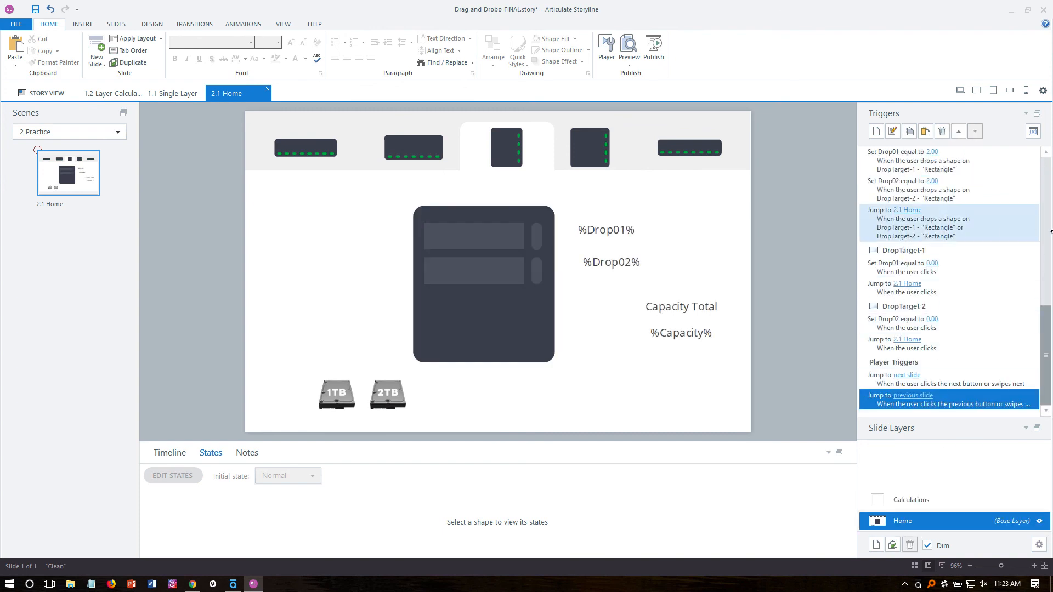
{"action": "scroll", "coordinate": [1051, 230], "scroll_direction": "up", "scroll_amount": 5}
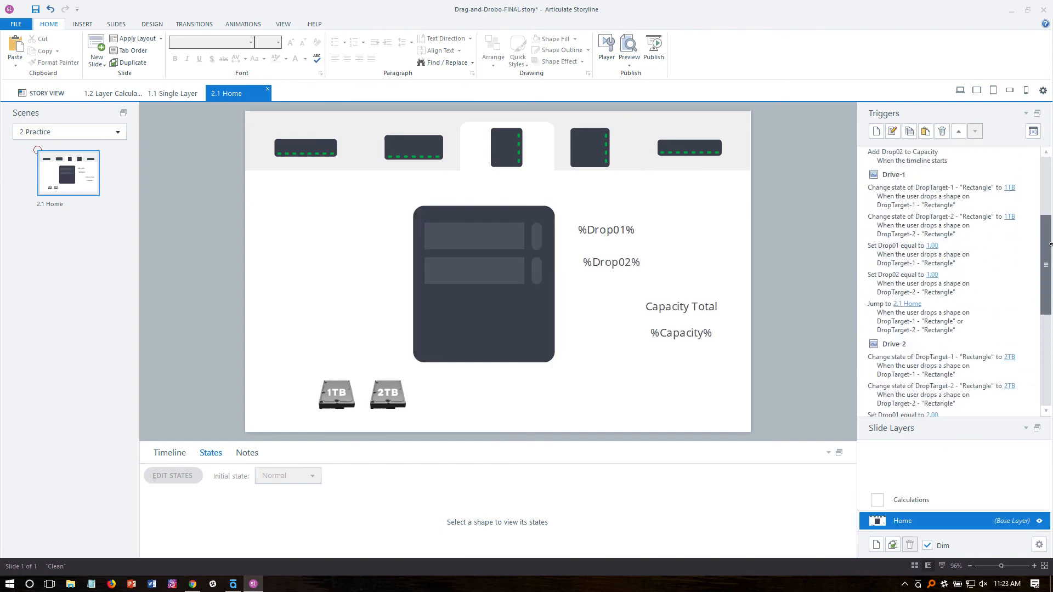
{"action": "scroll", "coordinate": [1050, 244], "scroll_direction": "up", "scroll_amount": 3}
{"action": "left_click", "coordinate": [943, 252]}
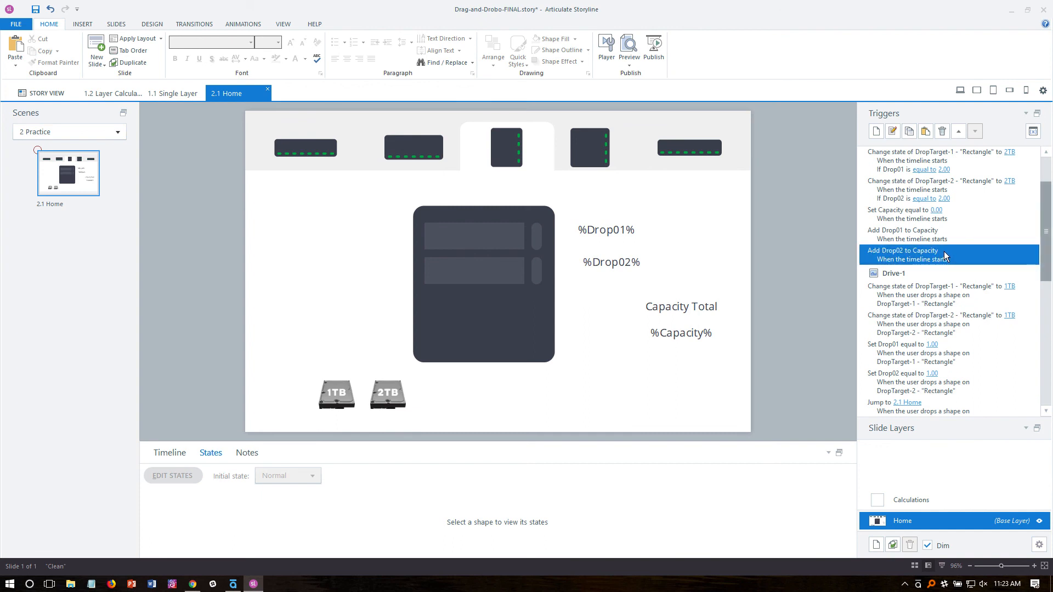
{"action": "left_click", "coordinate": [939, 499]}
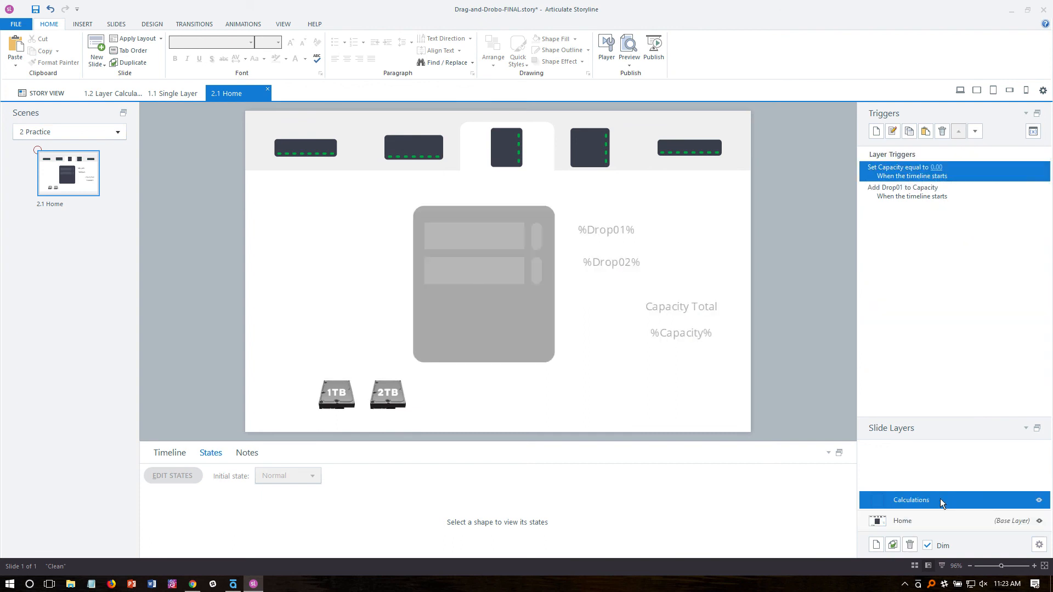
{"action": "left_click", "coordinate": [972, 314]}
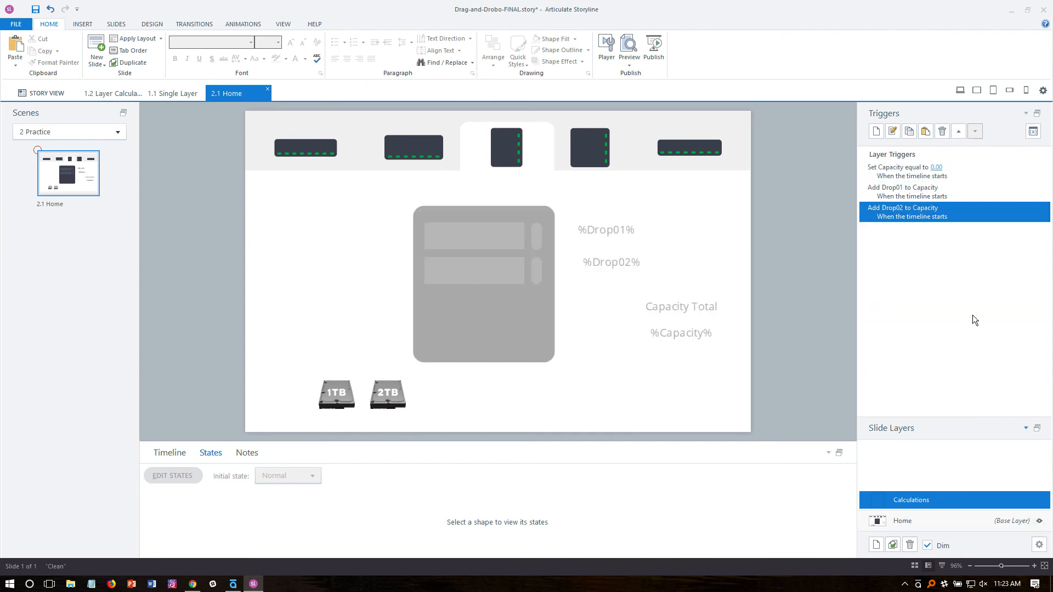
Create a trigger on the Calculations layer that hides this layer when the Calculations timeline starts.
{"action": "left_click", "coordinate": [876, 133]}
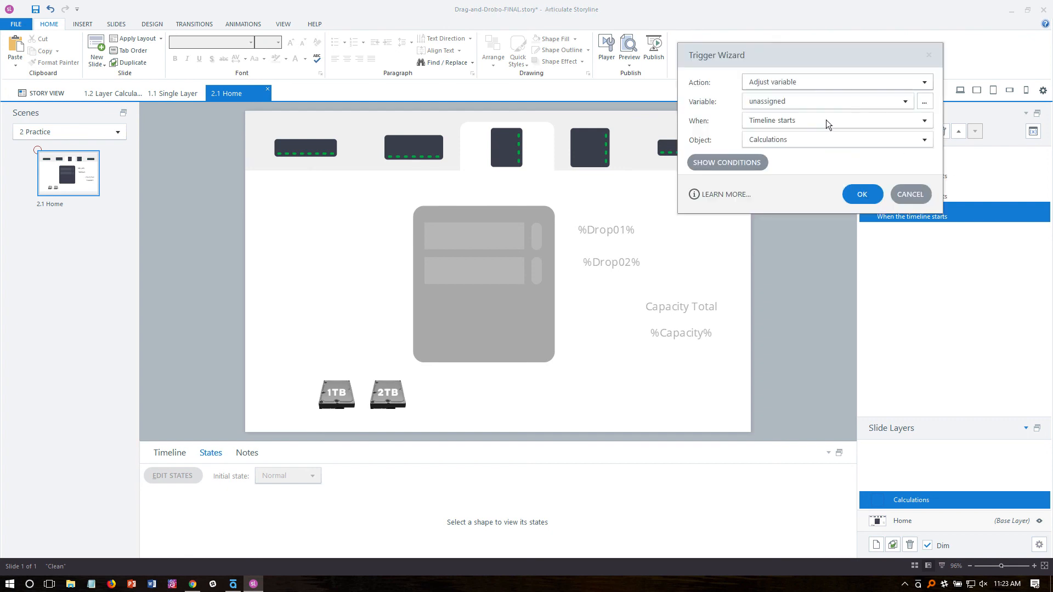
{"action": "left_click", "coordinate": [756, 83]}
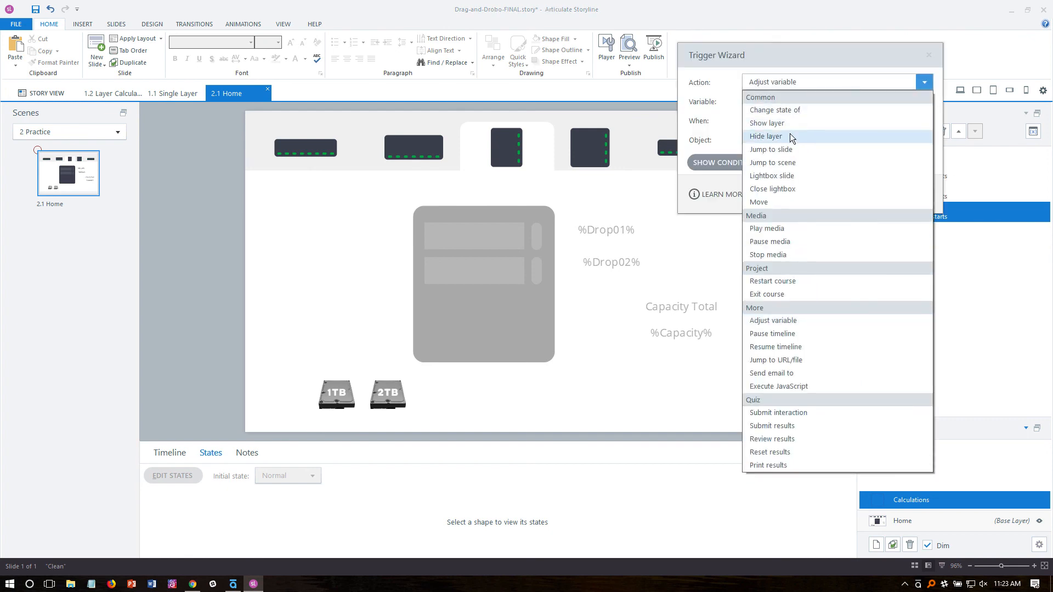
{"action": "left_click", "coordinate": [791, 135]}
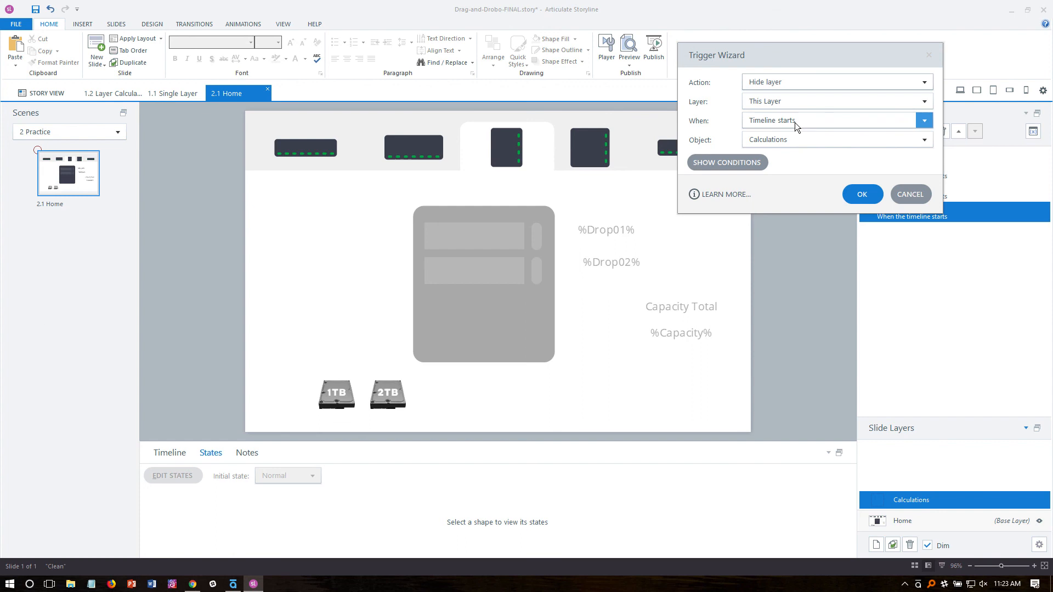
{"action": "left_click", "coordinate": [859, 201]}
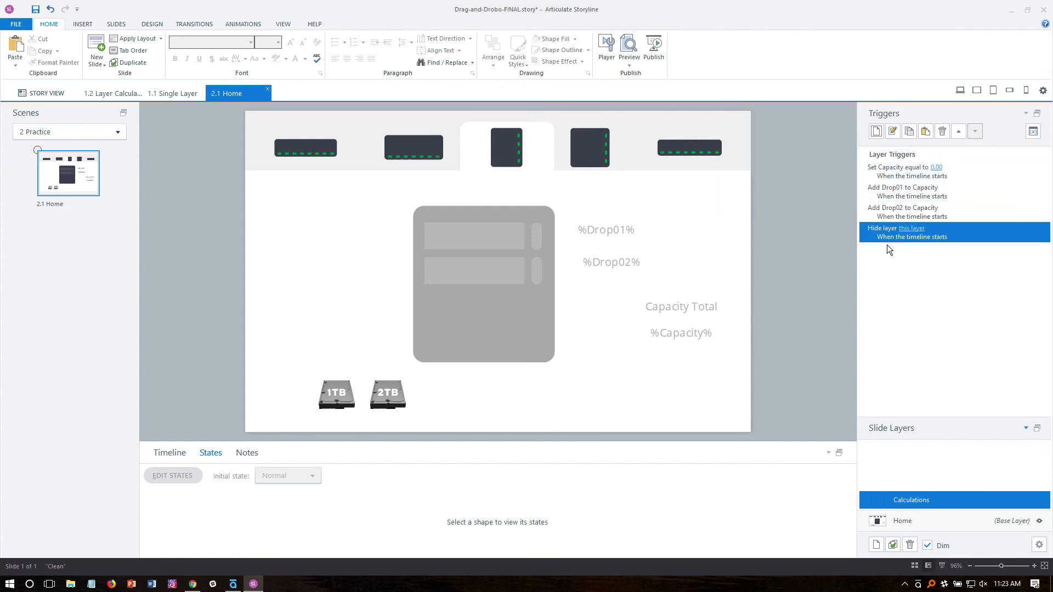
Delete the three Capacity triggers from the Home base layer: Add Drop02, Add Drop01 and Set Capacity equal to 0.
{"action": "left_click", "coordinate": [910, 522]}
{"action": "left_click_drag", "start_coordinate": [1043, 371], "coordinate": [1043, 240]}
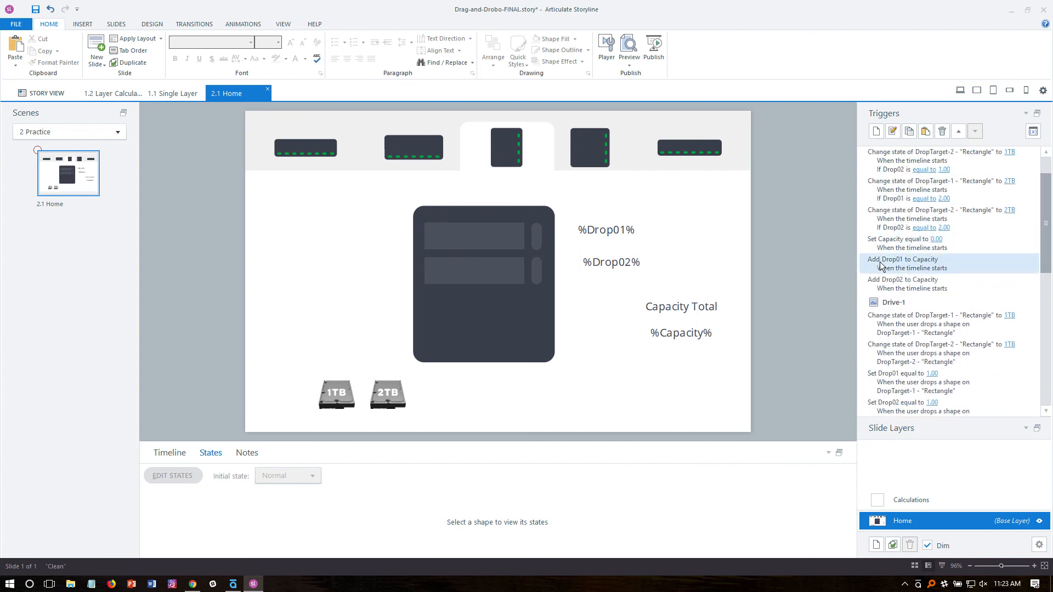
{"action": "left_click", "coordinate": [888, 283]}
{"action": "left_click", "coordinate": [958, 131]}
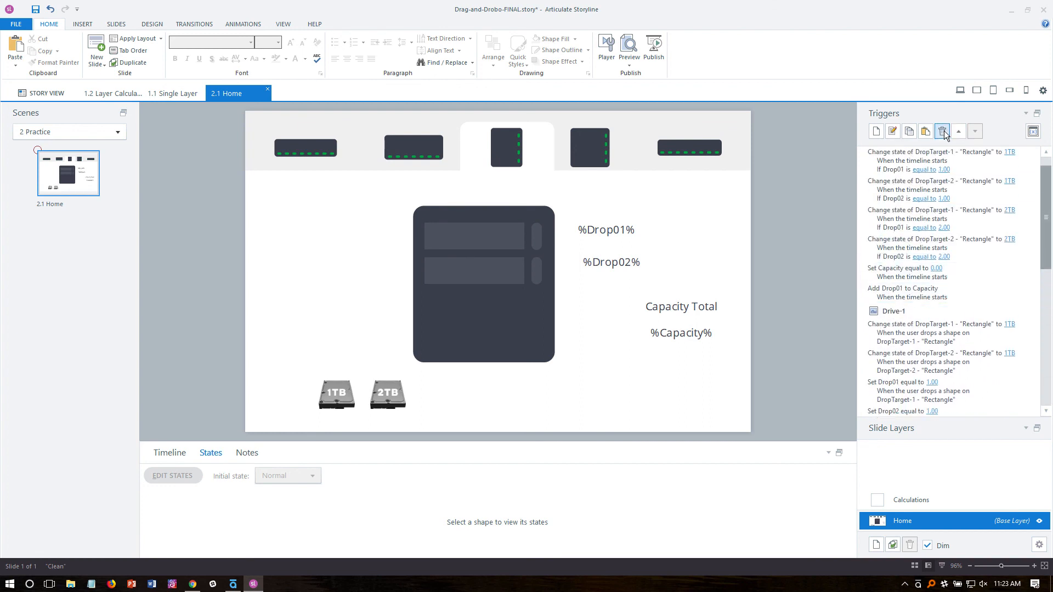
{"action": "left_click", "coordinate": [958, 131]}
{"action": "left_click", "coordinate": [958, 131]}
{"action": "left_click", "coordinate": [958, 131]}
{"action": "left_click", "coordinate": [958, 131]}
{"action": "left_click", "coordinate": [958, 131]}
{"action": "left_click", "coordinate": [893, 289]}
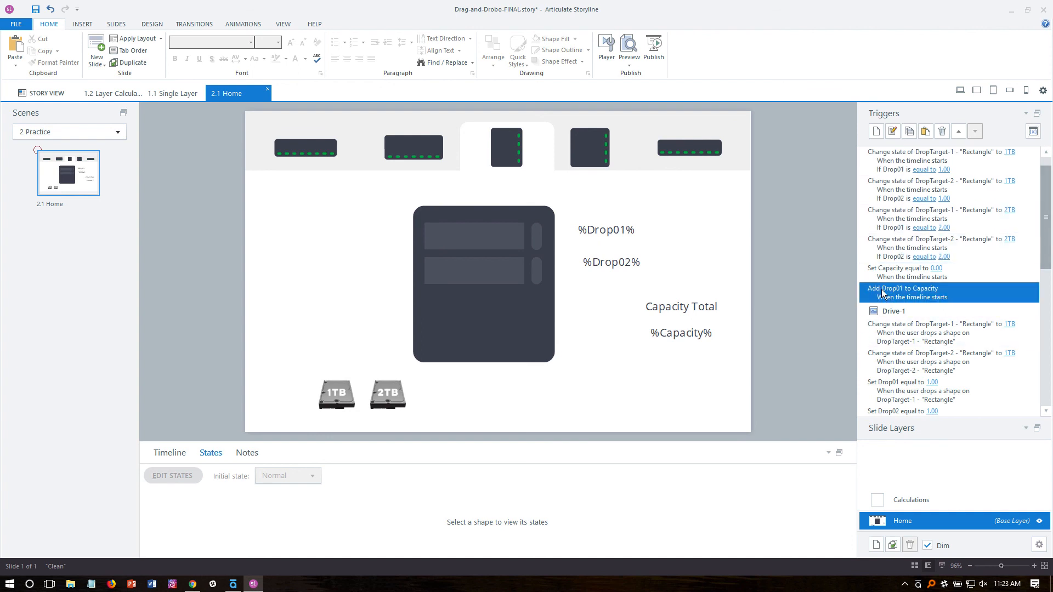
{"action": "left_click", "coordinate": [941, 131]}
{"action": "left_click", "coordinate": [897, 282]}
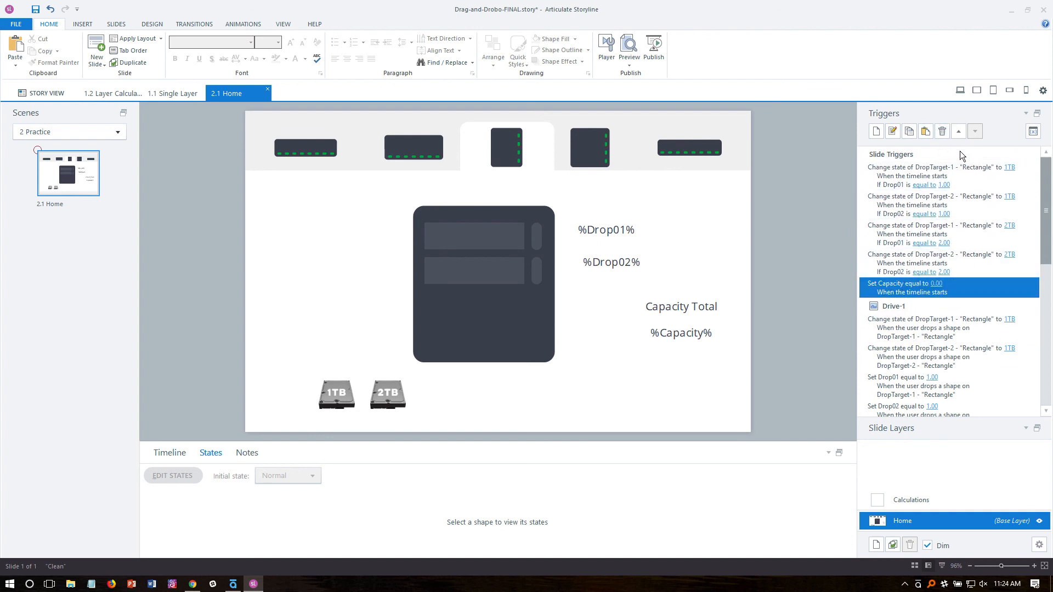
{"action": "left_click", "coordinate": [941, 131]}
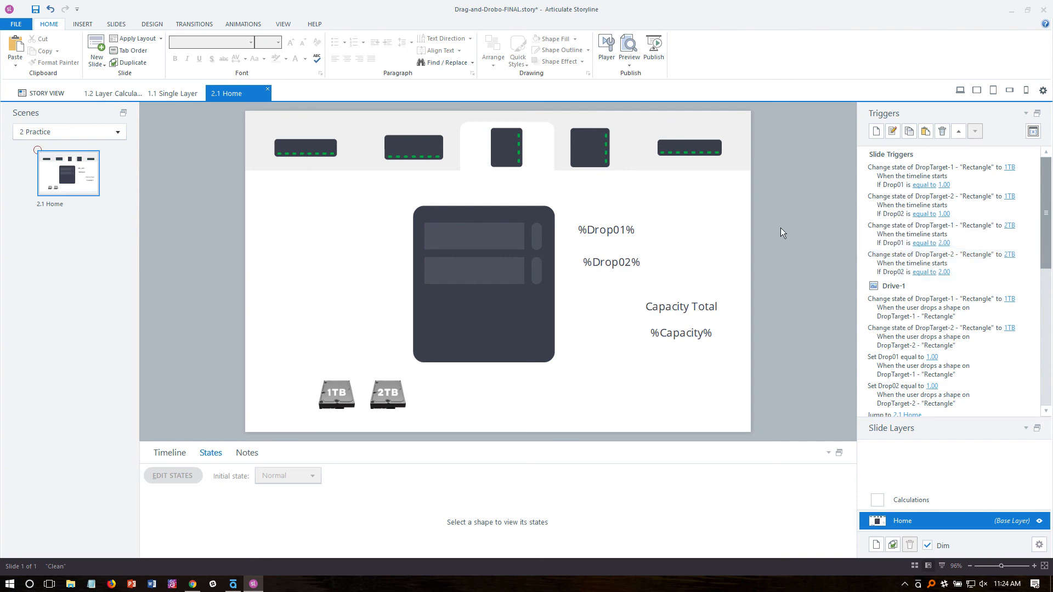
Create a slide trigger on the Home base layer that shows the Calculations layer when the Drop01 variable changes.
{"action": "left_click", "coordinate": [612, 239]}
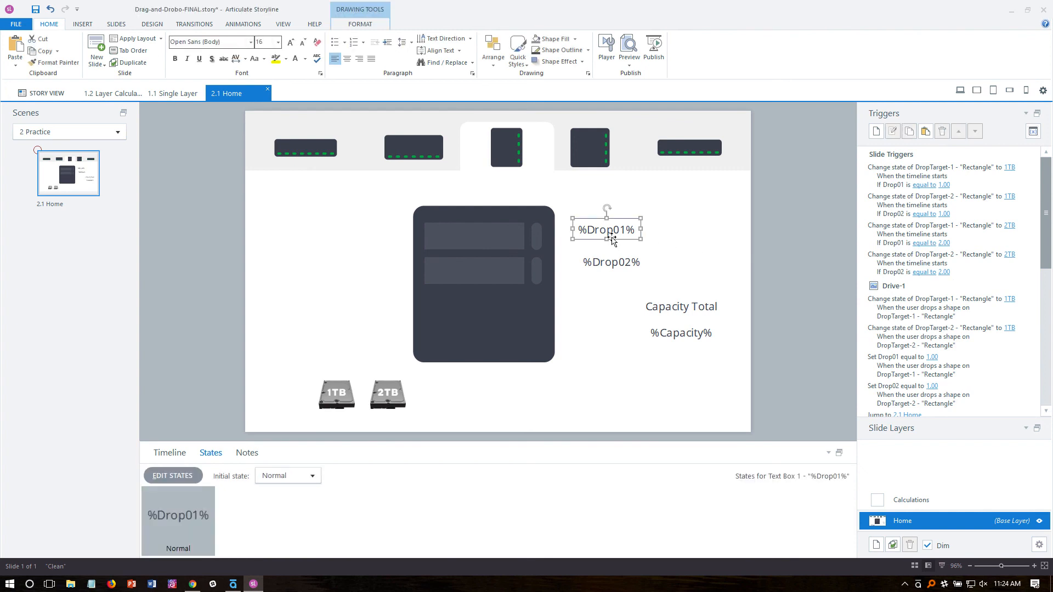
{"action": "left_click", "coordinate": [875, 131]}
{"action": "left_click", "coordinate": [778, 86]}
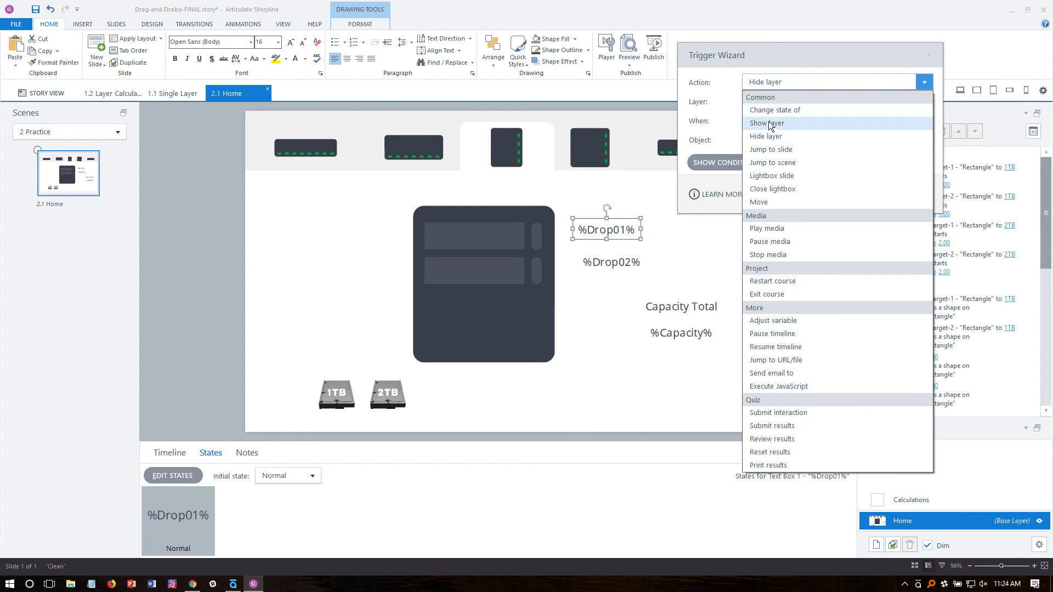
{"action": "left_click", "coordinate": [774, 123]}
{"action": "left_click", "coordinate": [773, 106]}
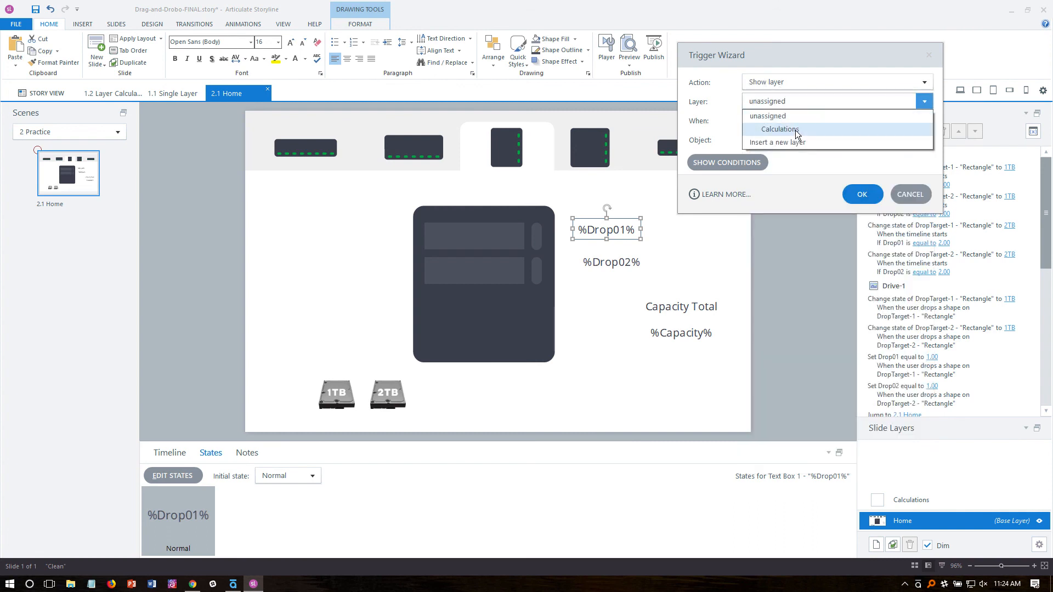
{"action": "left_click", "coordinate": [795, 130]}
{"action": "left_click", "coordinate": [783, 121]}
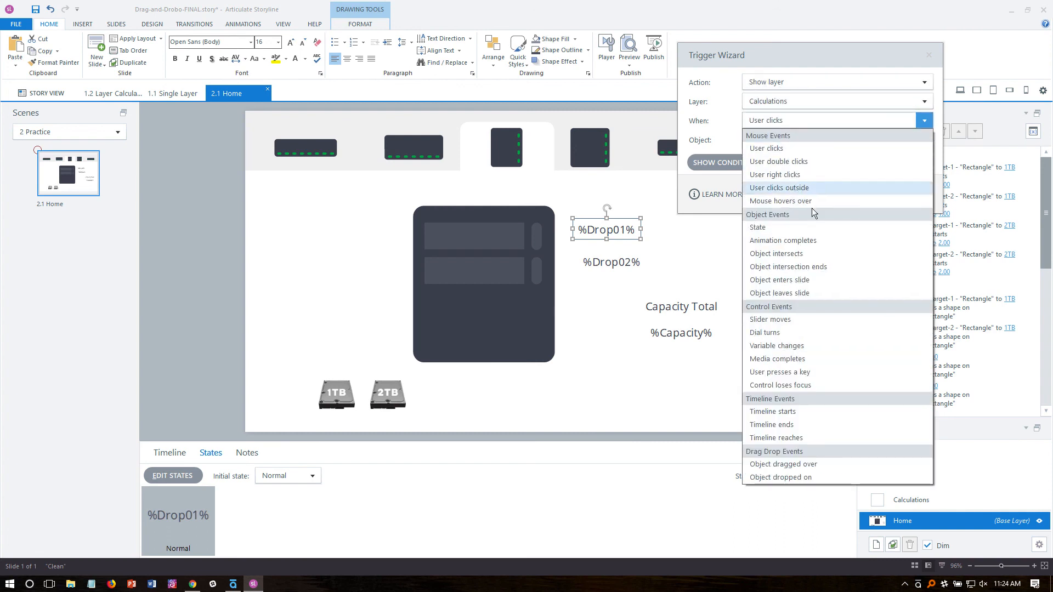
{"action": "left_click", "coordinate": [823, 342]}
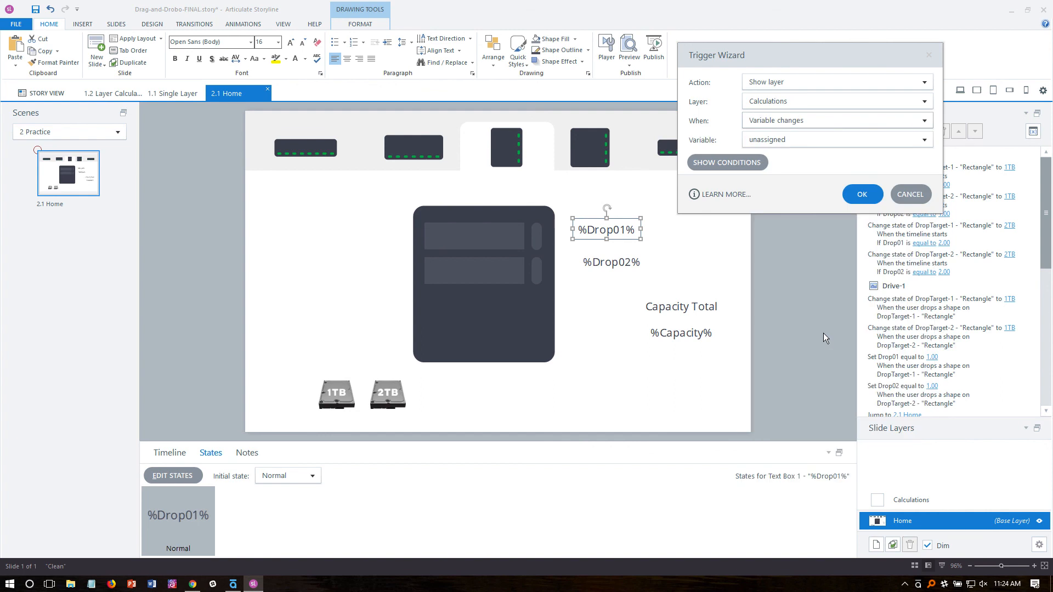
{"action": "left_click", "coordinate": [769, 142]}
{"action": "left_click", "coordinate": [782, 182]}
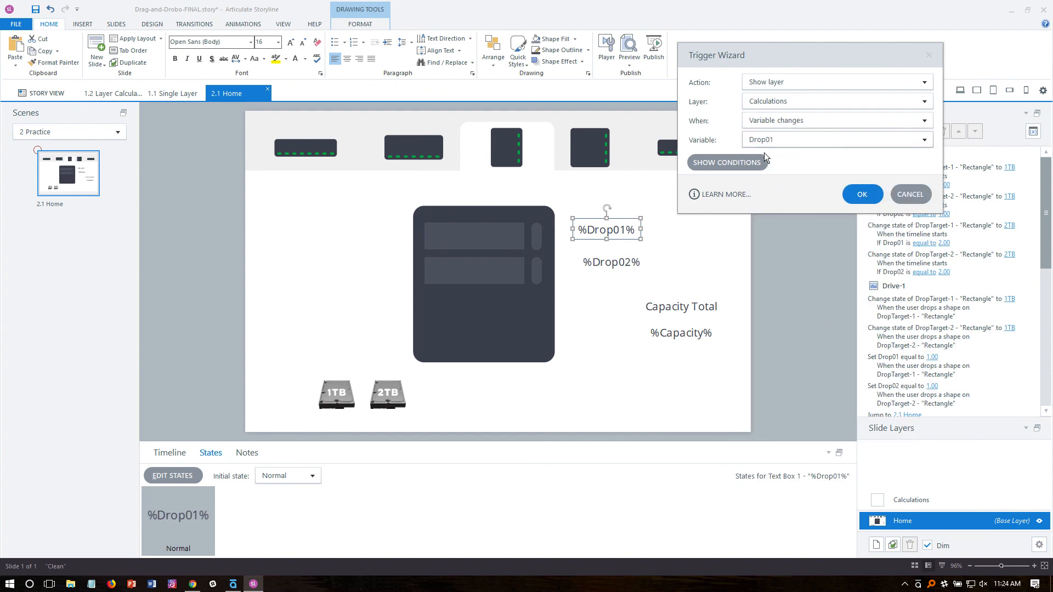
{"action": "left_click", "coordinate": [849, 192]}
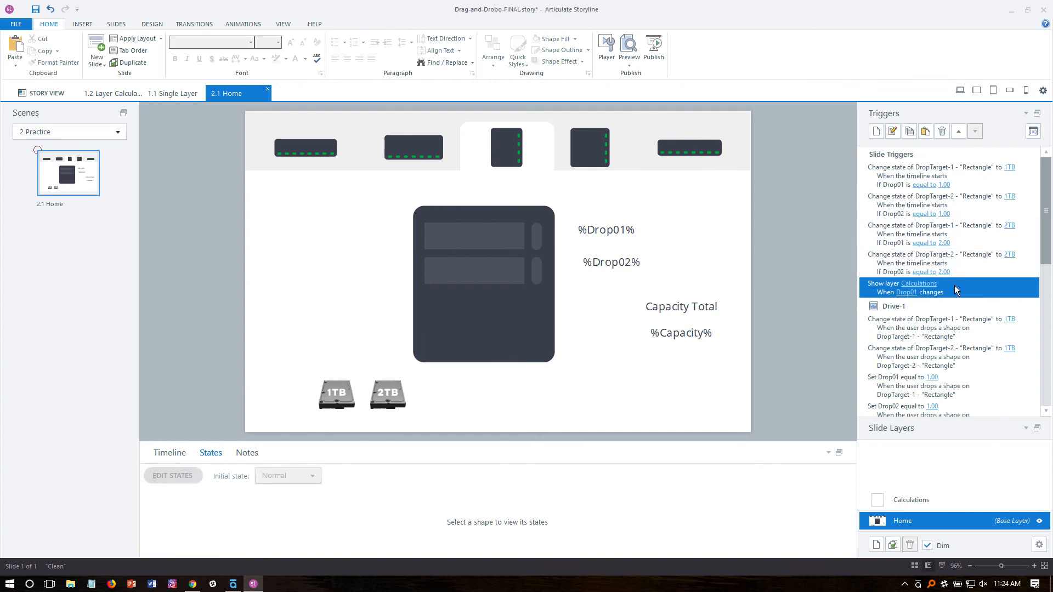
Duplicate the trigger that shows the Calculations layer and set the copy to fire when Drop02 changes.
{"action": "key", "text": "ctrl+c"}
{"action": "key", "text": "ctrl+v"}
{"action": "left_click", "coordinate": [907, 313]}
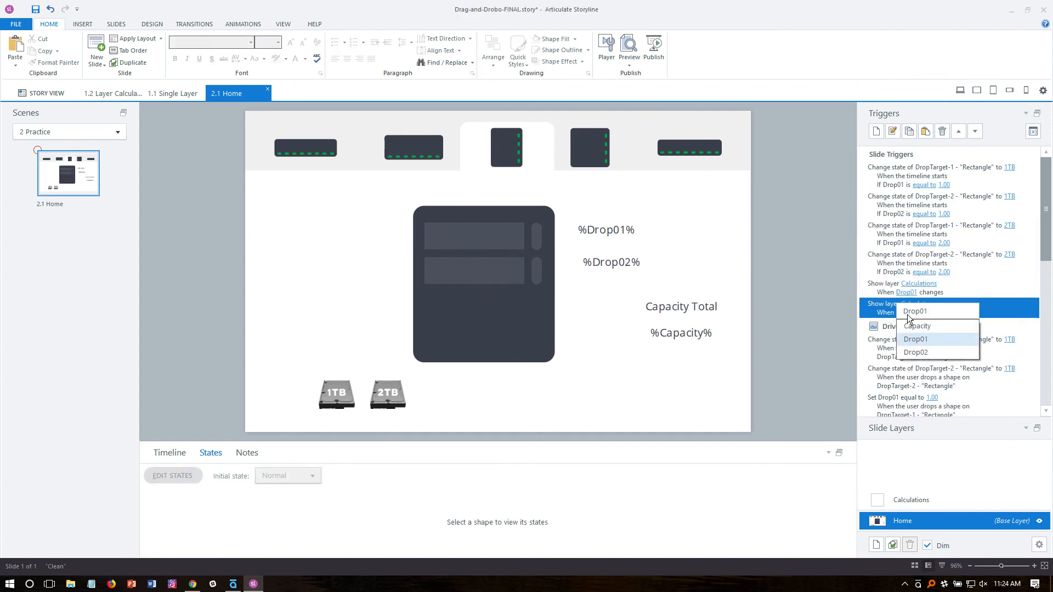
{"action": "left_click", "coordinate": [938, 352]}
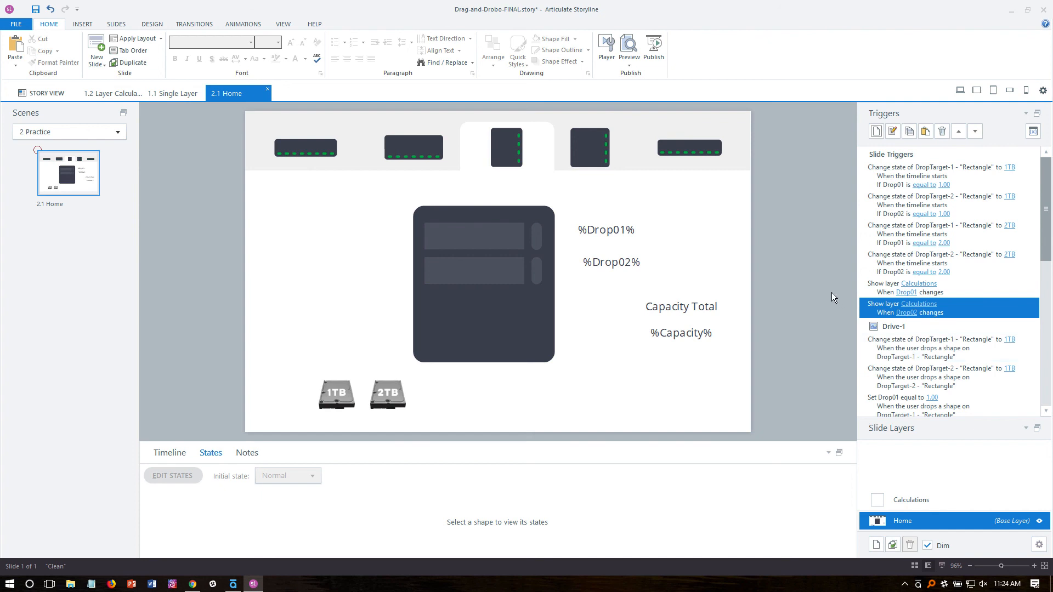
Preview this slide, test dropping the 1TB drive into both slots and then the 2TB drive, and close the preview.
{"action": "left_click", "coordinate": [628, 64]}
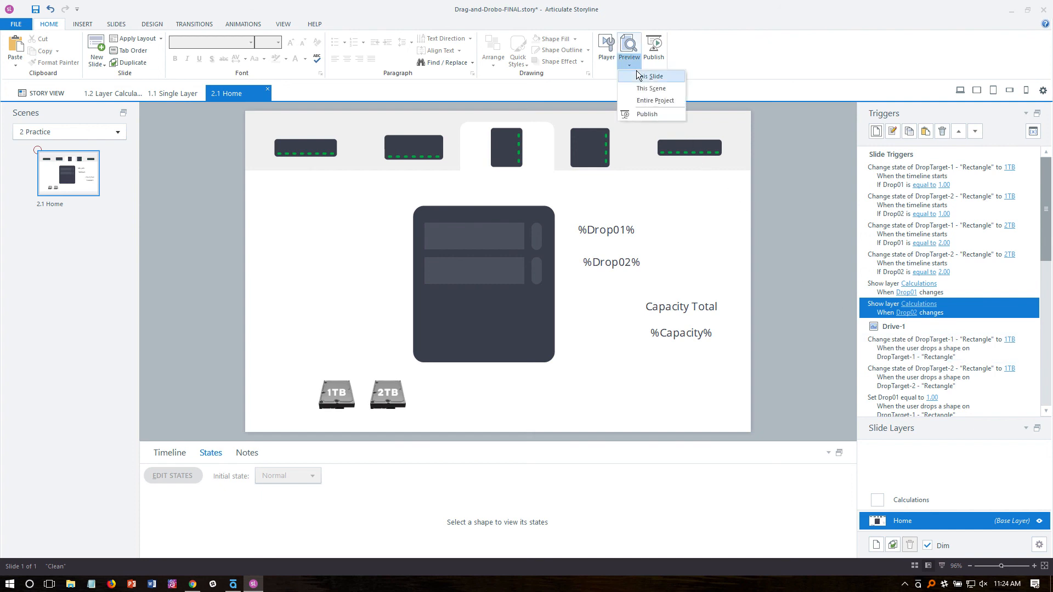
{"action": "left_click", "coordinate": [639, 77]}
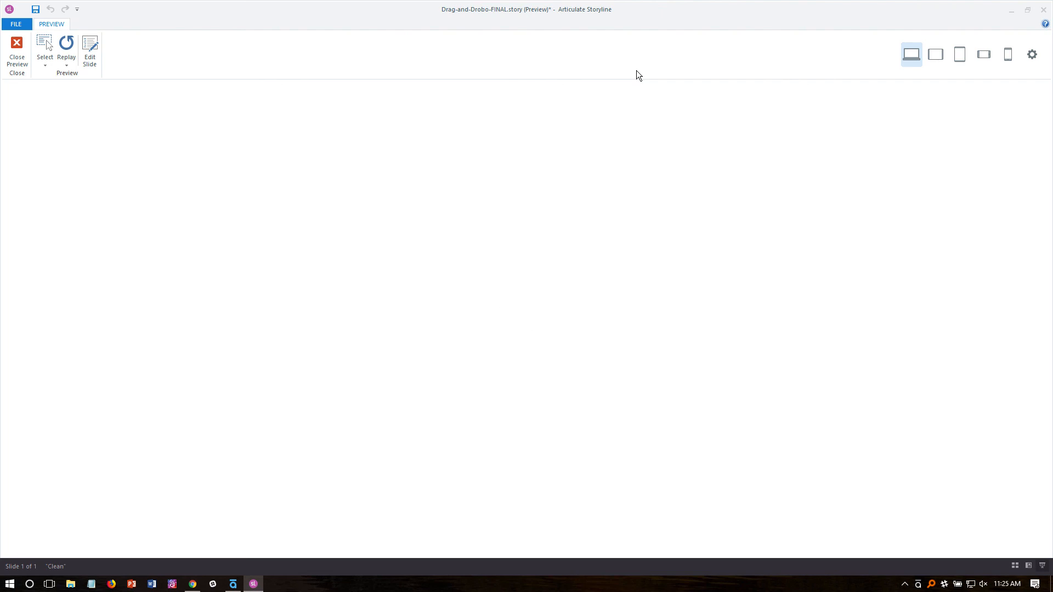
{"action": "left_click_drag", "start_coordinate": [357, 436], "coordinate": [476, 268]}
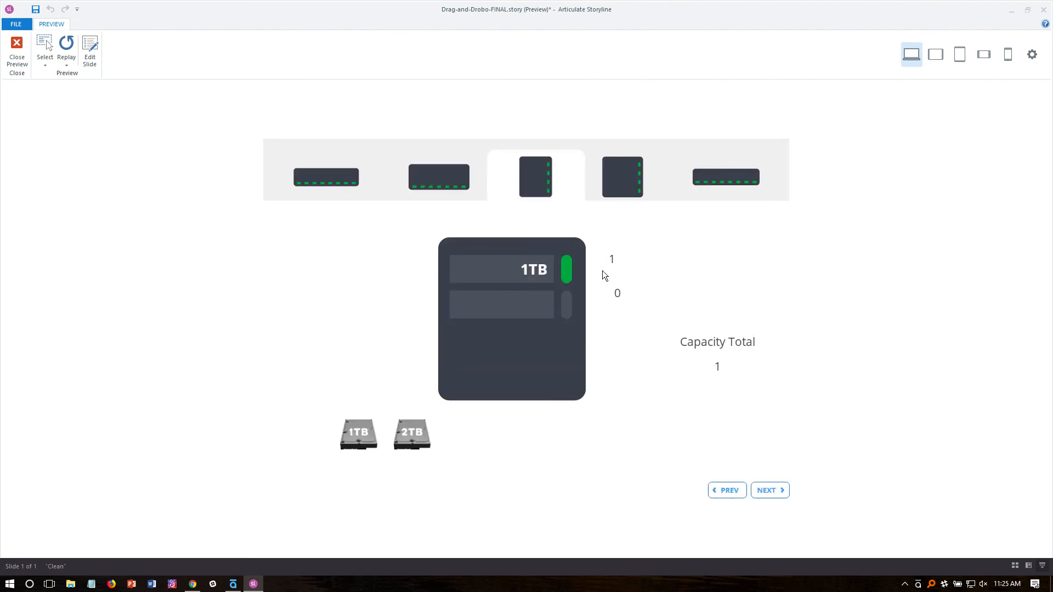
{"action": "left_click_drag", "start_coordinate": [358, 435], "coordinate": [476, 317]}
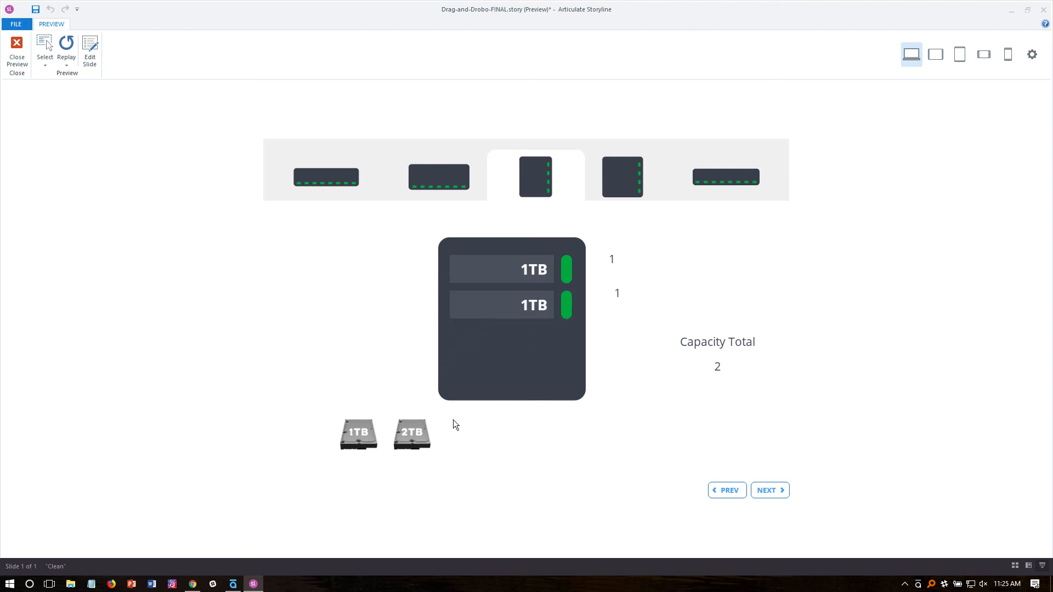
{"action": "left_click_drag", "start_coordinate": [406, 435], "coordinate": [492, 345]}
{"action": "left_click_drag", "start_coordinate": [424, 427], "coordinate": [525, 268]}
{"action": "left_click", "coordinate": [27, 63]}
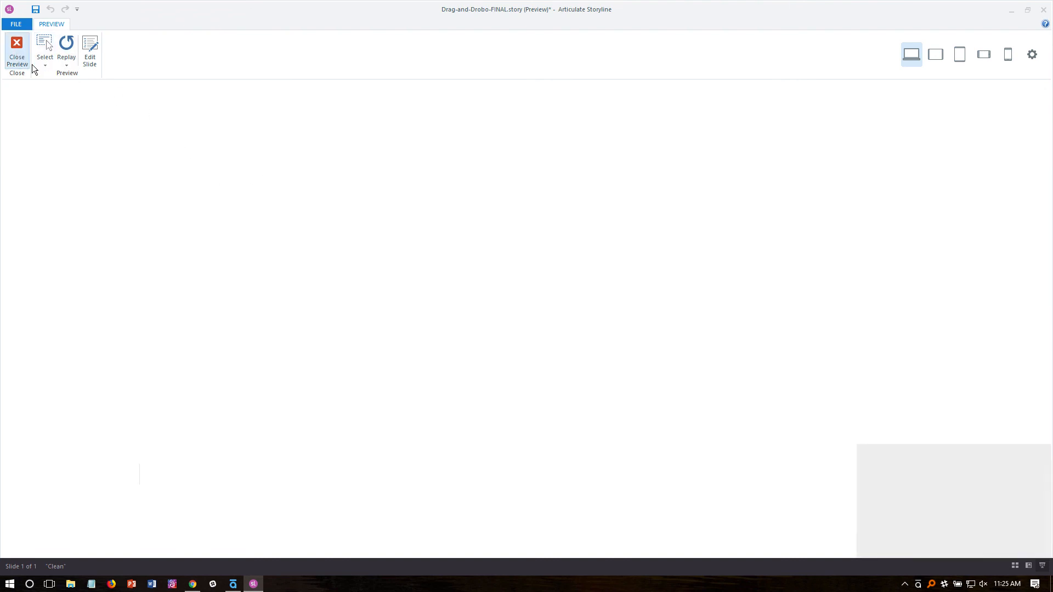
Review the triggers on the Calculations layer and the full trigger list on the Home base layer.
{"action": "left_click", "coordinate": [911, 500]}
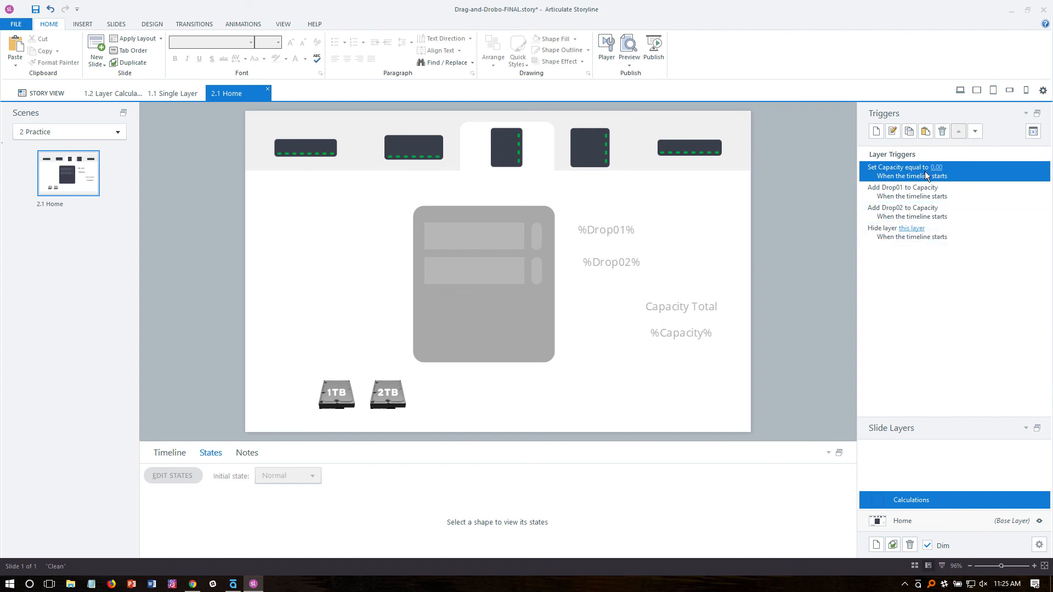
{"action": "left_click", "coordinate": [919, 524]}
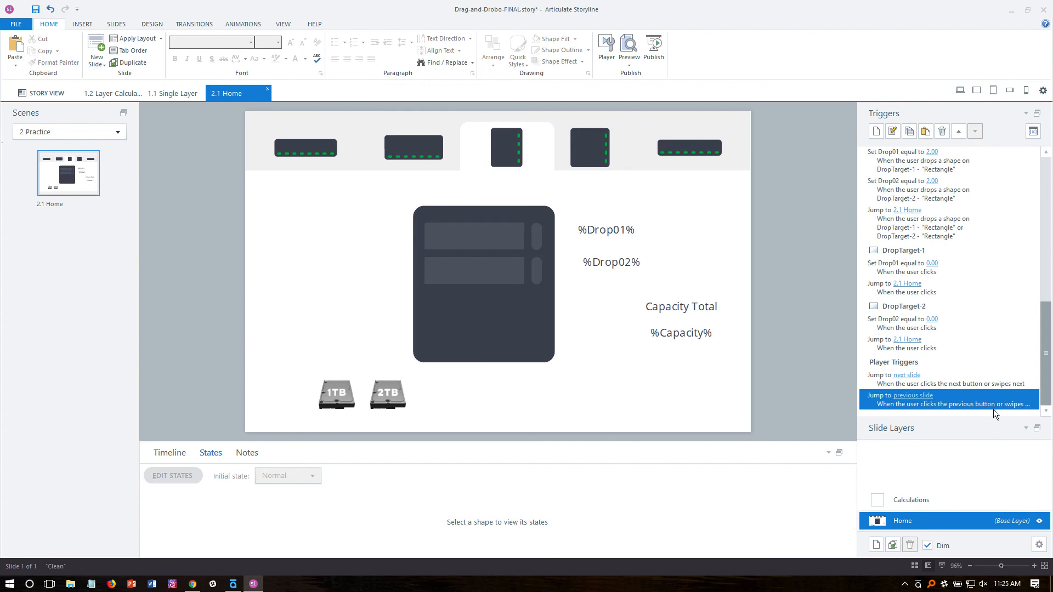
{"action": "left_click", "coordinate": [1025, 428]}
{"action": "scroll", "coordinate": [1018, 235], "scroll_direction": "up", "scroll_amount": 10}
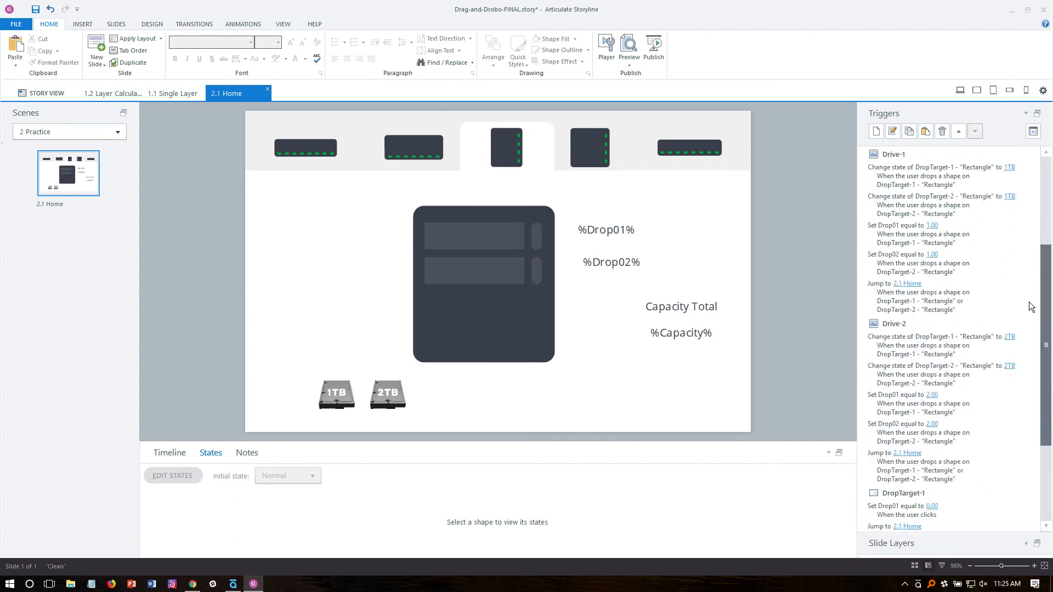
{"action": "scroll", "coordinate": [1017, 210], "scroll_direction": "down", "scroll_amount": 10}
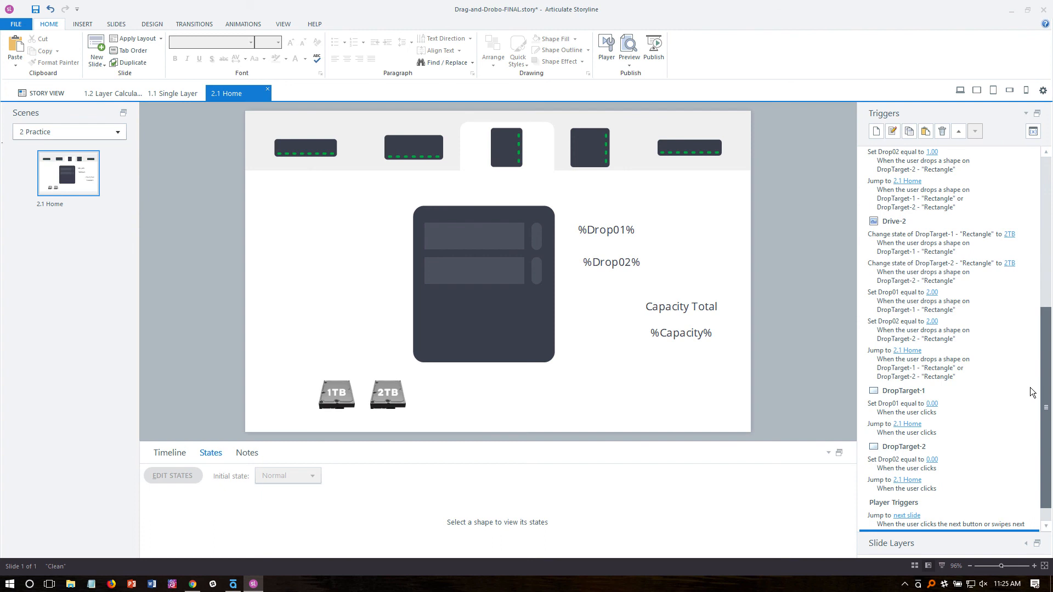
{"action": "scroll", "coordinate": [1029, 387], "scroll_direction": "up", "scroll_amount": 10}
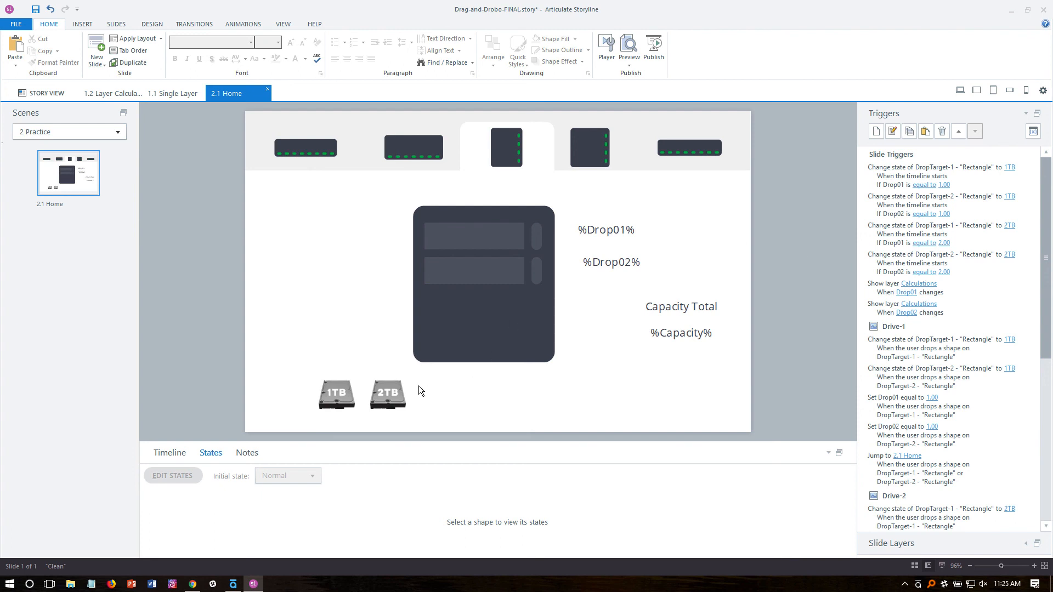
{"action": "left_click", "coordinate": [390, 393]}
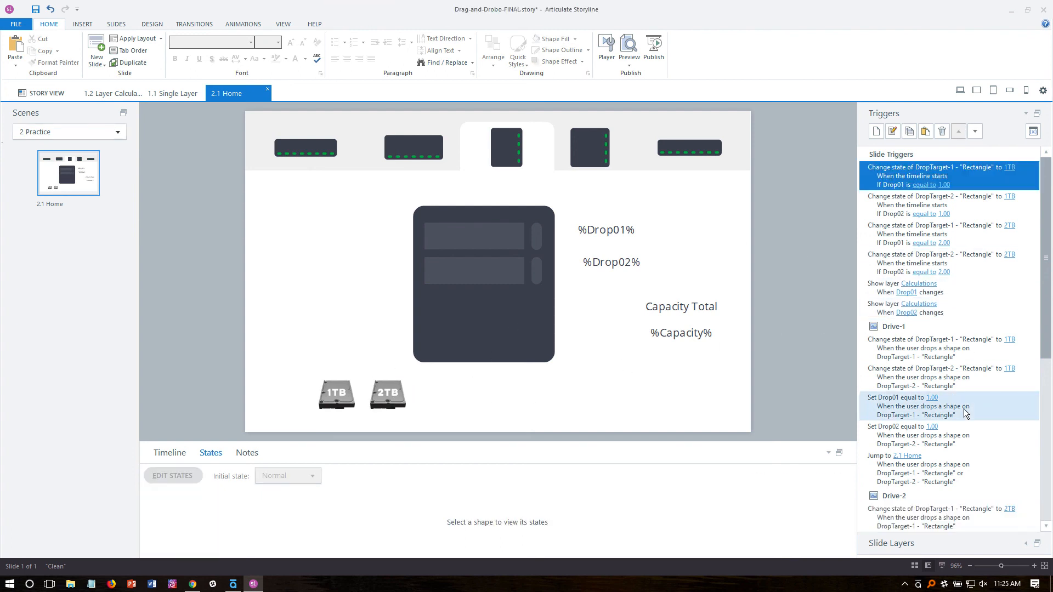
Examine the states and triggers of the 1TB drive and both drop targets, then the Calculations layer's triggers.
{"action": "left_click", "coordinate": [629, 274]}
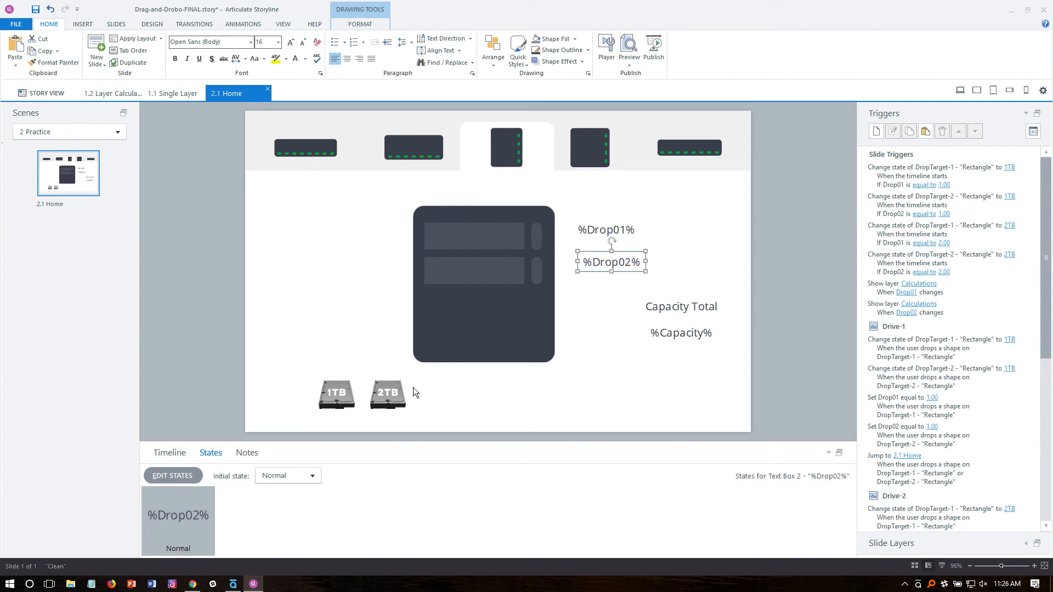
{"action": "mouse_move", "coordinate": [333, 400]}
{"action": "left_mouse_down"}
{"action": "mouse_move", "coordinate": [341, 404]}
{"action": "mouse_move", "coordinate": [344, 389]}
{"action": "left_mouse_up"}
{"action": "left_click", "coordinate": [473, 234]}
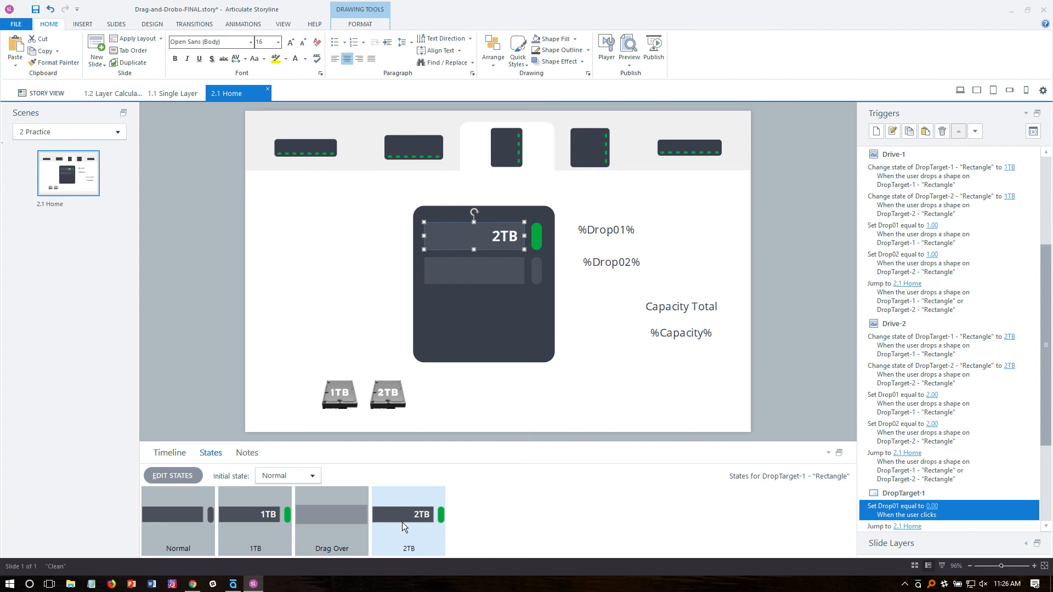
{"action": "left_click", "coordinate": [338, 396]}
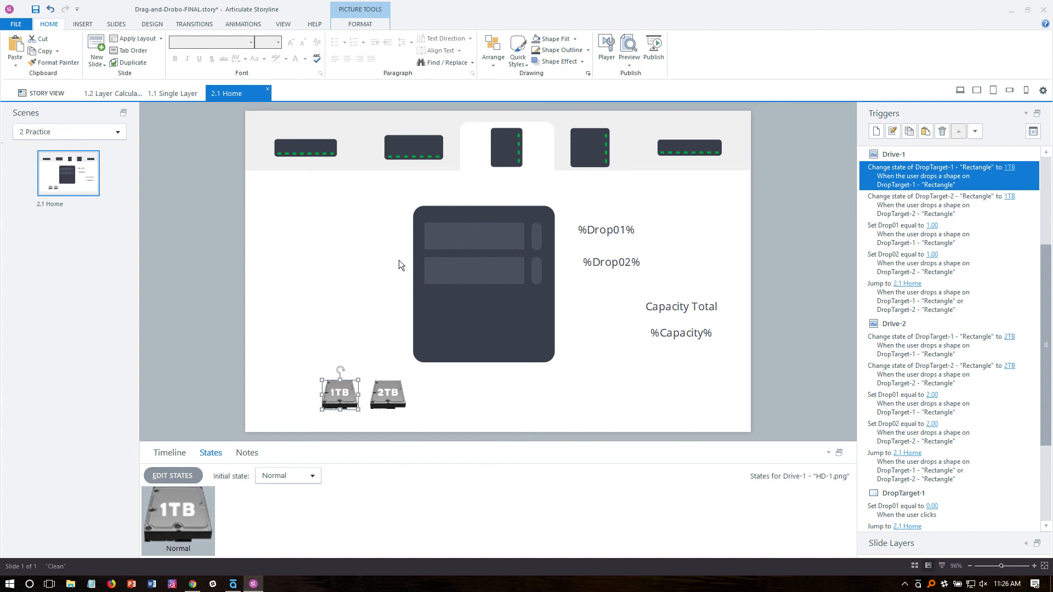
{"action": "left_click", "coordinate": [466, 271]}
{"action": "left_click", "coordinate": [420, 515]}
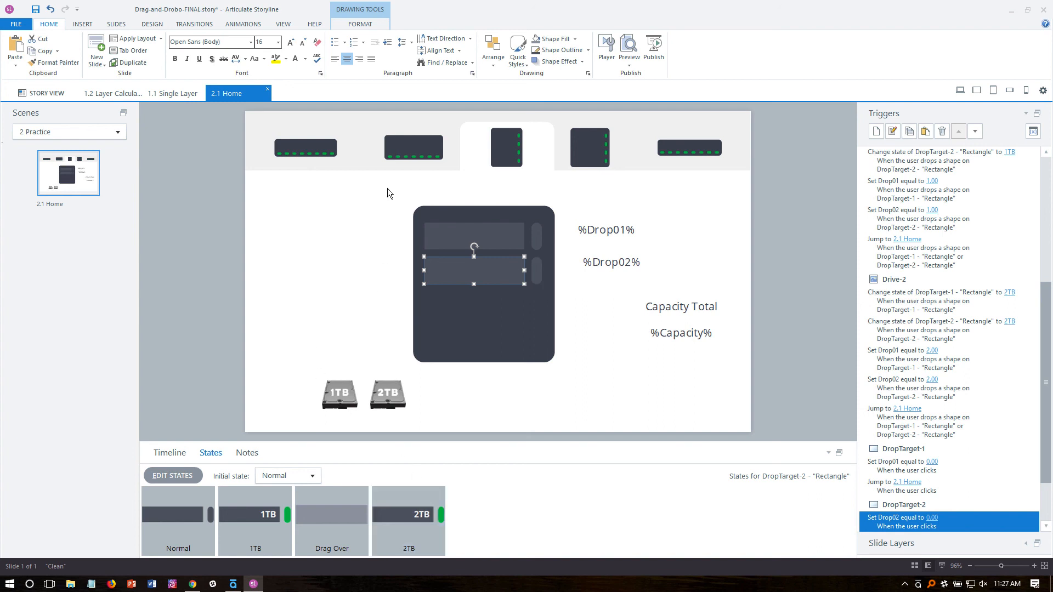
{"action": "left_click", "coordinate": [343, 390]}
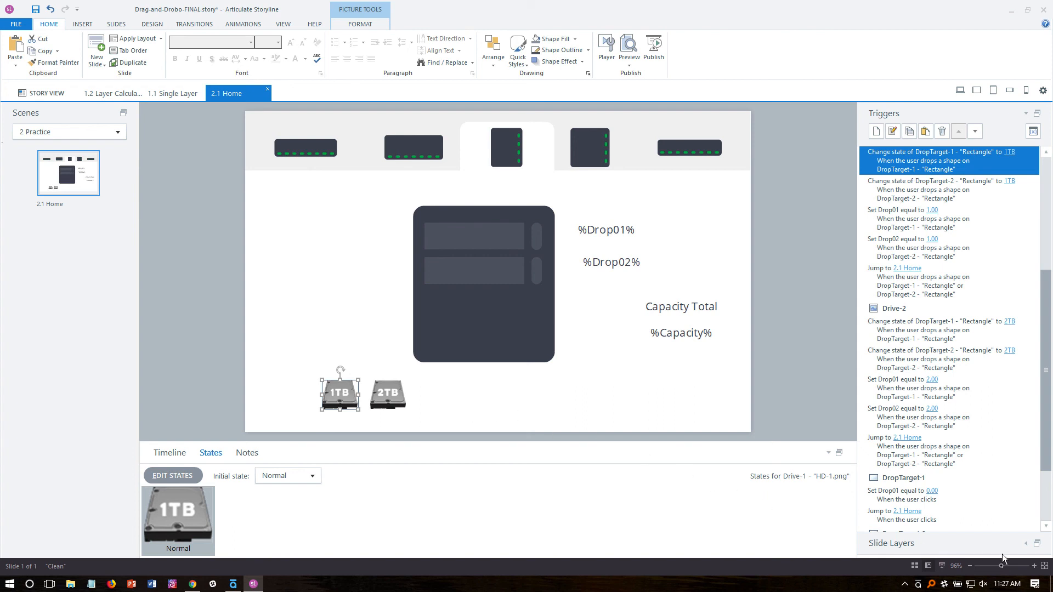
{"action": "left_click", "coordinate": [1027, 542]}
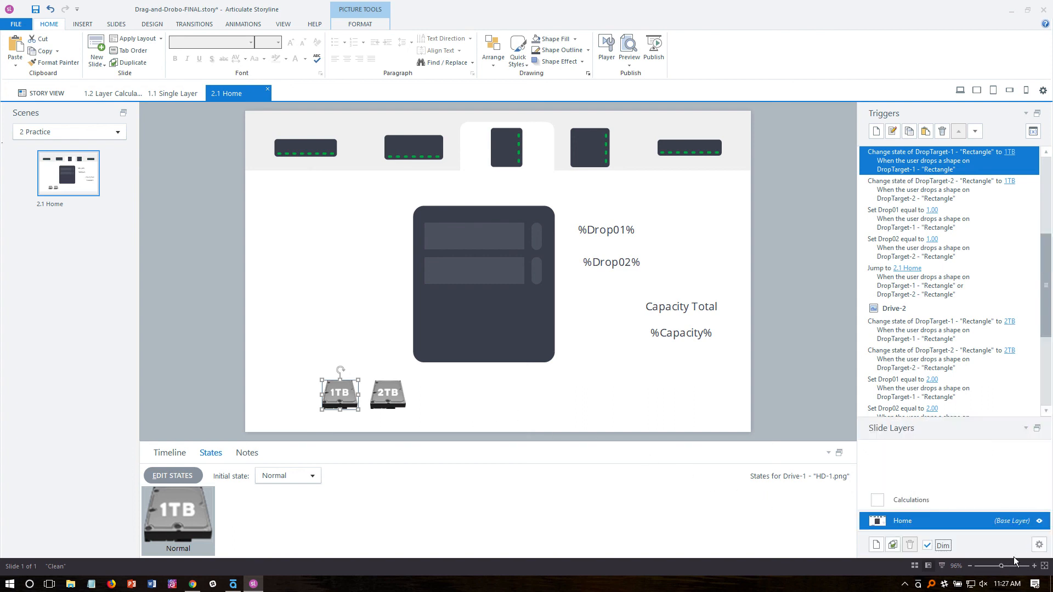
{"action": "left_click", "coordinate": [926, 500]}
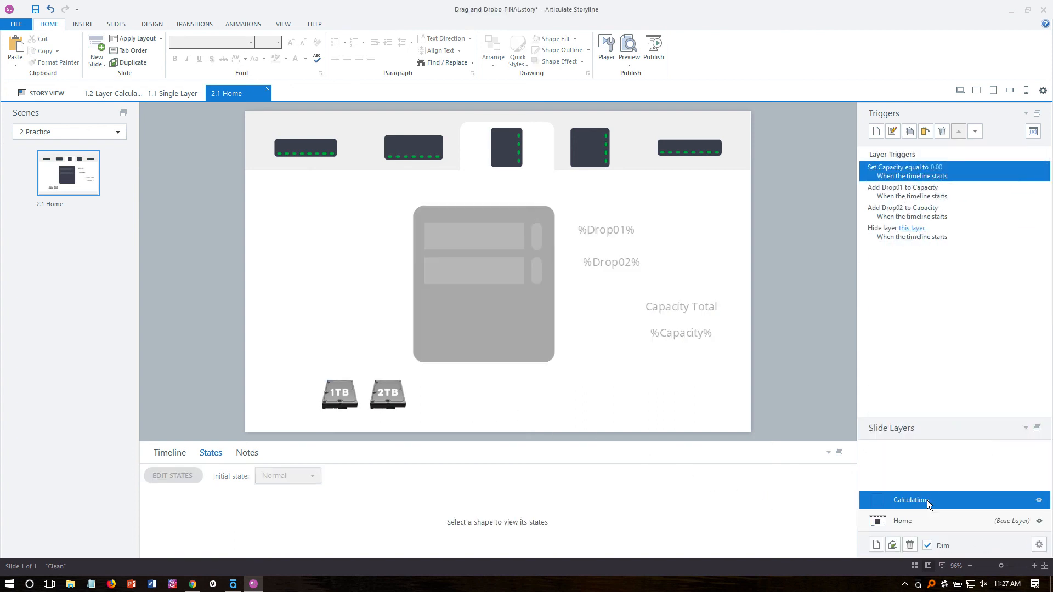